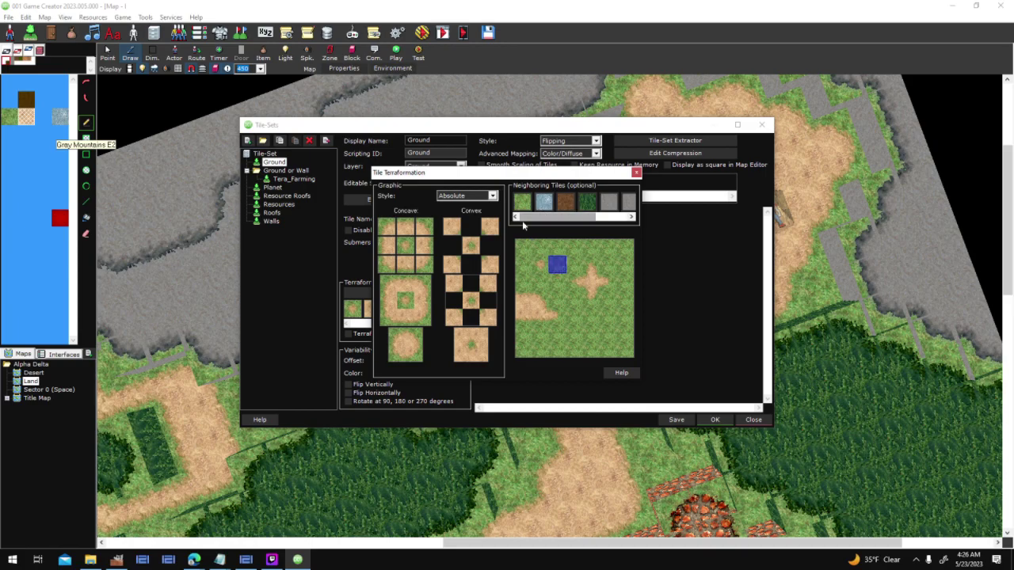
Step: Test the Sand tile's blending with grass by painting sample tiles in its terraformation preview, and close the preview
{"action": "left_click", "coordinate": [524, 264]}
{"action": "left_click", "coordinate": [555, 249]}
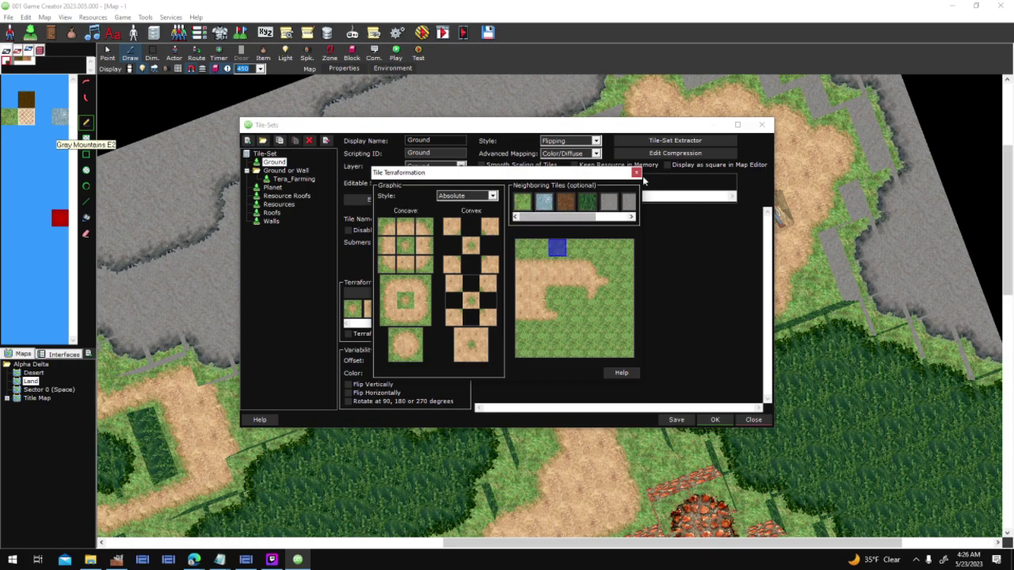
{"action": "left_click", "coordinate": [635, 172]}
Step: Inspect the Water tile's terraformation graphic and compare the properties of the Ground tile-set's Sand, Water and Grass tiles
{"action": "left_click", "coordinate": [533, 252]}
{"action": "left_click", "coordinate": [354, 311]}
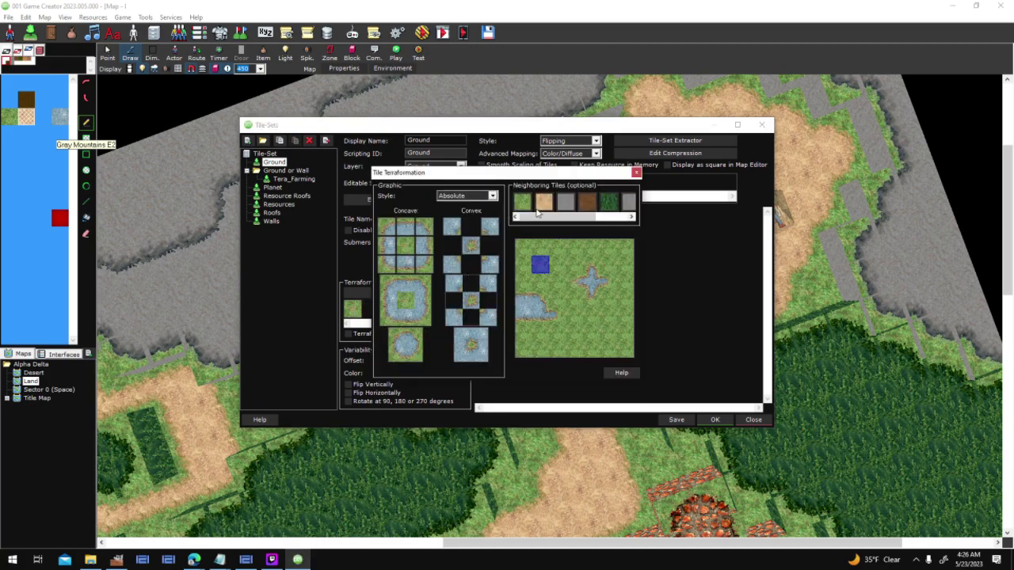
{"action": "left_click", "coordinate": [636, 173]}
{"action": "left_click", "coordinate": [499, 251]}
{"action": "left_click", "coordinate": [539, 248]}
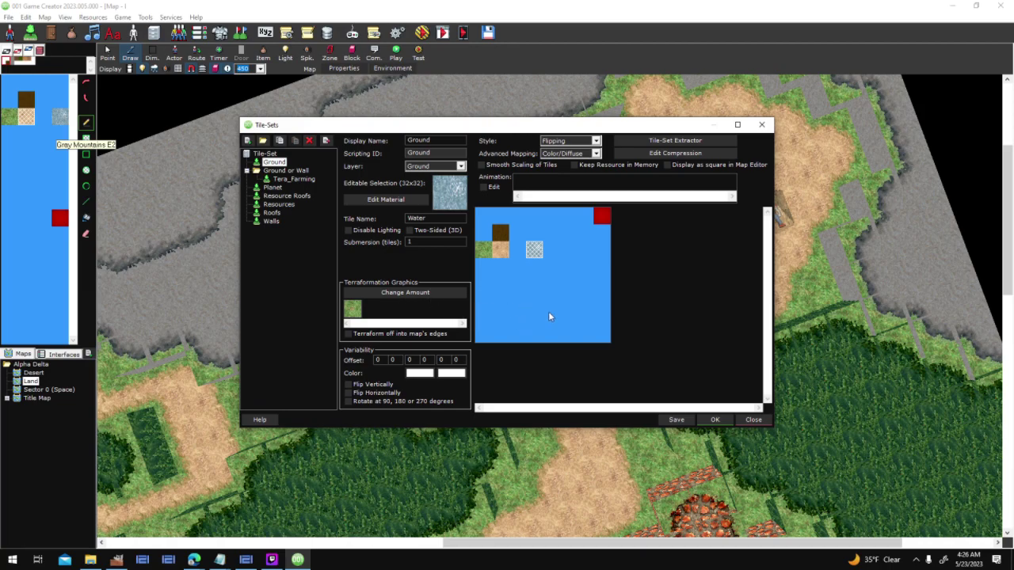
{"action": "left_click", "coordinate": [483, 252]}
{"action": "left_click", "coordinate": [504, 249]}
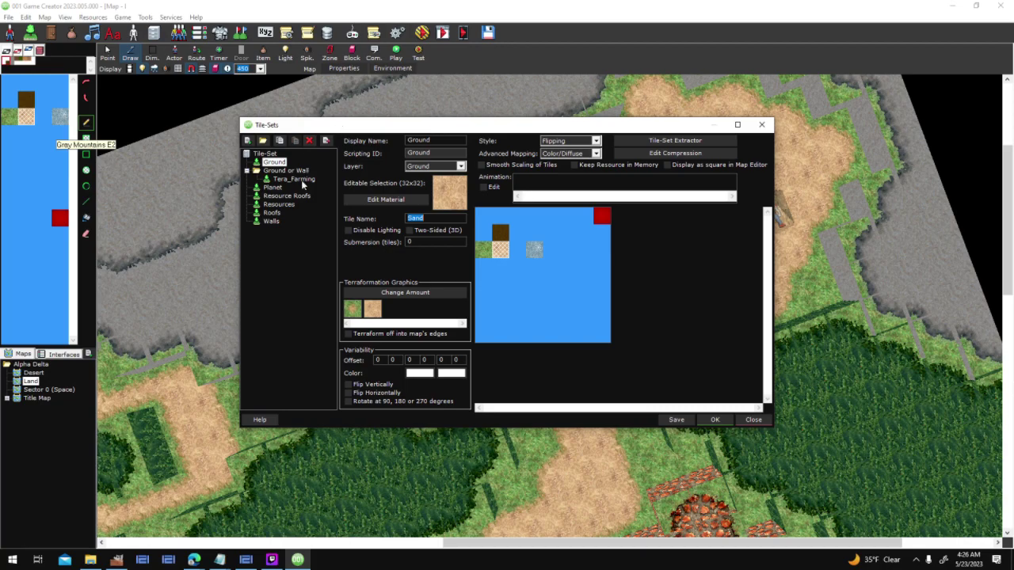
Step: Review the tiles of the Tera_Farming tile-set and inspect the watered farm tile's second terraformation graphic
{"action": "left_click", "coordinate": [300, 180]}
{"action": "left_click", "coordinate": [501, 219]}
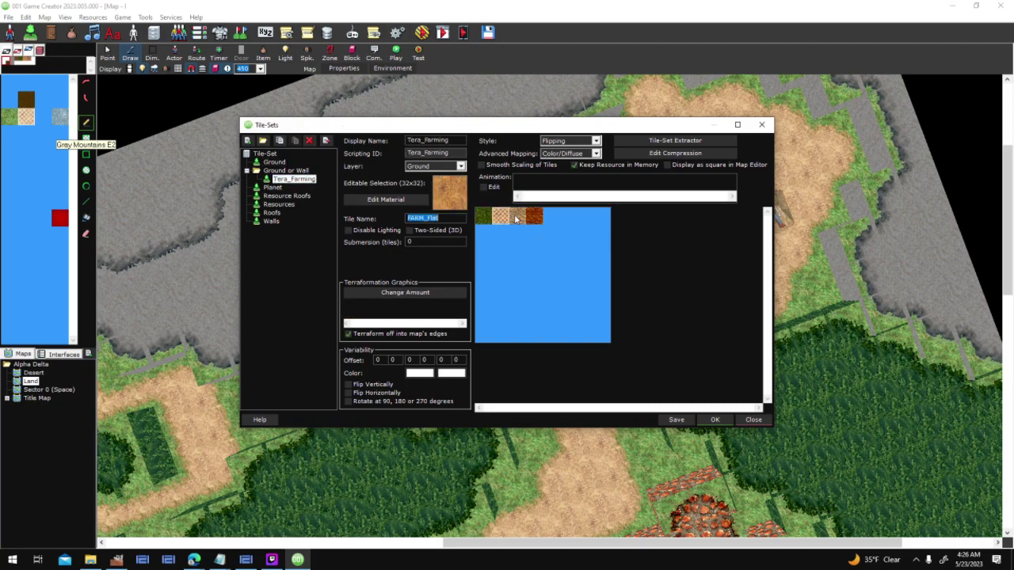
{"action": "left_click", "coordinate": [518, 219]}
{"action": "left_click", "coordinate": [532, 219]}
{"action": "left_click", "coordinate": [519, 218]}
{"action": "left_click", "coordinate": [532, 218]}
{"action": "double_click", "coordinate": [375, 310]}
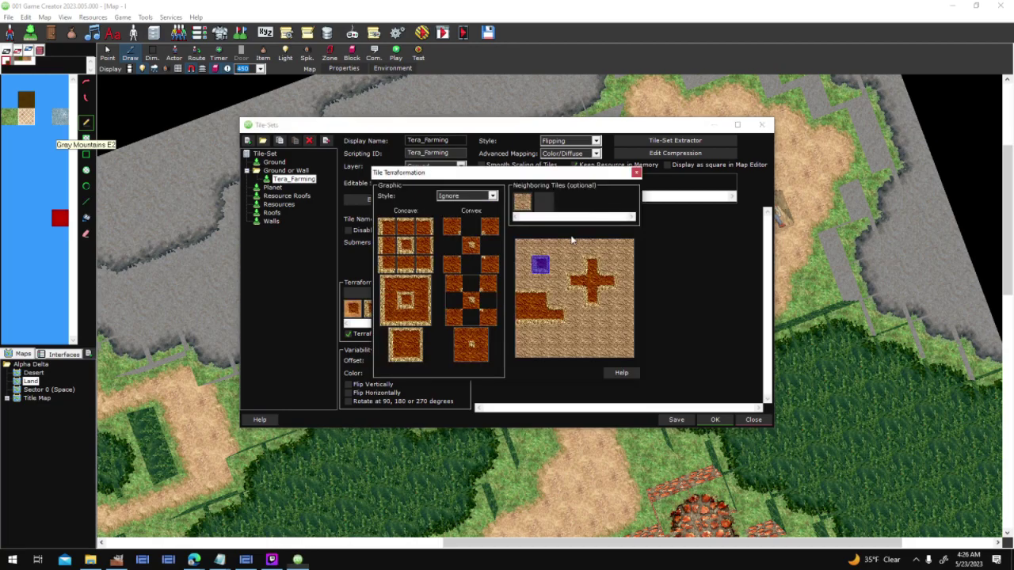
{"action": "left_click", "coordinate": [636, 172]}
Step: Compare the Grass and FARM_Flat tiles and inspect the Grass tile's terraformation graphic in the Tera_Farming tile-set
{"action": "left_click", "coordinate": [513, 220]}
{"action": "left_click", "coordinate": [499, 219]}
{"action": "left_click", "coordinate": [491, 219]}
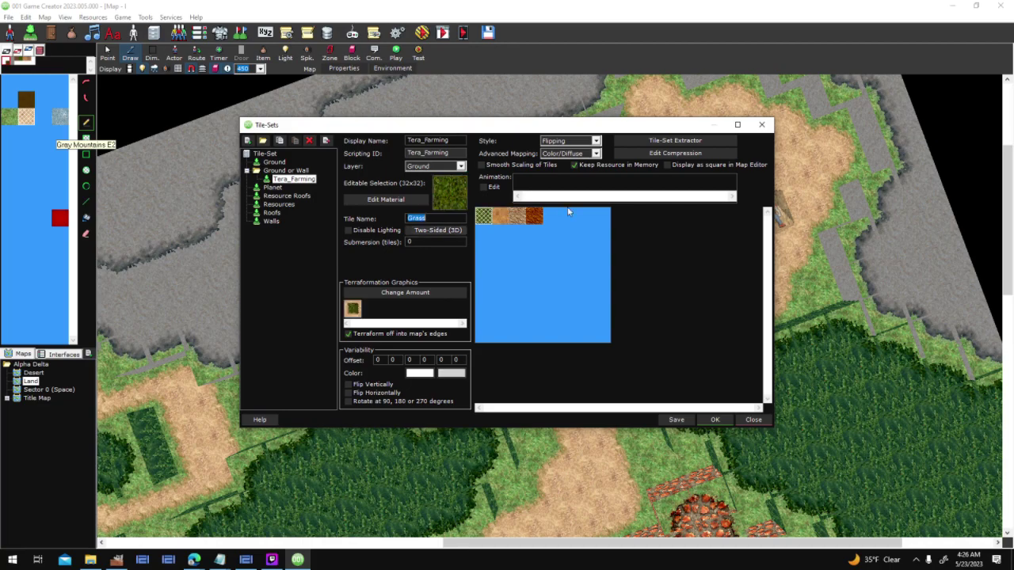
{"action": "left_click", "coordinate": [503, 220]}
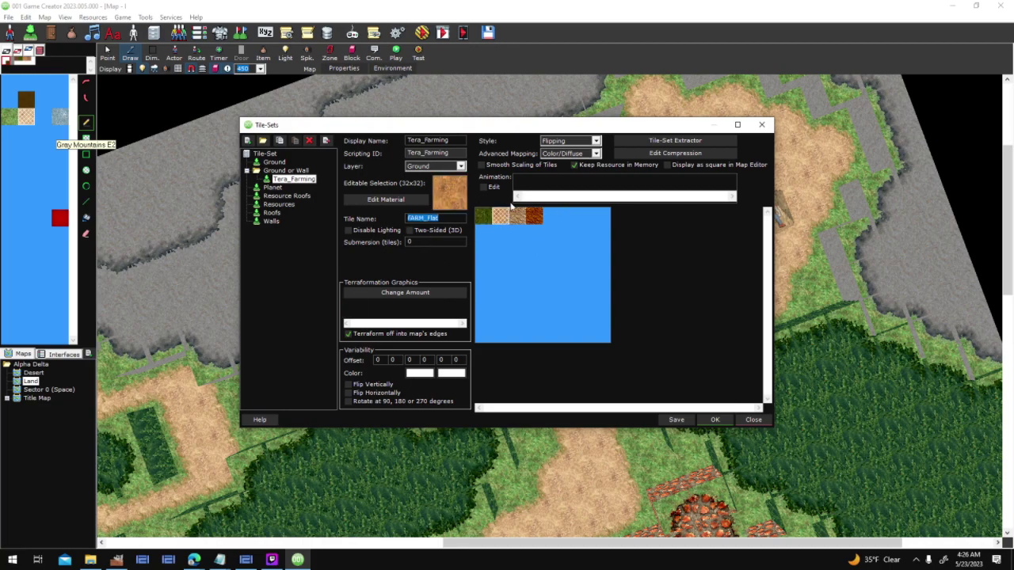
{"action": "left_click", "coordinate": [484, 221]}
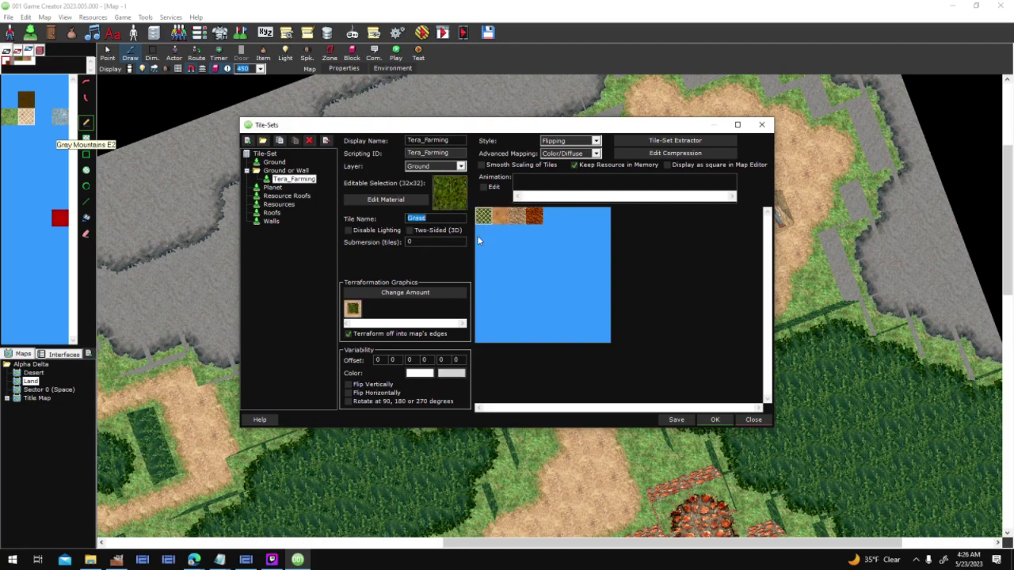
{"action": "left_click", "coordinate": [353, 311]}
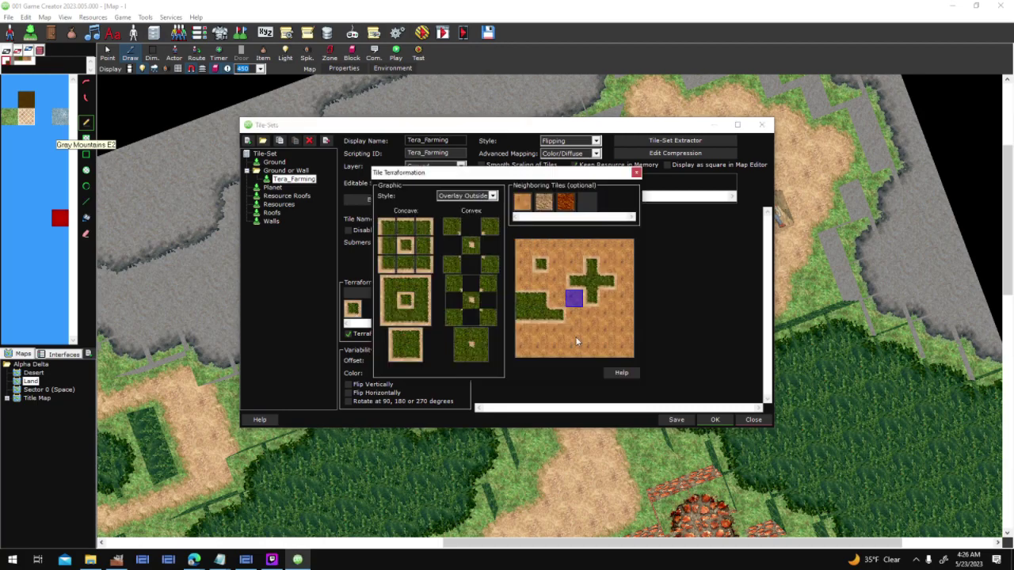
{"action": "left_click", "coordinate": [636, 172]}
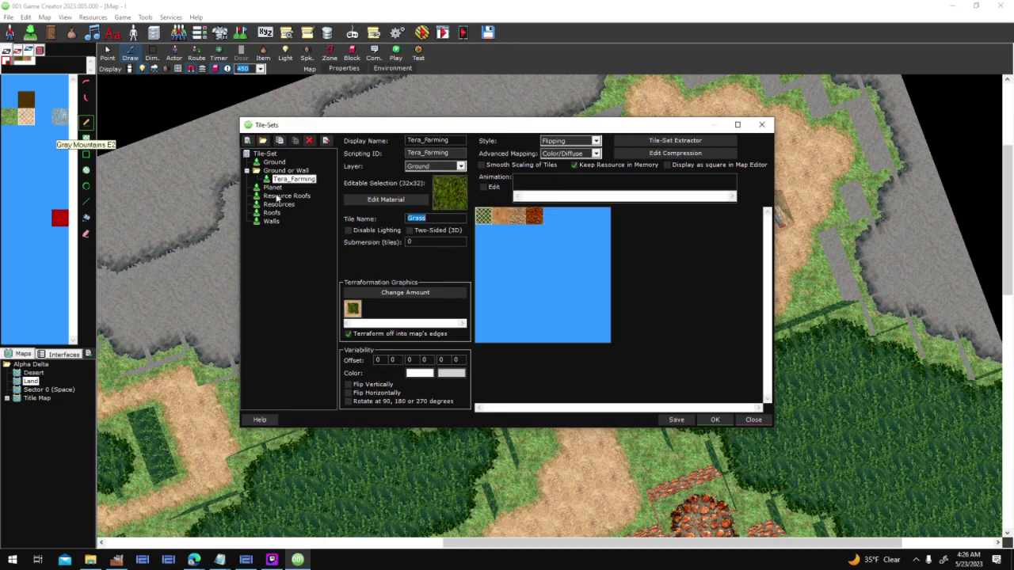
Step: Review the row of farming tiles and the Resources and Roofs tile-sets, and close the tile-set editor
{"action": "left_click_drag", "start_coordinate": [478, 209], "coordinate": [545, 219]}
{"action": "left_click", "coordinate": [540, 217]}
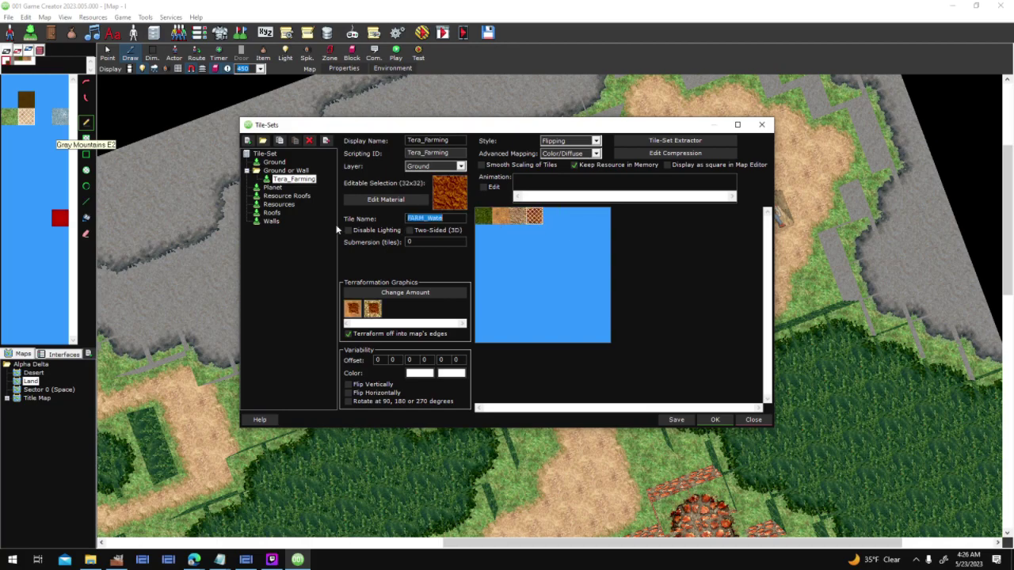
{"action": "left_click", "coordinate": [279, 204]}
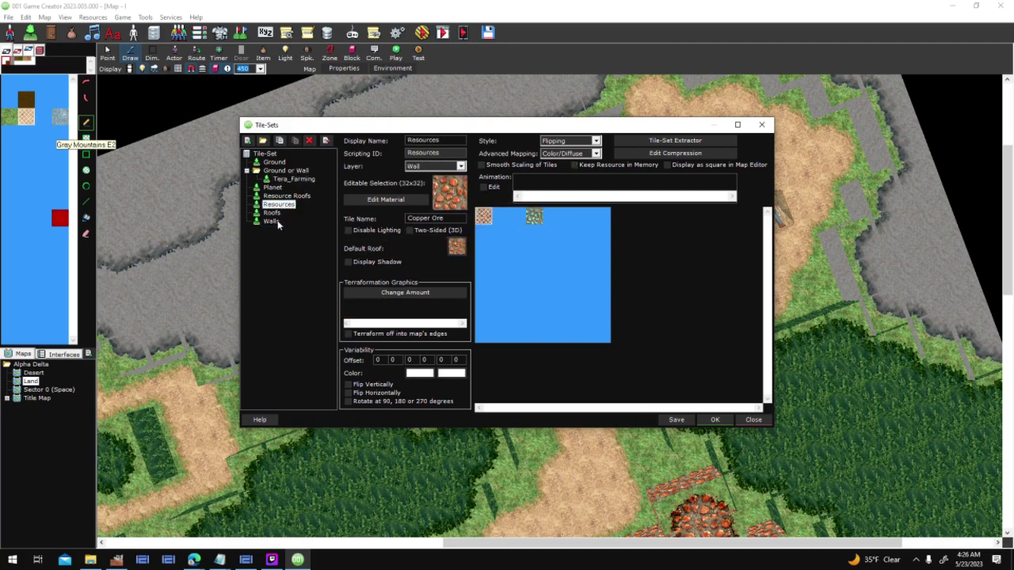
{"action": "left_click", "coordinate": [272, 213]}
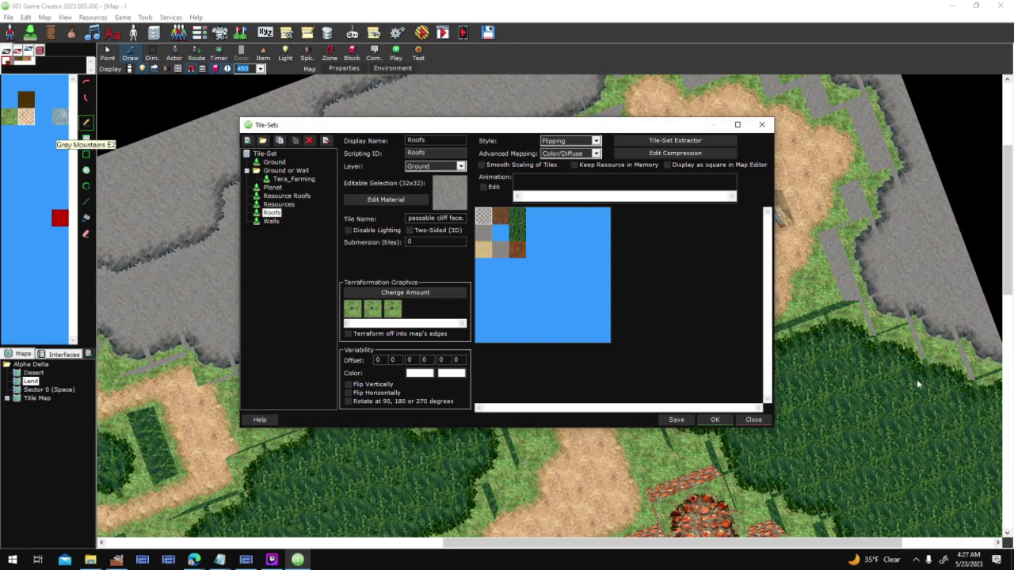
{"action": "left_click", "coordinate": [716, 419]}
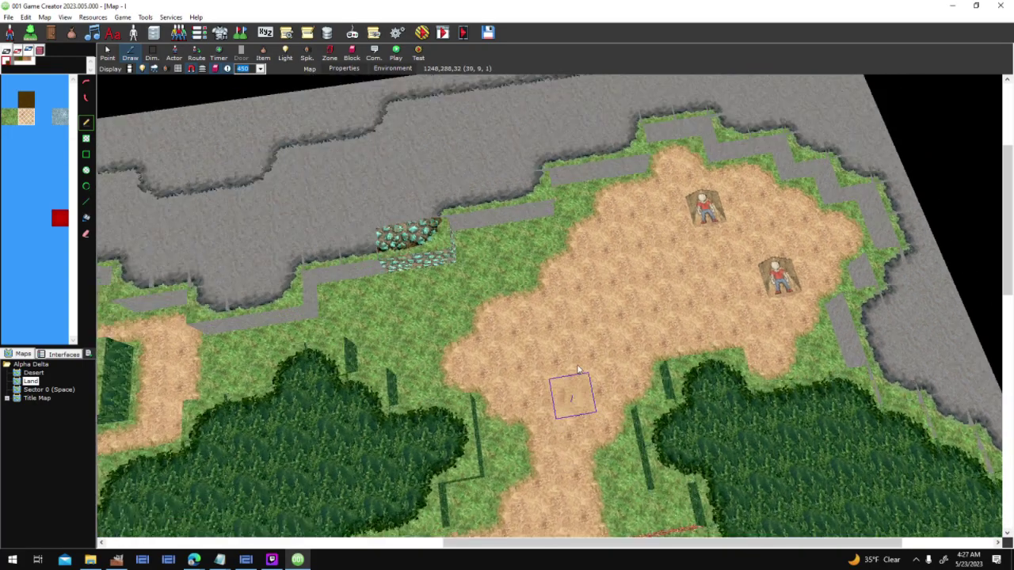
Step: Examine the Land map's ground, forest and ore walls in the 3D perspective view at different drawing heights
{"action": "middle_click_drag", "start_coordinate": [577, 370], "coordinate": [534, 339]}
{"action": "scroll", "coordinate": [435, 455], "scroll_direction": "up", "scroll_amount": 1}
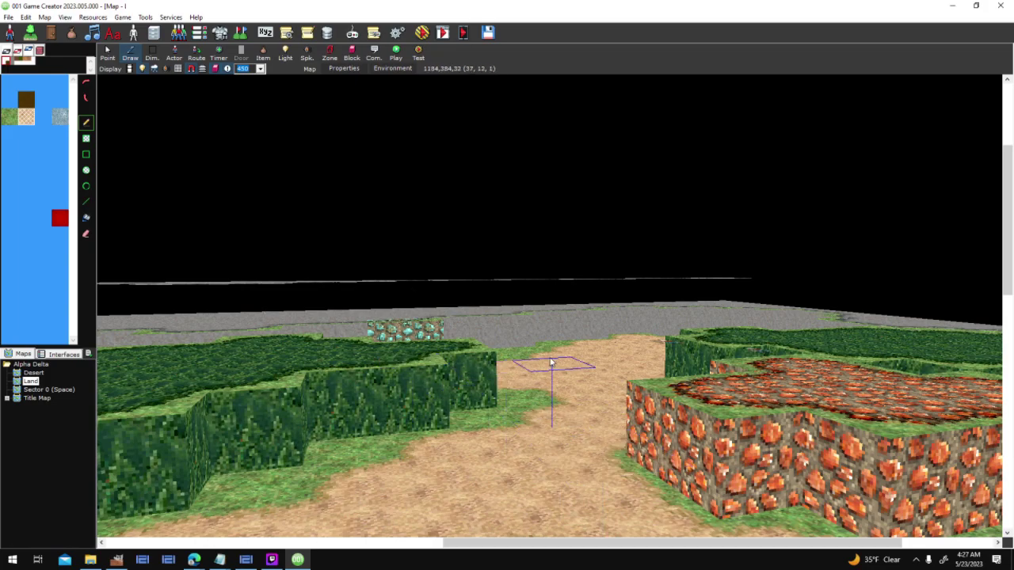
{"action": "scroll", "coordinate": [538, 418], "scroll_direction": "down", "scroll_amount": 1}
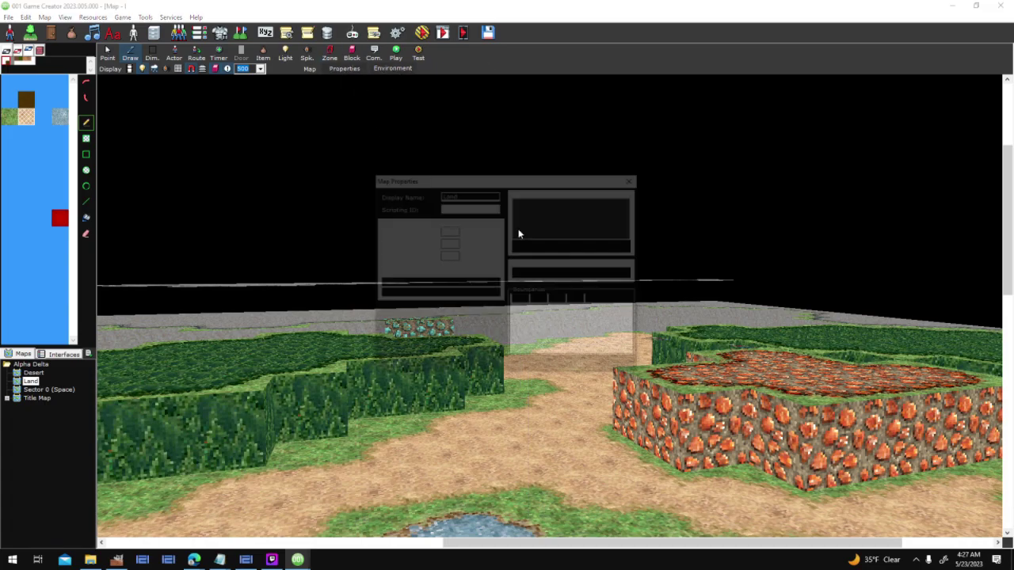
{"action": "left_click", "coordinate": [621, 370]}
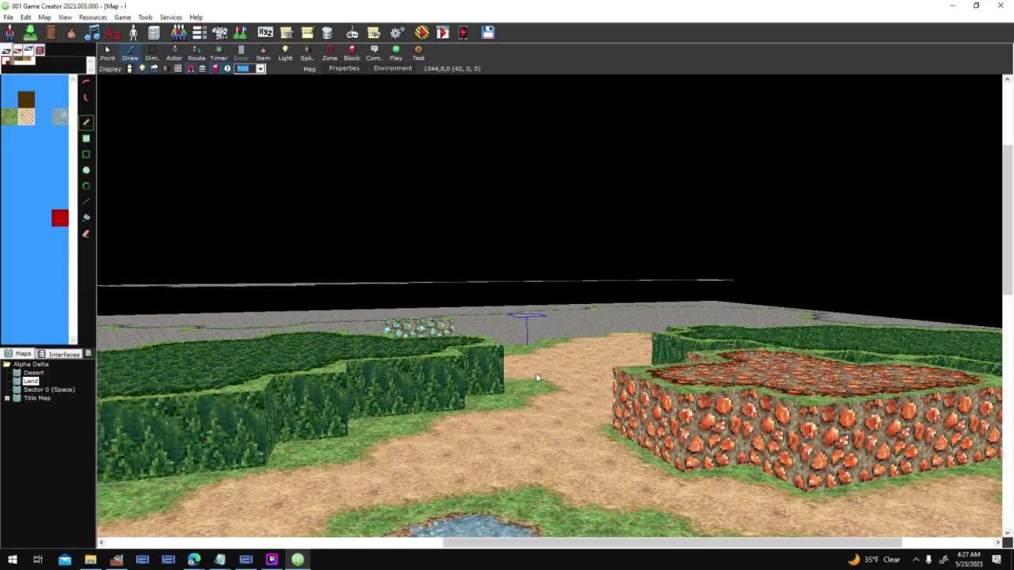
{"action": "scroll", "coordinate": [549, 435], "scroll_direction": "up", "scroll_amount": 1}
{"action": "scroll", "coordinate": [548, 370], "scroll_direction": "up", "scroll_amount": 1}
{"action": "scroll", "coordinate": [547, 370], "scroll_direction": "down", "scroll_amount": 2}
{"action": "scroll", "coordinate": [543, 389], "scroll_direction": "up", "scroll_amount": 3}
{"action": "key", "text": "Page_Down"}
{"action": "key", "text": "Page_Down"}
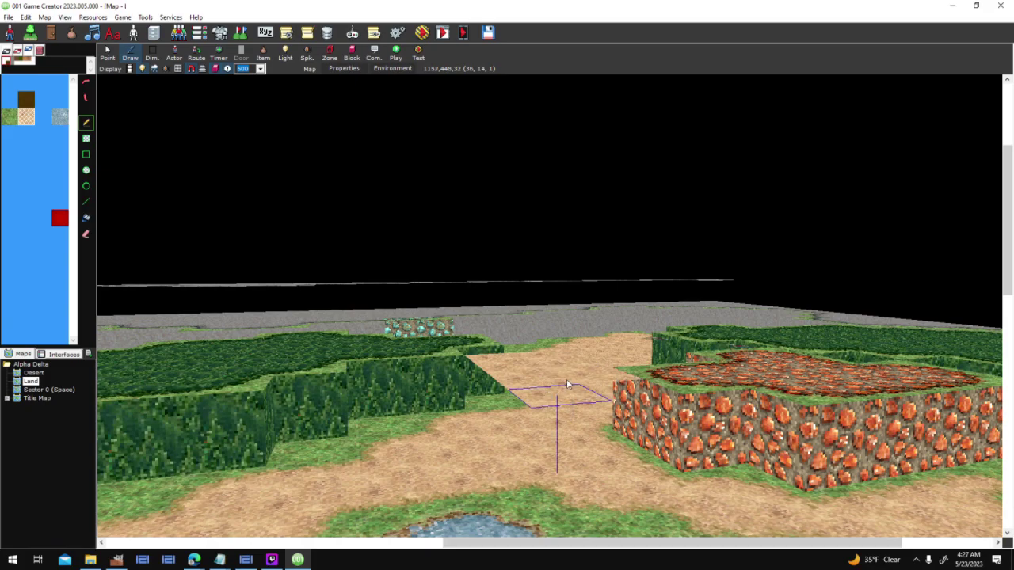
Step: Select the Grass ground tile, paint a grass stroke over the sand path in the 3D view, and undo it
{"action": "left_click", "coordinate": [10, 117]}
{"action": "mouse_move", "coordinate": [533, 431]}
{"action": "left_mouse_down"}
{"action": "mouse_move", "coordinate": [514, 404]}
{"action": "mouse_move", "coordinate": [570, 376]}
{"action": "mouse_move", "coordinate": [462, 366]}
{"action": "left_mouse_up"}
{"action": "mouse_move", "coordinate": [640, 454]}
{"action": "middle_mouse_down"}
{"action": "mouse_move", "coordinate": [634, 441]}
{"action": "mouse_move", "coordinate": [626, 466]}
{"action": "mouse_move", "coordinate": [570, 339]}
{"action": "mouse_move", "coordinate": [630, 436]}
{"action": "middle_mouse_up"}
{"action": "key", "text": "ctrl+z"}
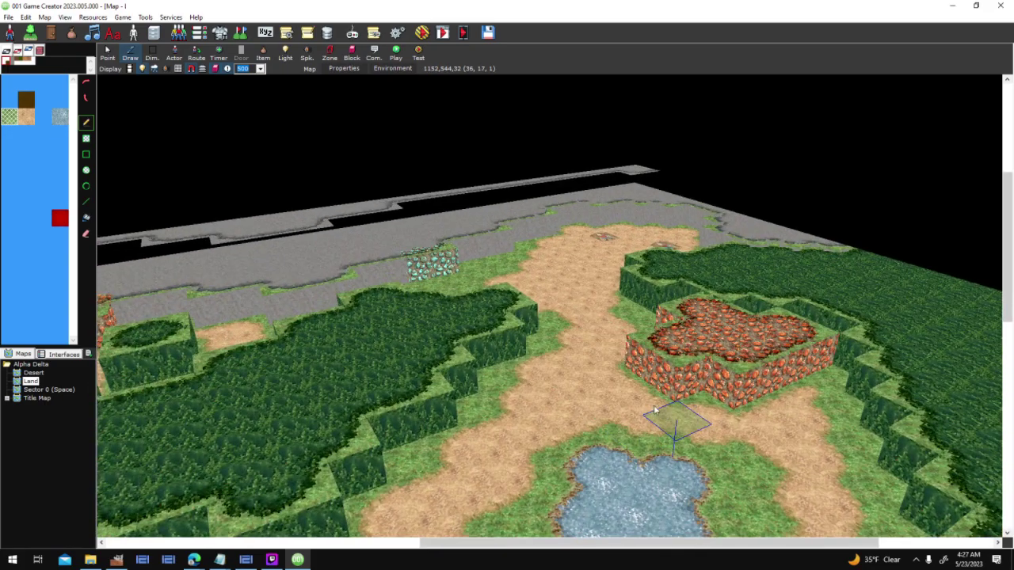
Step: Try painting a strip of grass across the forest beside the copper ore deposit in the 3D view
{"action": "mouse_move", "coordinate": [770, 265]}
{"action": "left_mouse_down"}
{"action": "mouse_move", "coordinate": [874, 301]}
{"action": "mouse_move", "coordinate": [950, 345]}
{"action": "mouse_move", "coordinate": [900, 353]}
{"action": "left_mouse_up"}
{"action": "mouse_move", "coordinate": [901, 353]}
{"action": "middle_mouse_down"}
{"action": "mouse_move", "coordinate": [815, 380]}
{"action": "mouse_move", "coordinate": [885, 286]}
{"action": "mouse_move", "coordinate": [862, 385]}
{"action": "mouse_move", "coordinate": [609, 353]}
{"action": "middle_mouse_up"}
{"action": "middle_click_drag", "start_coordinate": [603, 391], "coordinate": [607, 351]}
{"action": "scroll", "coordinate": [607, 354], "scroll_direction": "up", "scroll_amount": 5}
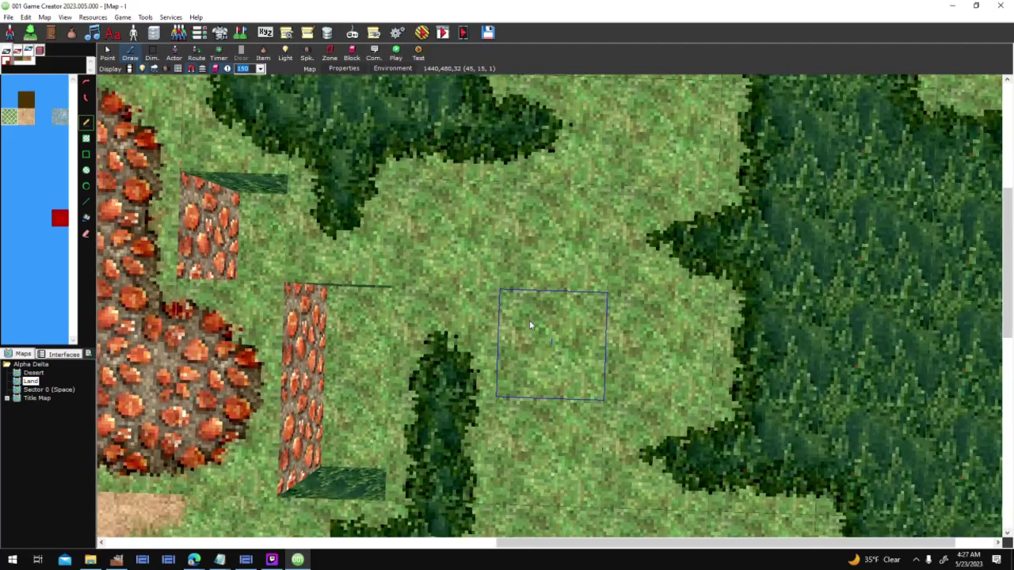
{"action": "right_click_drag", "start_coordinate": [530, 320], "coordinate": [556, 319]}
{"action": "scroll", "coordinate": [556, 318], "scroll_direction": "down", "scroll_amount": 4}
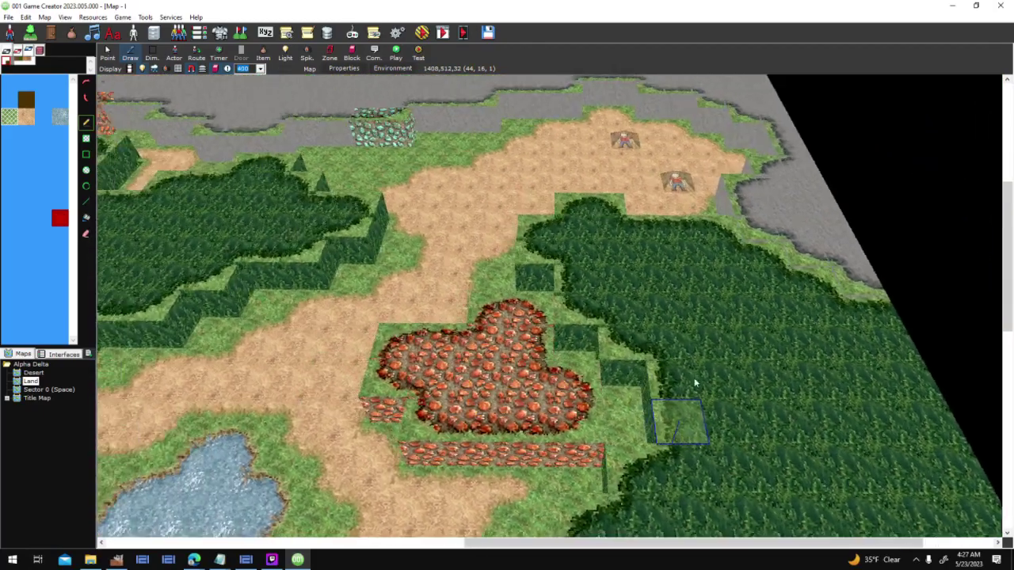
Step: Examine the copper ore deposit, forest and sand clearing from several angles and distances in the 3D view
{"action": "scroll", "coordinate": [694, 383], "scroll_direction": "down", "scroll_amount": 1}
{"action": "right_click_drag", "start_coordinate": [687, 344], "coordinate": [668, 288]}
{"action": "middle_click_drag", "start_coordinate": [475, 198], "coordinate": [629, 472]}
{"action": "scroll", "coordinate": [598, 321], "scroll_direction": "up", "scroll_amount": 4, "text": "ctrl"}
{"action": "scroll", "coordinate": [598, 322], "scroll_direction": "down", "scroll_amount": 2, "text": "ctrl"}
{"action": "scroll", "coordinate": [598, 322], "scroll_direction": "up", "scroll_amount": 2, "text": "ctrl"}
{"action": "scroll", "coordinate": [598, 322], "scroll_direction": "down", "scroll_amount": 2, "text": "ctrl"}
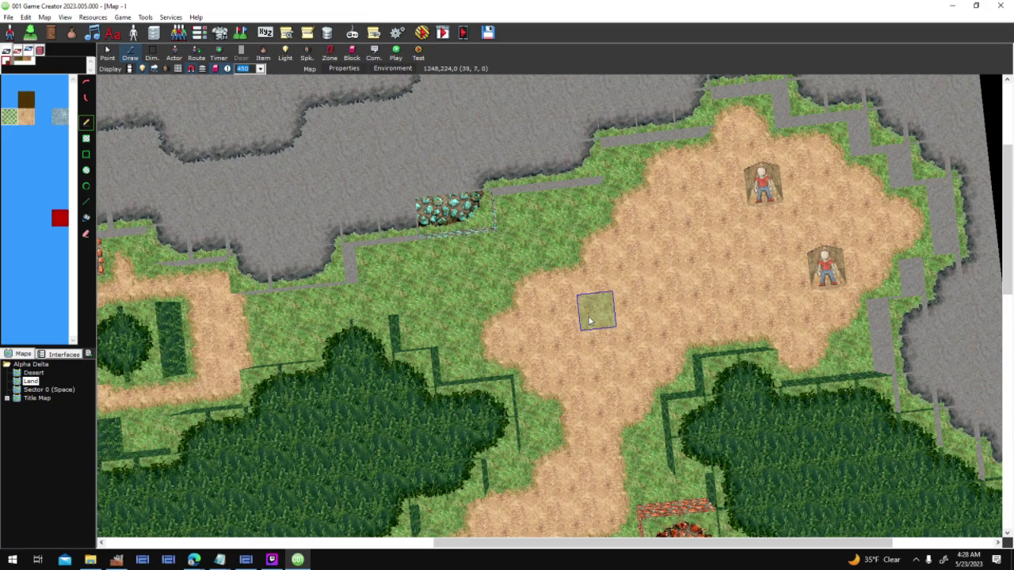
Step: Switch the drawing height through the map's levels and raise it to level 3
{"action": "scroll", "coordinate": [594, 320], "scroll_direction": "down", "scroll_amount": 1}
{"action": "key", "text": "Page_Down"}
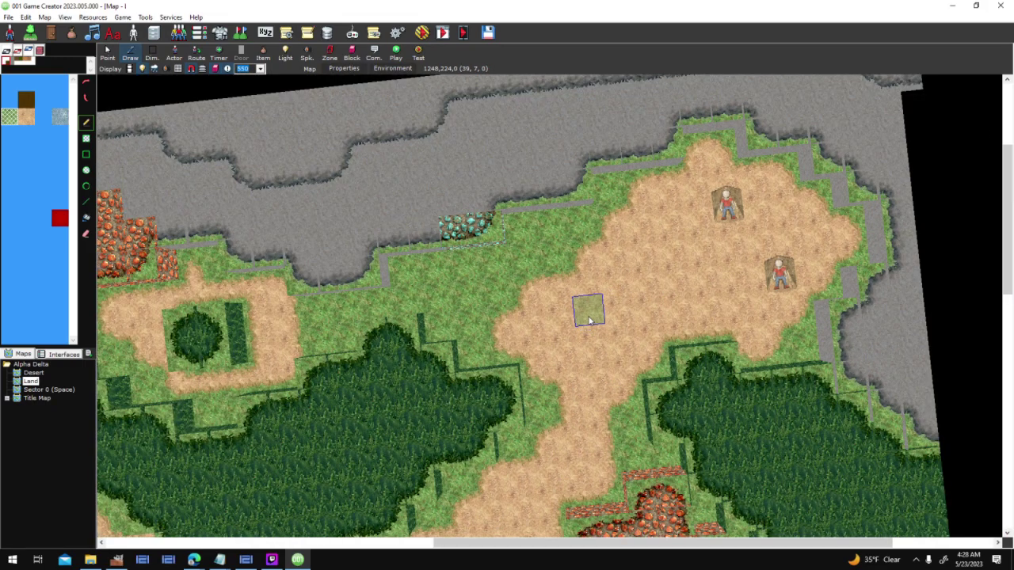
{"action": "key", "text": "Page_Down"}
{"action": "key", "text": "Page_Down"}
{"action": "scroll", "coordinate": [589, 321], "scroll_direction": "up", "scroll_amount": 2}
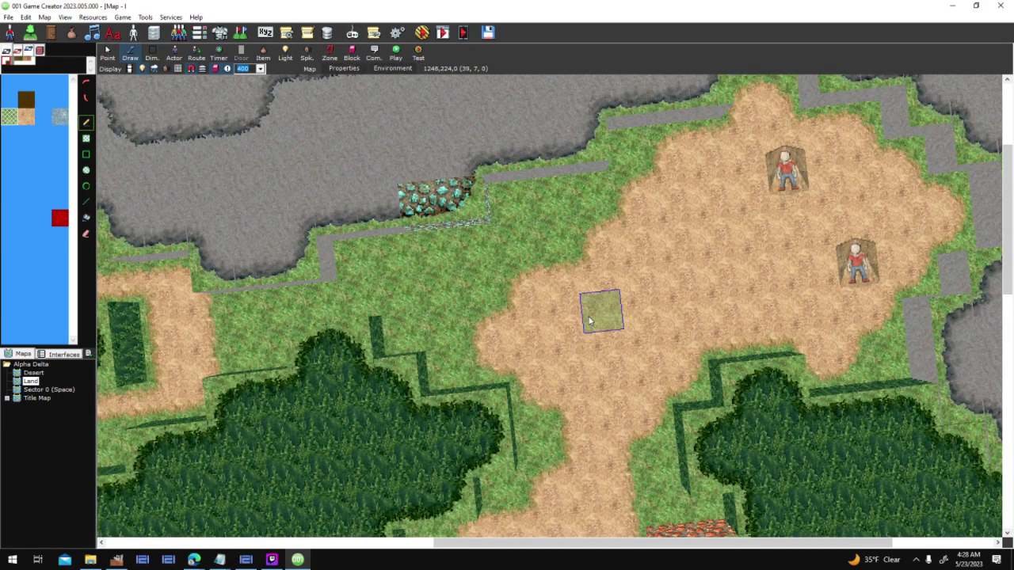
{"action": "key", "text": "Page_Up"}
{"action": "key", "text": "Page_Up"}
{"action": "key", "text": "Page_Up"}
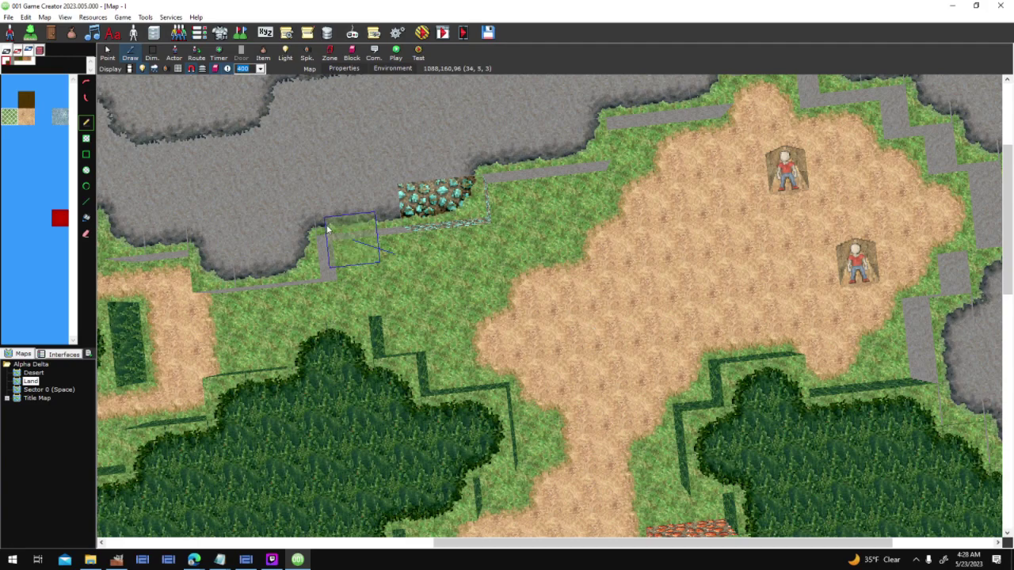
Step: Change the Land map's view from 3D Perspective to Top in its map properties
{"action": "left_click", "coordinate": [349, 69]}
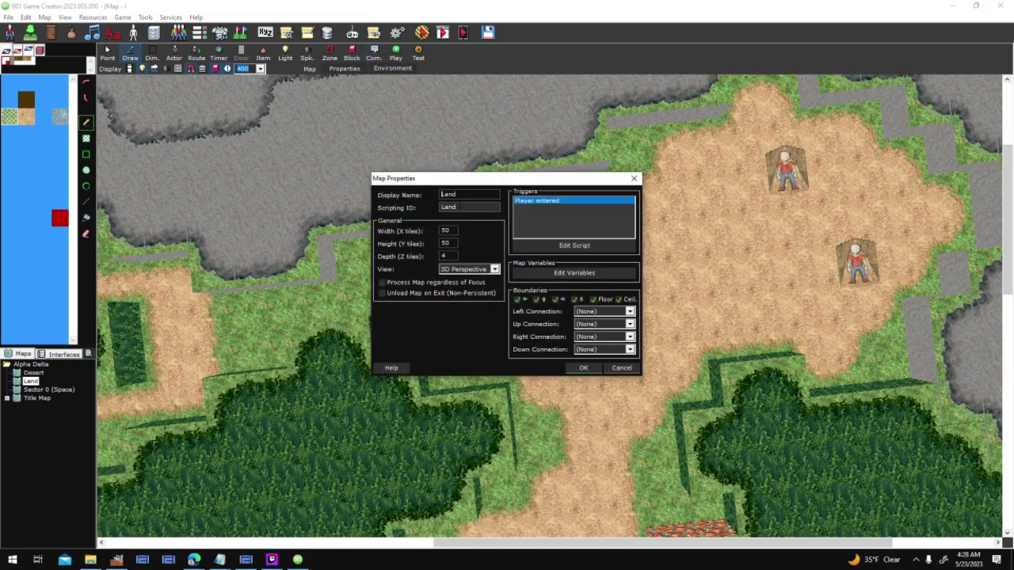
{"action": "left_click", "coordinate": [486, 270]}
{"action": "left_click", "coordinate": [474, 282]}
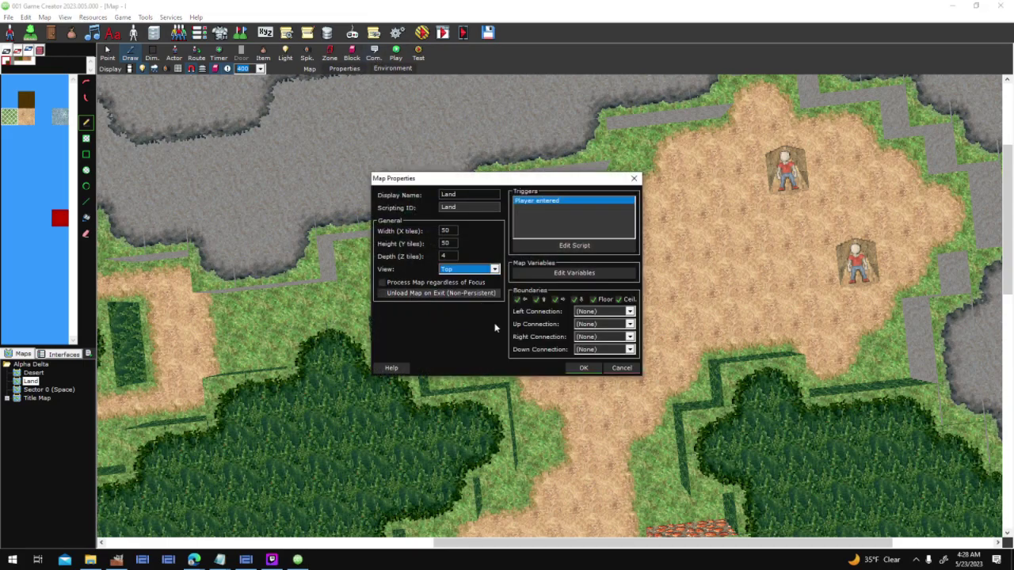
{"action": "left_click", "coordinate": [583, 368]}
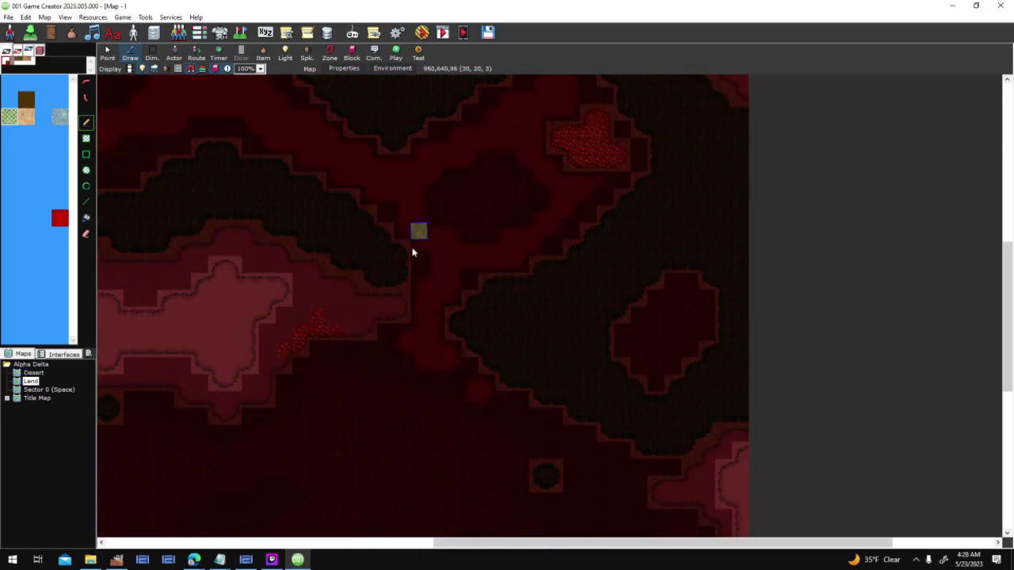
Step: Paint grass over the small pond and neighbouring sand path in the top view, and undo the painting
{"action": "mouse_move", "coordinate": [419, 264]}
{"action": "left_mouse_down"}
{"action": "mouse_move", "coordinate": [484, 204]}
{"action": "mouse_move", "coordinate": [547, 220]}
{"action": "left_mouse_up"}
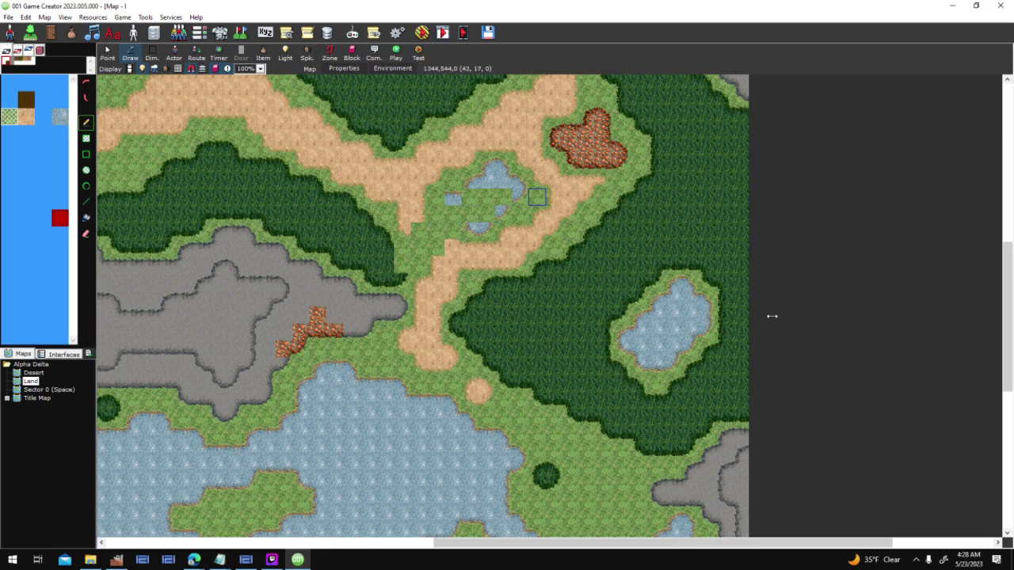
{"action": "key", "text": "ctrl+z"}
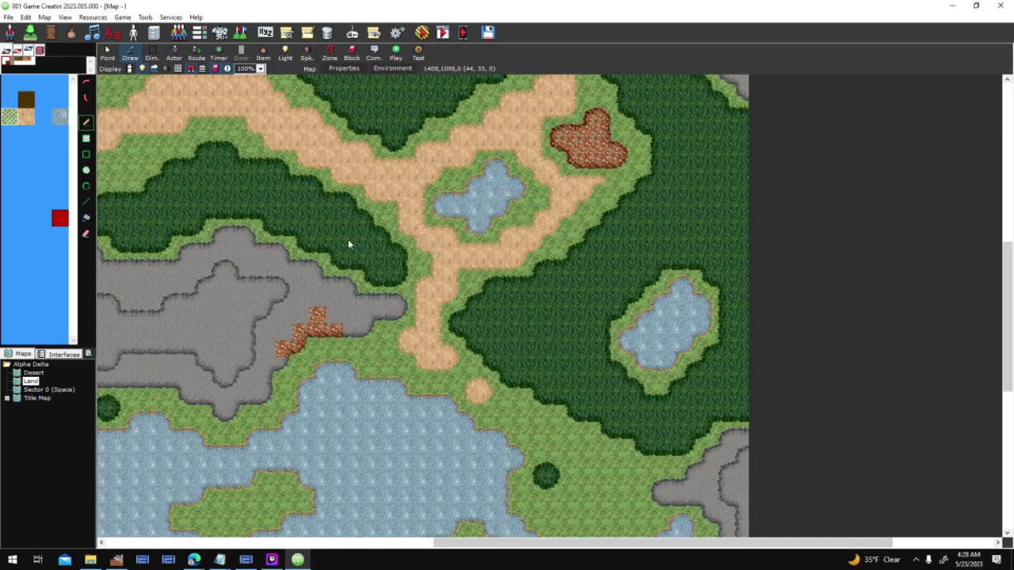
Step: Reopen the tile-set editor and view the Walls and Roofs tile-sets
{"action": "scroll", "coordinate": [568, 289], "scroll_direction": "up", "scroll_amount": 5, "text": "ctrl"}
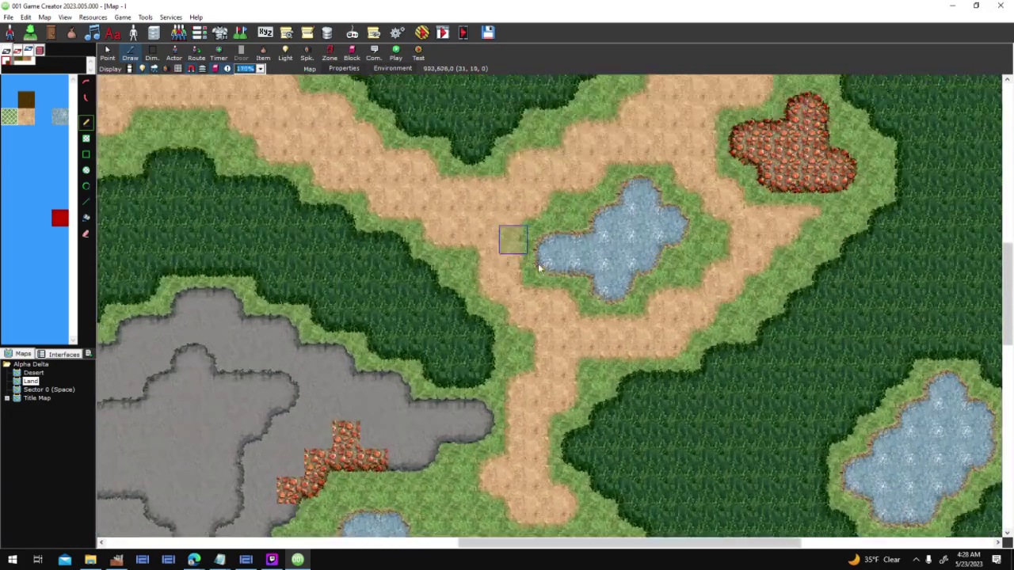
{"action": "middle_click_drag", "start_coordinate": [539, 269], "coordinate": [761, 395]}
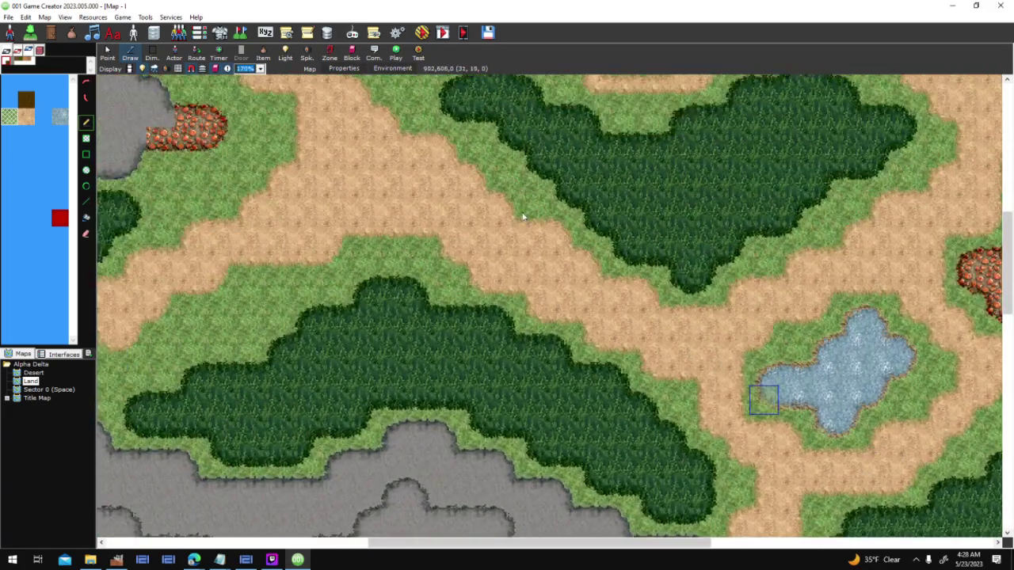
{"action": "scroll", "coordinate": [511, 204], "scroll_direction": "up", "scroll_amount": 2}
{"action": "middle_click_drag", "start_coordinate": [279, 116], "coordinate": [423, 228]}
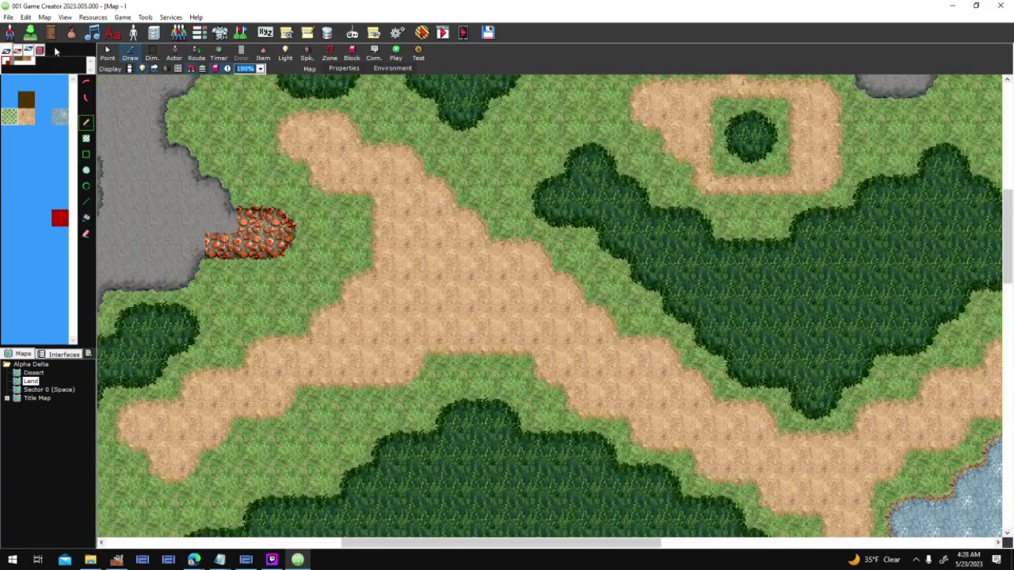
{"action": "left_click", "coordinate": [31, 34]}
{"action": "left_click", "coordinate": [268, 221]}
{"action": "left_click", "coordinate": [271, 213]}
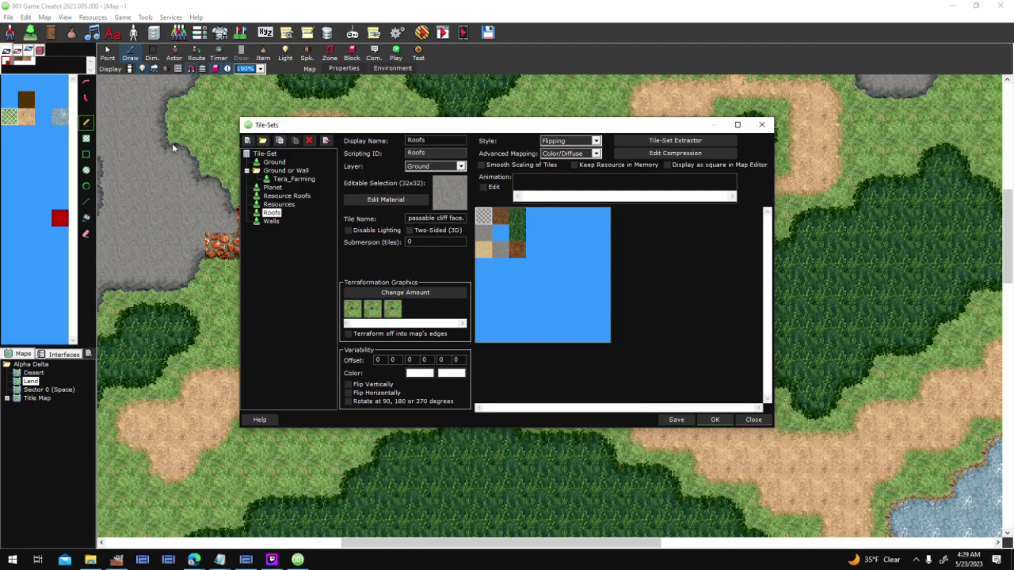
Step: Examine the terraformation graphic of the impassable cliff face tile in the Roofs tile-set, and view the Resources tile-set
{"action": "left_click_drag", "start_coordinate": [314, 124], "coordinate": [538, 110]}
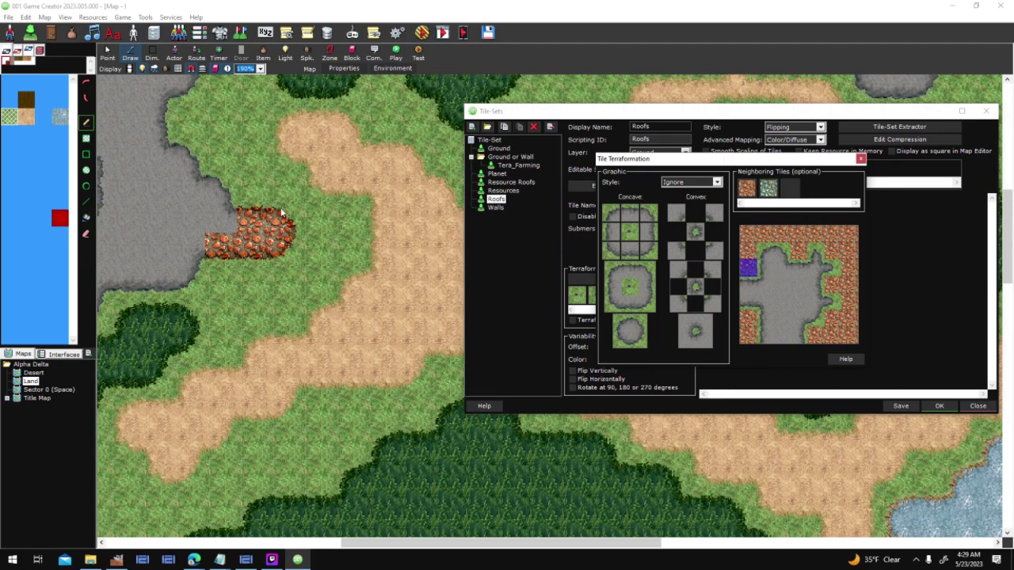
{"action": "left_click", "coordinate": [860, 158]}
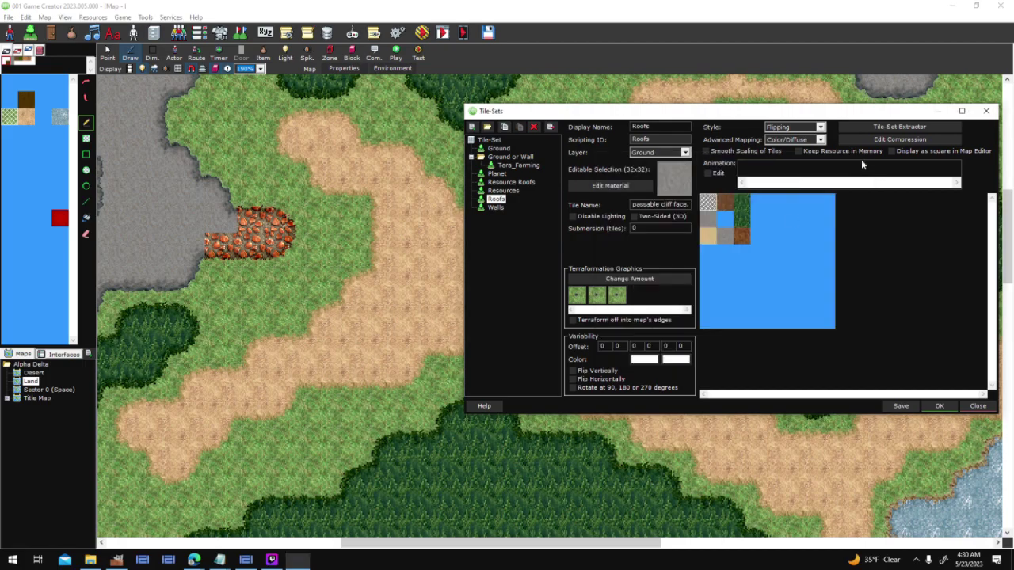
{"action": "left_click", "coordinate": [506, 192]}
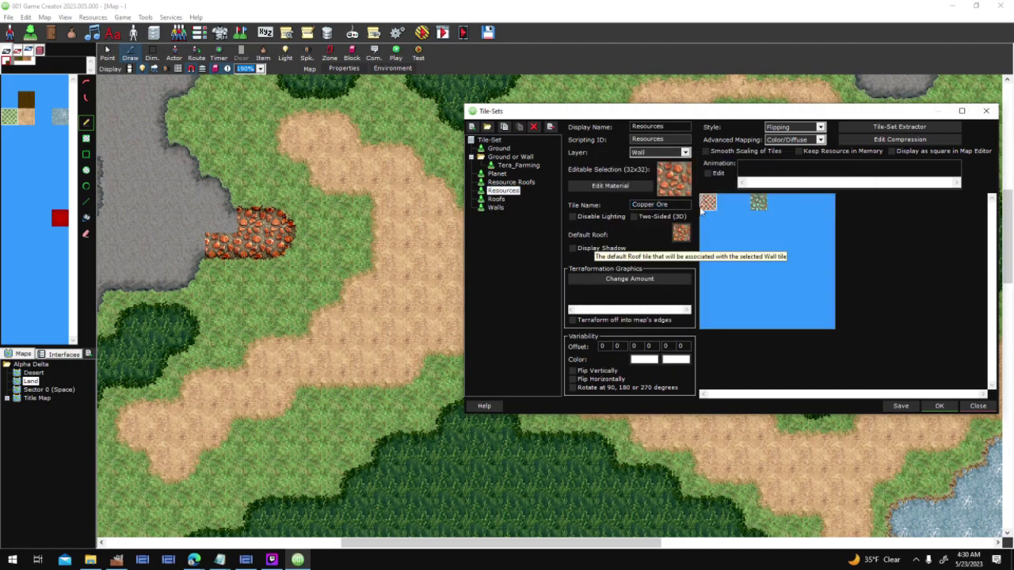
Step: Examine the terraformation graphics of the Copper Ore tile in the Resource Roofs tile-set, including their styles and neighboring tiles
{"action": "left_click", "coordinate": [511, 183]}
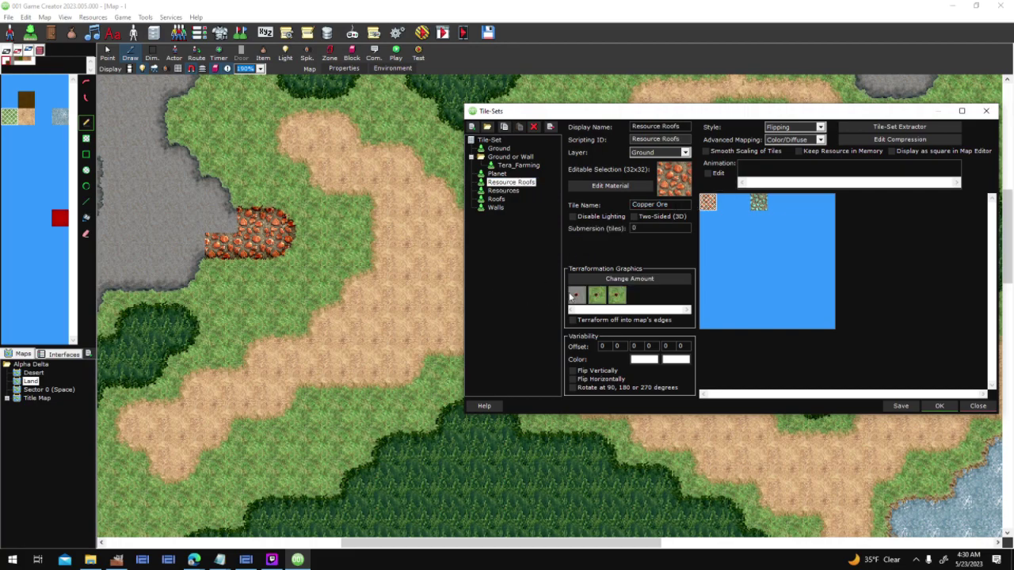
{"action": "double_click", "coordinate": [572, 296]}
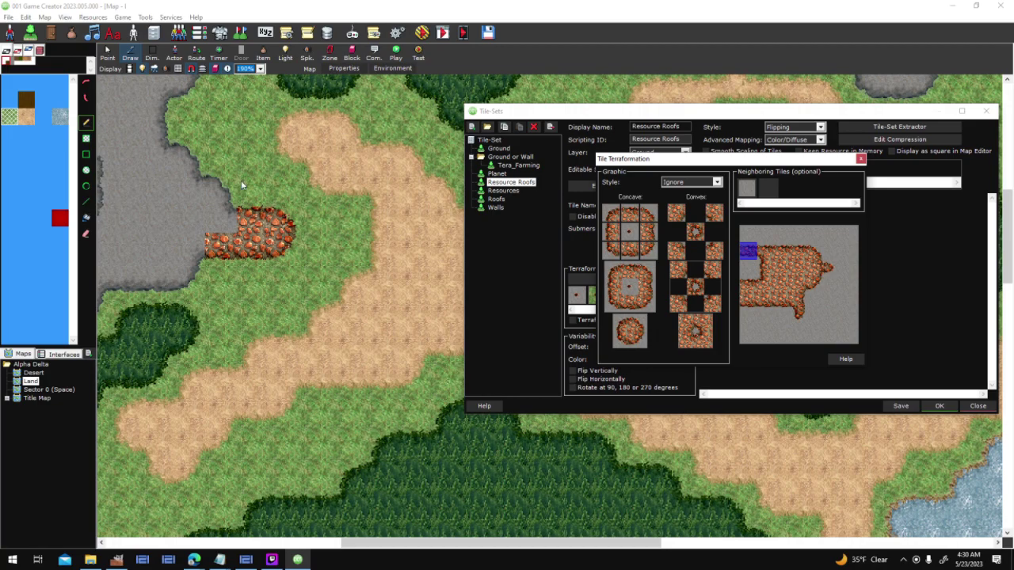
{"action": "left_click", "coordinate": [860, 159]}
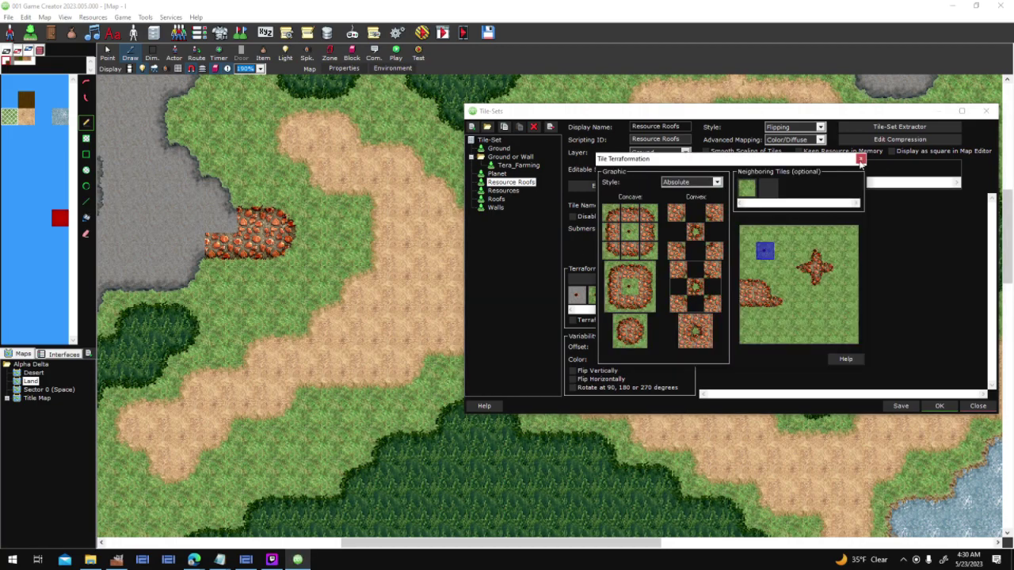
{"action": "left_click", "coordinate": [861, 158]}
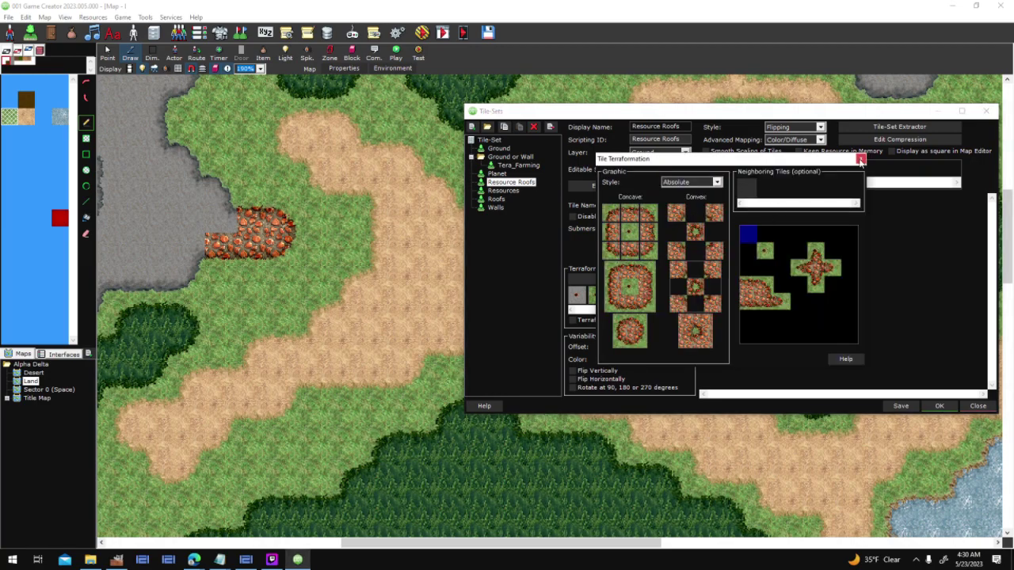
{"action": "left_click", "coordinate": [861, 159]}
{"action": "left_click", "coordinate": [571, 299]}
{"action": "left_click", "coordinate": [861, 158]}
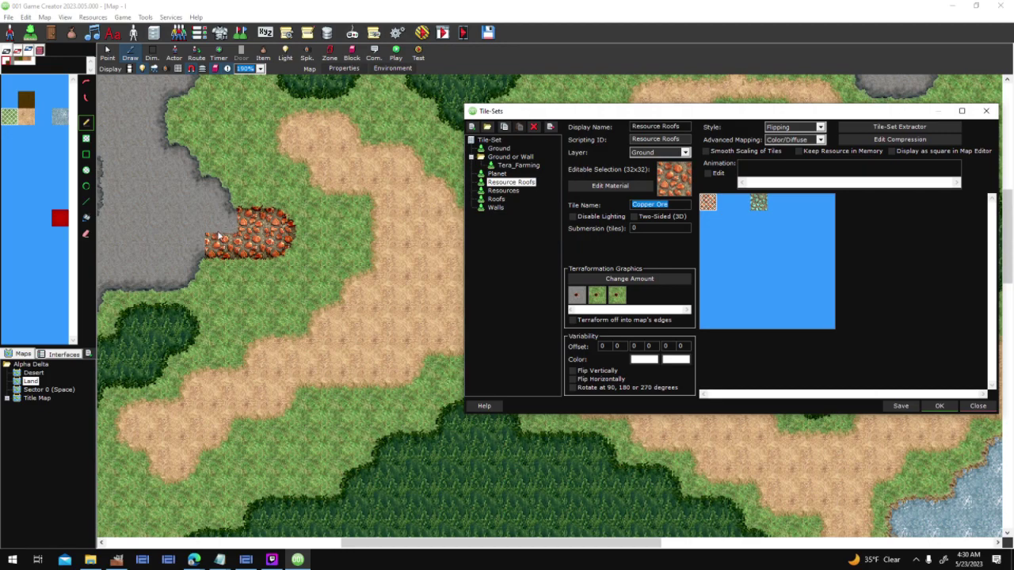
{"action": "left_click", "coordinate": [580, 279]}
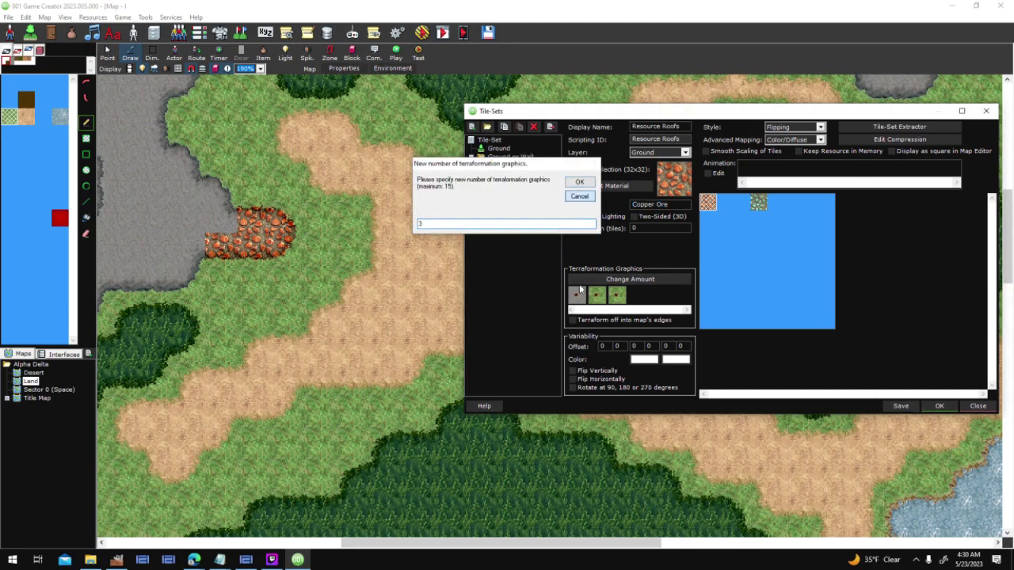
{"action": "key", "text": "Return"}
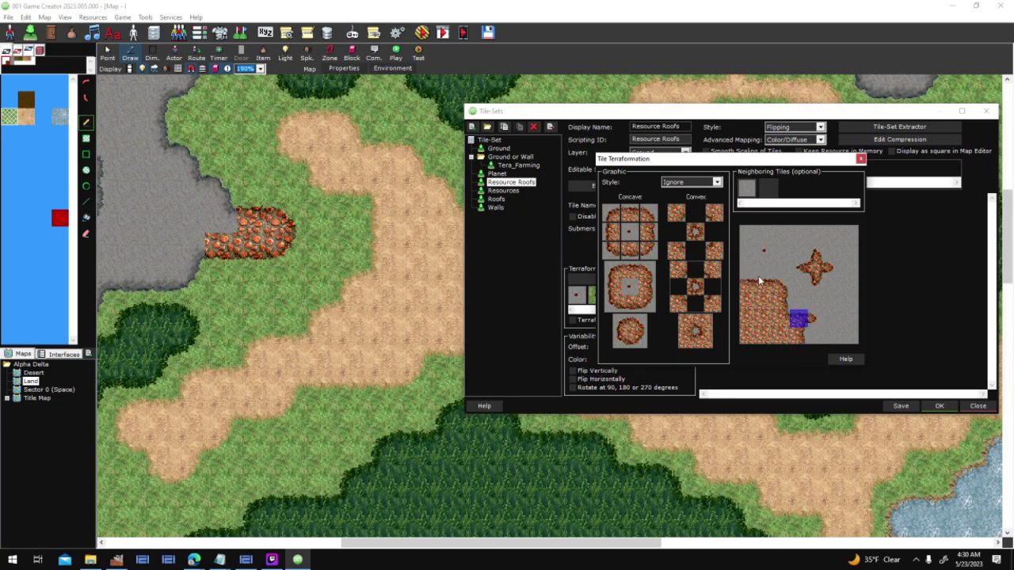
{"action": "left_click", "coordinate": [862, 160]}
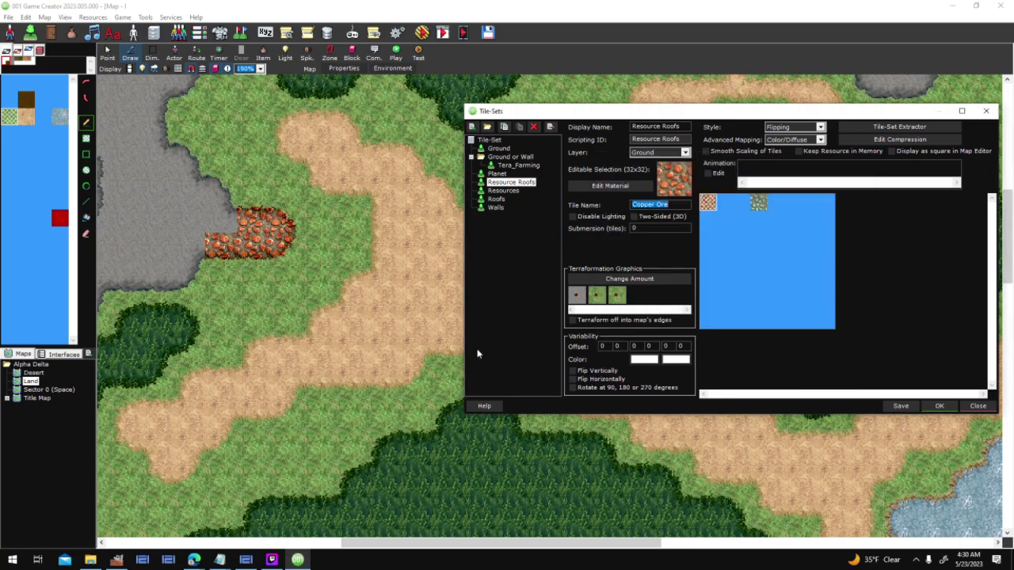
Step: Set the style of Copper Ore's terraformation graphic for neighboring grey rock to Absolute, and accept the tile-set changes
{"action": "double_click", "coordinate": [583, 297]}
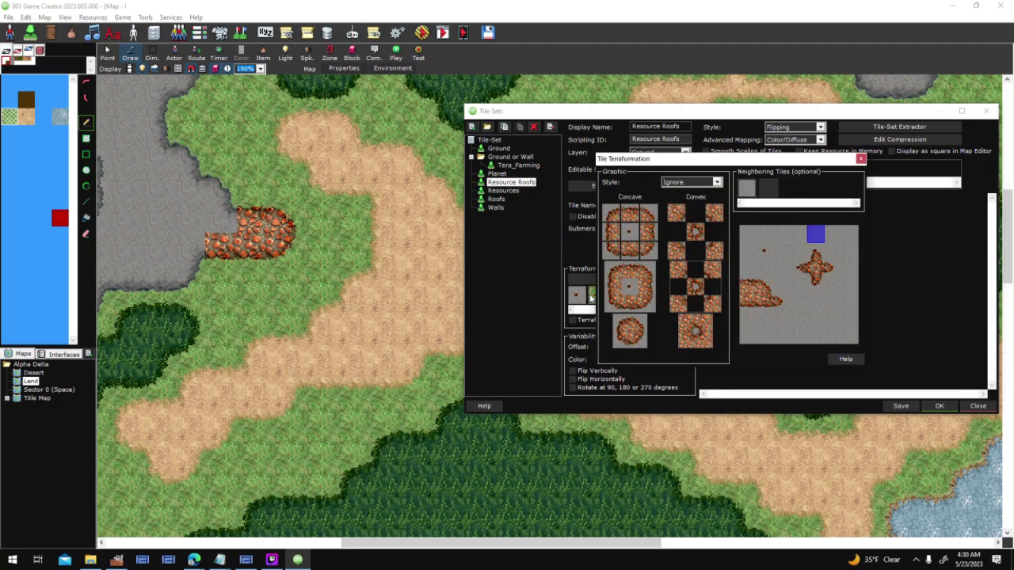
{"action": "left_click", "coordinate": [717, 182]}
{"action": "left_click", "coordinate": [678, 192]}
{"action": "left_click", "coordinate": [709, 184]}
{"action": "left_click", "coordinate": [702, 191]}
{"action": "left_click", "coordinate": [861, 159]}
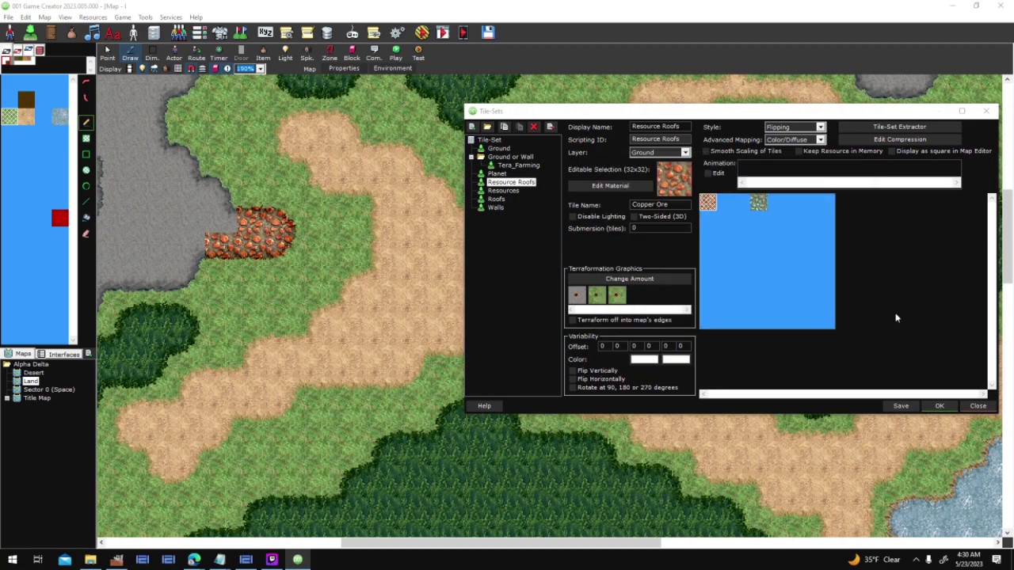
{"action": "left_click", "coordinate": [939, 406]}
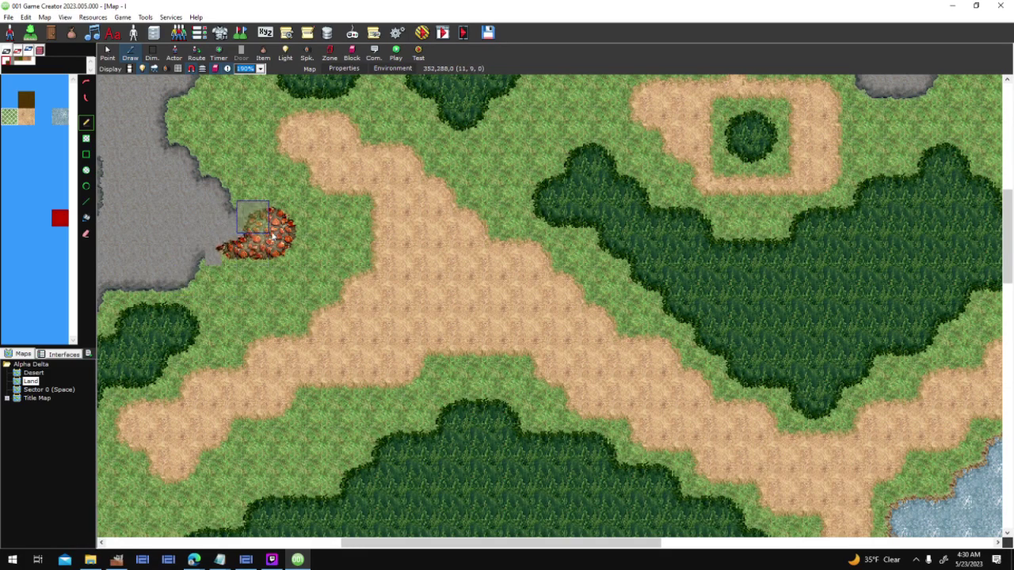
Step: Paint grass over the grey rock beside the copper ore patch, and undo the painting
{"action": "left_click_drag", "start_coordinate": [226, 226], "coordinate": [187, 214]}
{"action": "key", "text": "ctrl+z"}
{"action": "right_click", "coordinate": [203, 229]}
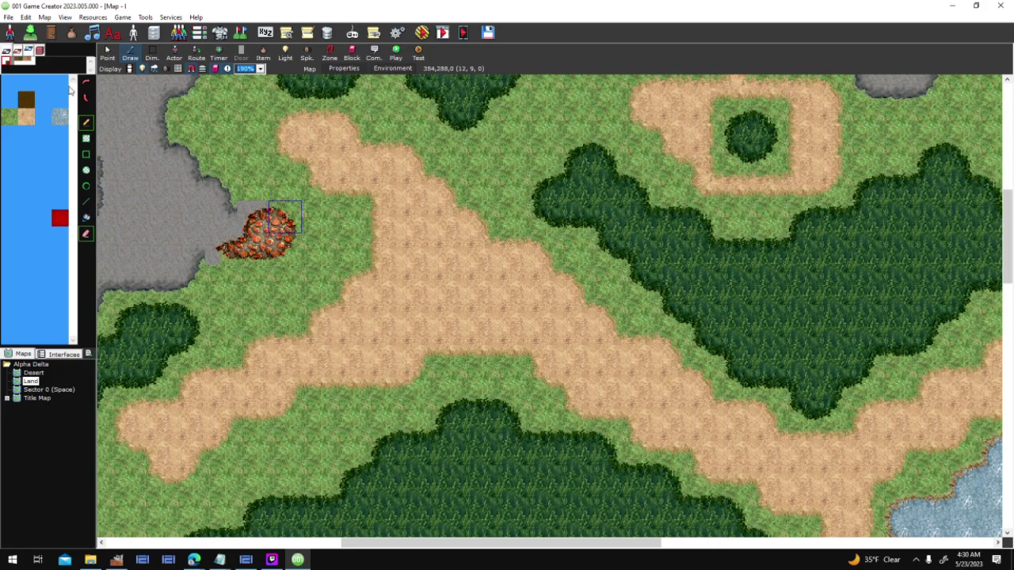
Step: Paint Copper Ore from the existing patch across the grey rock and as a separate spot, and undo both
{"action": "left_click", "coordinate": [37, 50]}
{"action": "right_click", "coordinate": [263, 209]}
{"action": "left_click", "coordinate": [231, 209]}
{"action": "mouse_move", "coordinate": [202, 182]}
{"action": "left_mouse_down"}
{"action": "mouse_move", "coordinate": [155, 209]}
{"action": "mouse_move", "coordinate": [150, 235]}
{"action": "mouse_move", "coordinate": [131, 238]}
{"action": "mouse_move", "coordinate": [145, 198]}
{"action": "left_mouse_up"}
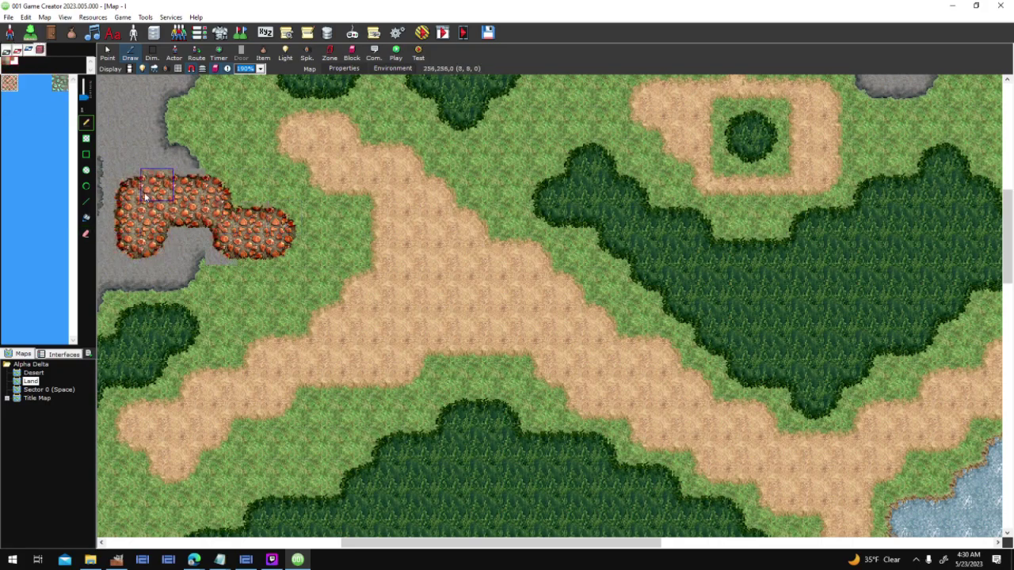
{"action": "middle_click_drag", "start_coordinate": [277, 254], "coordinate": [441, 291]}
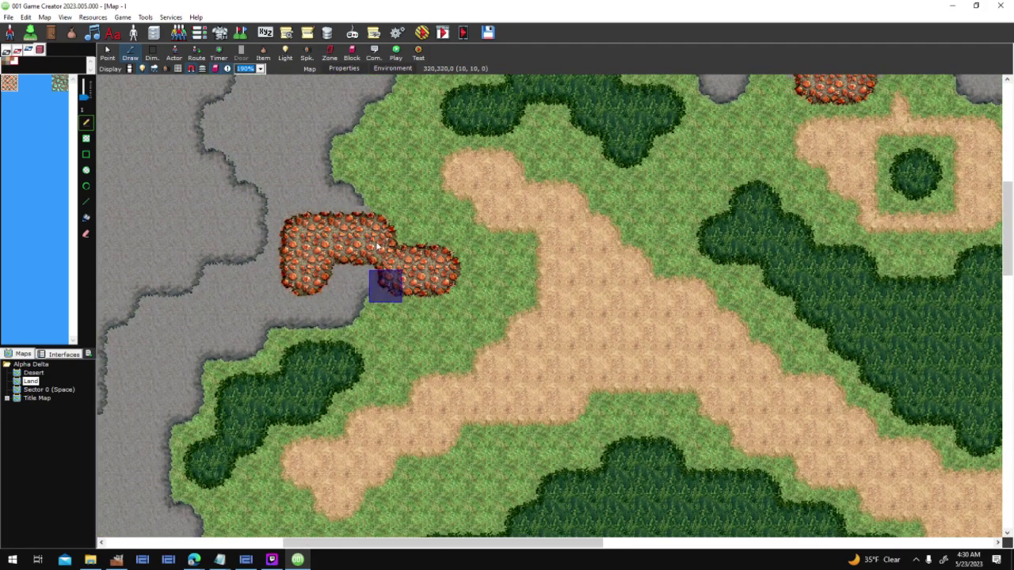
{"action": "left_click", "coordinate": [267, 134]}
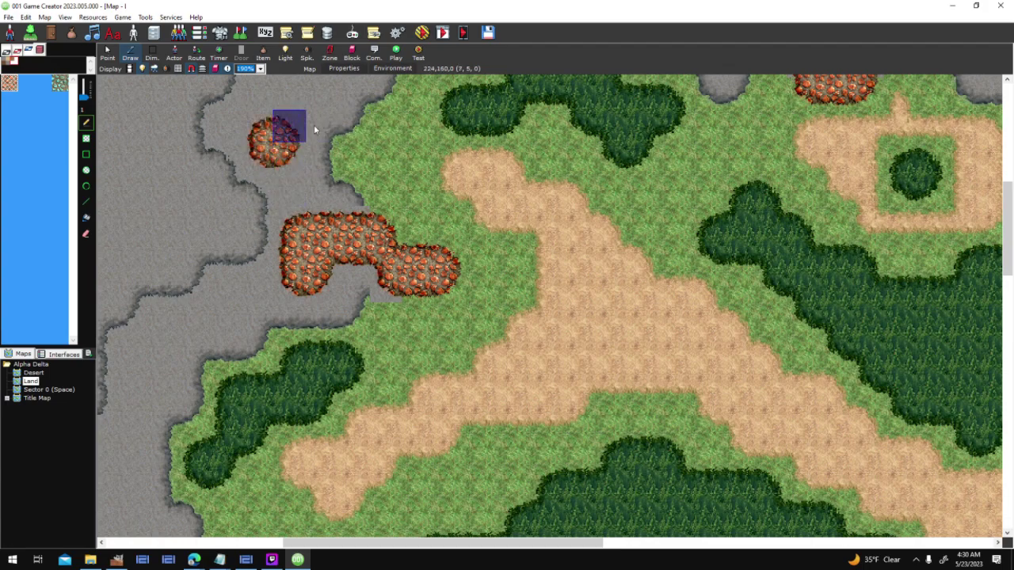
{"action": "key", "text": "ctrl+z"}
{"action": "key", "text": "ctrl+z"}
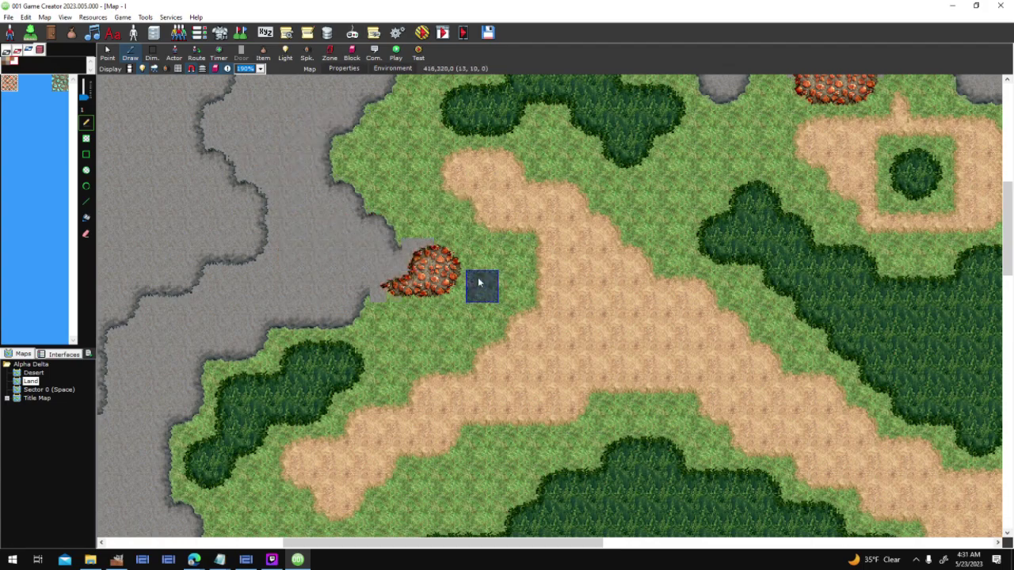
Step: Set the style of Copper Ore's grey-rock terraformation graphic in Resource Roofs to Ignore, and accept the tile-set changes
{"action": "left_click", "coordinate": [34, 36]}
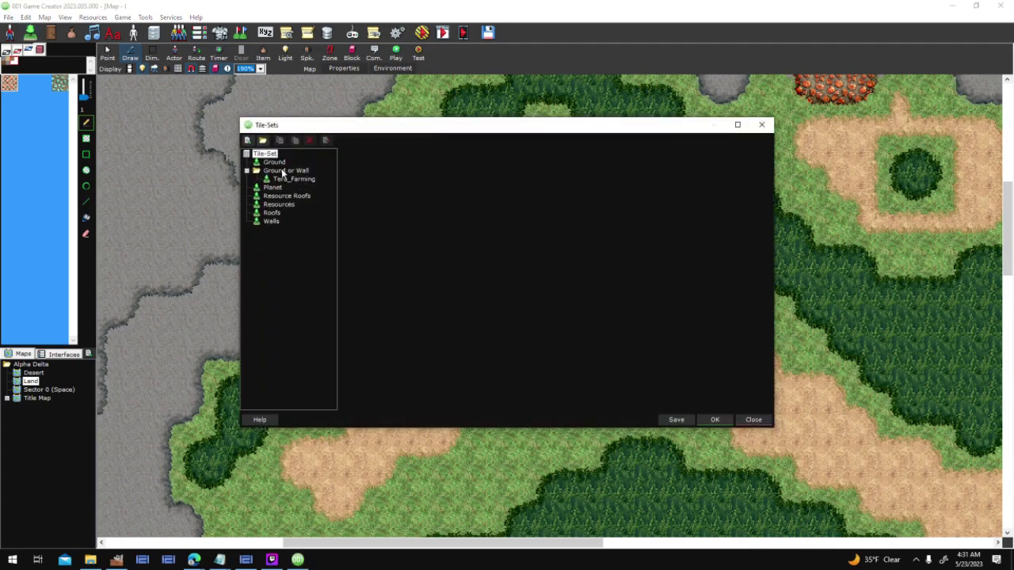
{"action": "left_click", "coordinate": [270, 222]}
{"action": "left_click", "coordinate": [285, 195]}
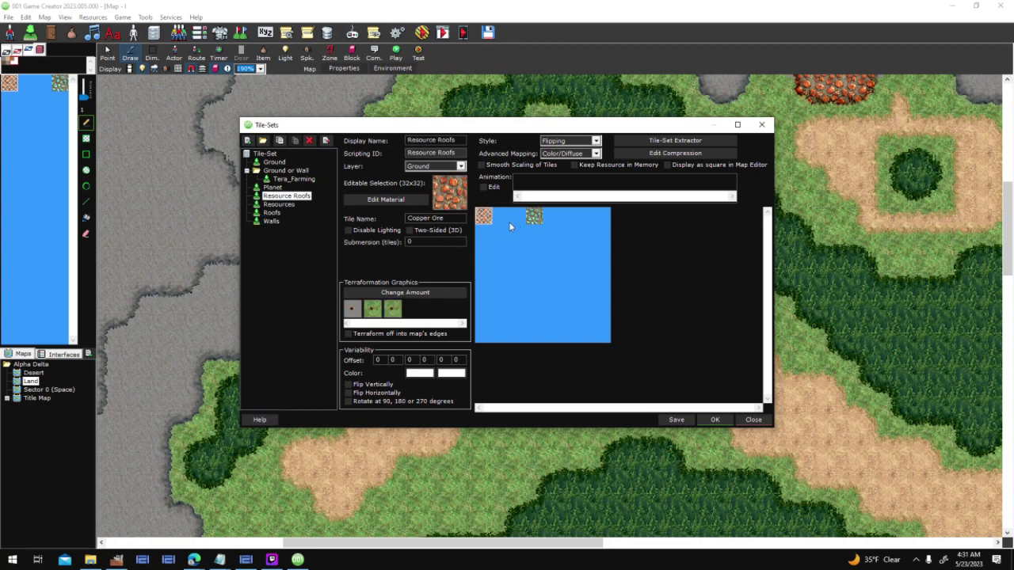
{"action": "double_click", "coordinate": [372, 310]}
{"action": "left_click", "coordinate": [467, 196]}
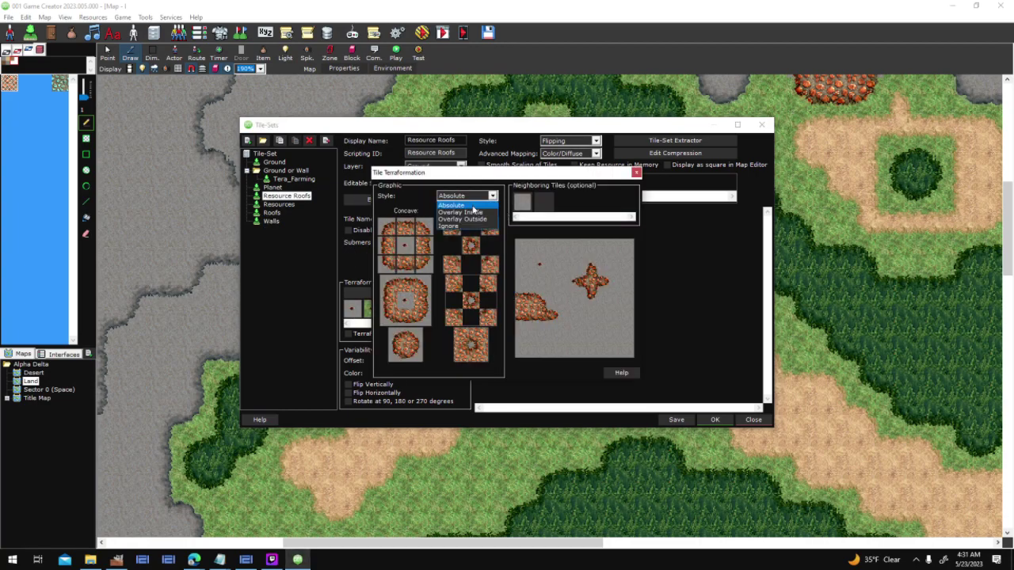
{"action": "left_click", "coordinate": [462, 227]}
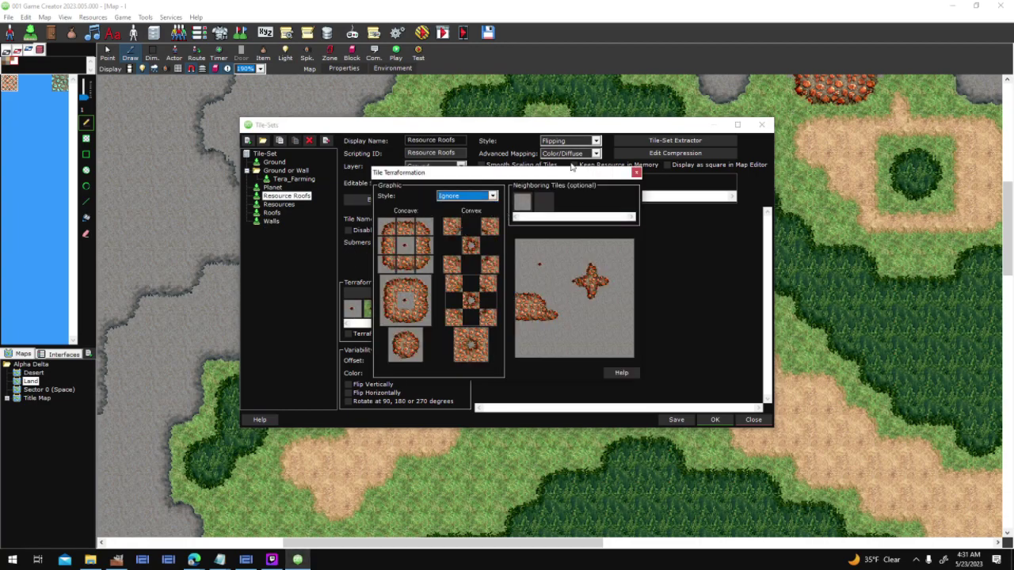
{"action": "left_click", "coordinate": [636, 173]}
{"action": "left_click", "coordinate": [715, 420]}
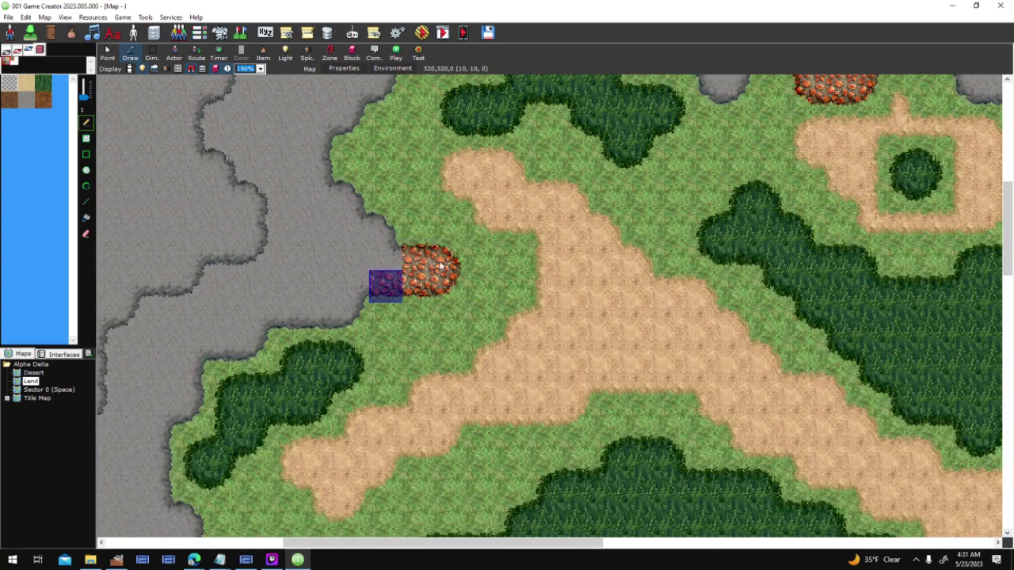
Step: Paint Copper Ore blocks on the grey rock beside the existing ore patch, undoing each painting
{"action": "right_click", "coordinate": [419, 267]}
{"action": "mouse_move", "coordinate": [417, 264]}
{"action": "left_mouse_down"}
{"action": "mouse_move", "coordinate": [308, 192]}
{"action": "mouse_move", "coordinate": [323, 256]}
{"action": "mouse_move", "coordinate": [347, 245]}
{"action": "mouse_move", "coordinate": [353, 254]}
{"action": "left_mouse_up"}
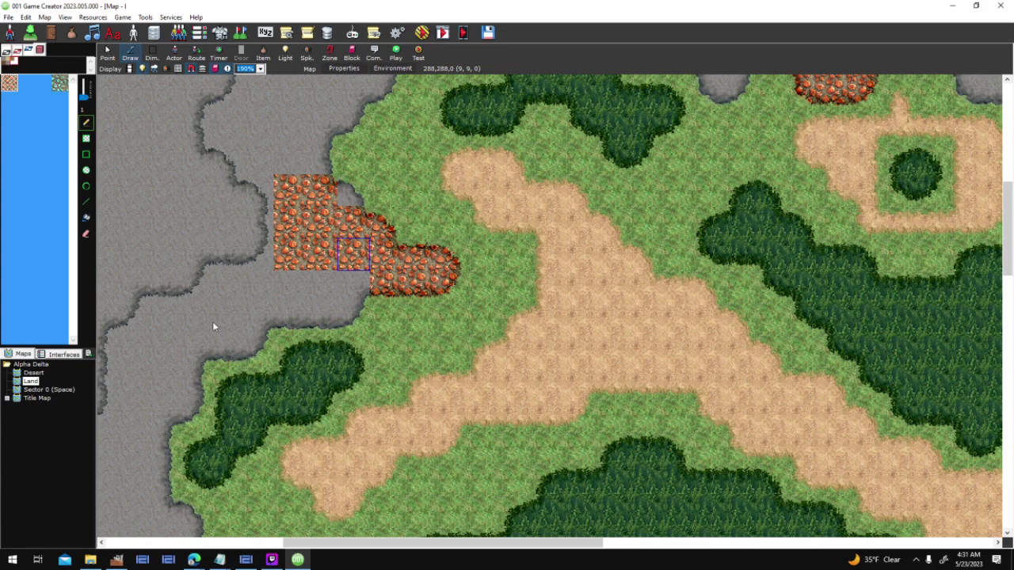
{"action": "key", "text": "ctrl+z"}
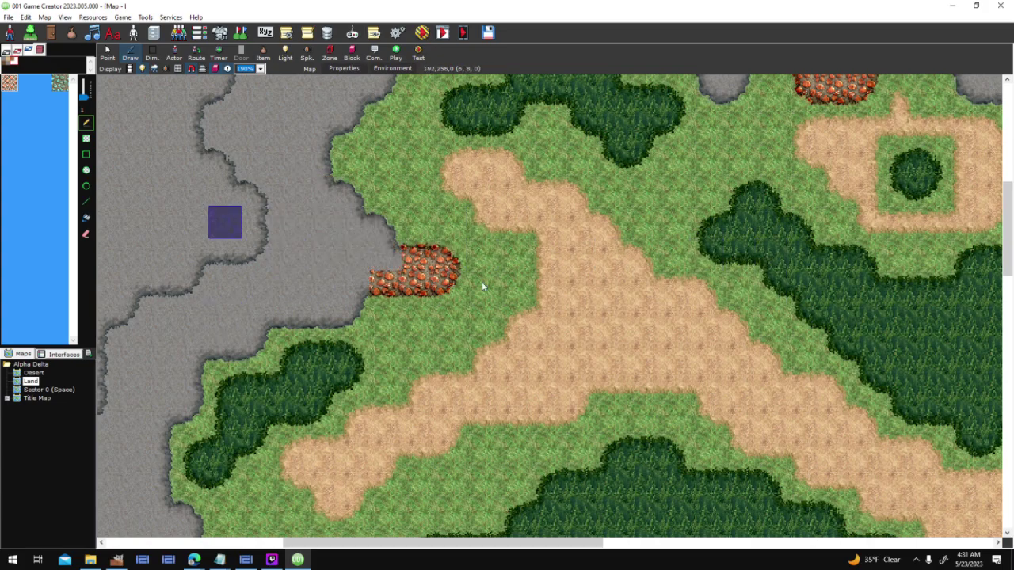
{"action": "mouse_move", "coordinate": [321, 286]}
{"action": "left_mouse_down"}
{"action": "mouse_move", "coordinate": [301, 244]}
{"action": "mouse_move", "coordinate": [321, 262]}
{"action": "left_mouse_up"}
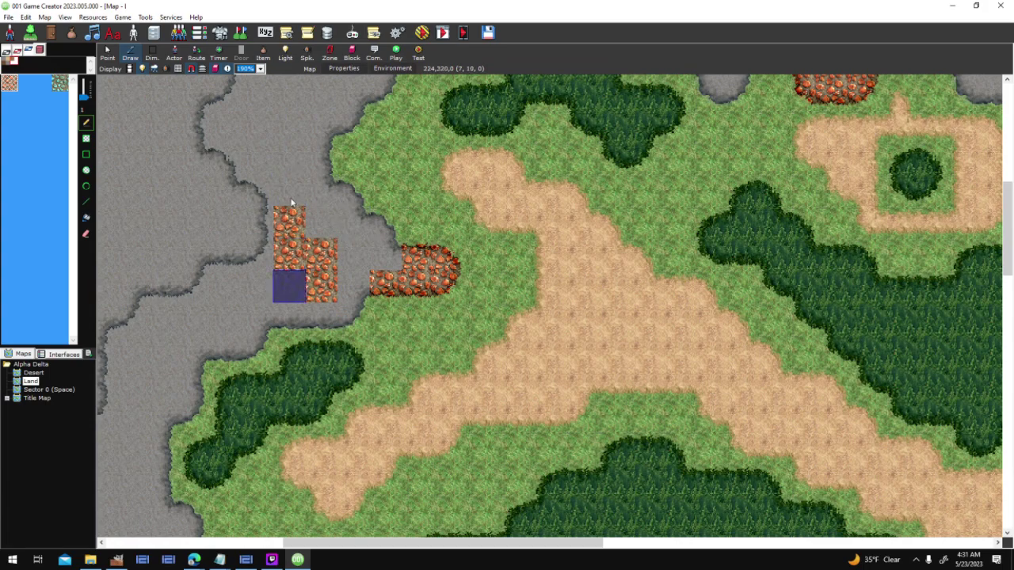
{"action": "key", "text": "ctrl+z"}
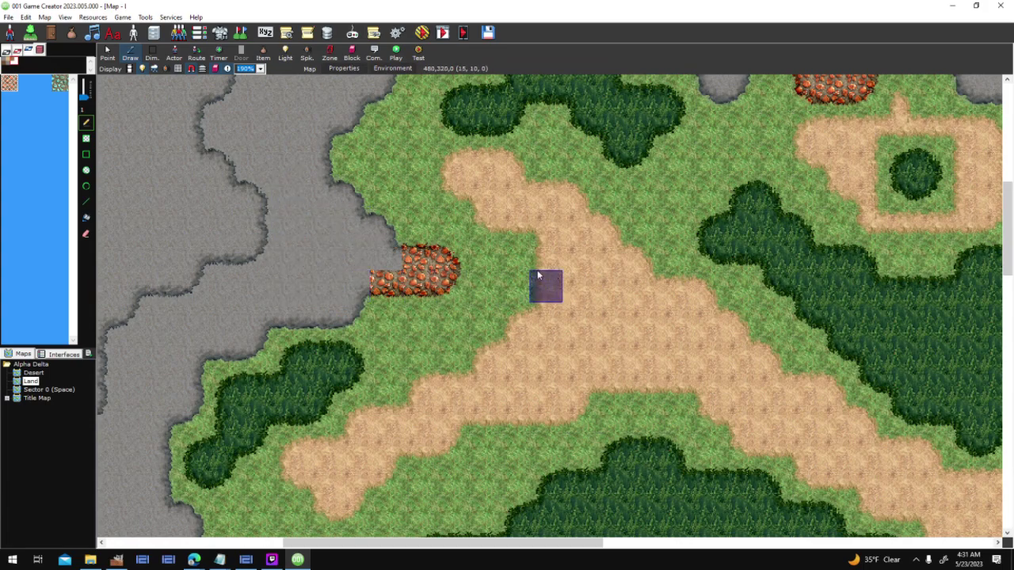
Step: Paint Copper Ore along the edge between grey rock and grass, try erasing it, and undo the erasing
{"action": "mouse_move", "coordinate": [349, 126]}
{"action": "left_mouse_down"}
{"action": "mouse_move", "coordinate": [358, 186]}
{"action": "mouse_move", "coordinate": [330, 209]}
{"action": "mouse_move", "coordinate": [353, 134]}
{"action": "left_mouse_up"}
{"action": "key", "text": "e"}
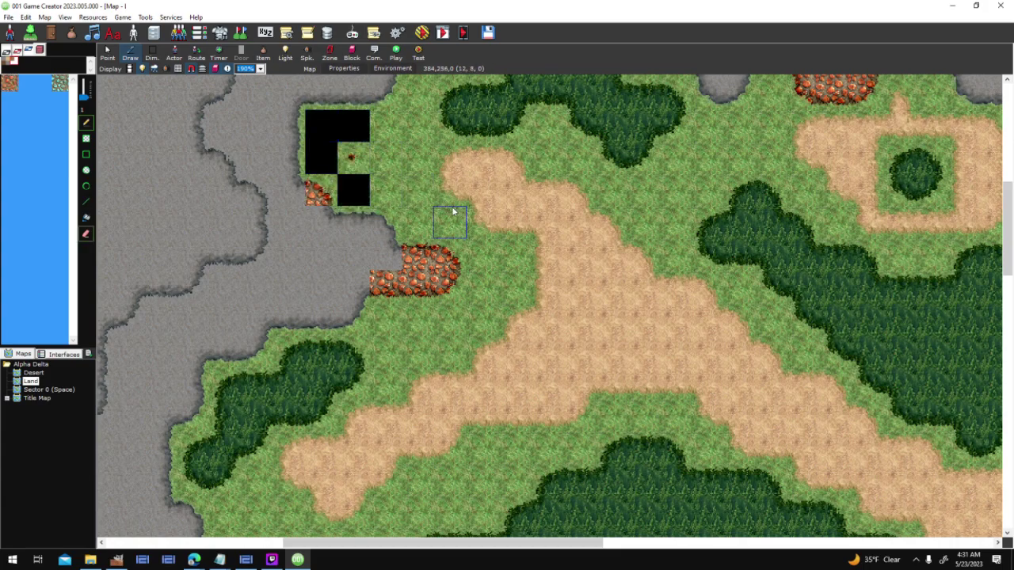
{"action": "key", "text": "ctrl+z"}
Step: Paint ground-layer grass over the ore block at the cliff edge, and undo the recent painting
{"action": "left_click", "coordinate": [6, 50]}
{"action": "right_click", "coordinate": [373, 135]}
{"action": "mouse_move", "coordinate": [356, 133]}
{"action": "left_mouse_down"}
{"action": "mouse_move", "coordinate": [332, 149]}
{"action": "mouse_move", "coordinate": [314, 142]}
{"action": "mouse_move", "coordinate": [321, 189]}
{"action": "mouse_move", "coordinate": [356, 169]}
{"action": "mouse_move", "coordinate": [354, 154]}
{"action": "left_mouse_up"}
{"action": "key", "text": "ctrl+z"}
{"action": "key", "text": "ctrl+z"}
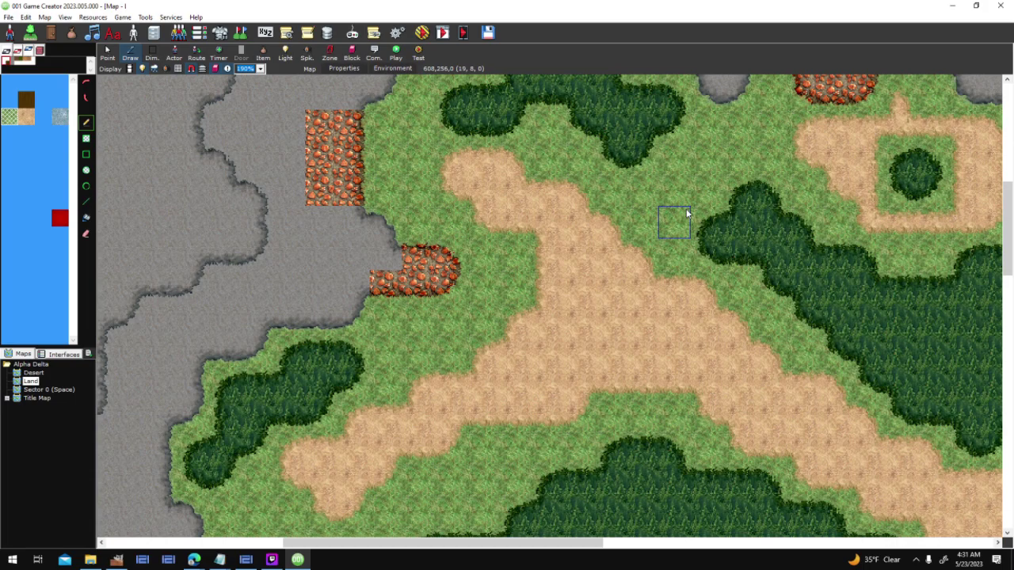
Step: Examine the terraformation graphic of the impassable forest of trees tile in the Roofs tile-set
{"action": "mouse_move", "coordinate": [813, 176]}
{"action": "middle_mouse_down"}
{"action": "mouse_move", "coordinate": [471, 343]}
{"action": "mouse_move", "coordinate": [656, 351]}
{"action": "middle_mouse_up"}
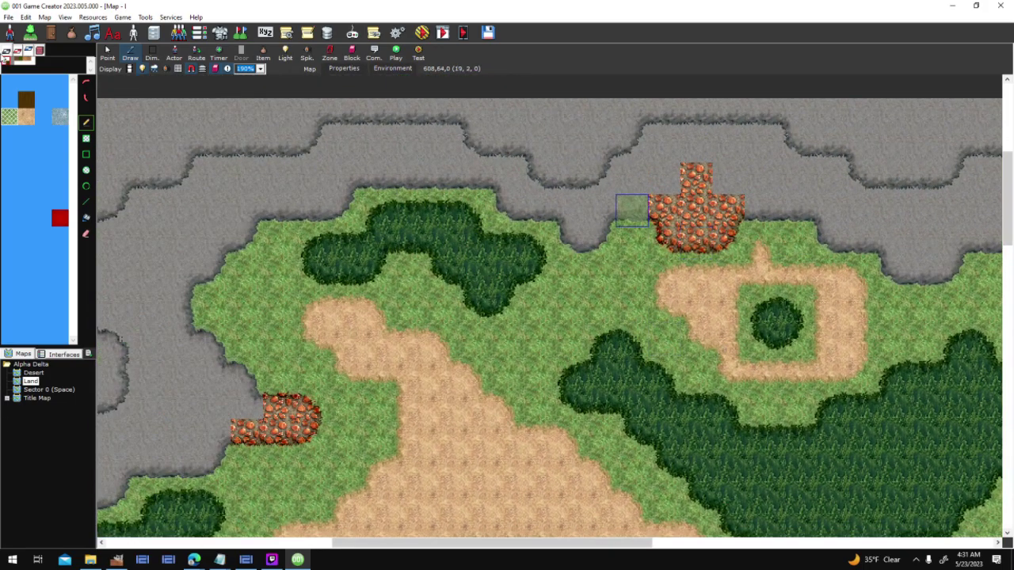
{"action": "left_click", "coordinate": [30, 32]}
{"action": "left_click", "coordinate": [271, 213]}
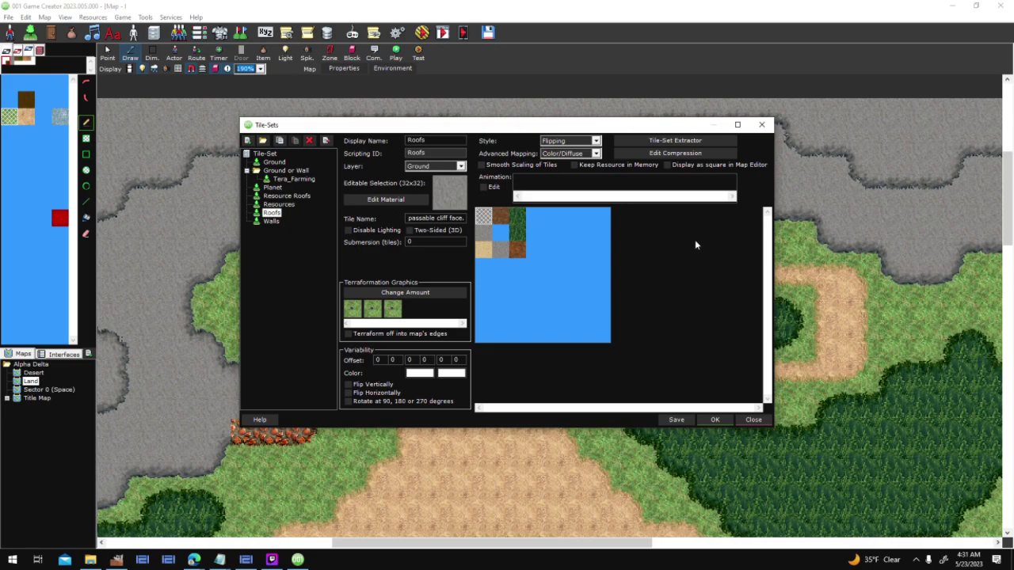
{"action": "left_click", "coordinate": [521, 221]}
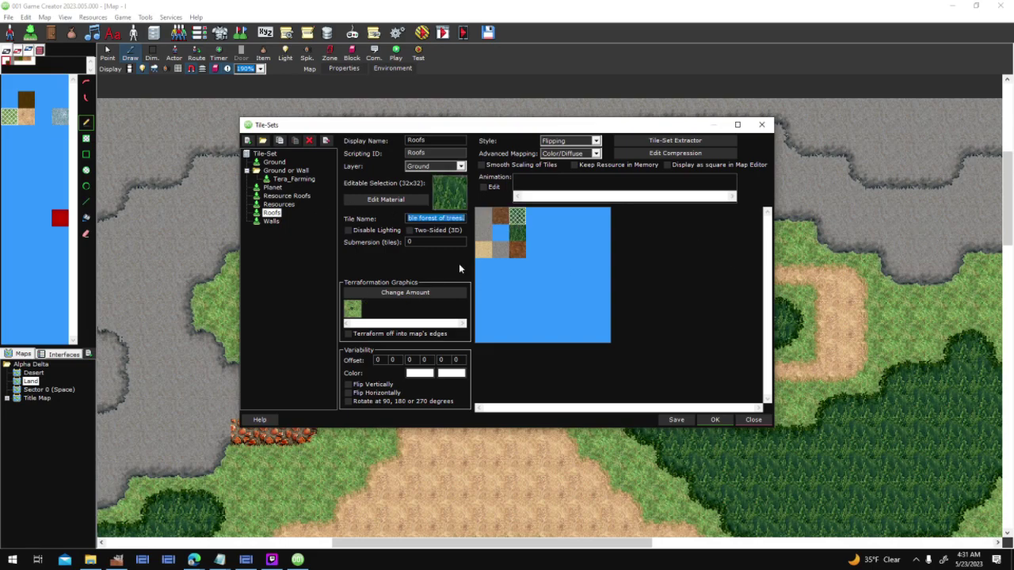
{"action": "double_click", "coordinate": [354, 311]}
{"action": "left_click", "coordinate": [523, 264]}
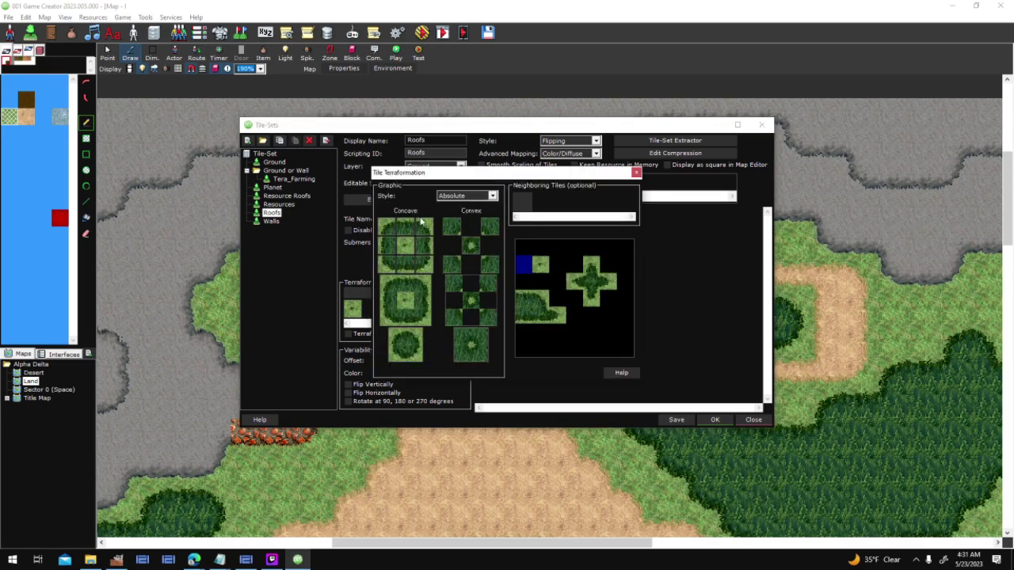
{"action": "left_click", "coordinate": [556, 246]}
{"action": "left_click", "coordinate": [637, 172]}
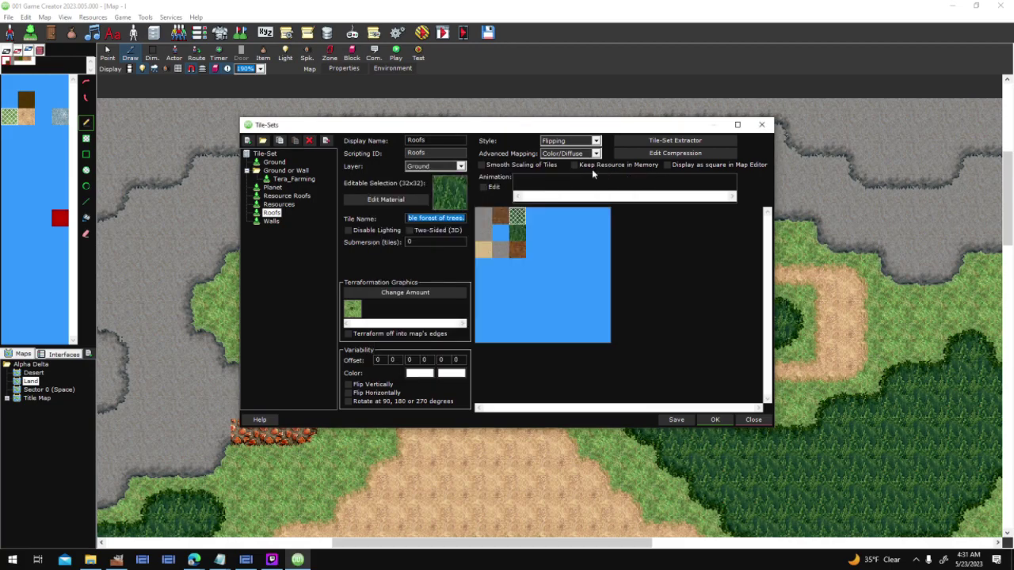
Step: Close the tile-set settings, set the Land map's view to 3D Perspective, and look over the terrain blocks
{"action": "left_click", "coordinate": [717, 420]}
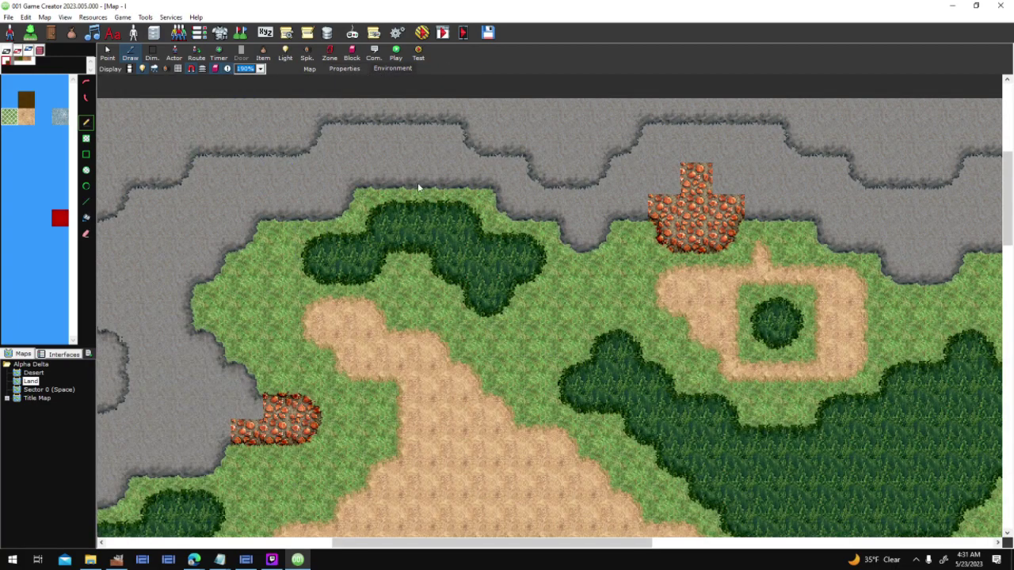
{"action": "left_click", "coordinate": [478, 269]}
{"action": "left_click", "coordinate": [475, 319]}
{"action": "left_click", "coordinate": [595, 371]}
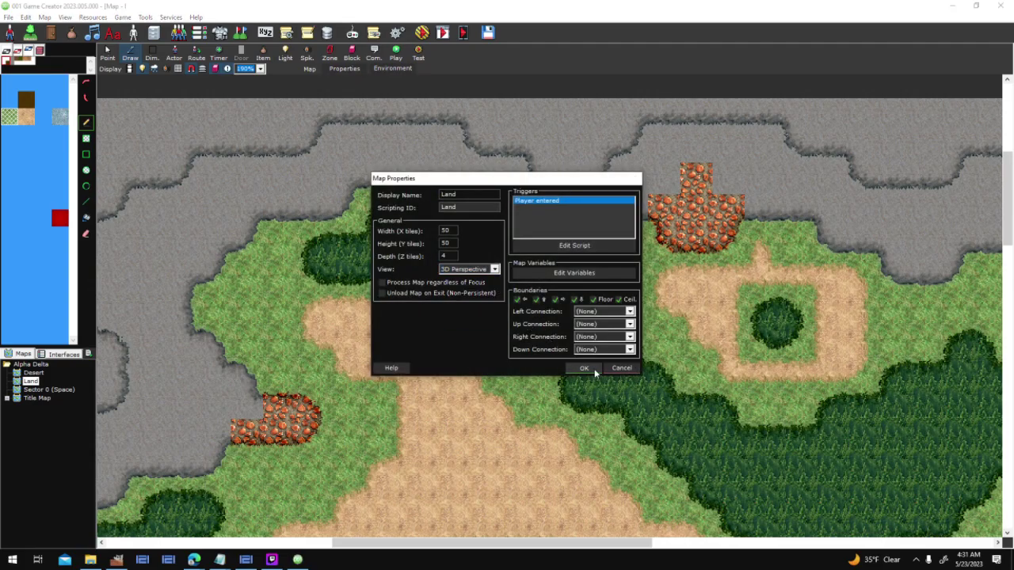
{"action": "left_click", "coordinate": [584, 369]}
{"action": "scroll", "coordinate": [472, 358], "scroll_direction": "up", "scroll_amount": 3}
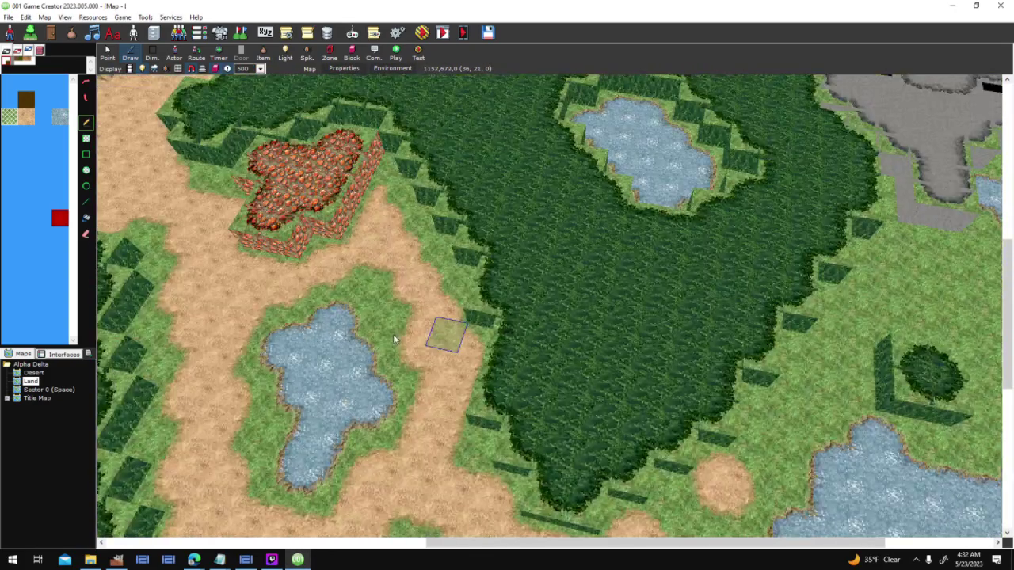
{"action": "middle_click_drag", "start_coordinate": [394, 339], "coordinate": [377, 294]}
{"action": "right_click_drag", "start_coordinate": [329, 284], "coordinate": [521, 294]}
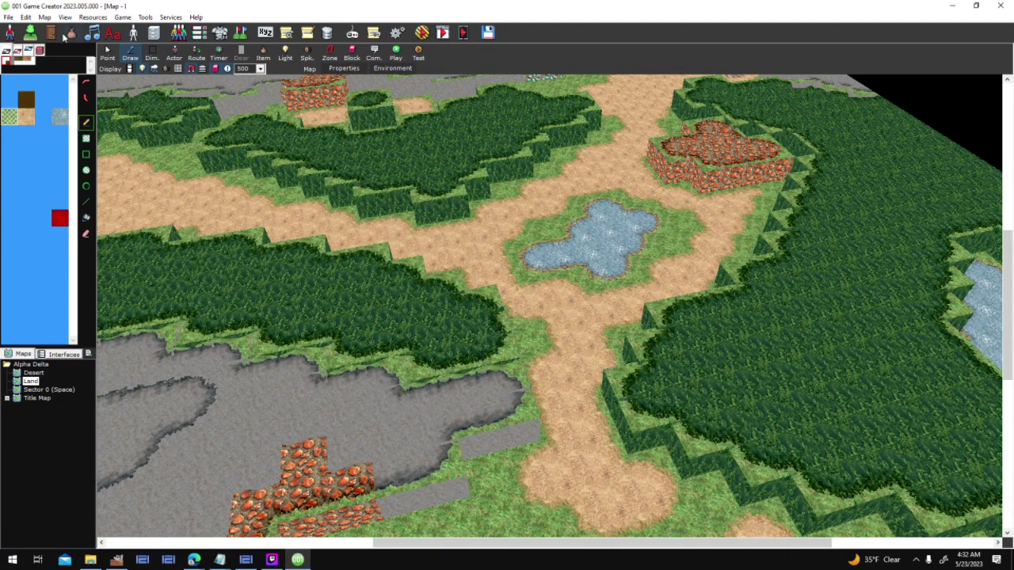
Step: Examine the Absolute-style terraformation graphic of the forest of trees tile in the Roofs tile-set
{"action": "left_click", "coordinate": [28, 34]}
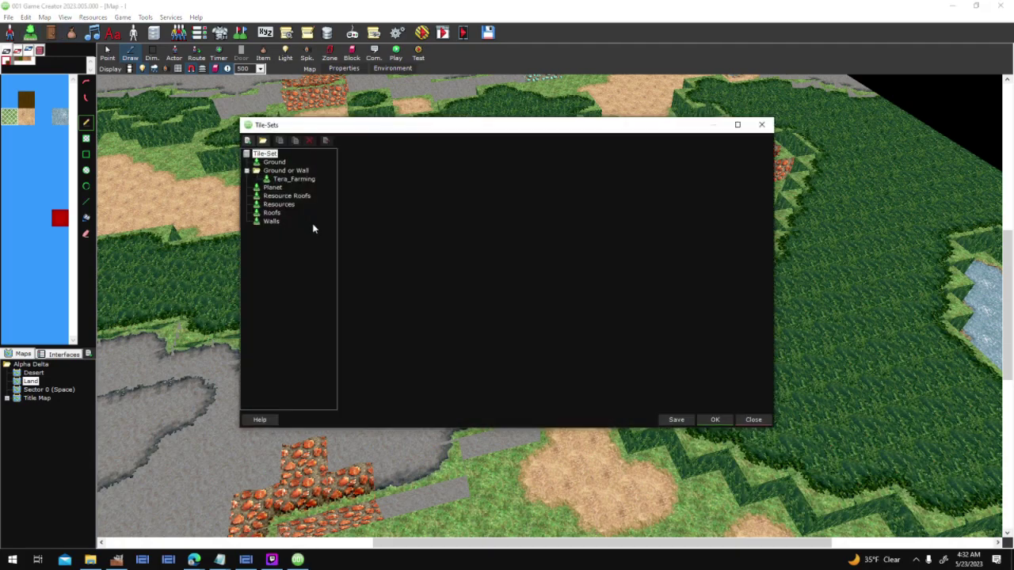
{"action": "left_click", "coordinate": [272, 213]}
{"action": "left_click", "coordinate": [510, 218]}
{"action": "left_click", "coordinate": [352, 315]}
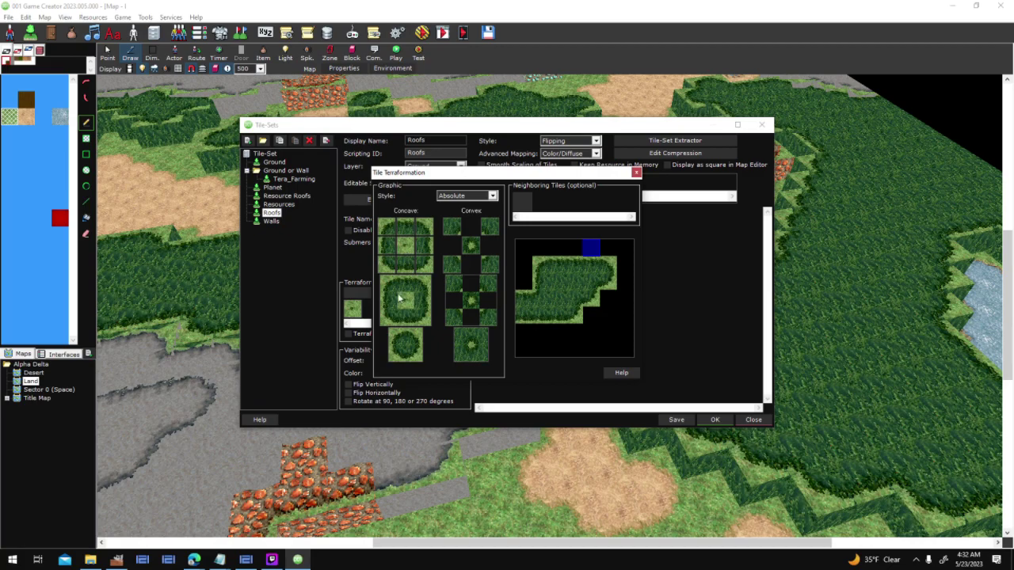
{"action": "left_click", "coordinate": [636, 173]}
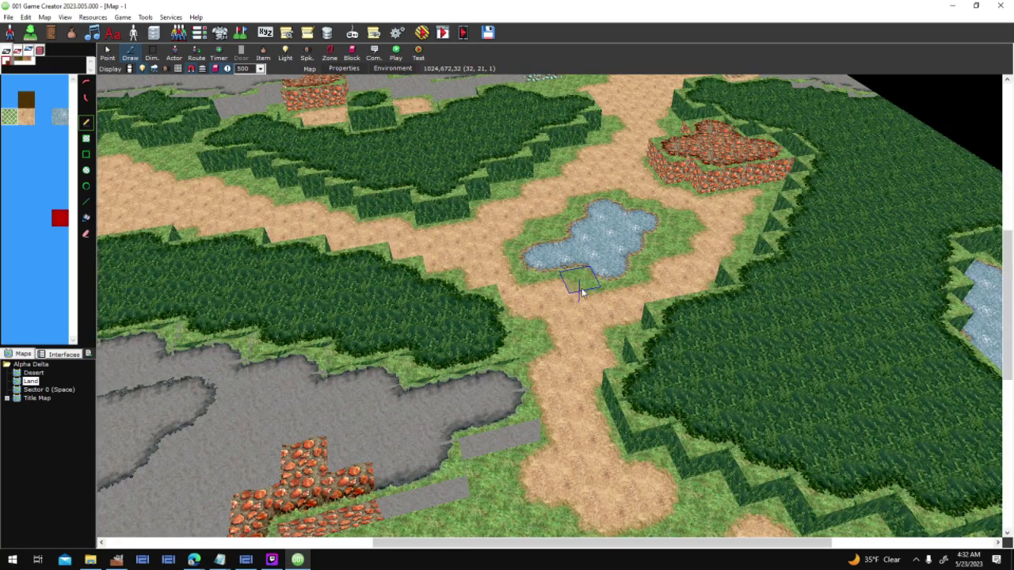
Step: Paint ground-layer grass, then forest tiles from the Roofs tile-set, over the dirt path beside the small pond, undoing both paintings
{"action": "left_click_drag", "start_coordinate": [572, 317], "coordinate": [544, 294]}
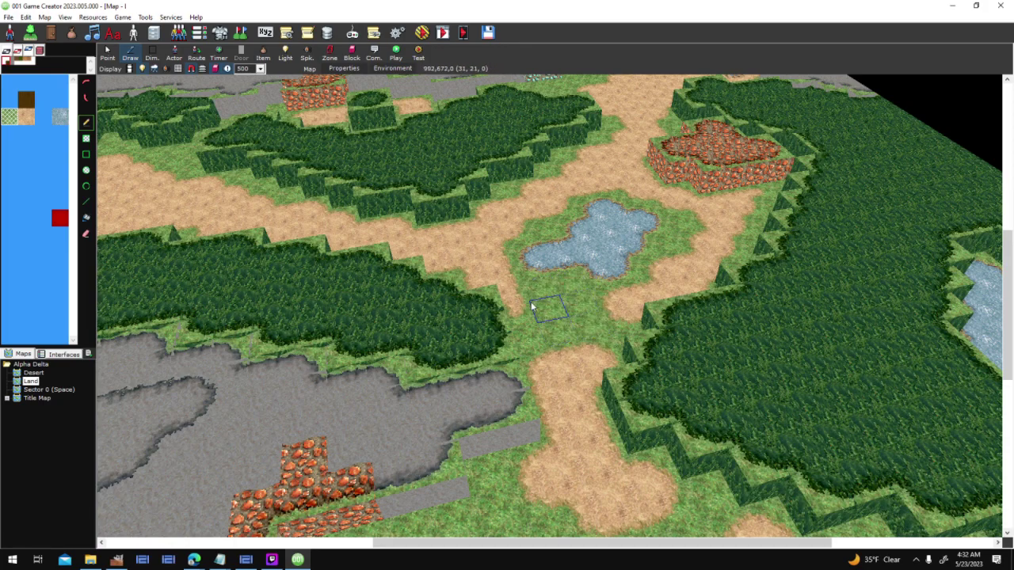
{"action": "key", "text": "ctrl+z"}
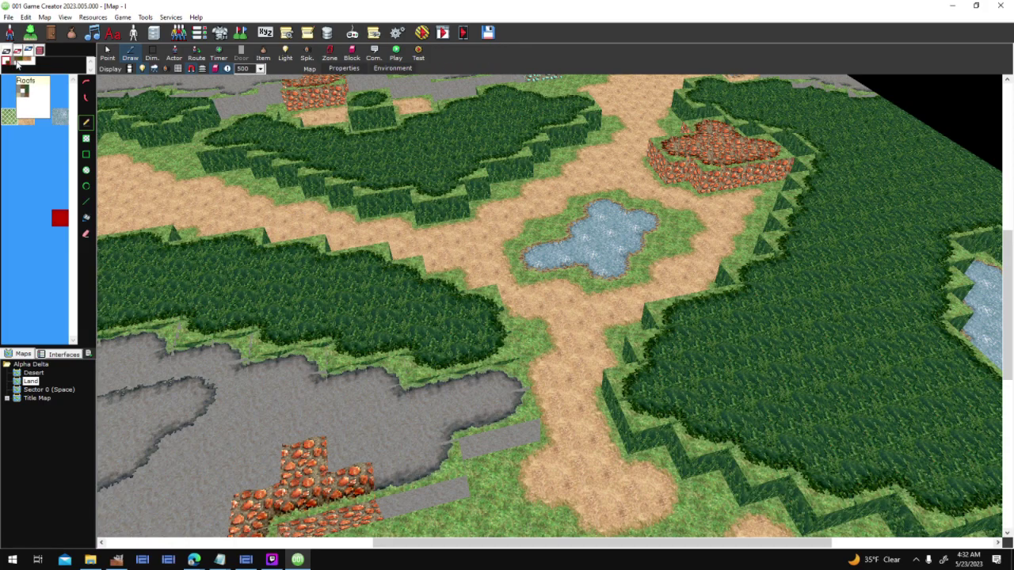
{"action": "left_click", "coordinate": [43, 83]}
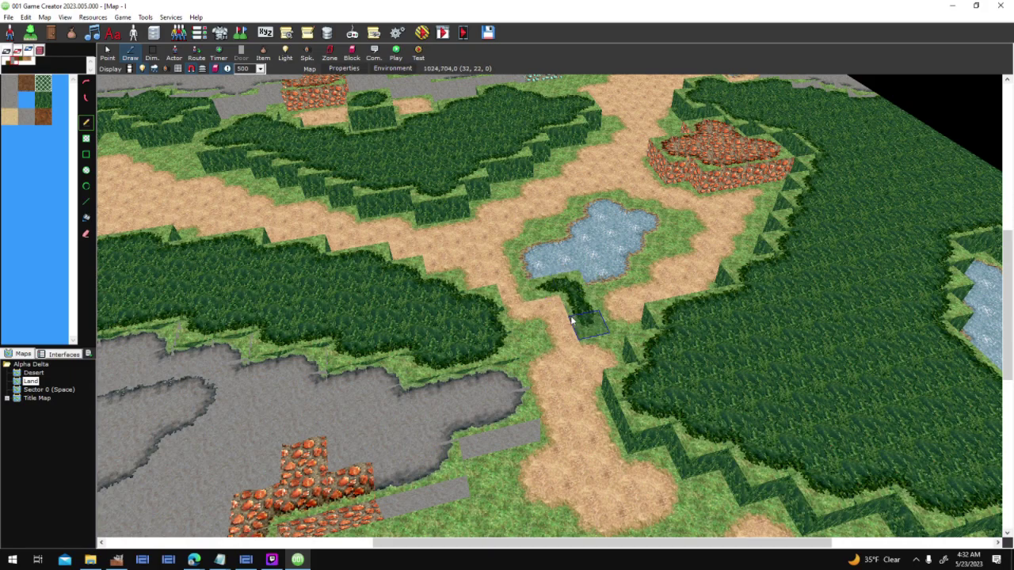
{"action": "left_click", "coordinate": [561, 312]}
{"action": "mouse_move", "coordinate": [523, 273]}
{"action": "left_mouse_down"}
{"action": "mouse_move", "coordinate": [467, 218]}
{"action": "mouse_move", "coordinate": [571, 190]}
{"action": "mouse_move", "coordinate": [616, 206]}
{"action": "mouse_move", "coordinate": [618, 181]}
{"action": "mouse_move", "coordinate": [663, 227]}
{"action": "mouse_move", "coordinate": [643, 279]}
{"action": "mouse_move", "coordinate": [612, 309]}
{"action": "left_mouse_up"}
{"action": "key", "text": "ctrl+z"}
{"action": "key", "text": "ctrl+z"}
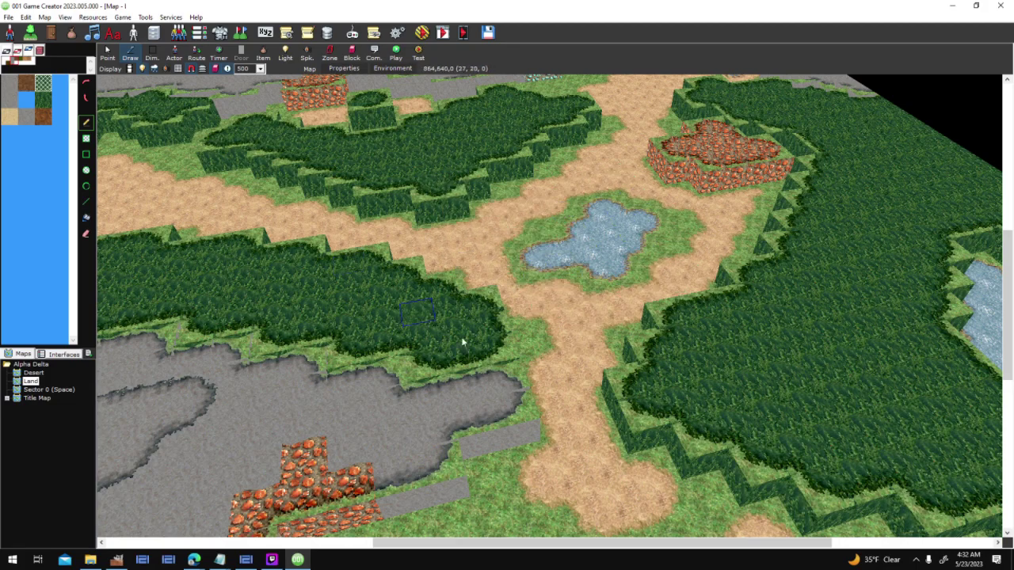
Step: Paint a patch of Roofs forest tiles across the narrow dirt path between the two forests, and undo it
{"action": "middle_click_drag", "start_coordinate": [673, 305], "coordinate": [585, 300]}
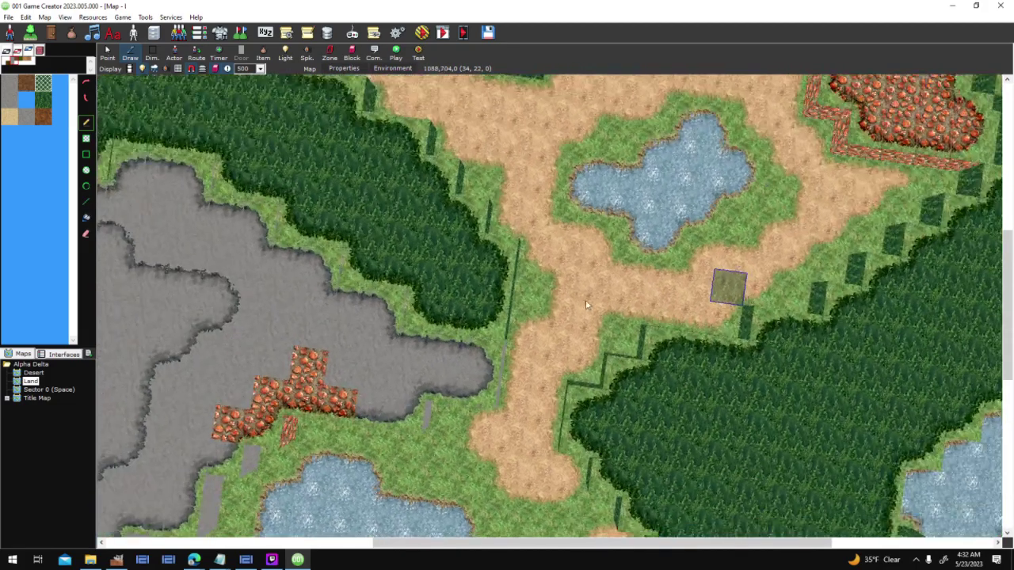
{"action": "left_click_drag", "start_coordinate": [549, 346], "coordinate": [572, 357]}
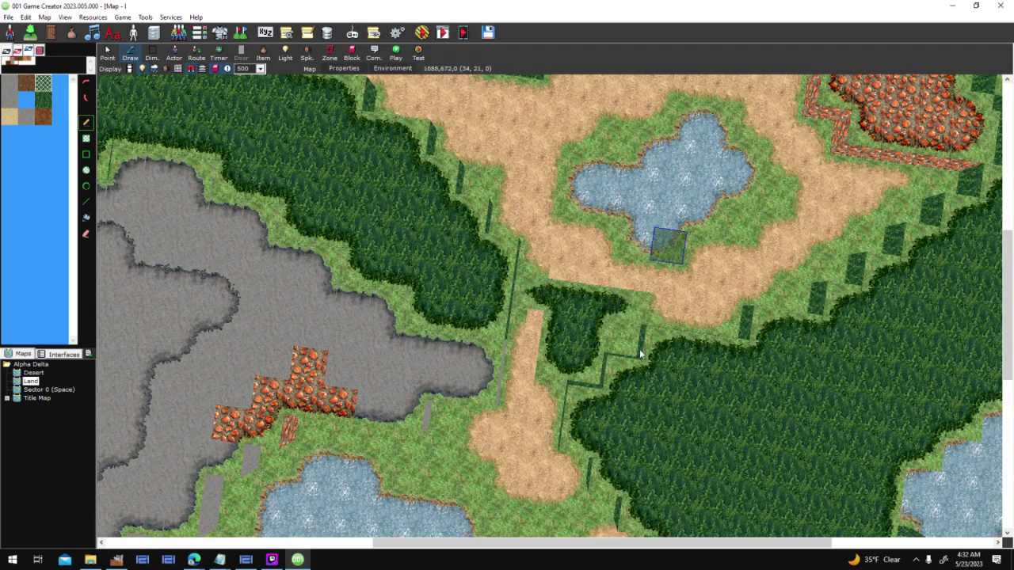
{"action": "key", "text": "ctrl+z"}
{"action": "key", "text": "ctrl+z"}
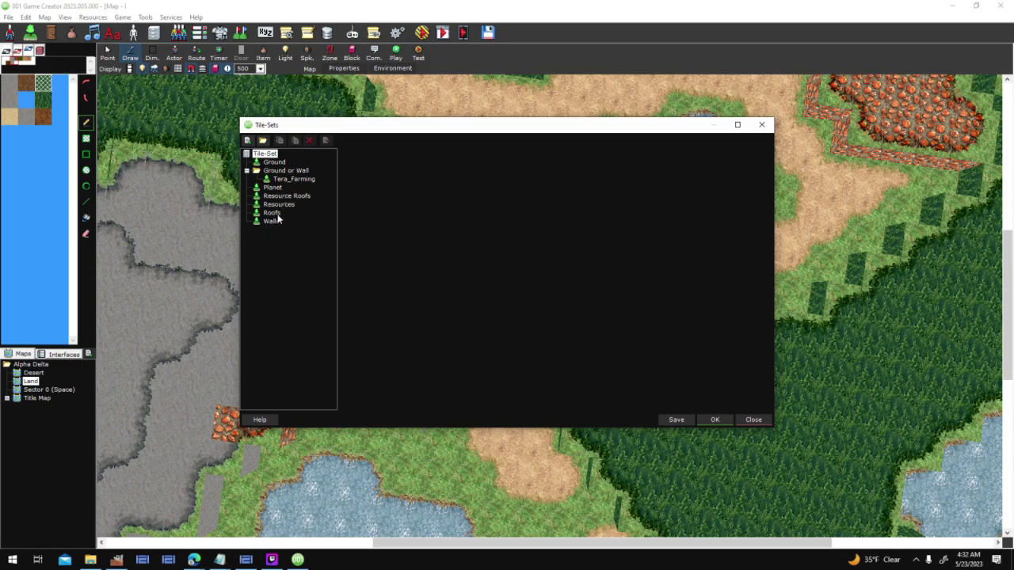
Step: Add the sand tile as a neighboring tile of the forest tile's terraformation graphic in the Roofs tile-set, and apply it
{"action": "left_click", "coordinate": [275, 214]}
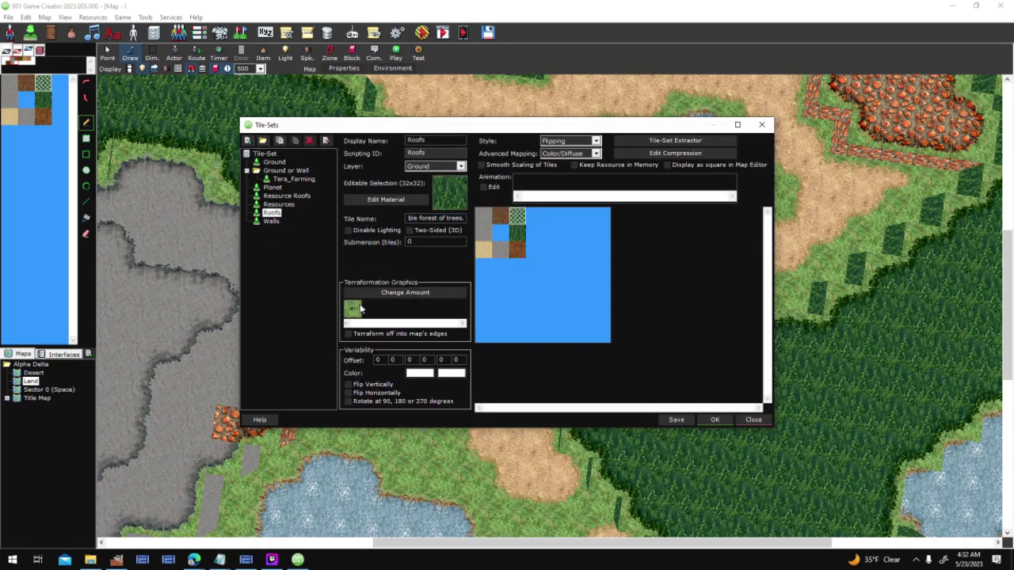
{"action": "left_click", "coordinate": [360, 309]}
{"action": "left_click", "coordinate": [492, 196]}
{"action": "left_click", "coordinate": [492, 196]}
{"action": "left_click", "coordinate": [522, 202]}
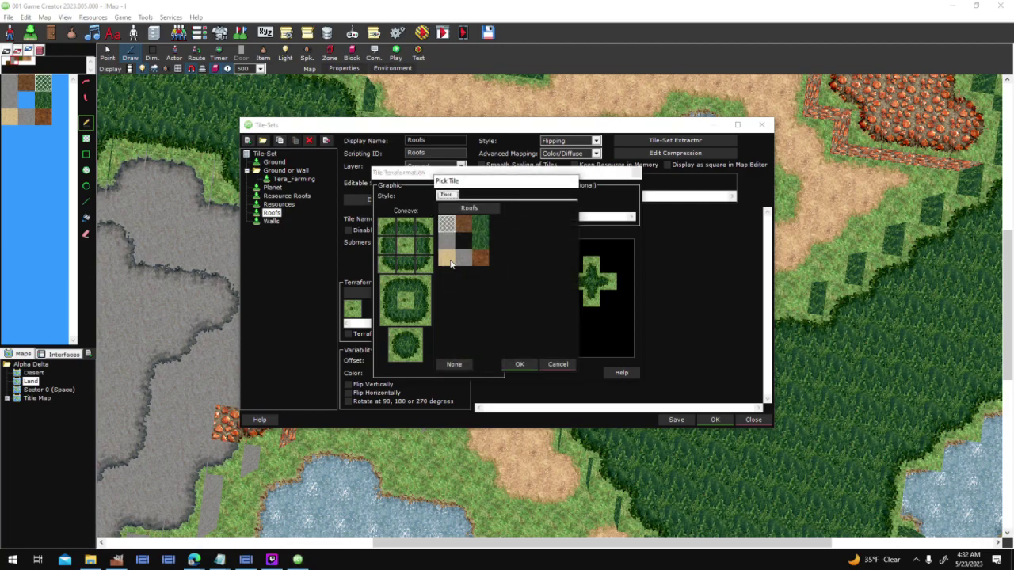
{"action": "double_click", "coordinate": [450, 263]}
{"action": "left_click", "coordinate": [635, 174]}
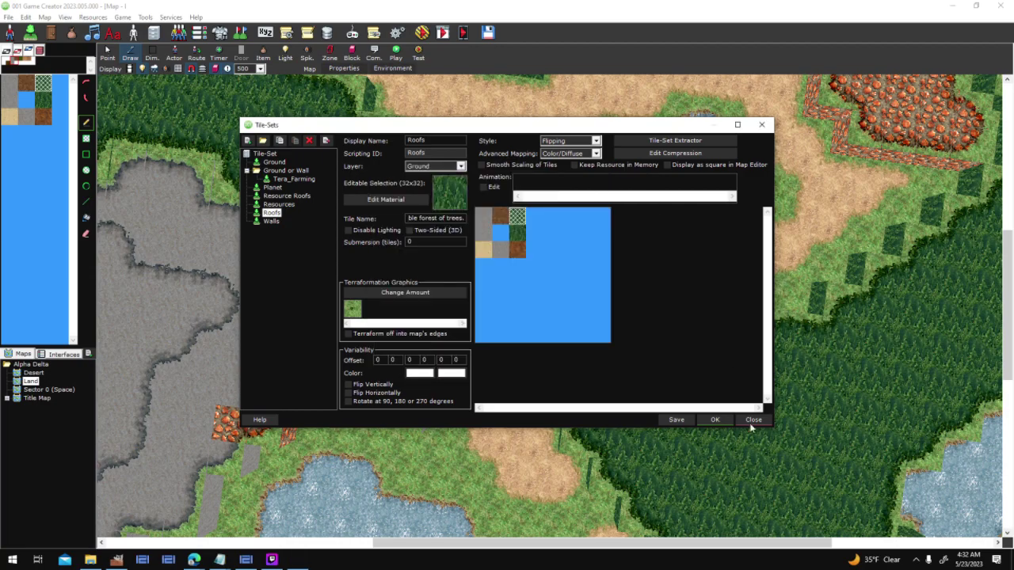
{"action": "left_click", "coordinate": [715, 420]}
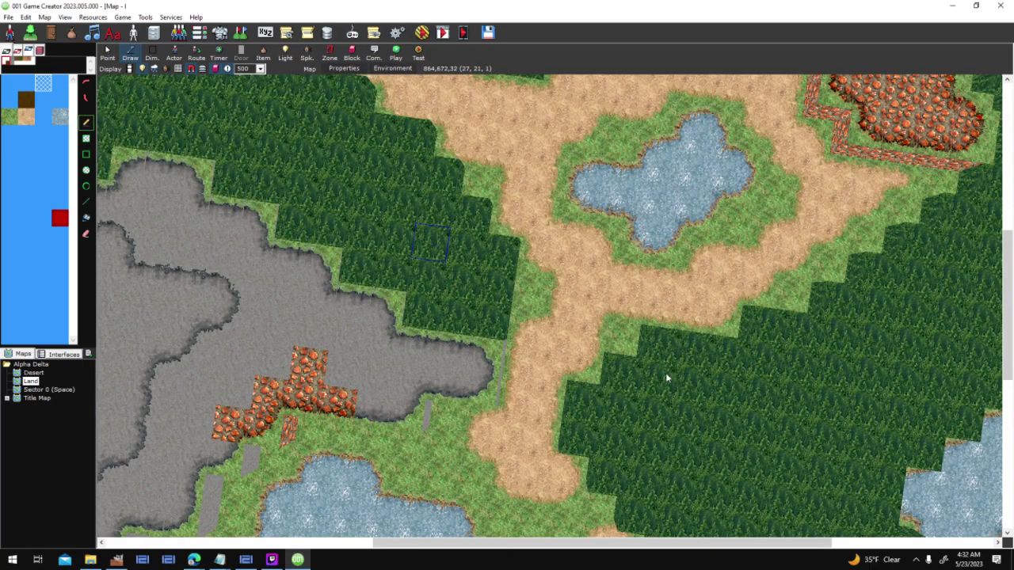
Step: Remove the sand neighboring tile from the Roofs forest tile's terraformation graphic, and apply the change
{"action": "scroll", "coordinate": [685, 380], "scroll_direction": "up", "scroll_amount": 3}
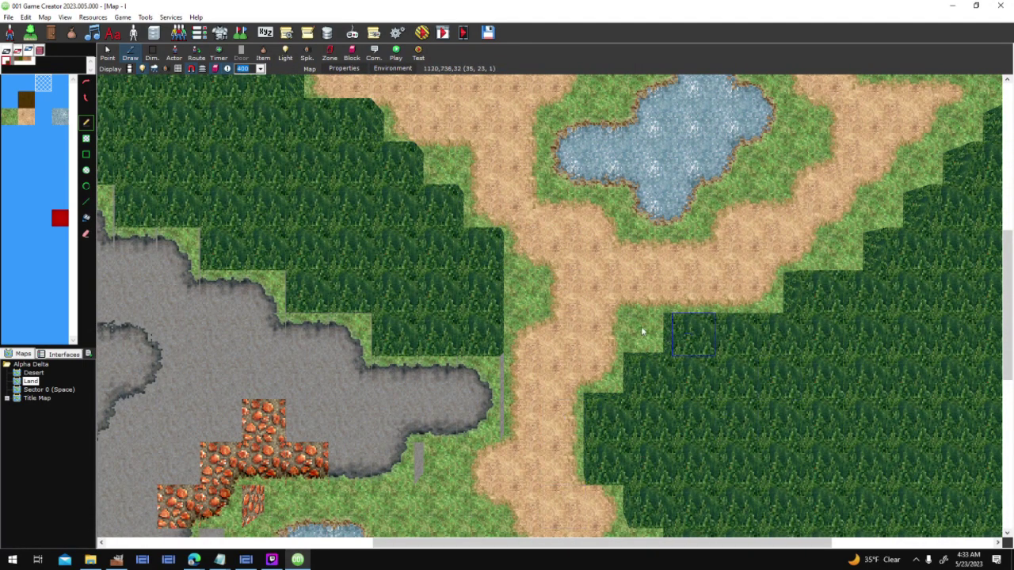
{"action": "middle_click_drag", "start_coordinate": [577, 198], "coordinate": [510, 519]}
{"action": "middle_click_drag", "start_coordinate": [511, 212], "coordinate": [699, 400]}
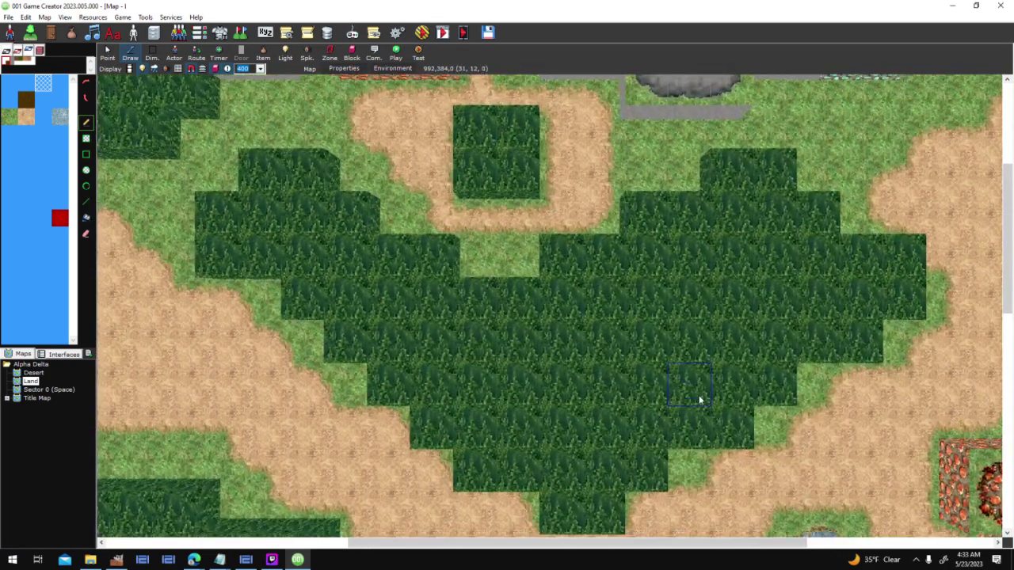
{"action": "scroll", "coordinate": [593, 378], "scroll_direction": "down", "scroll_amount": 2}
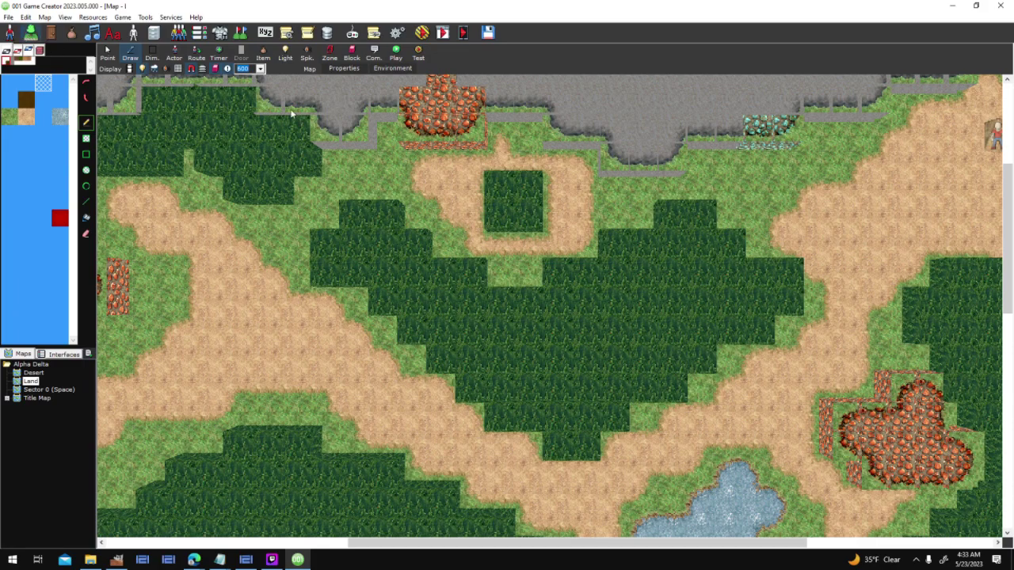
{"action": "left_click", "coordinate": [274, 214]}
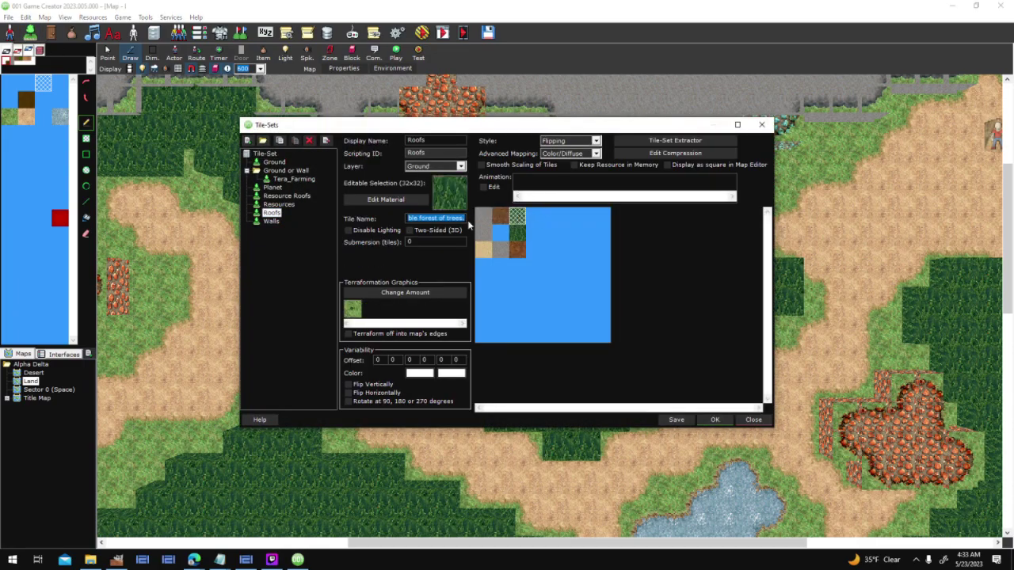
{"action": "left_click", "coordinate": [351, 309]}
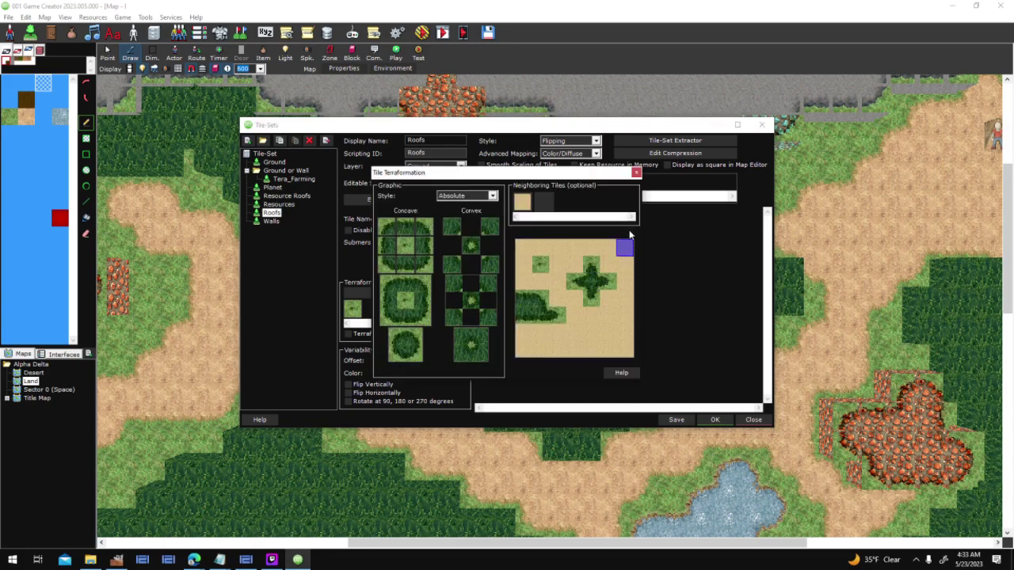
{"action": "left_click", "coordinate": [527, 204]}
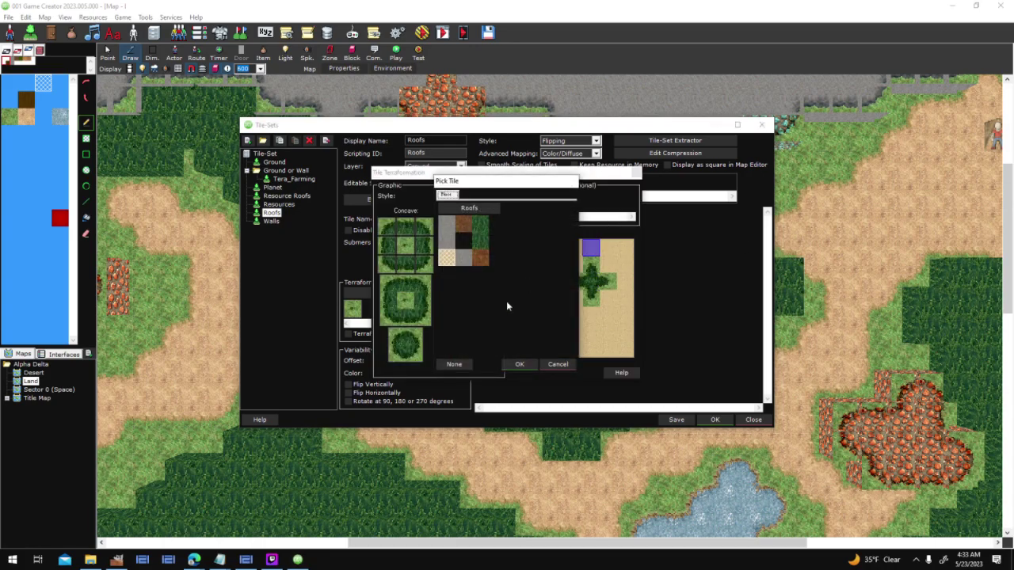
{"action": "left_click", "coordinate": [468, 365]}
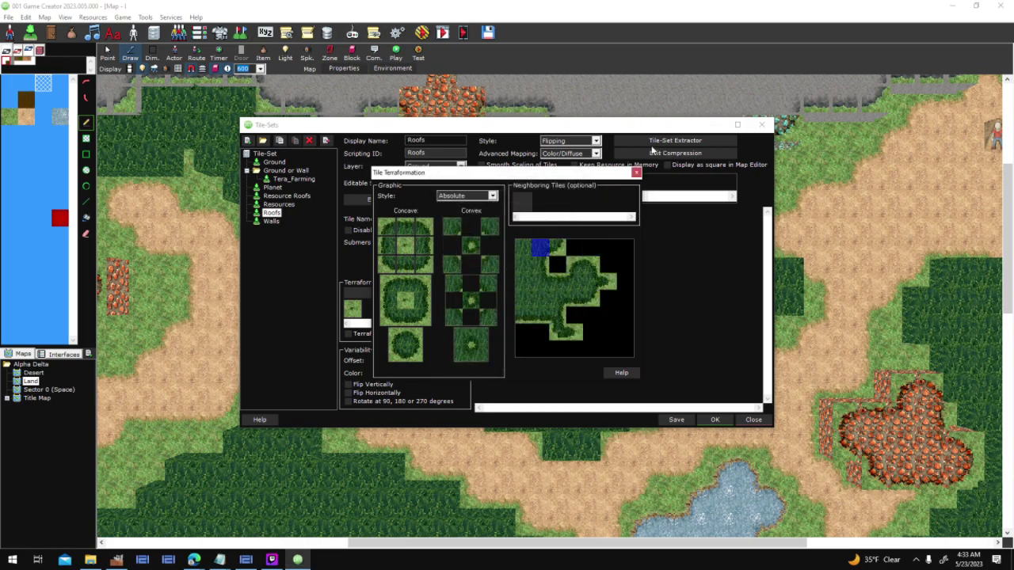
{"action": "left_click", "coordinate": [636, 173]}
{"action": "left_click", "coordinate": [713, 420]}
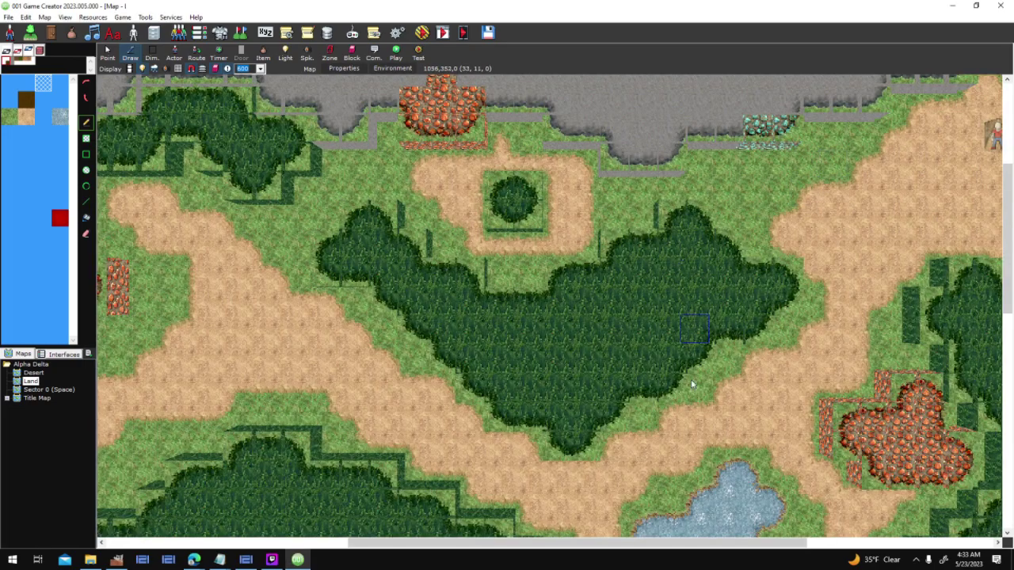
Step: Set the Land map's view to Top and turn off the green shading of the map layers
{"action": "middle_click_drag", "start_coordinate": [694, 408], "coordinate": [539, 279]}
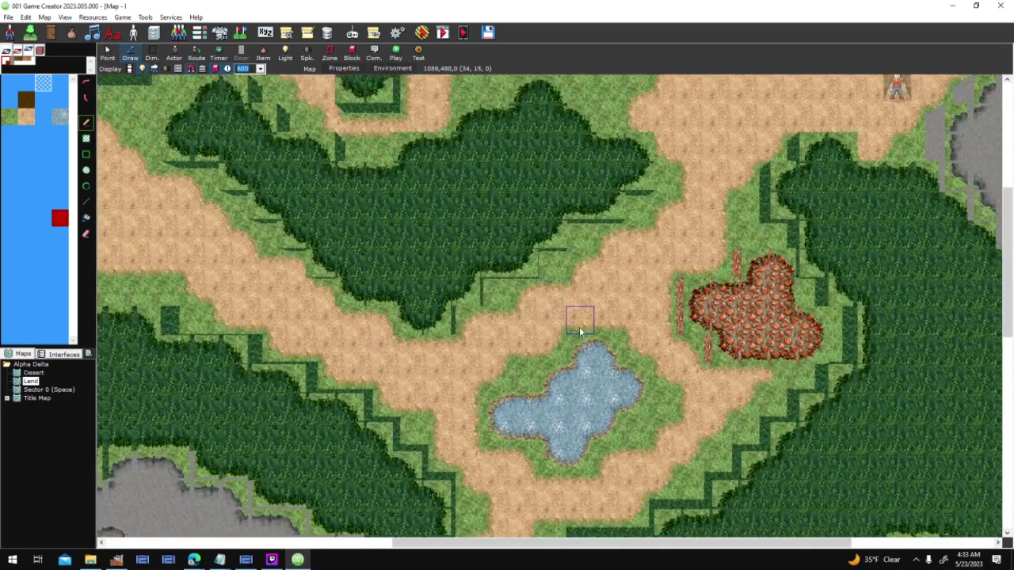
{"action": "middle_click_drag", "start_coordinate": [582, 333], "coordinate": [470, 201]}
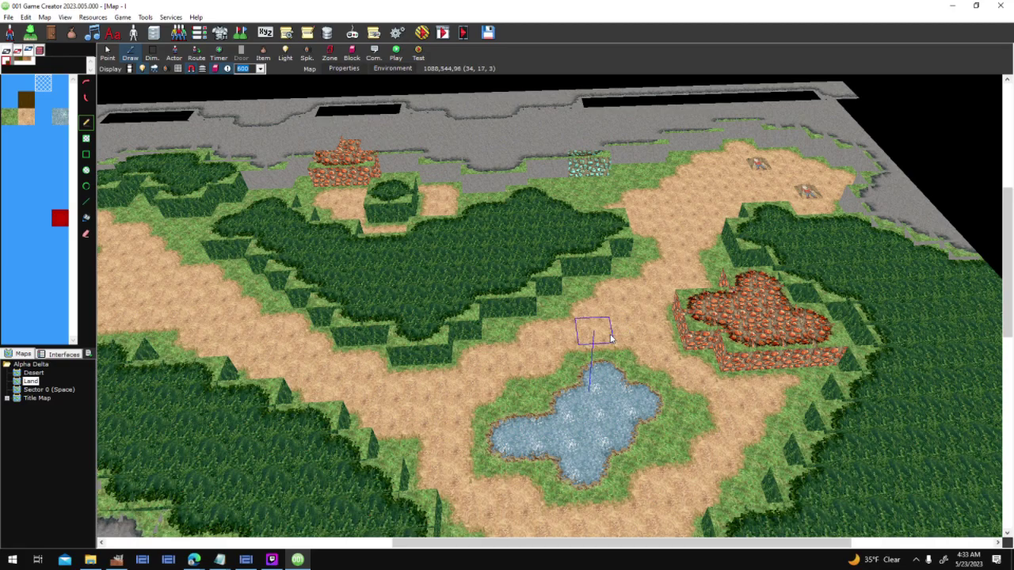
{"action": "middle_click_drag", "start_coordinate": [529, 232], "coordinate": [533, 299]}
{"action": "middle_click_drag", "start_coordinate": [563, 237], "coordinate": [256, 77]}
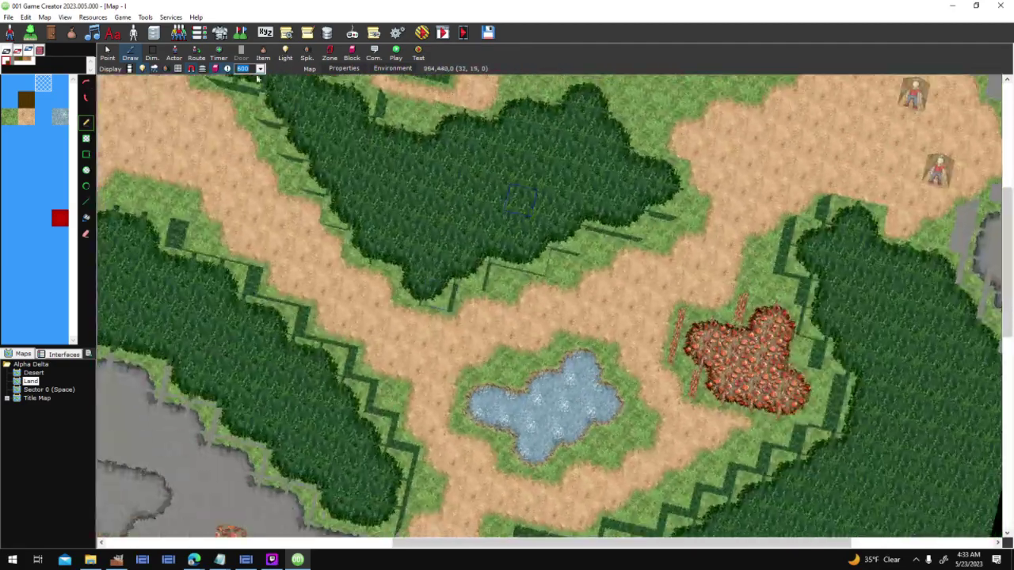
{"action": "left_click", "coordinate": [347, 70]}
{"action": "left_click", "coordinate": [471, 269]}
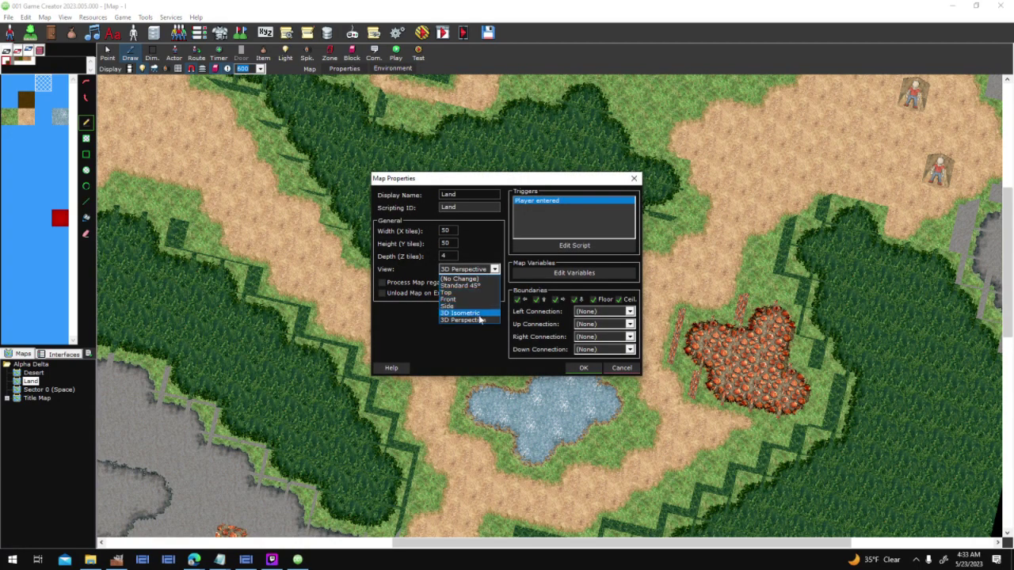
{"action": "left_click", "coordinate": [450, 292]}
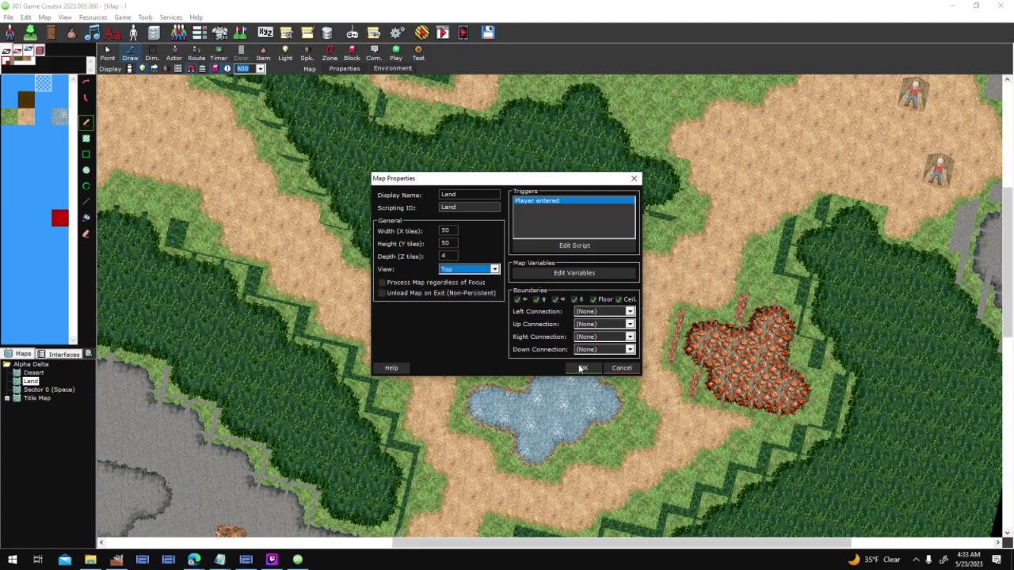
{"action": "left_click", "coordinate": [583, 367]}
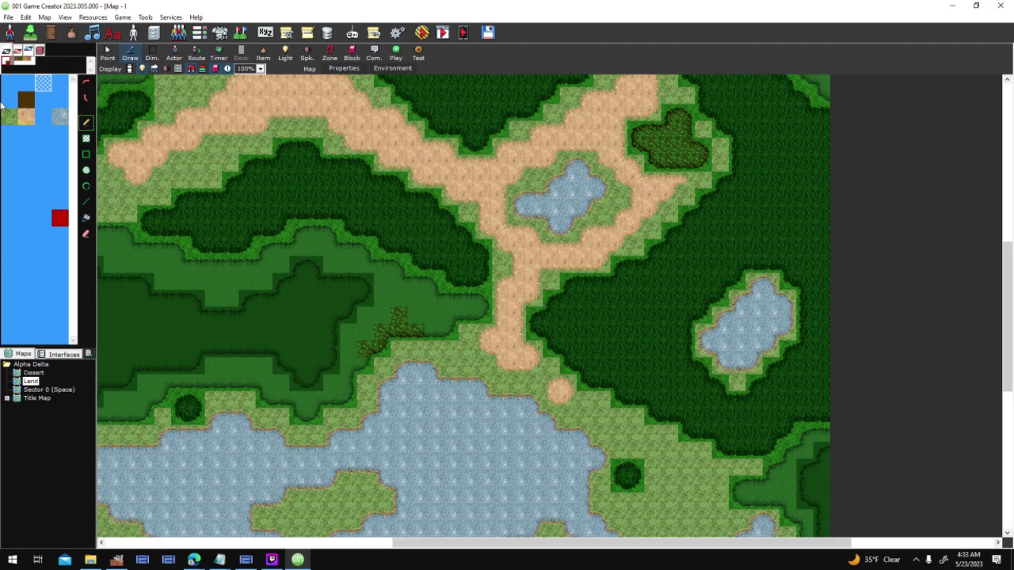
{"action": "left_click", "coordinate": [204, 69]}
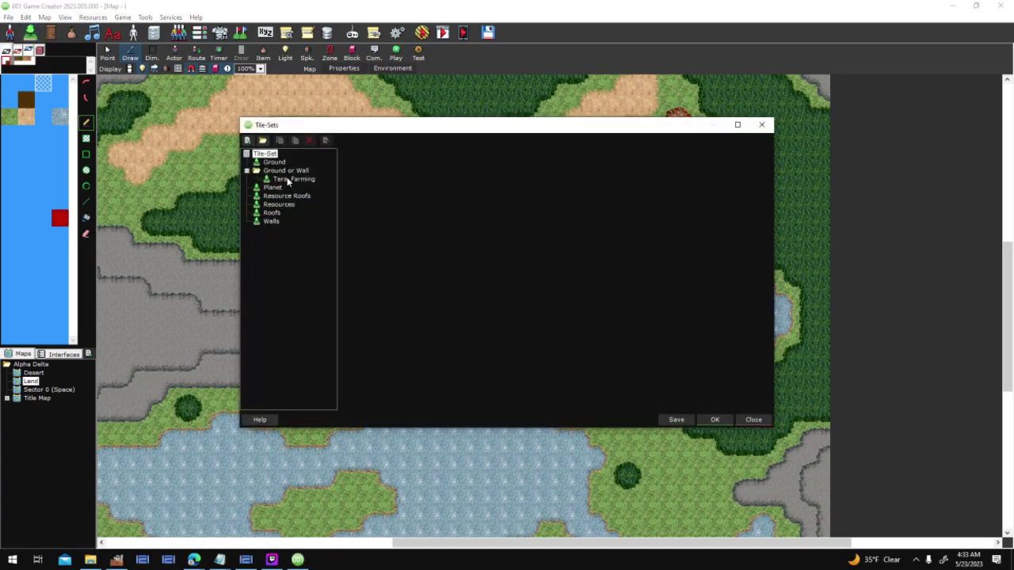
Step: Examine the Tera_Farming and Walls tile-sets, and return to the Land map
{"action": "left_click", "coordinate": [287, 181]}
{"action": "left_click", "coordinate": [272, 221]}
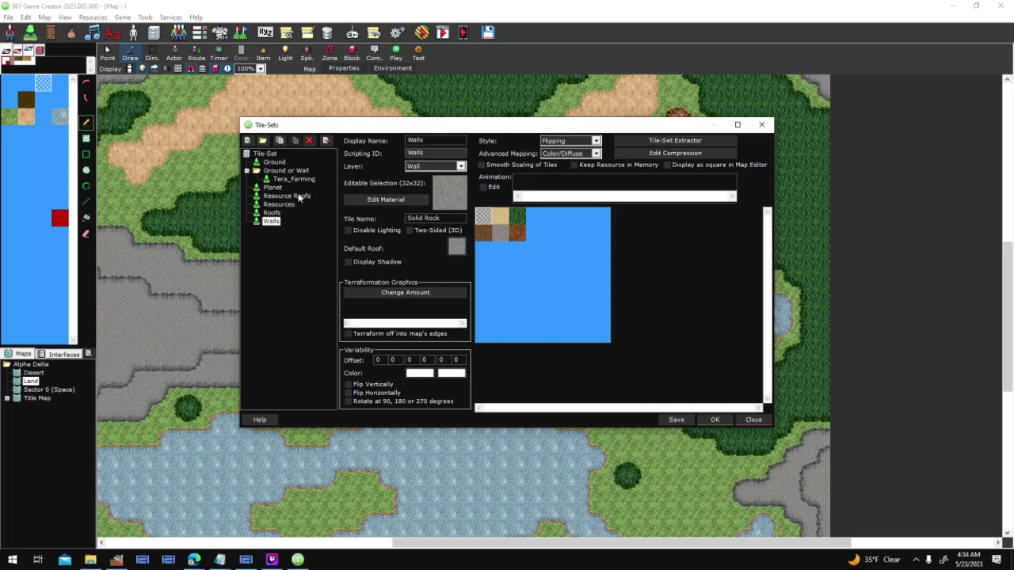
{"action": "left_click", "coordinate": [713, 420]}
{"action": "scroll", "coordinate": [408, 234], "scroll_direction": "up", "scroll_amount": 4}
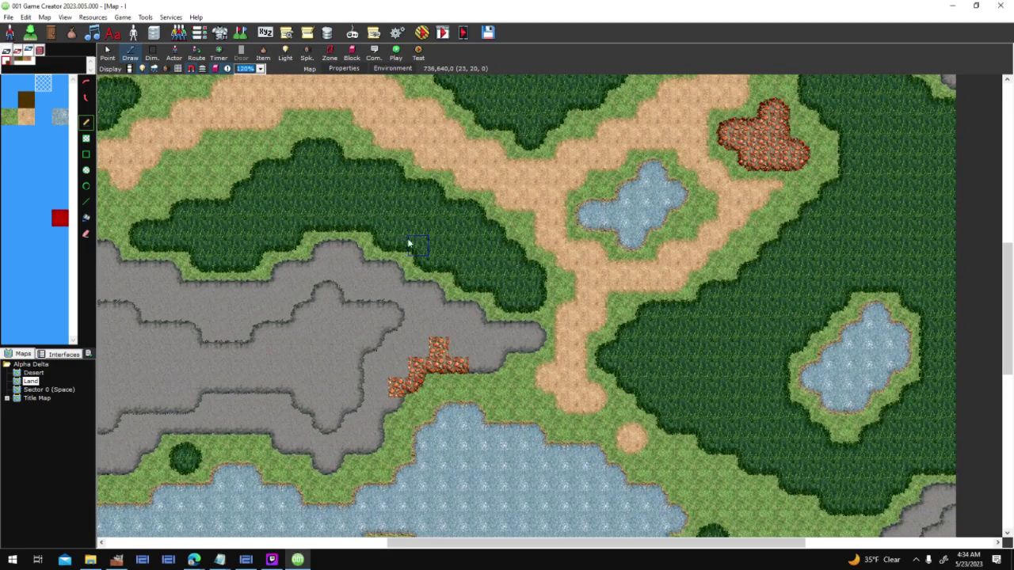
Step: Open the frame graphic of the Tile_Frame sprite's idle pose for editing
{"action": "scroll", "coordinate": [574, 302], "scroll_direction": "up", "scroll_amount": 1}
{"action": "scroll", "coordinate": [534, 279], "scroll_direction": "left", "scroll_amount": 3}
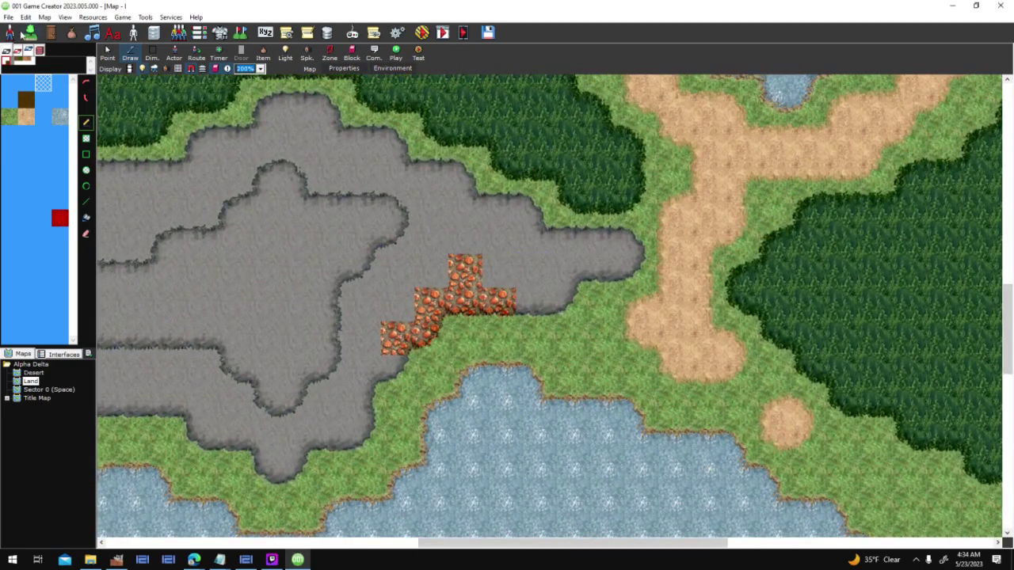
{"action": "key", "text": "F8"}
{"action": "left_click_drag", "start_coordinate": [350, 223], "coordinate": [352, 384]}
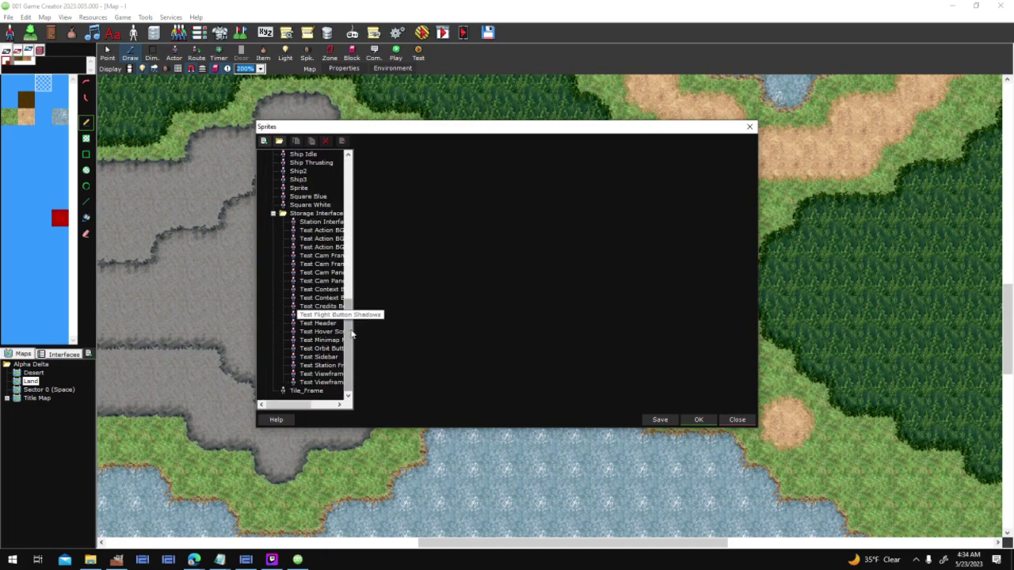
{"action": "left_click", "coordinate": [305, 390]}
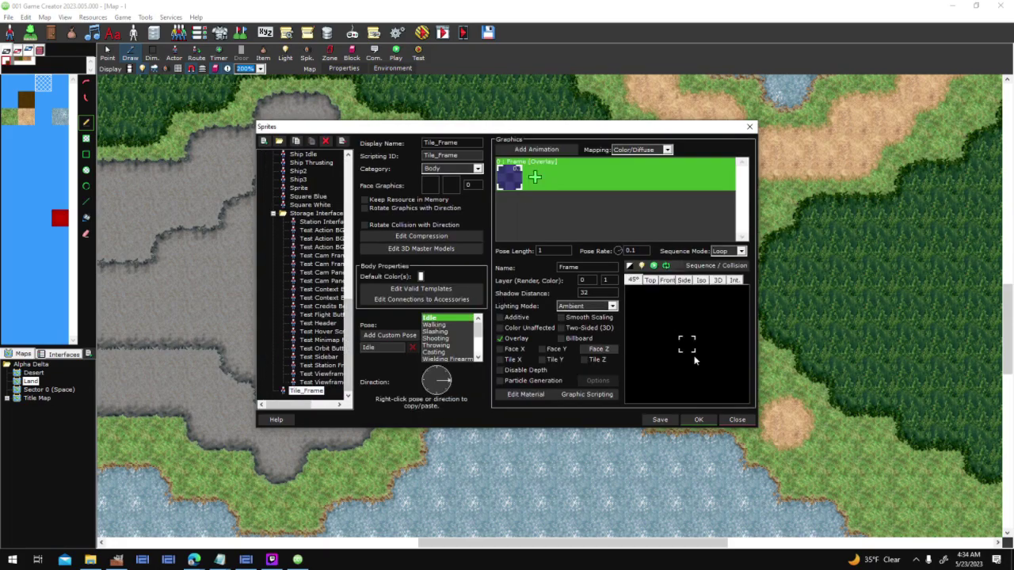
{"action": "right_click", "coordinate": [516, 171]}
{"action": "left_click", "coordinate": [547, 204]}
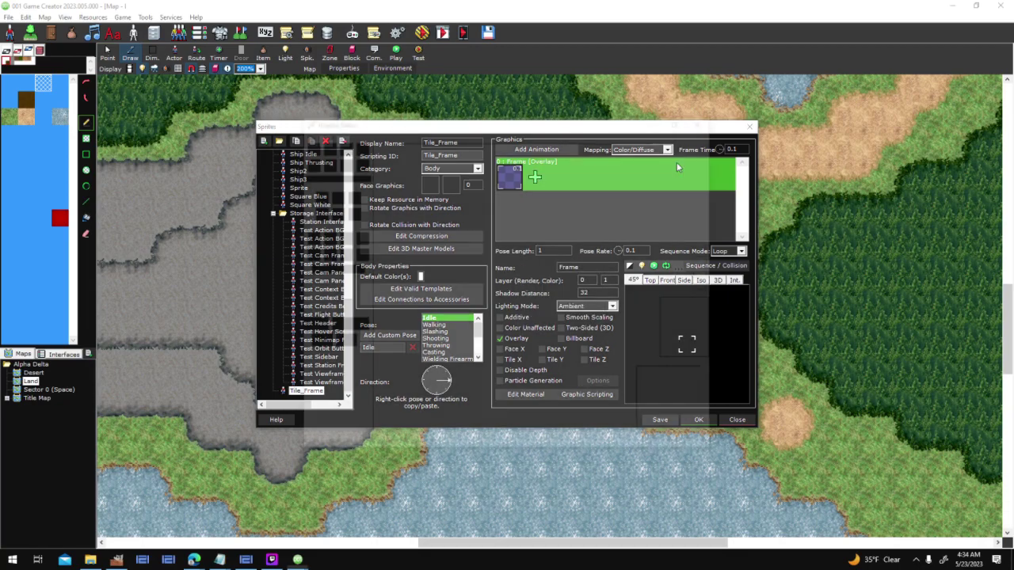
Step: Shift the white corner brackets of the 32 x 32 frame graphic inward, one pixel away from each canvas edge
{"action": "scroll", "coordinate": [631, 217], "scroll_direction": "up", "scroll_amount": 4}
{"action": "left_click", "coordinate": [356, 144]}
{"action": "left_click_drag", "start_coordinate": [382, 160], "coordinate": [643, 226]}
{"action": "left_click", "coordinate": [464, 297]}
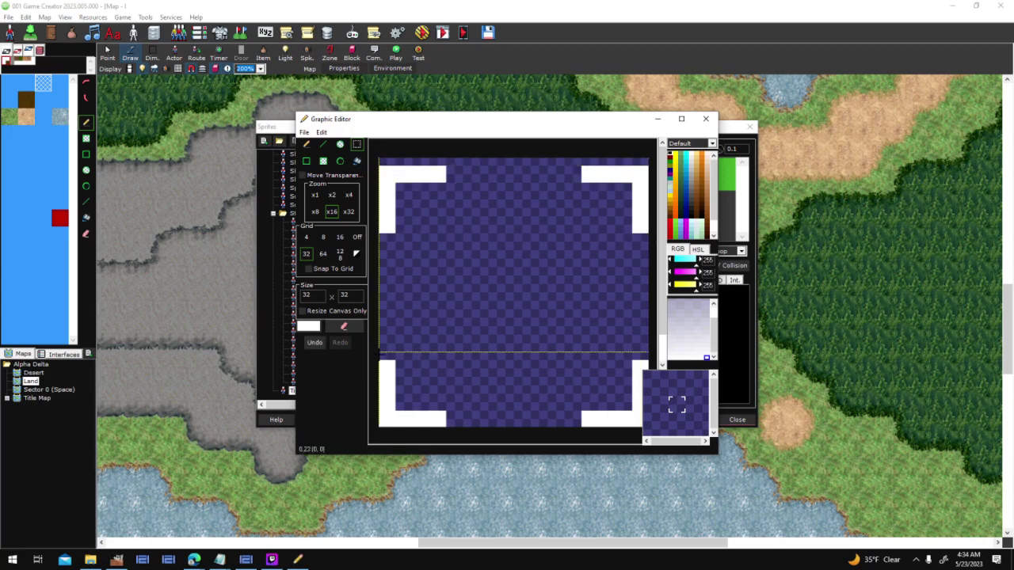
{"action": "left_click_drag", "start_coordinate": [380, 362], "coordinate": [604, 409]}
{"action": "left_click", "coordinate": [441, 285]}
{"action": "left_click_drag", "start_coordinate": [385, 171], "coordinate": [435, 415]}
{"action": "left_click_drag", "start_coordinate": [568, 171], "coordinate": [611, 412]}
{"action": "left_click", "coordinate": [439, 203]}
Step: Draw one-pixel black outlines around the two upper corner brackets of the frame graphic
{"action": "left_click", "coordinate": [323, 144]}
{"action": "left_click", "coordinate": [671, 155]}
{"action": "mouse_move", "coordinate": [579, 164]}
{"action": "left_mouse_down"}
{"action": "mouse_move", "coordinate": [645, 163]}
{"action": "mouse_move", "coordinate": [640, 236]}
{"action": "mouse_move", "coordinate": [624, 236]}
{"action": "mouse_move", "coordinate": [618, 187]}
{"action": "left_mouse_up"}
{"action": "mouse_move", "coordinate": [618, 187]}
{"action": "left_mouse_down"}
{"action": "mouse_move", "coordinate": [567, 185]}
{"action": "mouse_move", "coordinate": [568, 170]}
{"action": "left_mouse_up"}
{"action": "mouse_move", "coordinate": [458, 170]}
{"action": "left_mouse_down"}
{"action": "mouse_move", "coordinate": [458, 179]}
{"action": "mouse_move", "coordinate": [435, 161]}
{"action": "mouse_move", "coordinate": [389, 163]}
{"action": "mouse_move", "coordinate": [384, 229]}
{"action": "mouse_move", "coordinate": [401, 236]}
{"action": "left_mouse_up"}
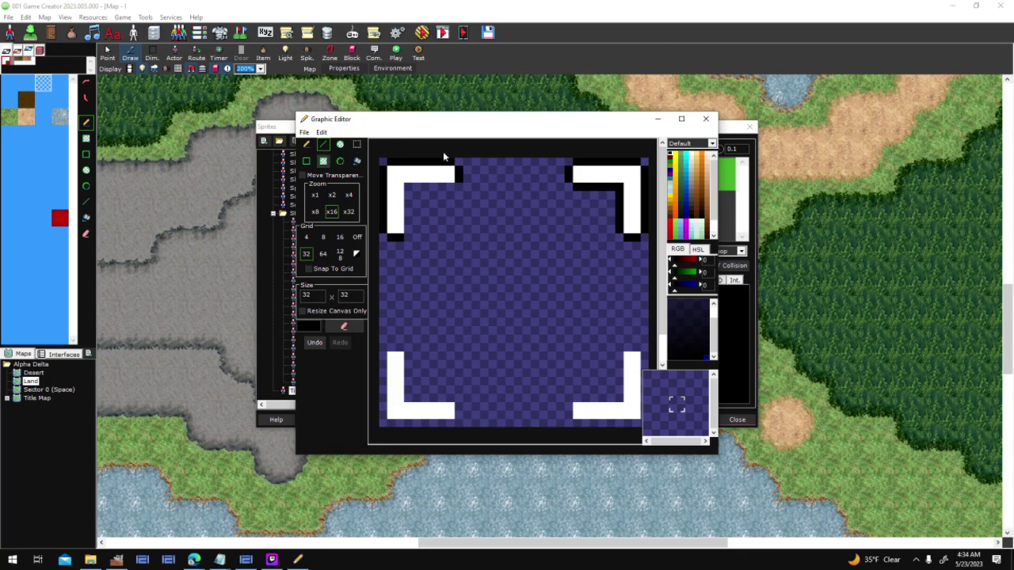
{"action": "mouse_move", "coordinate": [408, 186]}
{"action": "left_mouse_down"}
{"action": "mouse_move", "coordinate": [408, 232]}
{"action": "mouse_move", "coordinate": [455, 187]}
{"action": "left_mouse_up"}
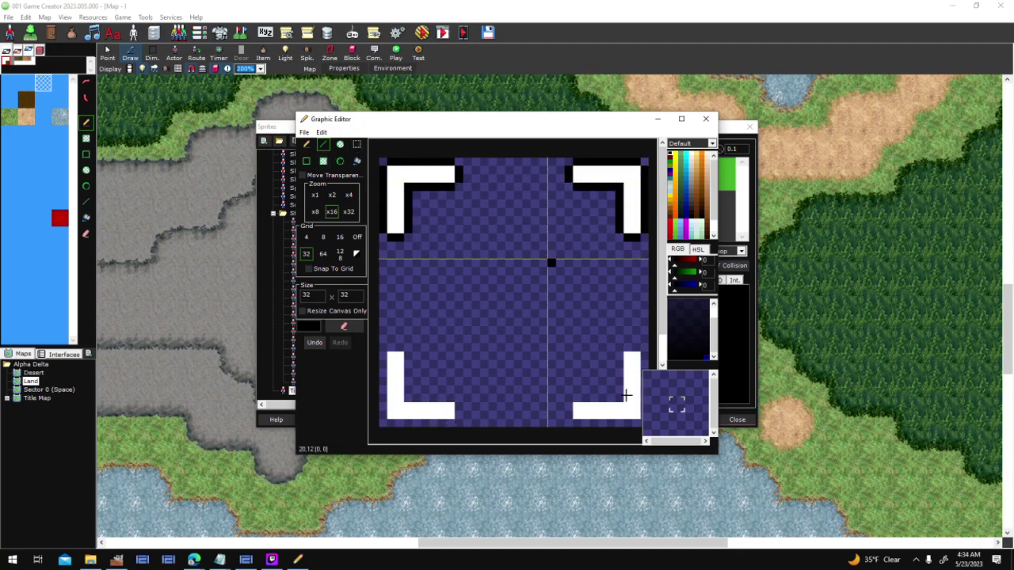
Step: Outline the two lower corner brackets in black, and save the graphic and the Tile_Frame sprite
{"action": "left_click_drag", "start_coordinate": [629, 347], "coordinate": [636, 348]}
{"action": "left_click_drag", "start_coordinate": [715, 453], "coordinate": [775, 476]}
{"action": "mouse_move", "coordinate": [675, 364]}
{"action": "left_mouse_down"}
{"action": "mouse_move", "coordinate": [674, 433]}
{"action": "mouse_move", "coordinate": [604, 432]}
{"action": "mouse_move", "coordinate": [597, 419]}
{"action": "mouse_move", "coordinate": [641, 401]}
{"action": "mouse_move", "coordinate": [640, 374]}
{"action": "left_mouse_up"}
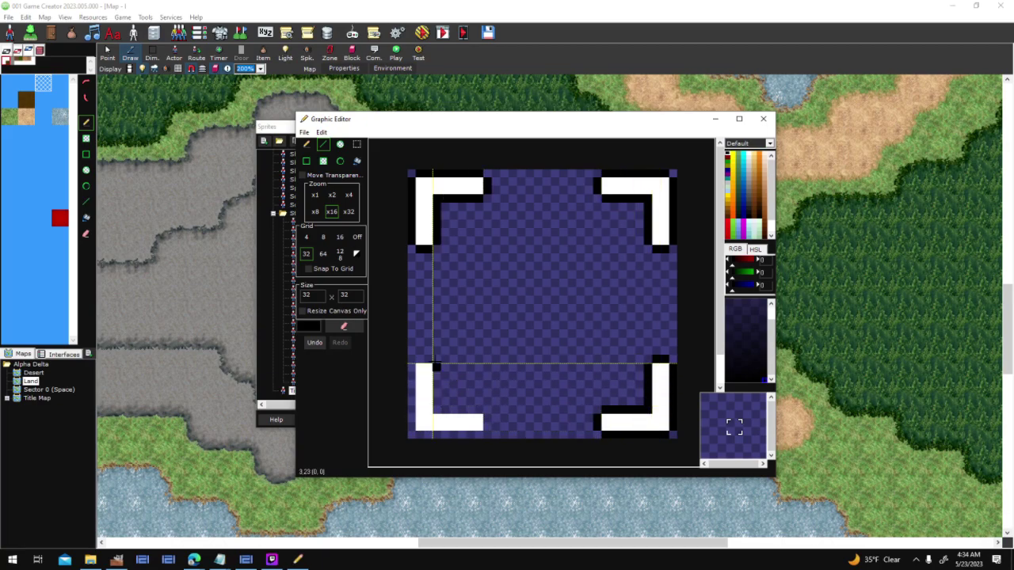
{"action": "left_click_drag", "start_coordinate": [428, 359], "coordinate": [420, 359]}
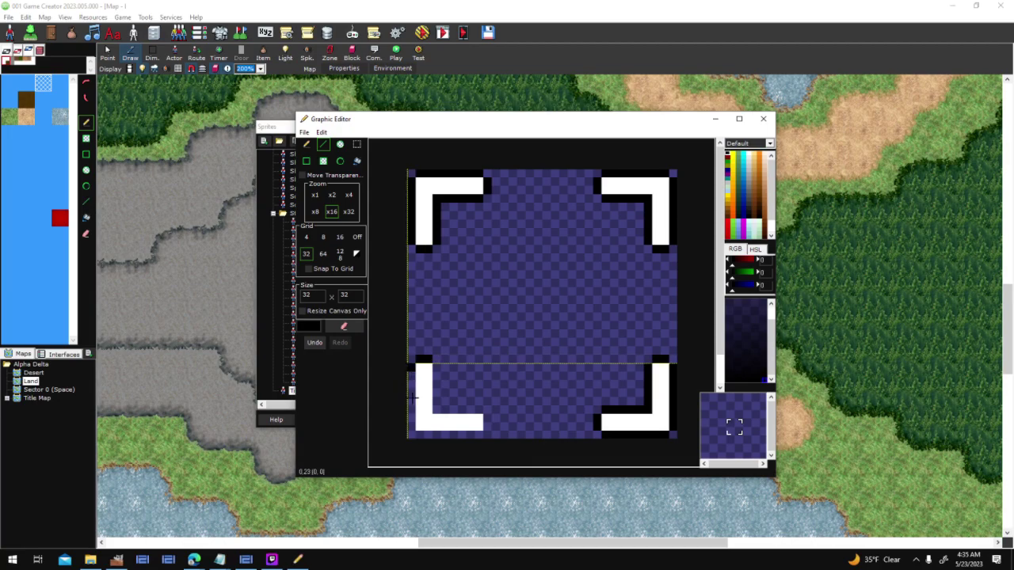
{"action": "mouse_move", "coordinate": [420, 434]}
{"action": "left_mouse_down"}
{"action": "mouse_move", "coordinate": [479, 432]}
{"action": "mouse_move", "coordinate": [486, 416]}
{"action": "mouse_move", "coordinate": [441, 408]}
{"action": "left_mouse_up"}
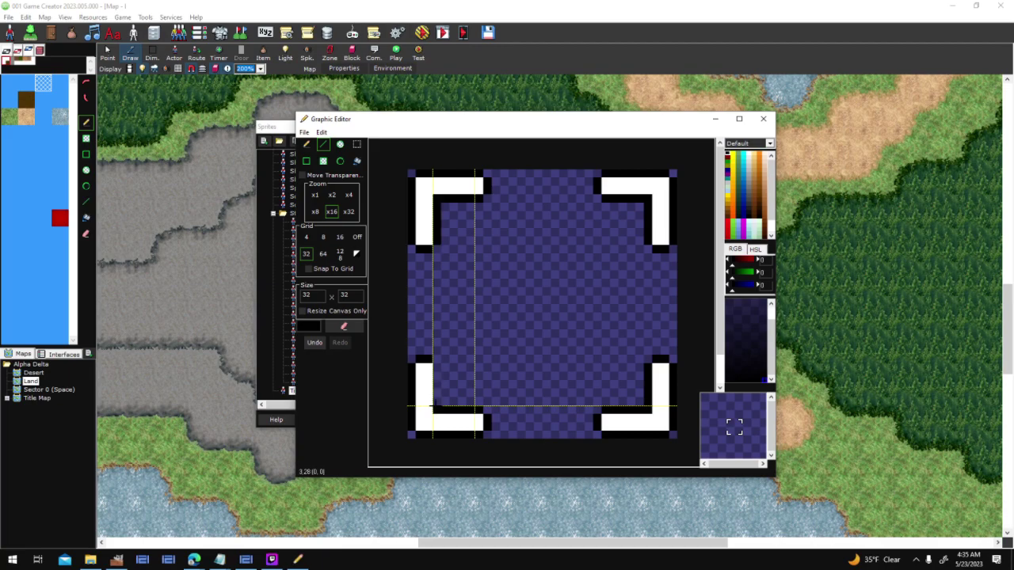
{"action": "left_click", "coordinate": [763, 119]}
{"action": "left_click", "coordinate": [471, 315]}
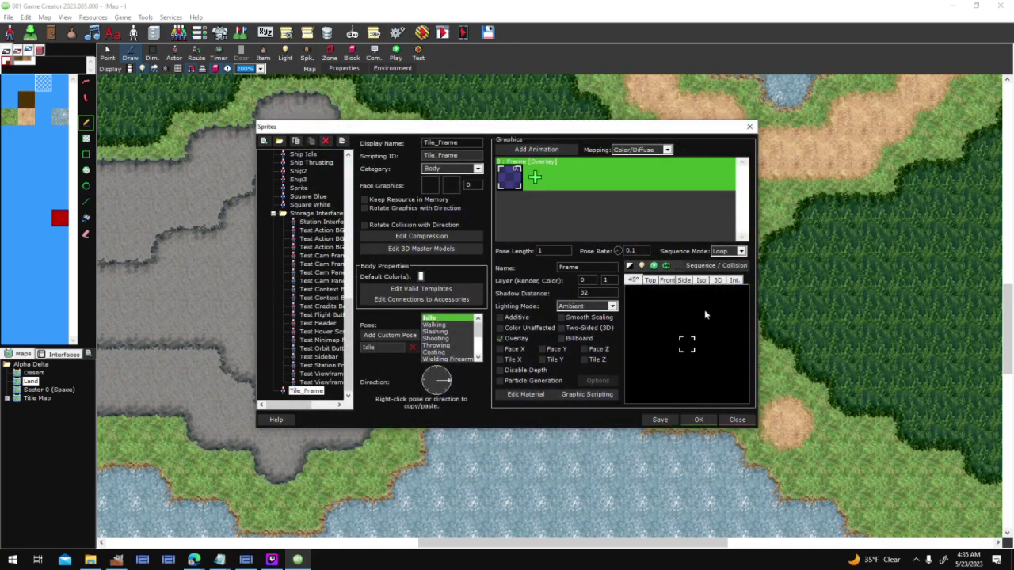
{"action": "left_click", "coordinate": [690, 421]}
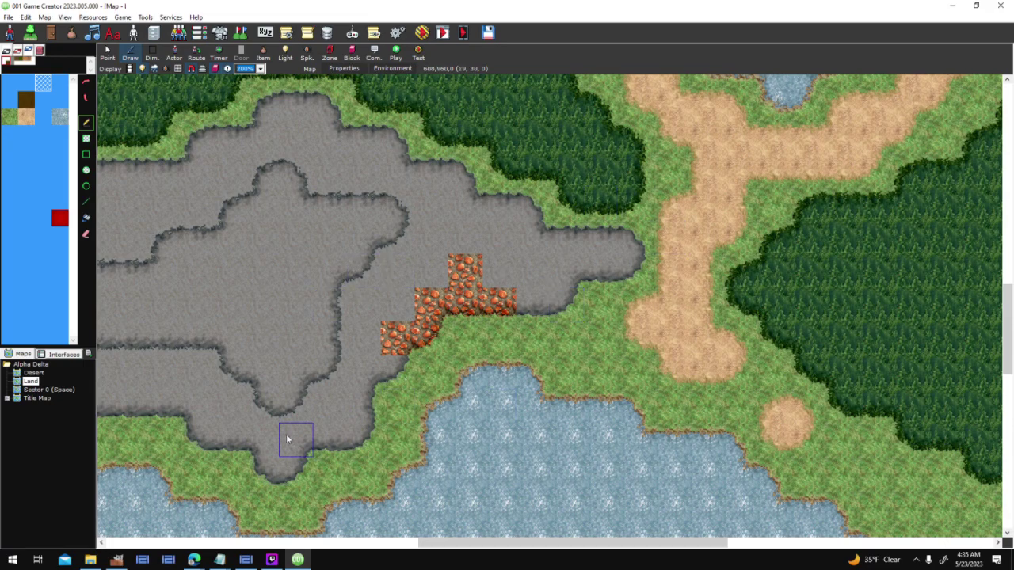
Step: Save and close the Land map, and open the Docking Orbit interface
{"action": "left_click", "coordinate": [64, 354]}
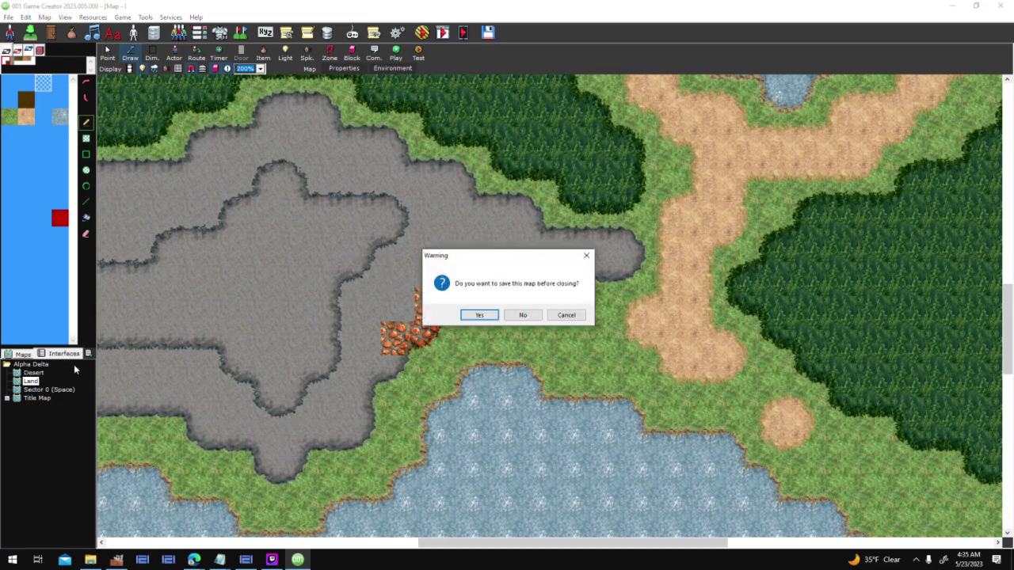
{"action": "key", "text": "Return"}
{"action": "double_click", "coordinate": [47, 374]}
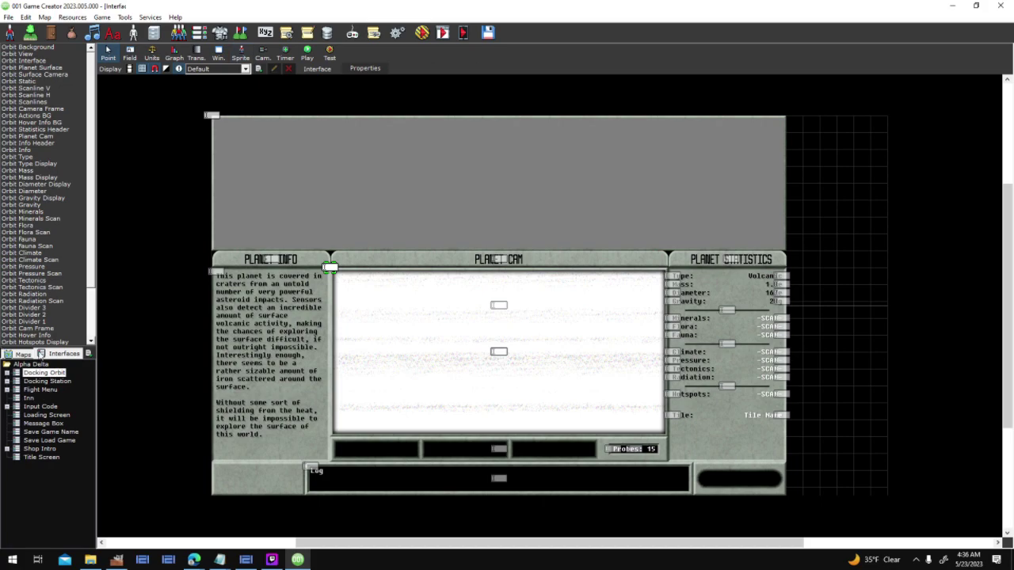
{"action": "left_click", "coordinate": [19, 354]}
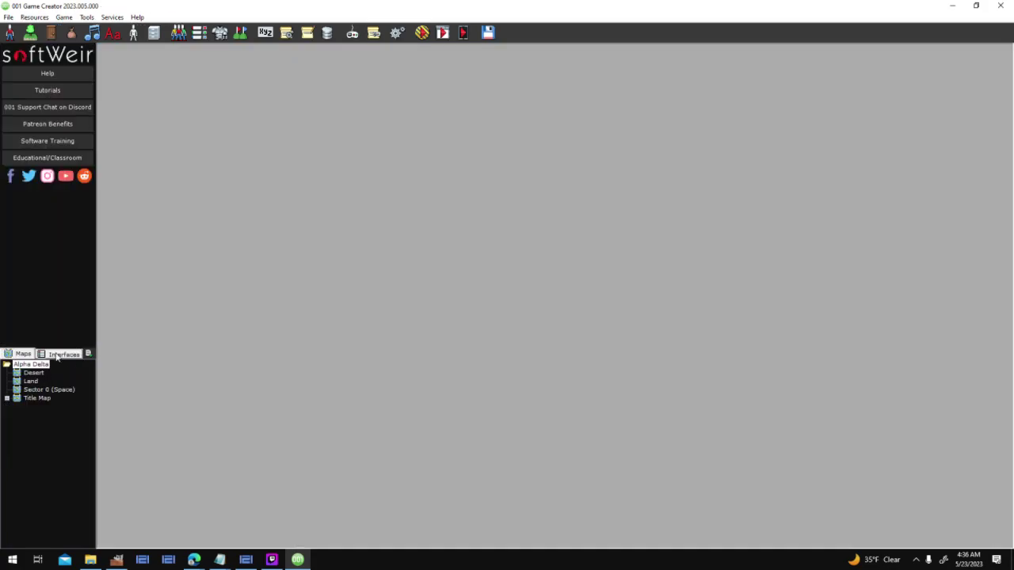
{"action": "left_click", "coordinate": [58, 354]}
{"action": "double_click", "coordinate": [51, 373]}
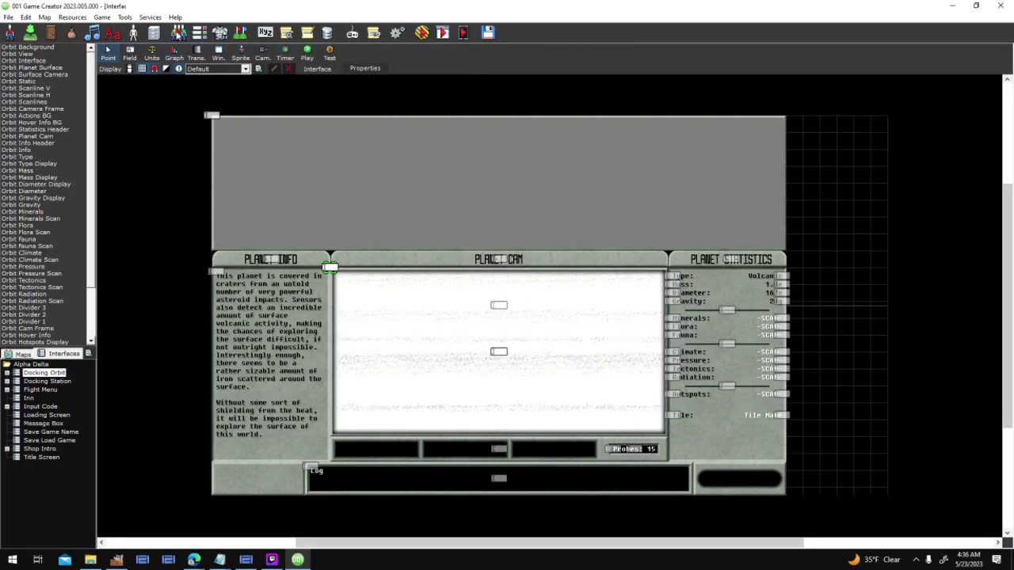
Step: Set the body sprite of the Tile Frame actor template's base actor to Tile_Frame, and apply it
{"action": "left_click", "coordinate": [132, 33]}
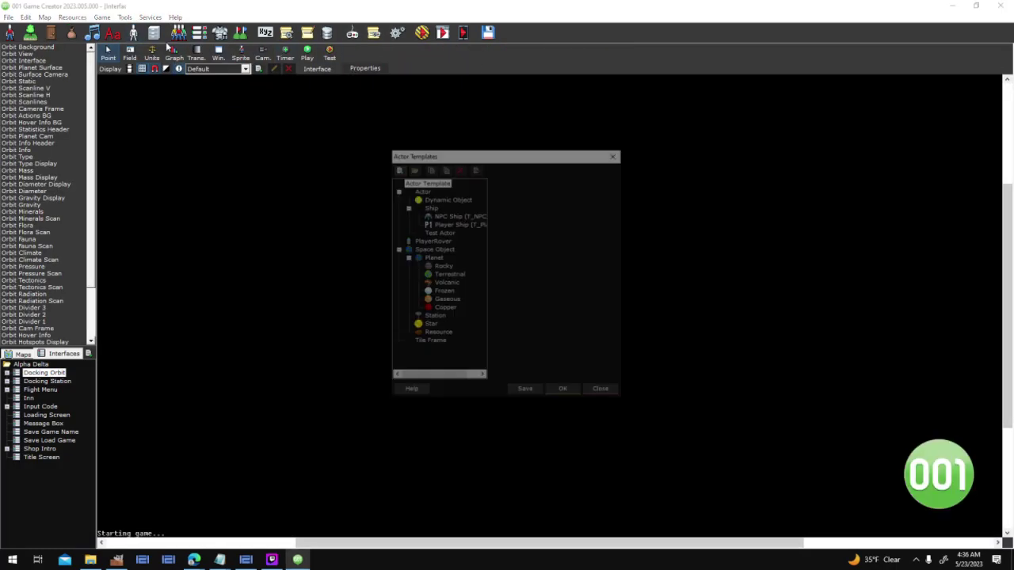
{"action": "left_click", "coordinate": [432, 343]}
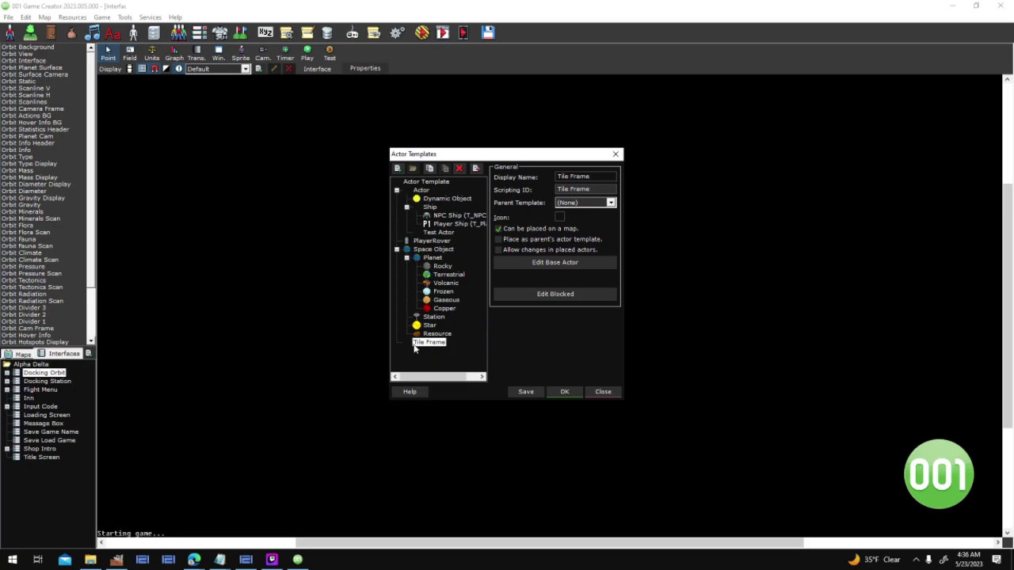
{"action": "left_click", "coordinate": [593, 263]}
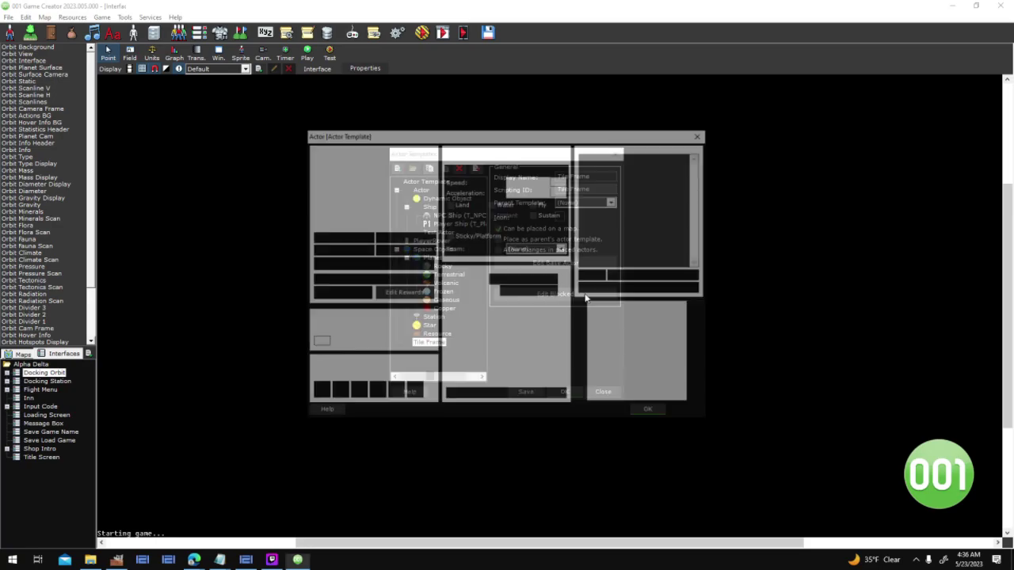
{"action": "left_click", "coordinate": [531, 281]}
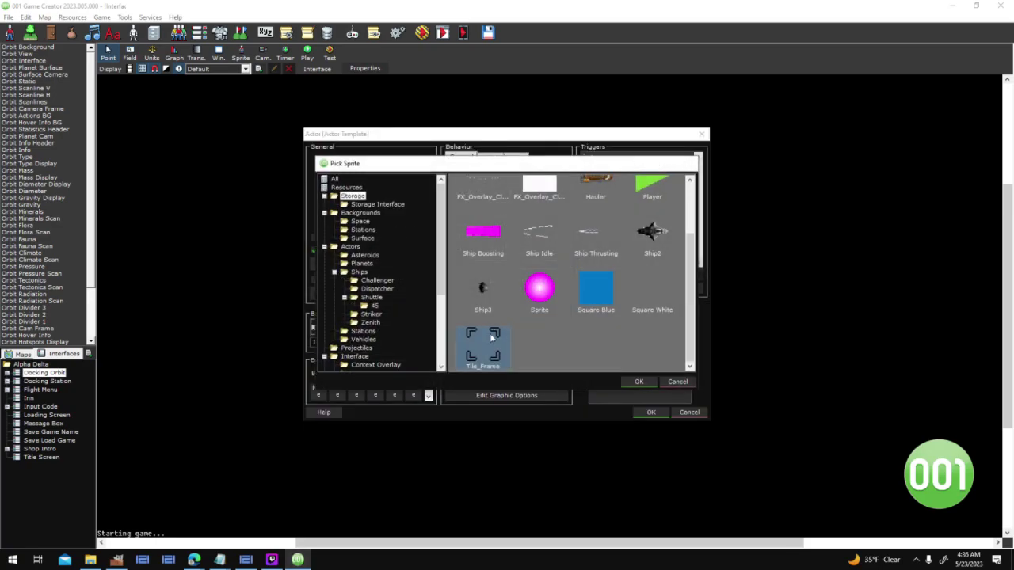
{"action": "double_click", "coordinate": [491, 338]}
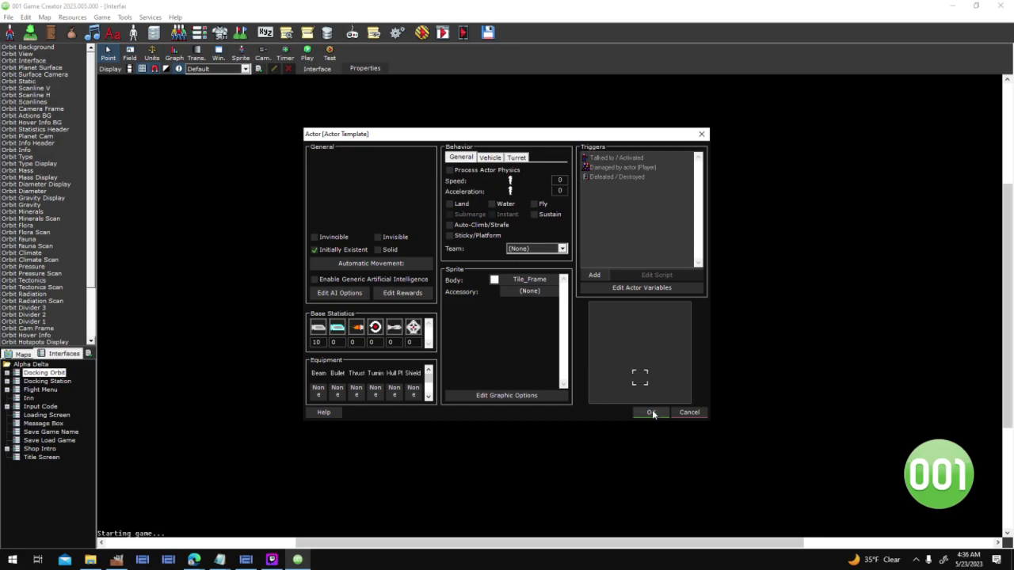
{"action": "left_click", "coordinate": [652, 409]}
{"action": "left_click", "coordinate": [573, 389]}
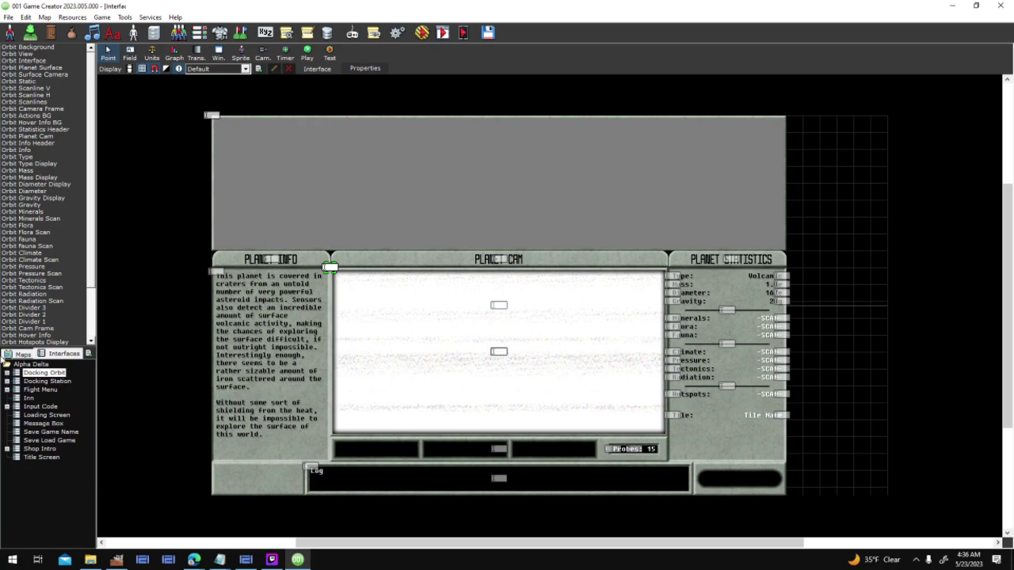
Step: Close the Docking Orbit interface and examine the rover deployment script in the Menu input set
{"action": "left_click", "coordinate": [23, 354]}
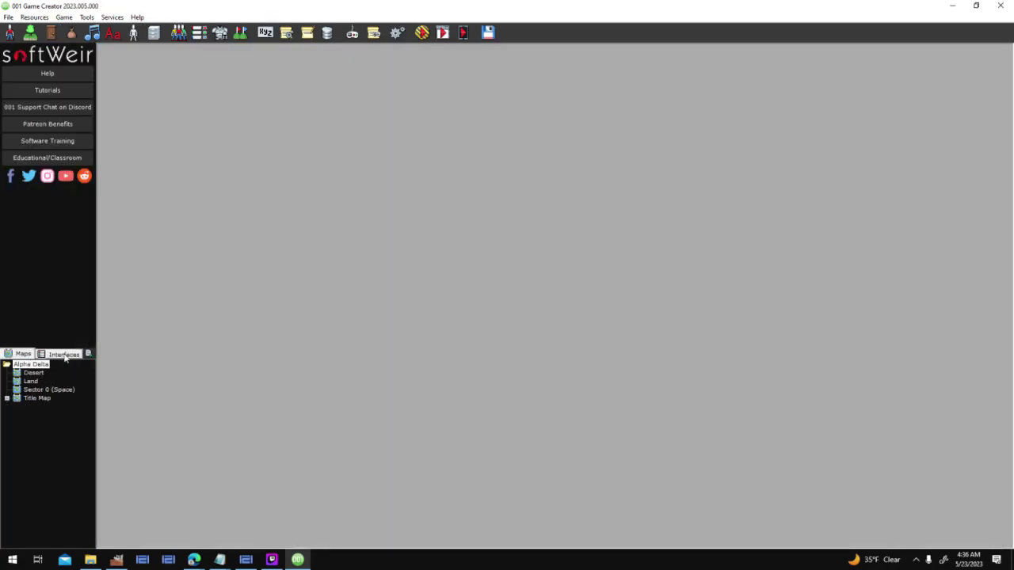
{"action": "left_click", "coordinate": [65, 355]}
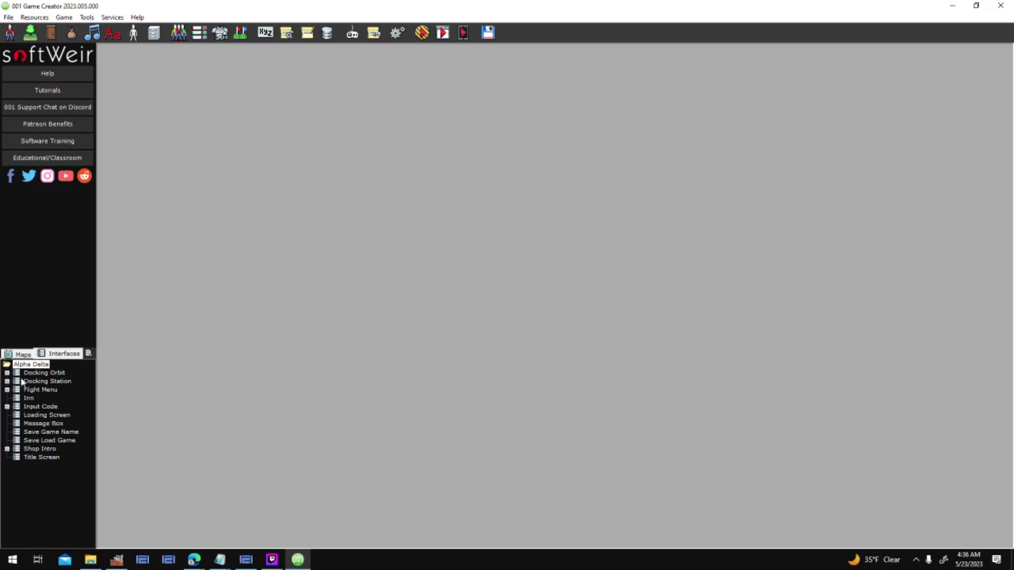
{"action": "left_click", "coordinate": [370, 34]}
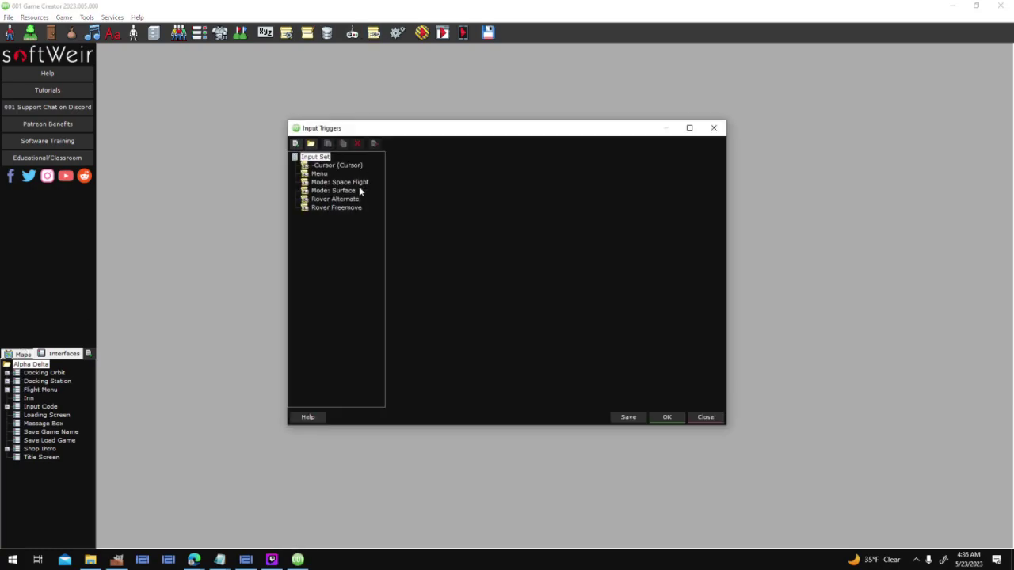
{"action": "left_click", "coordinate": [323, 167]}
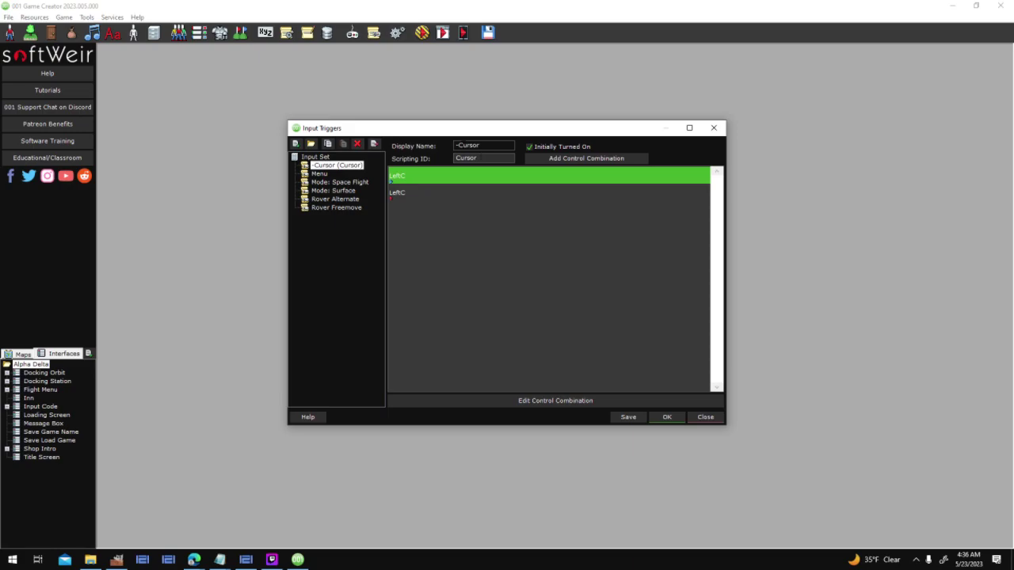
{"action": "left_click", "coordinate": [319, 173]}
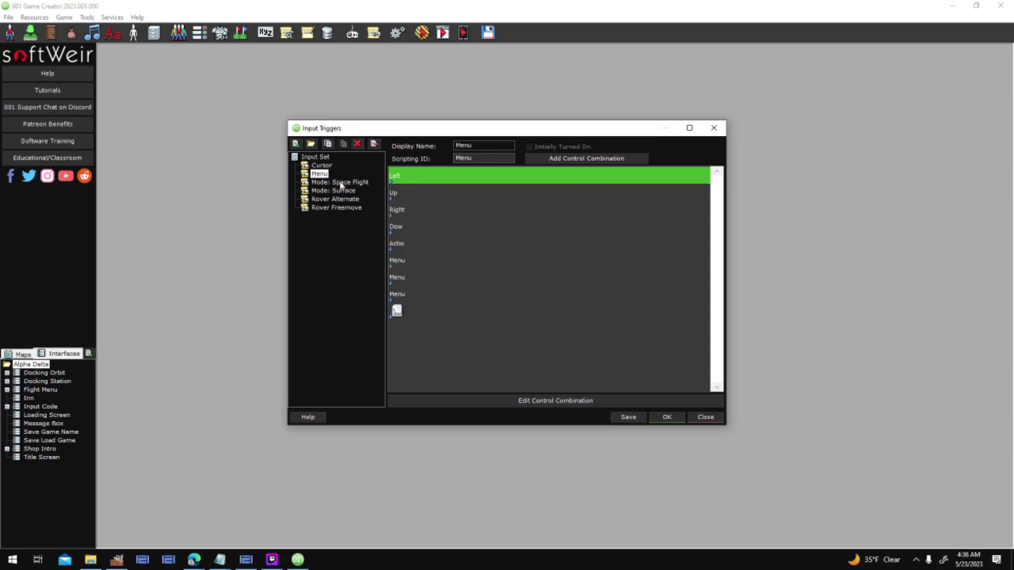
{"action": "double_click", "coordinate": [441, 310]}
{"action": "left_click", "coordinate": [506, 314]}
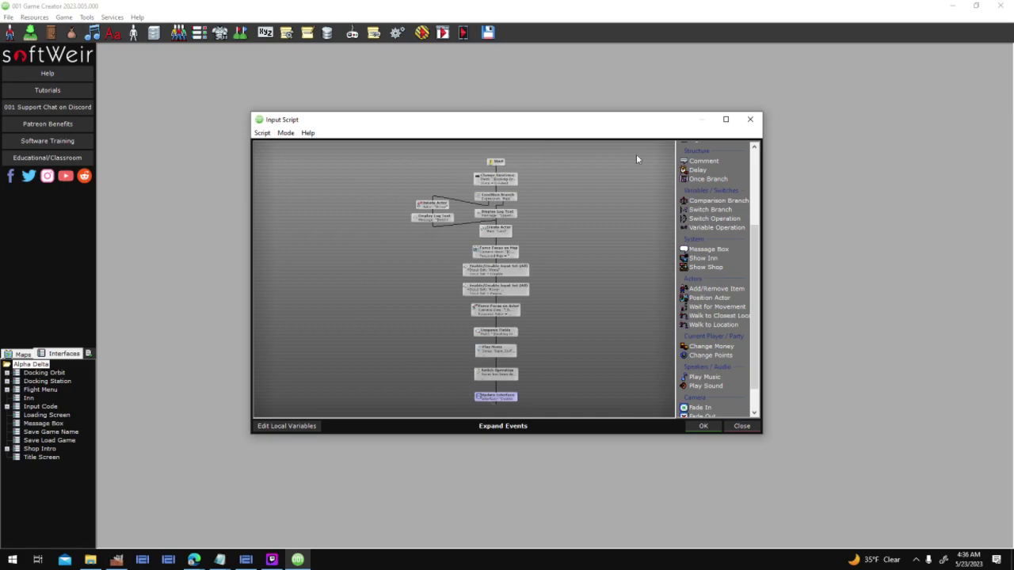
{"action": "left_click", "coordinate": [726, 119]}
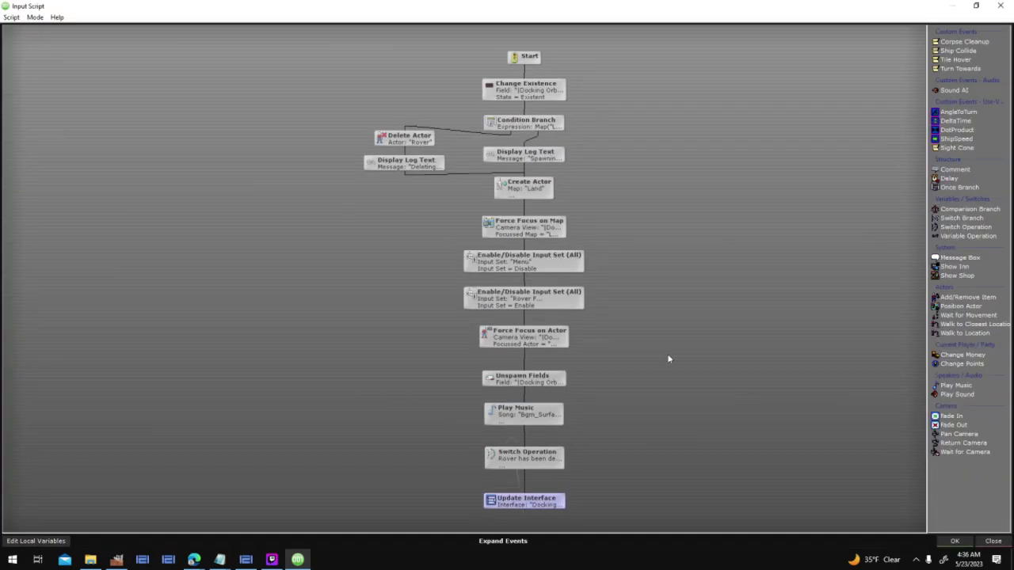
{"action": "left_click_drag", "start_coordinate": [664, 364], "coordinate": [630, 229]}
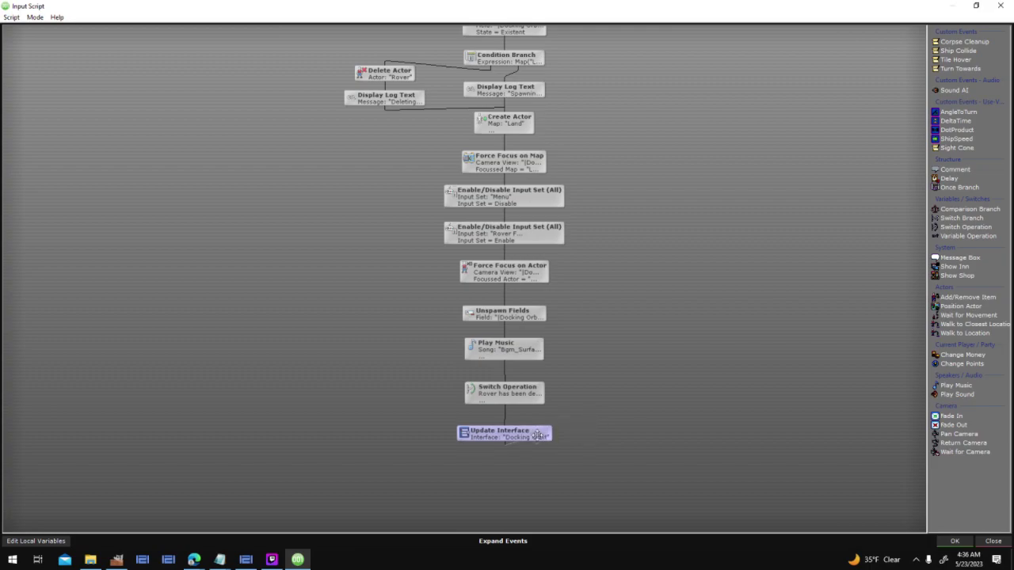
{"action": "left_click", "coordinate": [976, 5]}
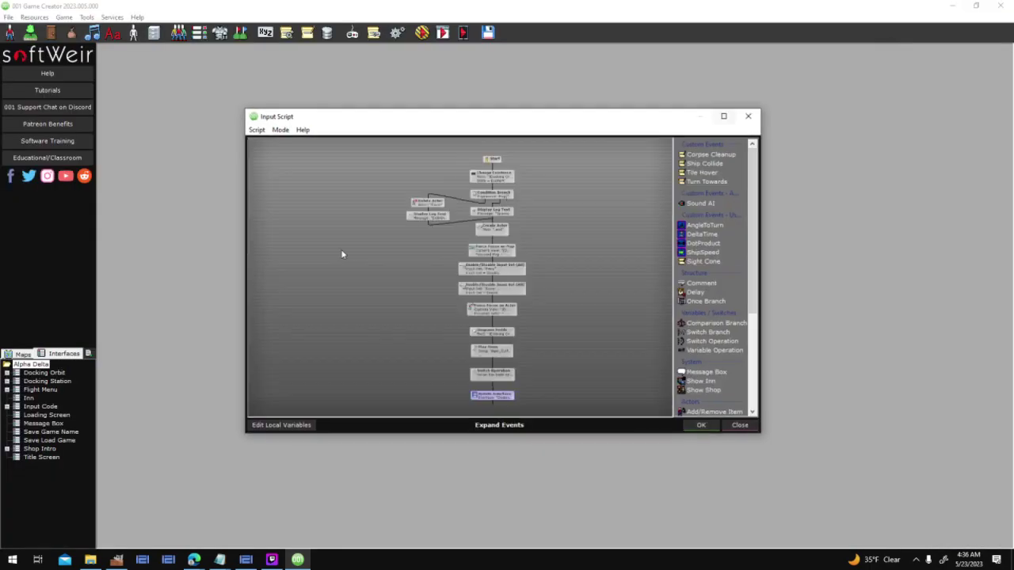
{"action": "left_click", "coordinate": [725, 119]}
{"action": "scroll", "coordinate": [625, 315], "scroll_direction": "down", "scroll_amount": 3}
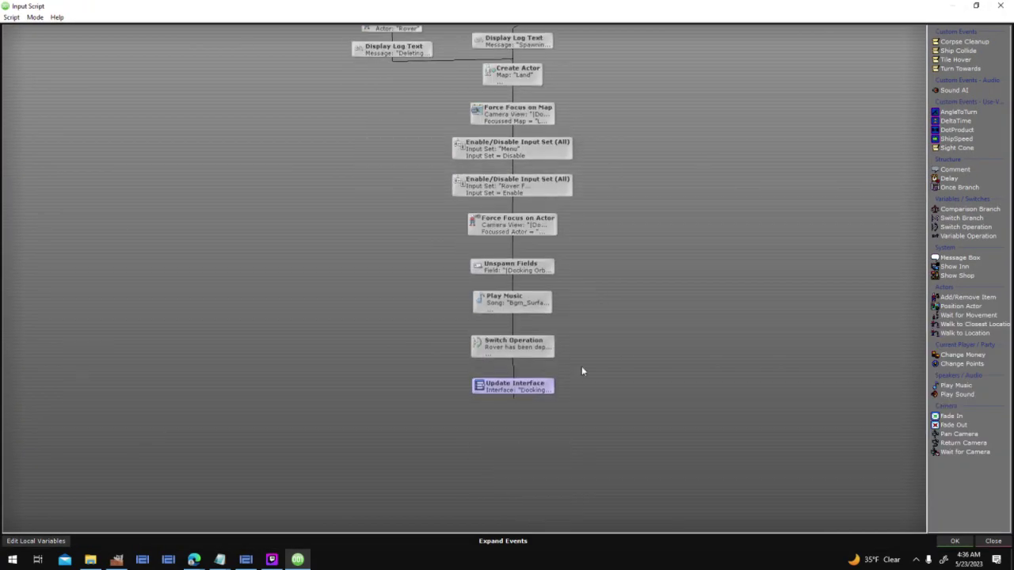
{"action": "scroll", "coordinate": [693, 111], "scroll_direction": "up", "scroll_amount": 4}
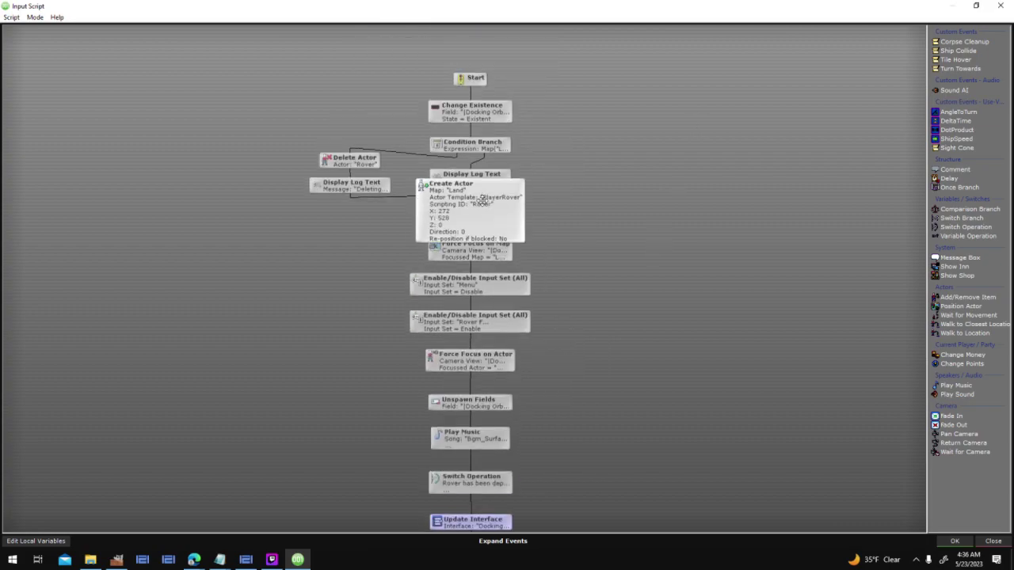
Step: Change the duplicated Create Actor event so it creates the Tile Frame actor template on the Land map
{"action": "double_click", "coordinate": [483, 201]}
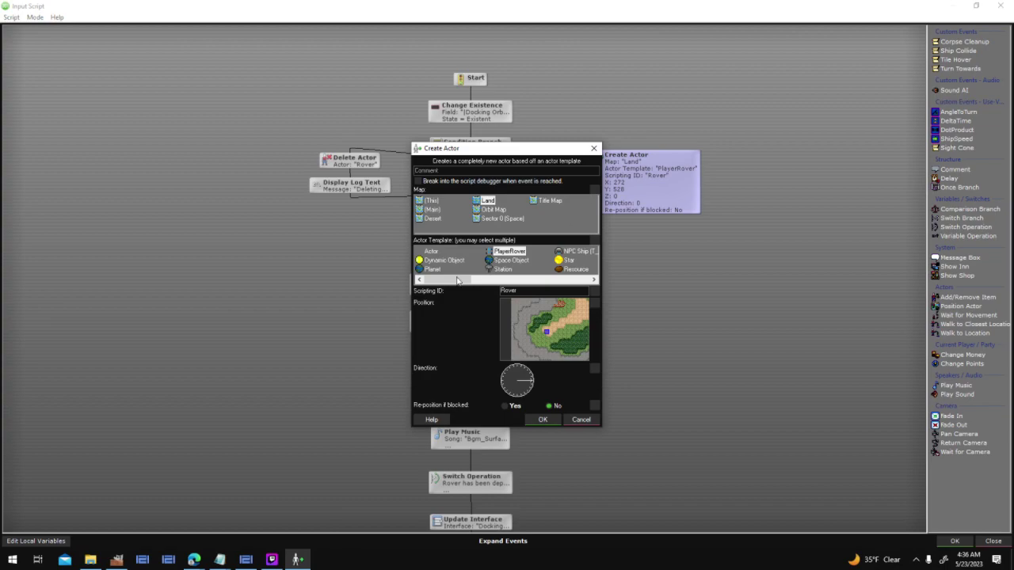
{"action": "left_click", "coordinate": [565, 280]}
{"action": "left_click", "coordinate": [566, 281]}
{"action": "left_click", "coordinate": [507, 251]}
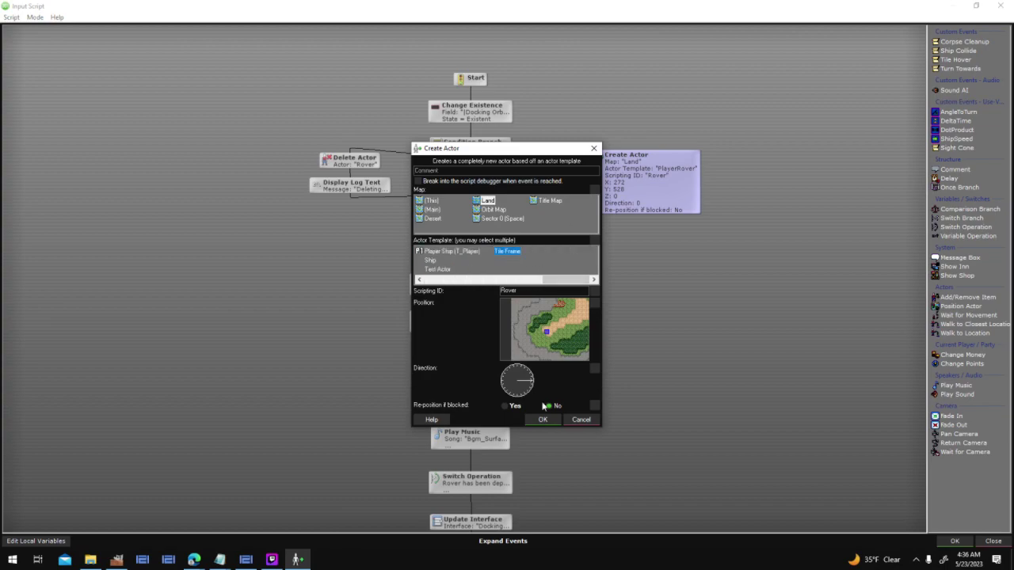
{"action": "left_click", "coordinate": [543, 420]}
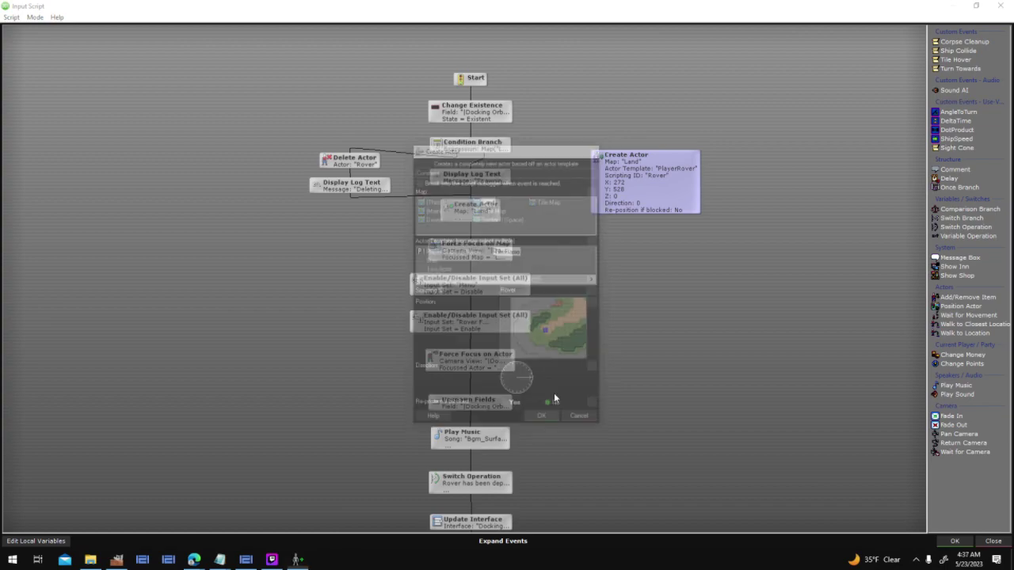
Step: Link the Tile Frame Create Actor event after the rover's Create Actor event, and save the script and input triggers
{"action": "mouse_move", "coordinate": [470, 225]}
{"action": "left_mouse_down"}
{"action": "mouse_move", "coordinate": [665, 171]}
{"action": "mouse_move", "coordinate": [474, 243]}
{"action": "left_mouse_up"}
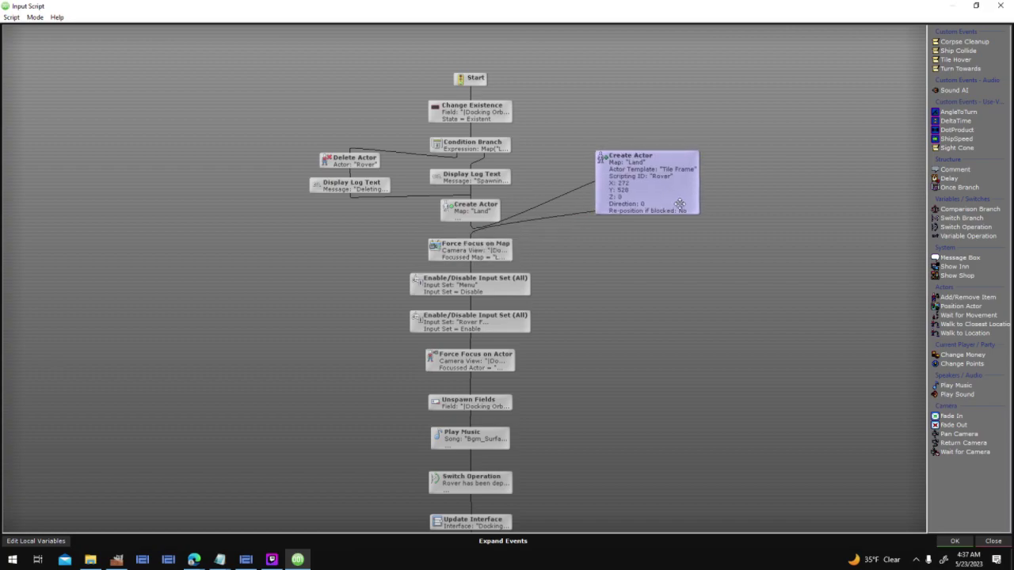
{"action": "left_click", "coordinate": [655, 187]}
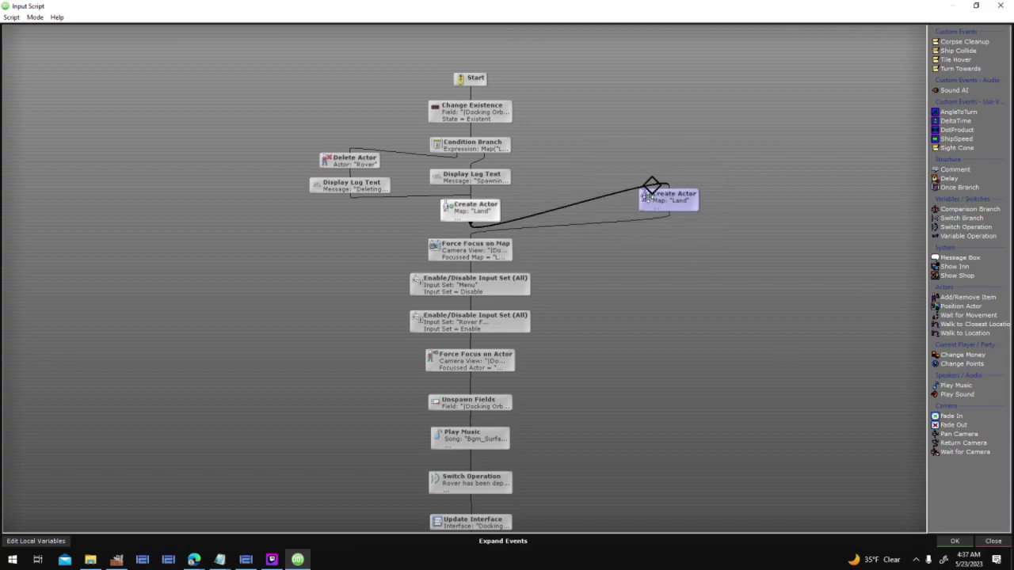
{"action": "left_click", "coordinate": [955, 542]}
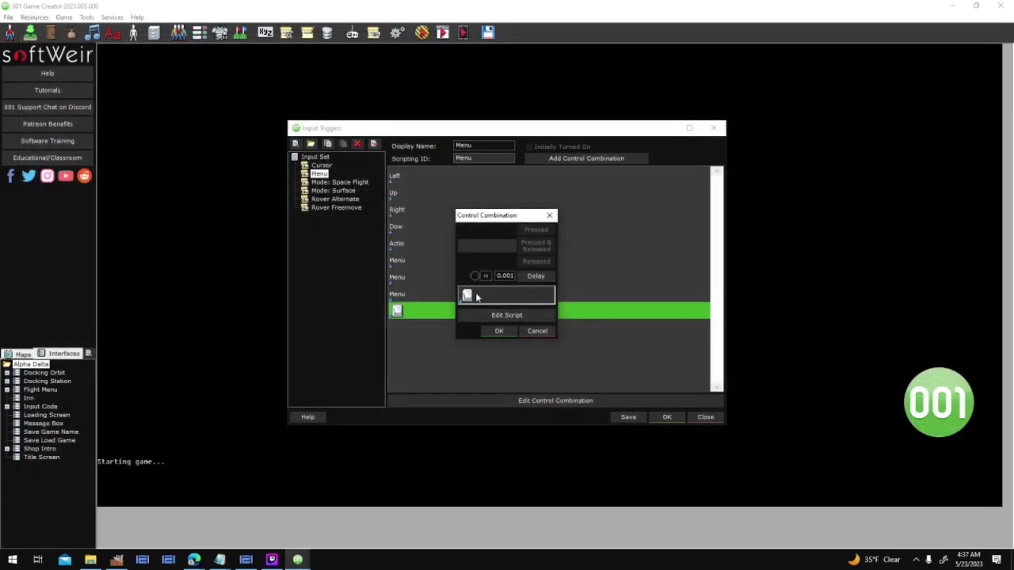
{"action": "left_click", "coordinate": [500, 331]}
{"action": "left_click", "coordinate": [667, 417]}
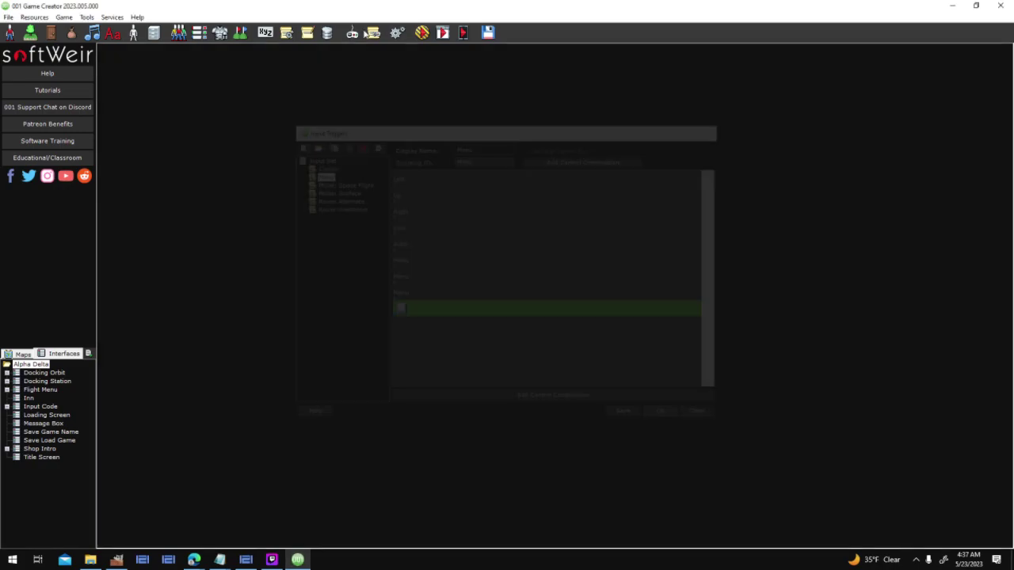
{"action": "left_click", "coordinate": [23, 354]}
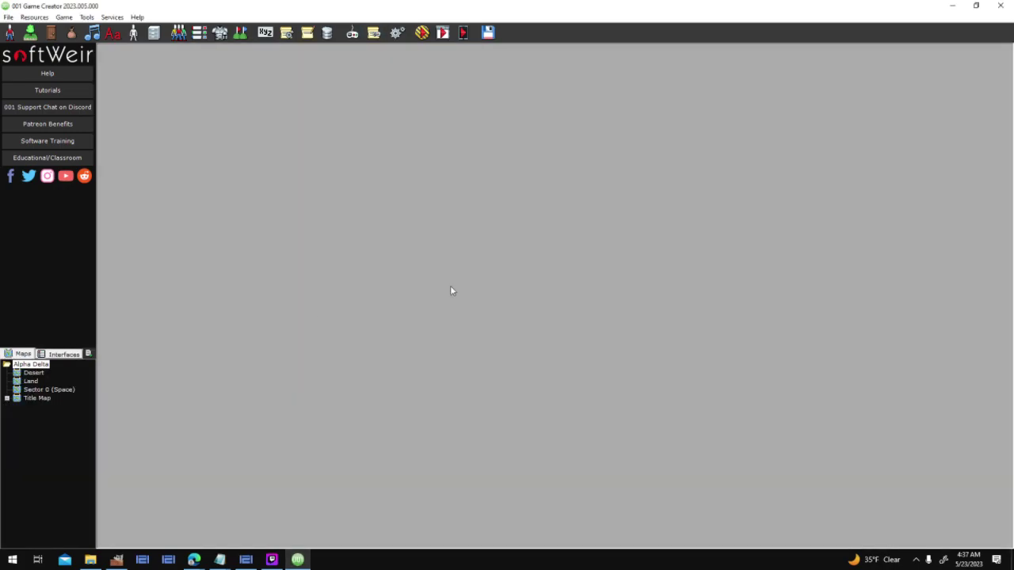
{"action": "left_click", "coordinate": [63, 354]}
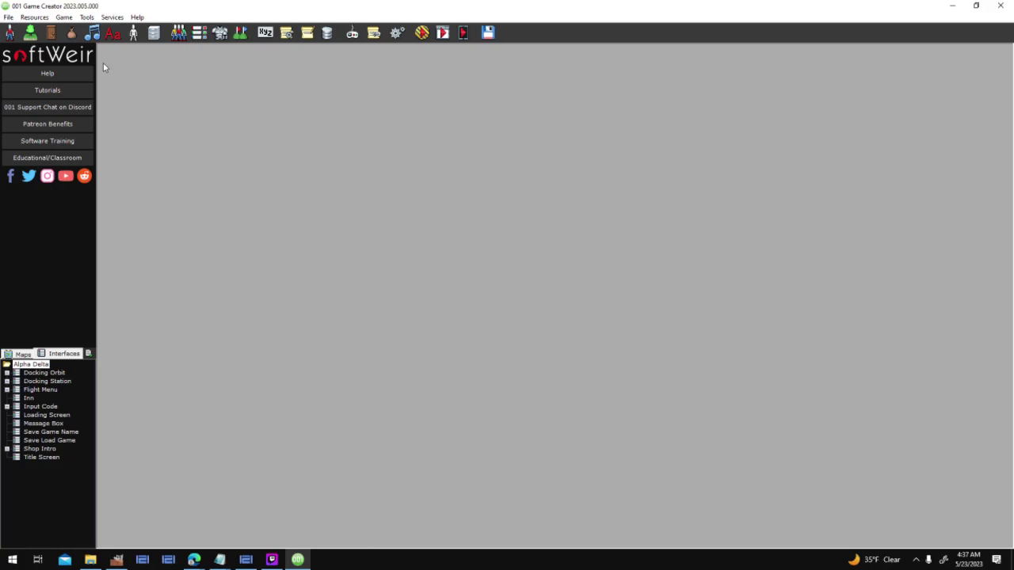
Step: Open the base actor of the Tile Frame actor template and delete all of its default triggers
{"action": "left_click", "coordinate": [134, 33]}
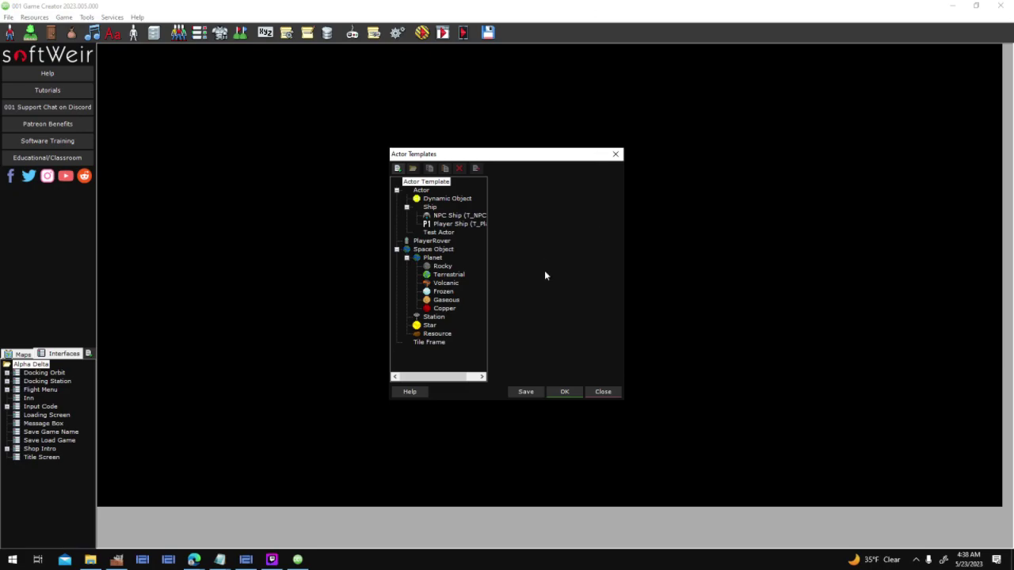
{"action": "left_click", "coordinate": [445, 344]}
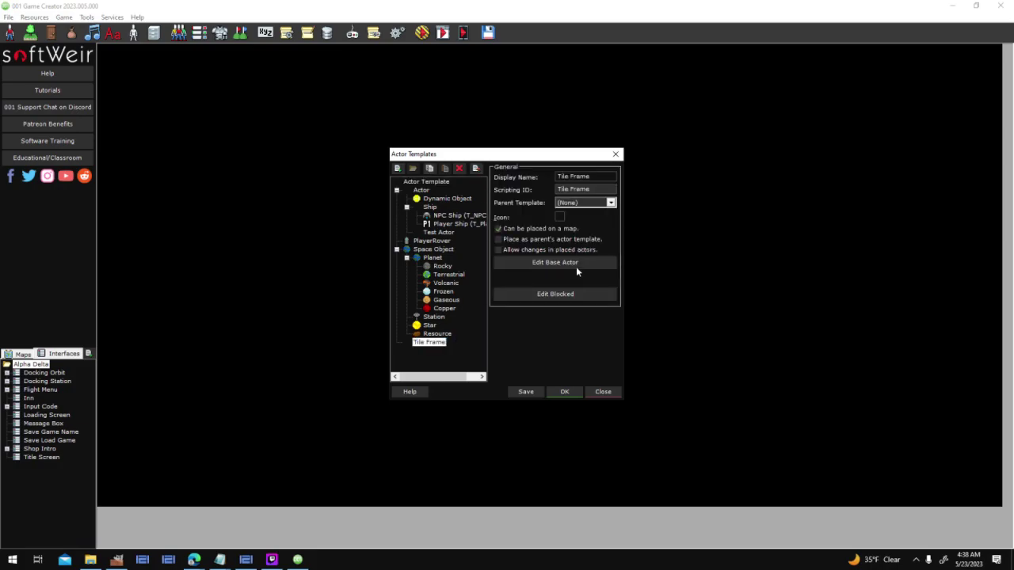
{"action": "left_click", "coordinate": [576, 267]}
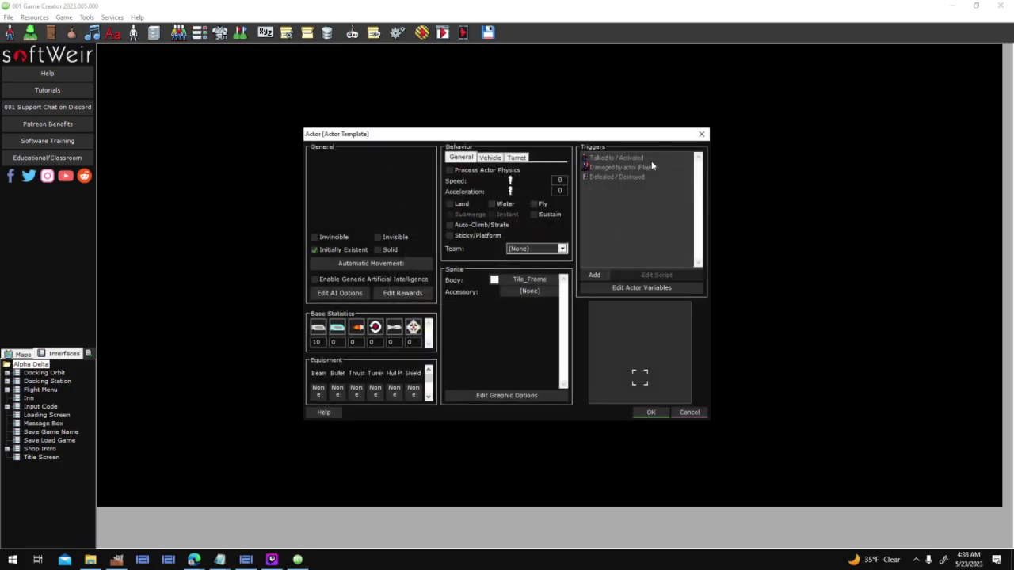
{"action": "left_click", "coordinate": [651, 161]}
{"action": "key", "text": "Delete"}
{"action": "left_click", "coordinate": [651, 161]}
{"action": "key", "text": "Delete"}
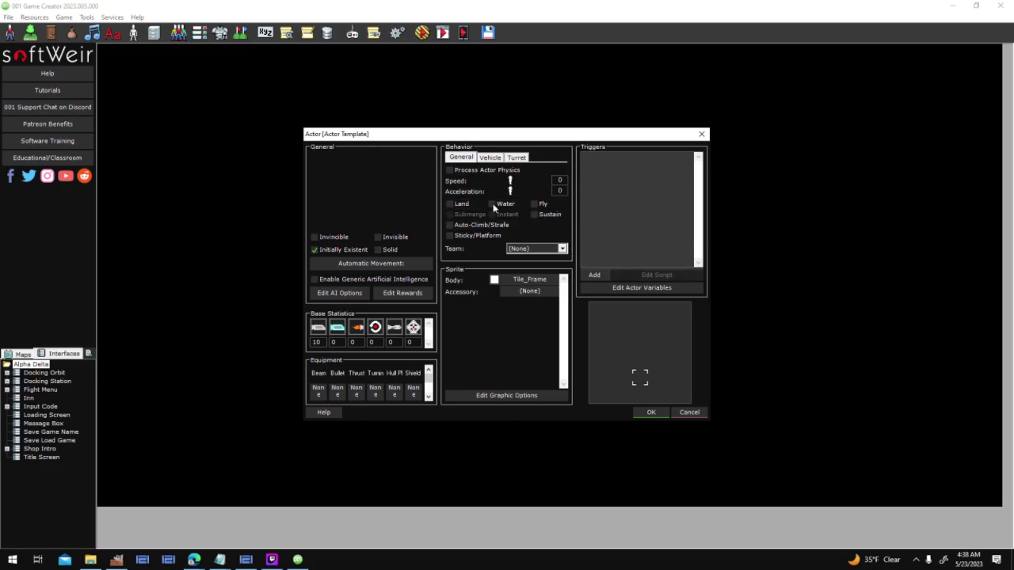
{"action": "left_click", "coordinate": [493, 157]}
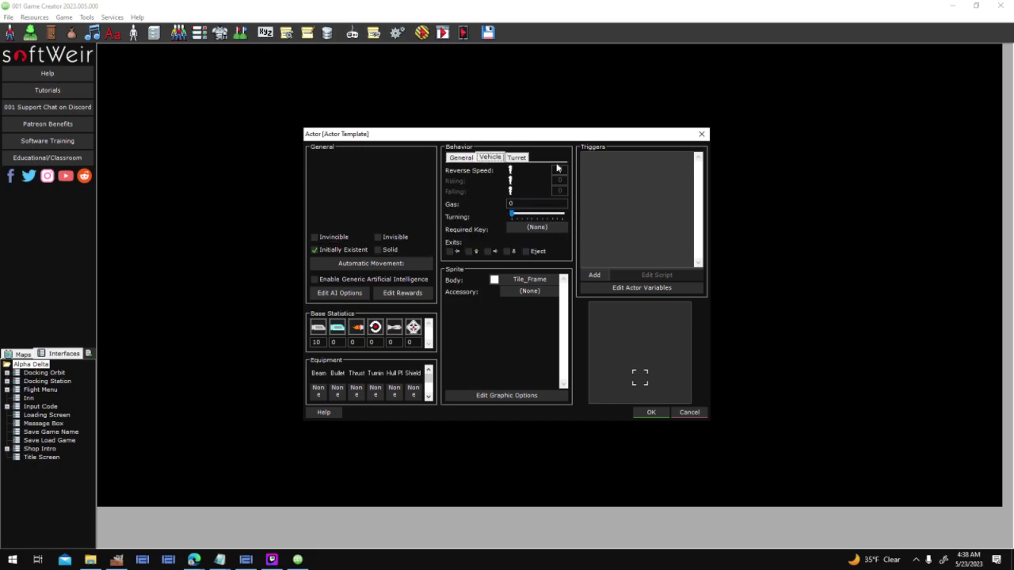
{"action": "left_click", "coordinate": [516, 156]}
{"action": "left_click", "coordinate": [460, 157]}
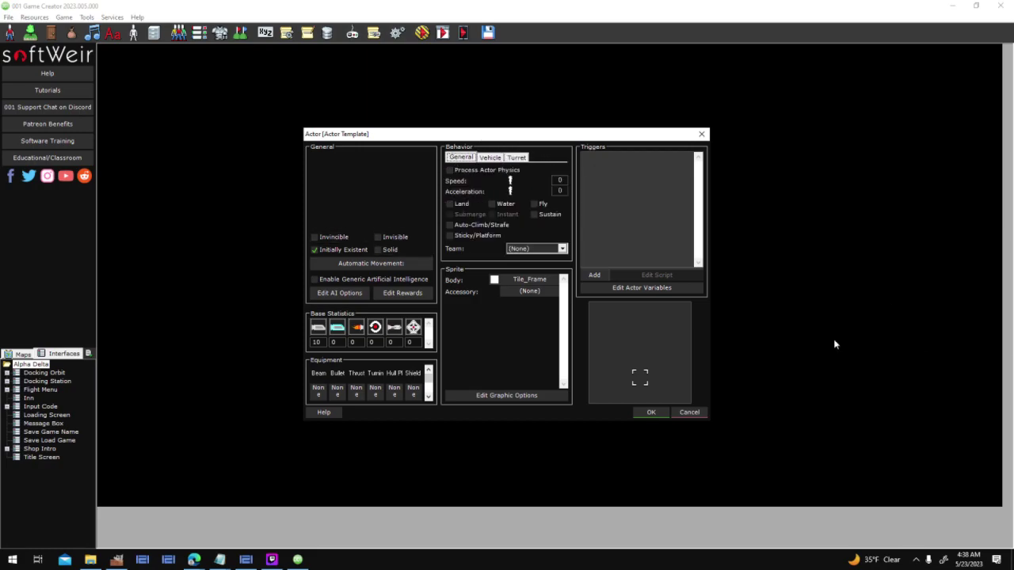
Step: Add a When trigger to the Tile Frame base actor
{"action": "left_click", "coordinate": [598, 275]}
{"action": "left_click_drag", "start_coordinate": [647, 249], "coordinate": [656, 351]}
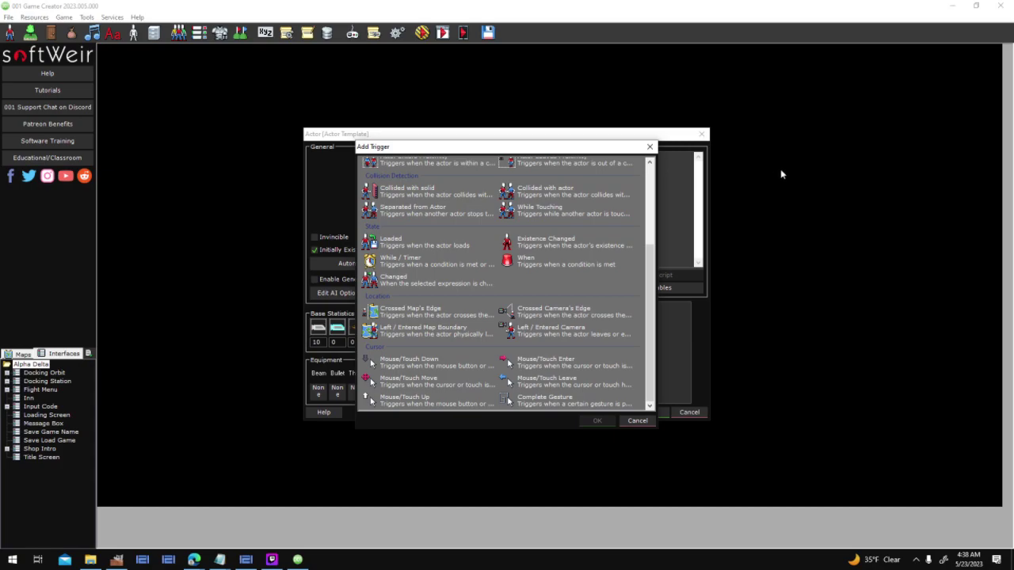
{"action": "left_click", "coordinate": [547, 262]}
{"action": "double_click", "coordinate": [535, 265]}
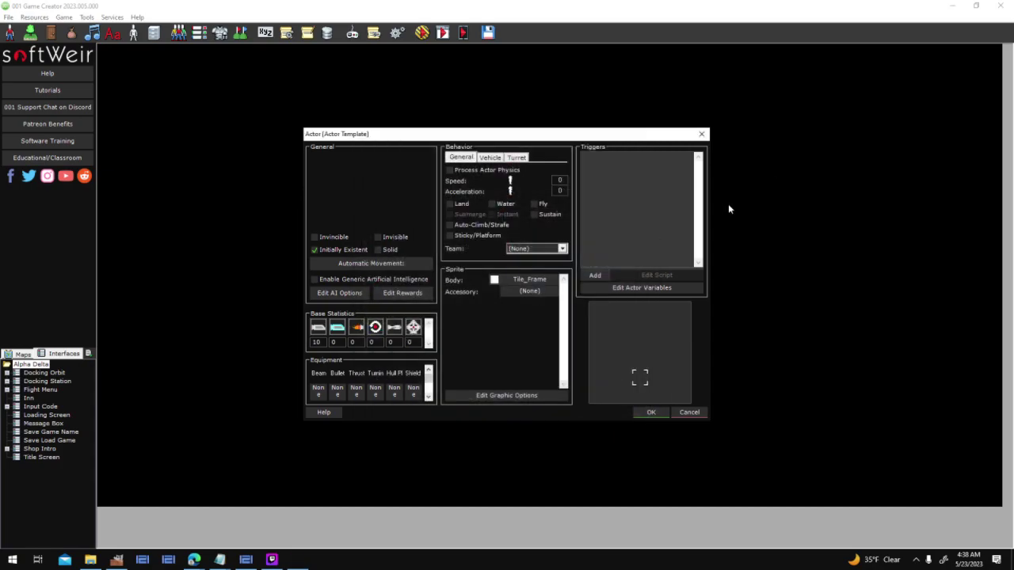
Step: Search the values for "tile-" and use the map's Get Tile-Set value in the When trigger's condition
{"action": "left_click", "coordinate": [454, 292]}
{"action": "left_click", "coordinate": [598, 294]}
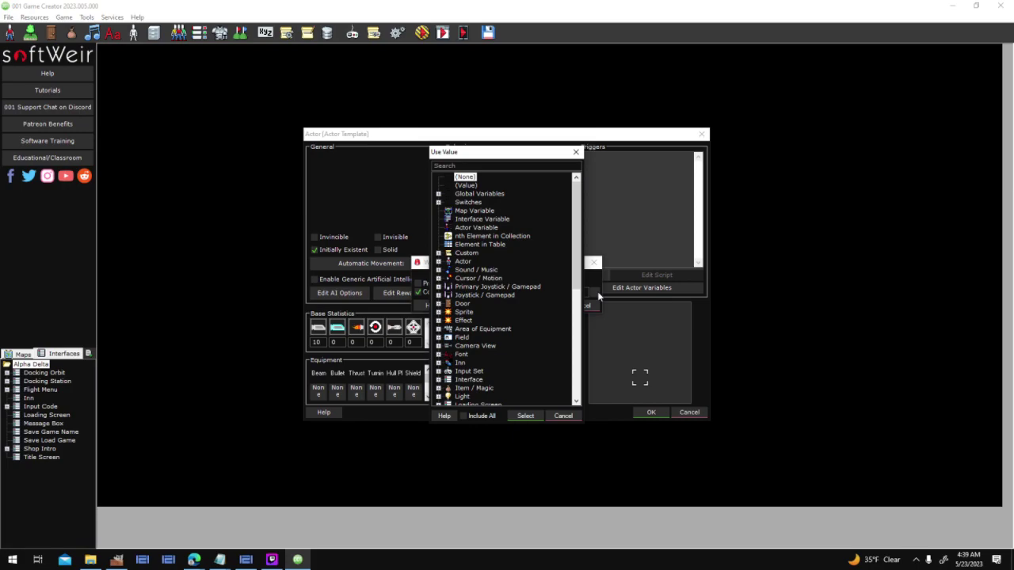
{"action": "type", "text": "tiles"}
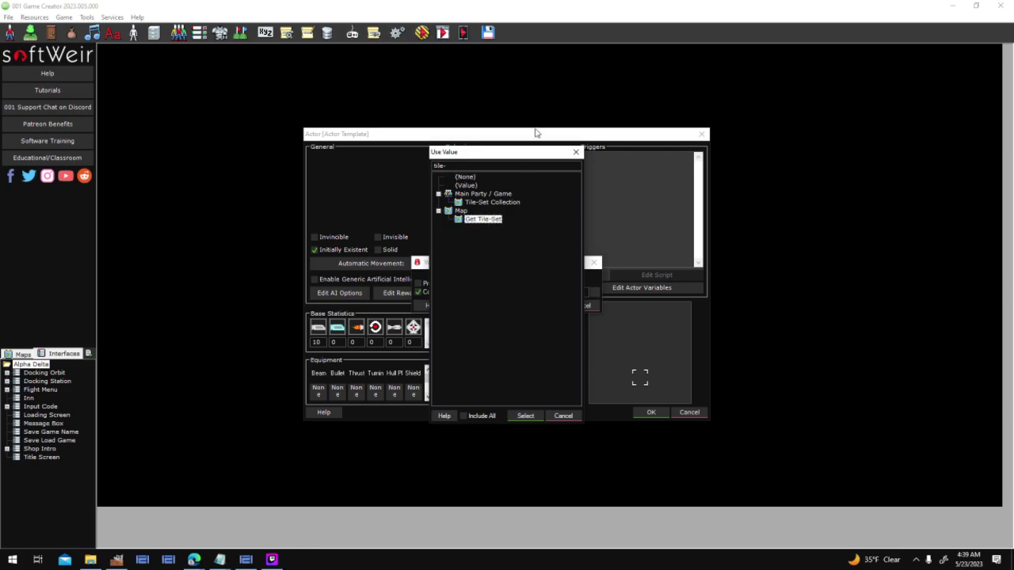
{"action": "double_click", "coordinate": [489, 220]}
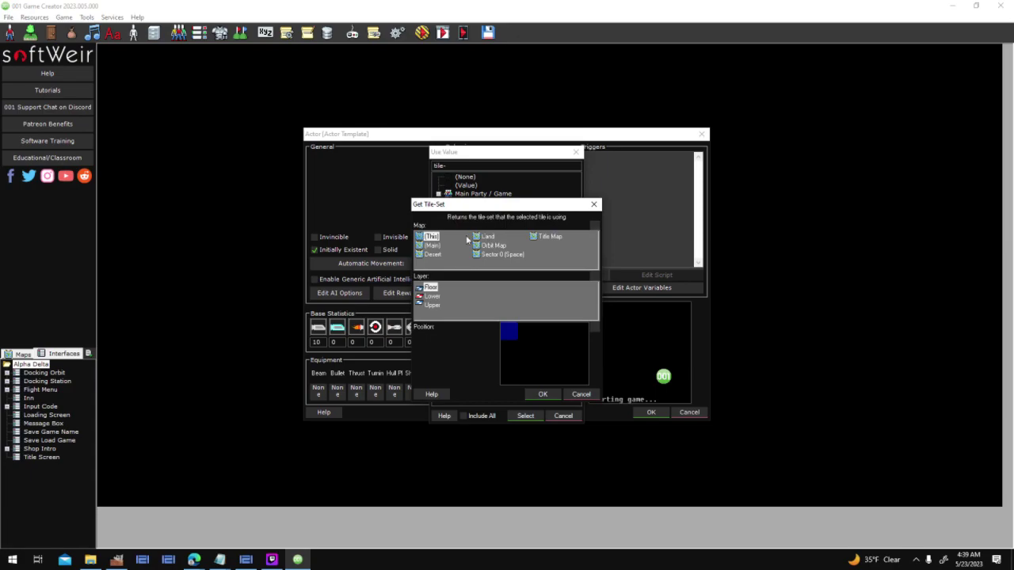
Step: Set the Get Tile-Set map to the current map of the "Rover" actor, and choose the Floor layer
{"action": "left_click", "coordinate": [595, 227]}
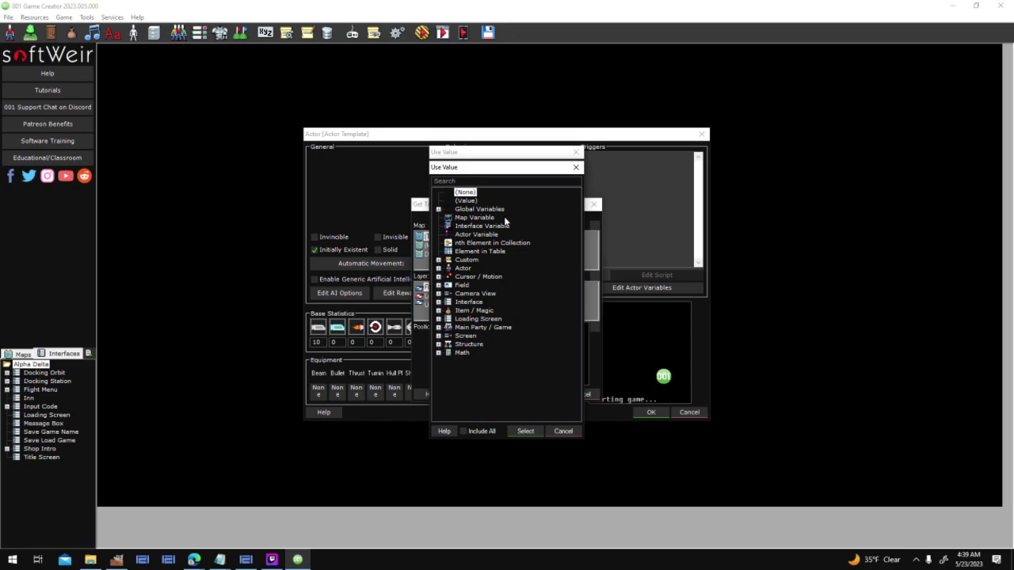
{"action": "type", "text": "map"}
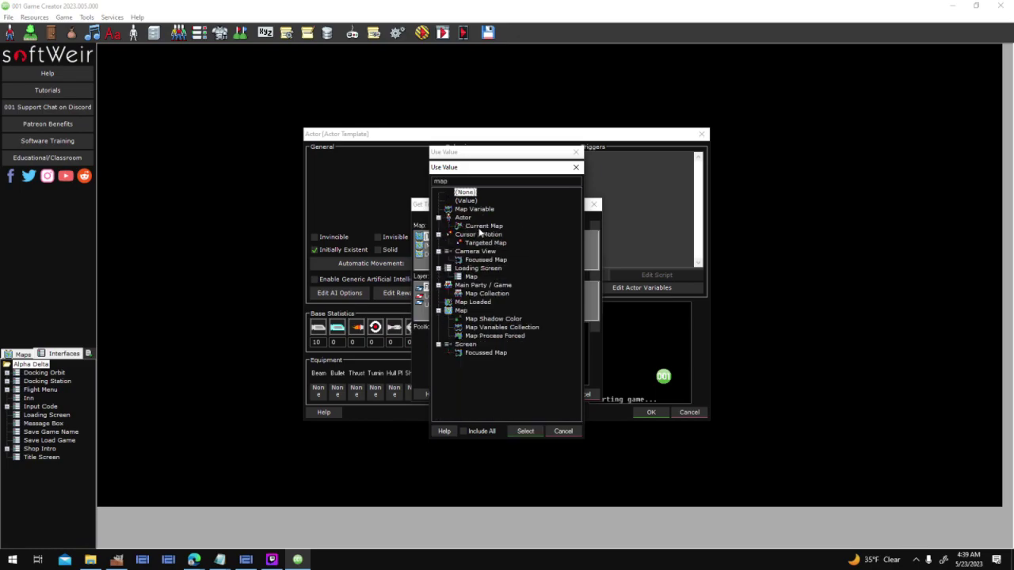
{"action": "left_click", "coordinate": [480, 228]}
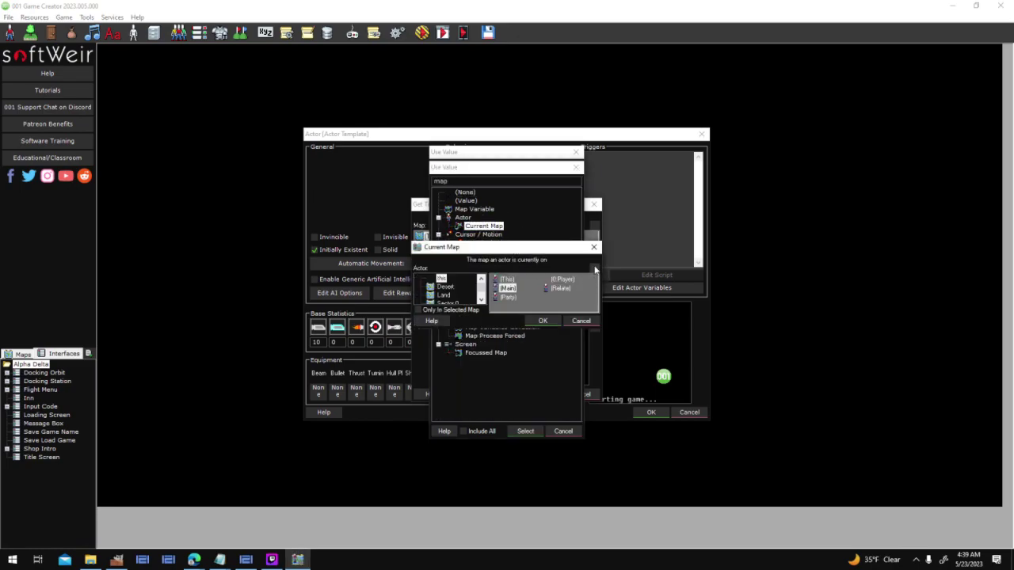
{"action": "left_click", "coordinate": [595, 268]}
{"action": "left_click", "coordinate": [475, 187]}
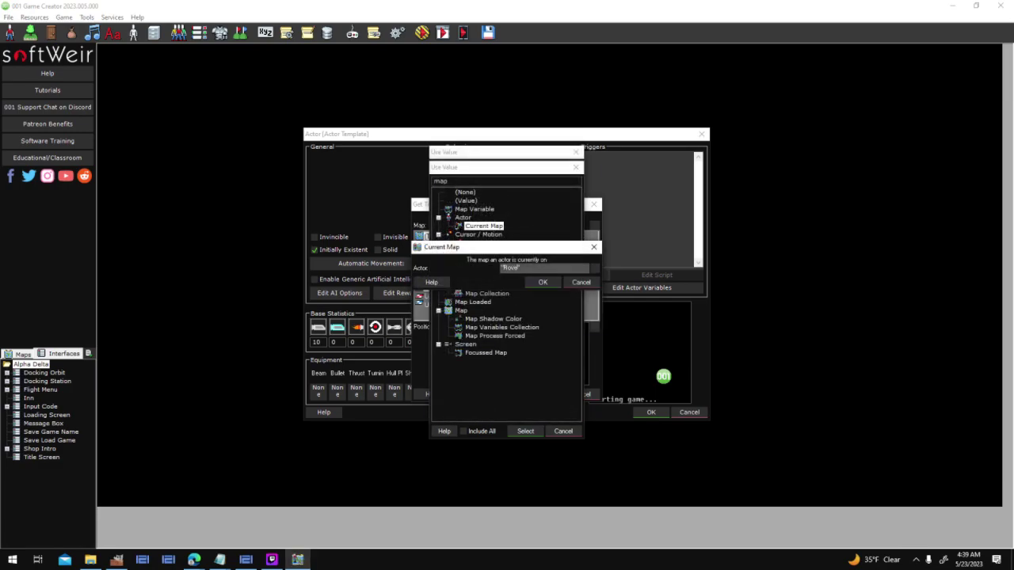
{"action": "left_click", "coordinate": [543, 282]}
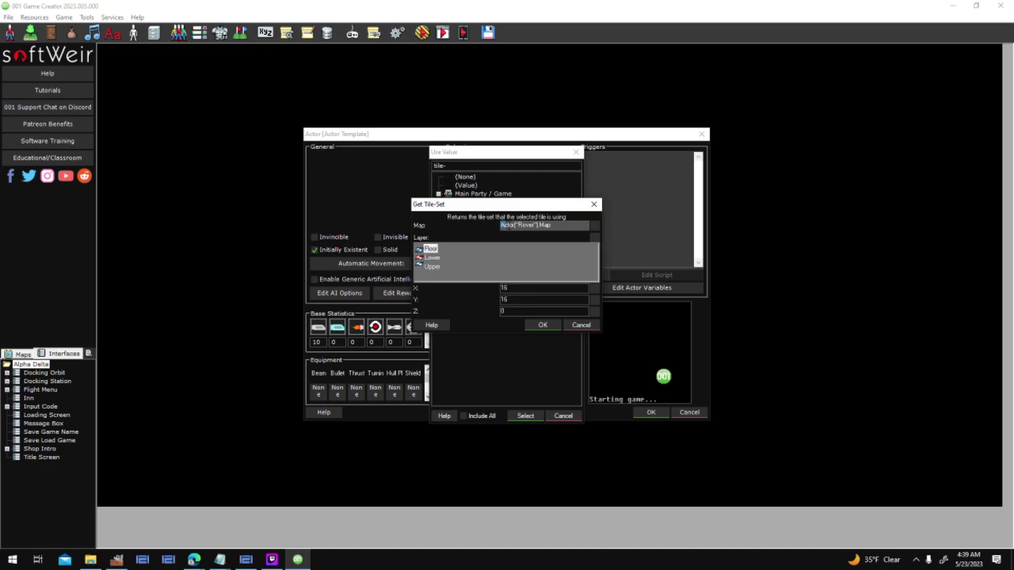
{"action": "left_click", "coordinate": [571, 226]}
{"action": "left_click", "coordinate": [428, 250]}
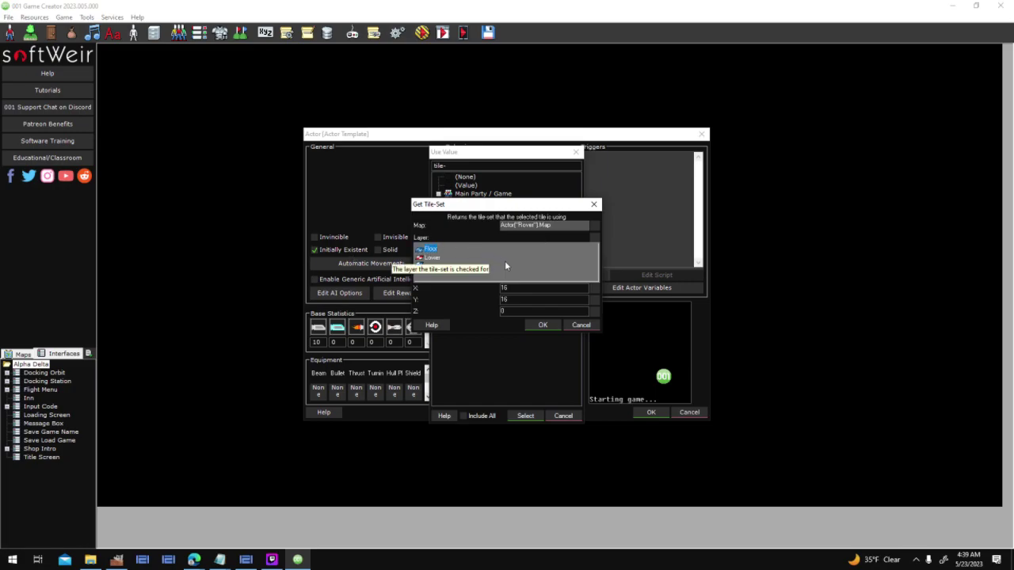
Step: Set the tile position's X to Cursor.TargetXofZ(0) and its Y to Cursor.TargetYofZ(0)
{"action": "left_click_drag", "start_coordinate": [510, 311], "coordinate": [446, 316]}
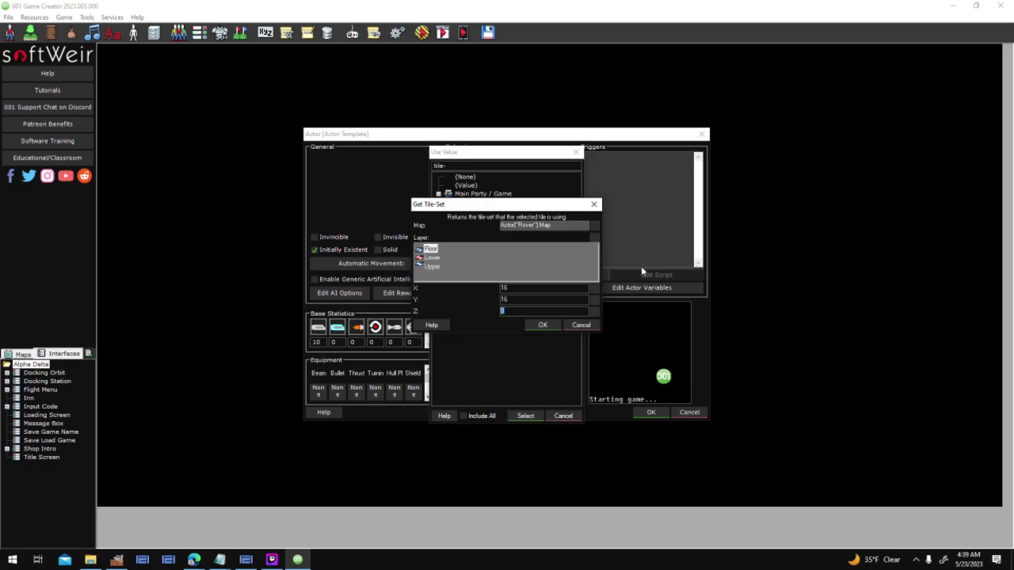
{"action": "left_click", "coordinate": [519, 290]}
{"action": "left_click", "coordinate": [597, 289]}
{"action": "type", "text": "target"}
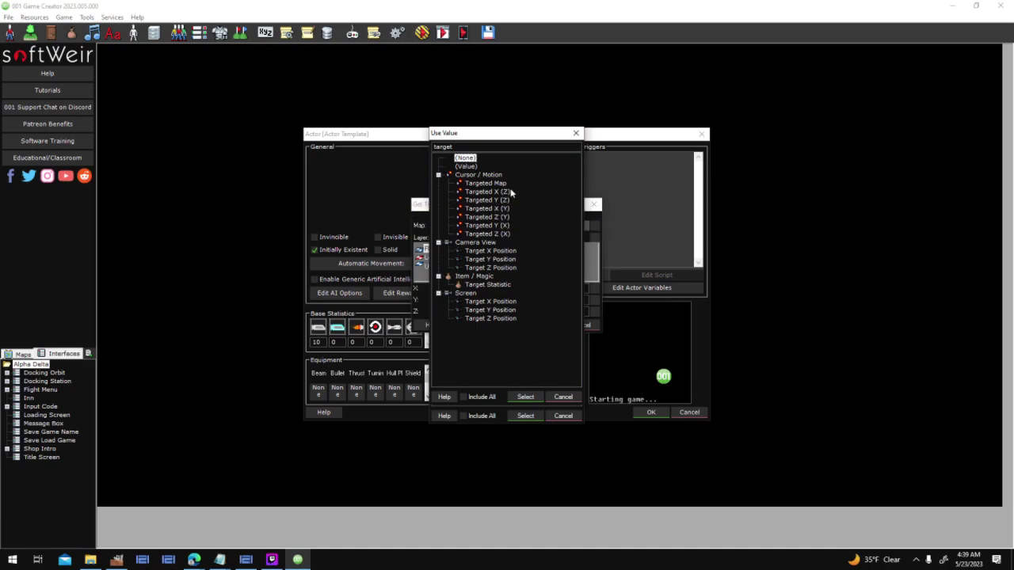
{"action": "double_click", "coordinate": [505, 193]}
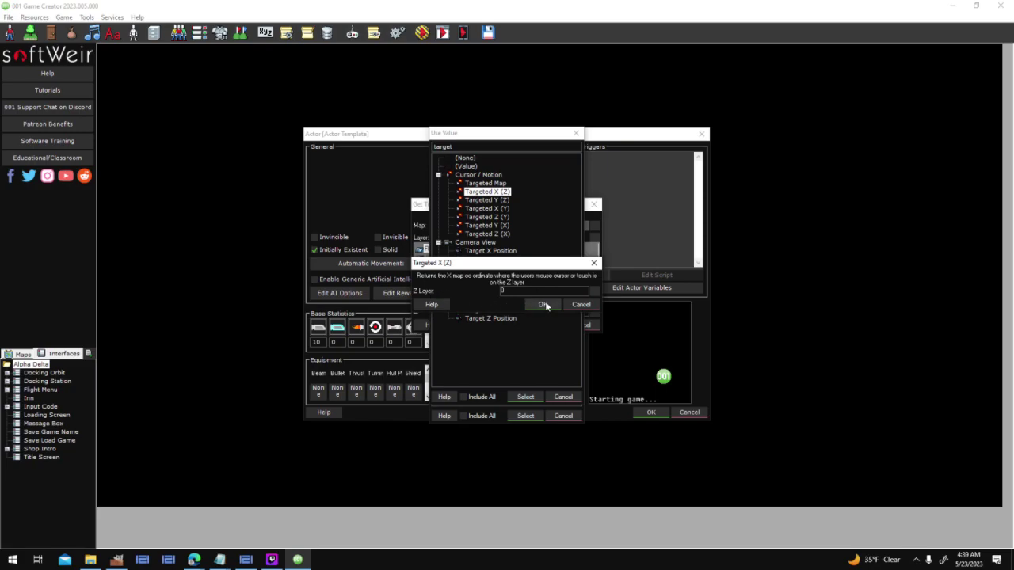
{"action": "left_click", "coordinate": [544, 305]}
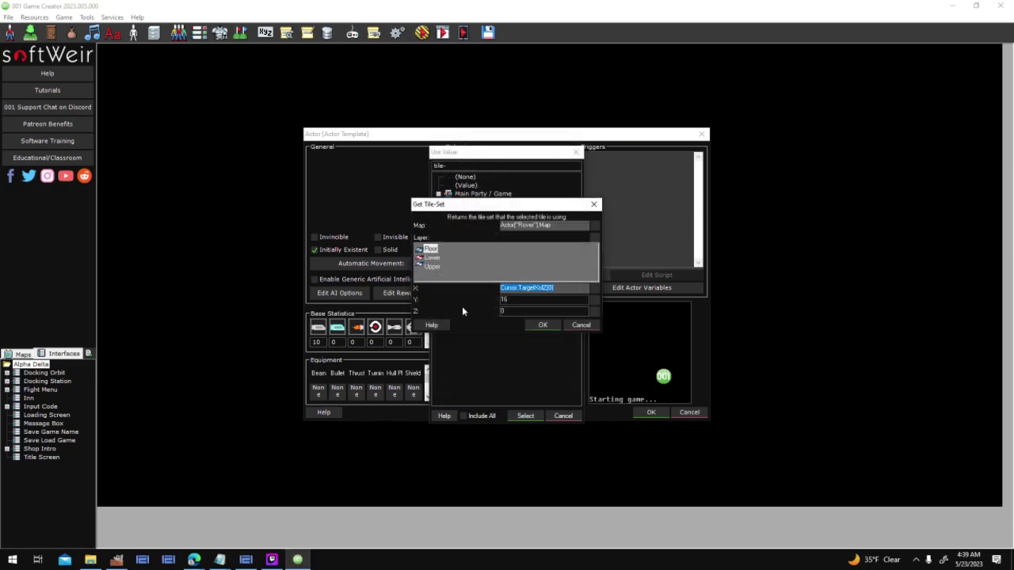
{"action": "double_click", "coordinate": [525, 300]}
{"action": "type", "text": "Cursor.TargetXofZ(0)"}
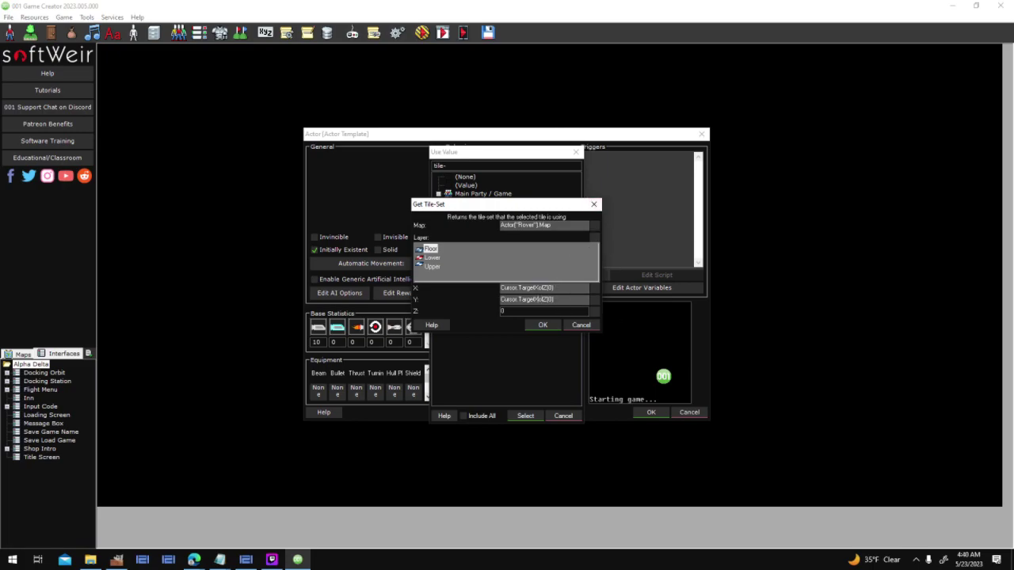
Step: Open Paint, arrange its window beside the Get Tile-Set dialog, and return to the dialog
{"action": "left_click", "coordinate": [13, 560]}
{"action": "type", "text": "paint"}
{"action": "key", "text": "Return"}
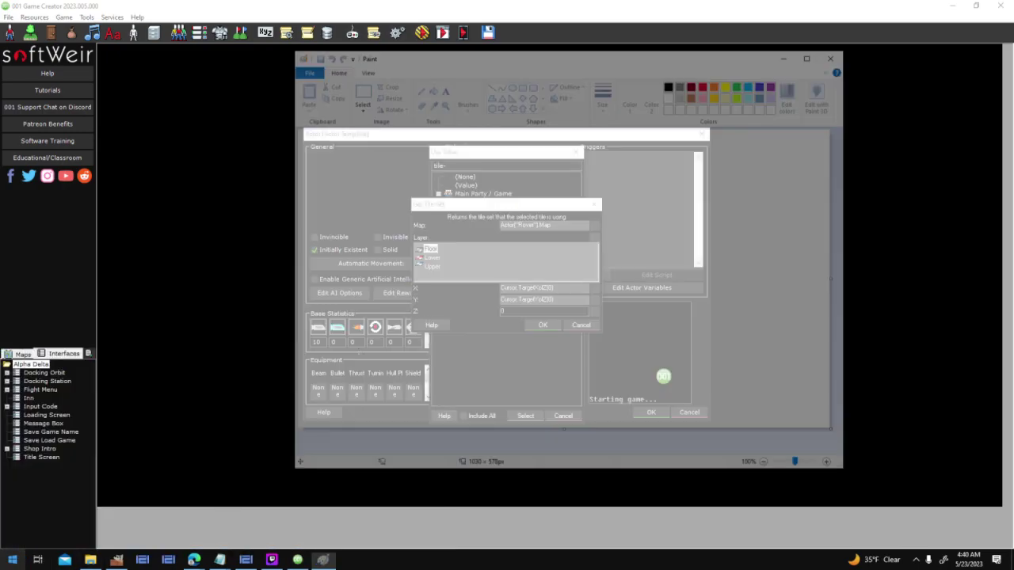
{"action": "mouse_move", "coordinate": [502, 56]}
{"action": "left_mouse_down"}
{"action": "mouse_move", "coordinate": [720, 86]}
{"action": "mouse_move", "coordinate": [664, 73]}
{"action": "left_mouse_up"}
{"action": "left_click_drag", "start_coordinate": [413, 210], "coordinate": [166, 210]}
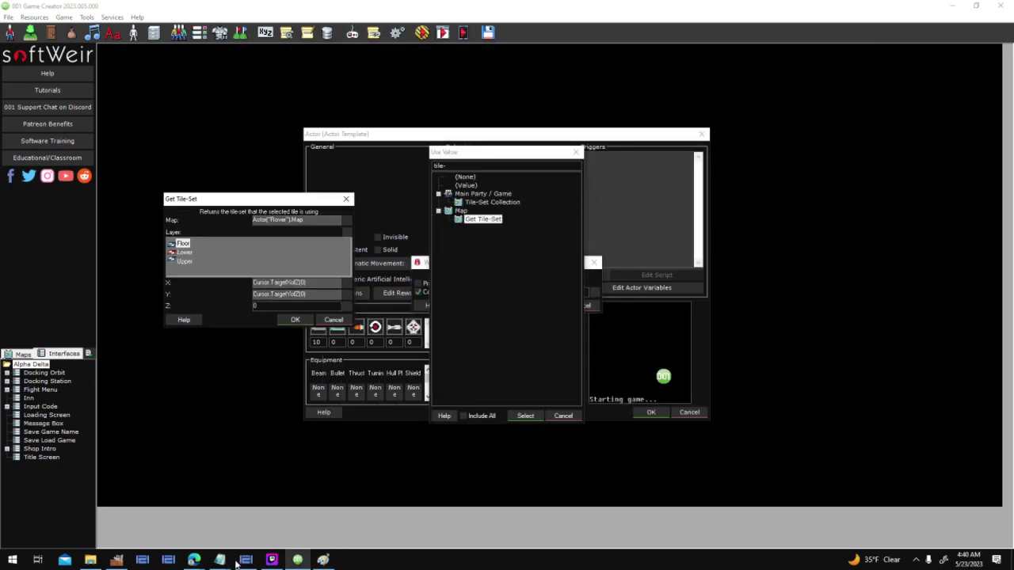
{"action": "left_click", "coordinate": [787, 73]}
{"action": "left_click_drag", "start_coordinate": [787, 74], "coordinate": [700, 66]}
{"action": "left_click_drag", "start_coordinate": [205, 204], "coordinate": [204, 232]}
{"action": "left_click", "coordinate": [324, 560]}
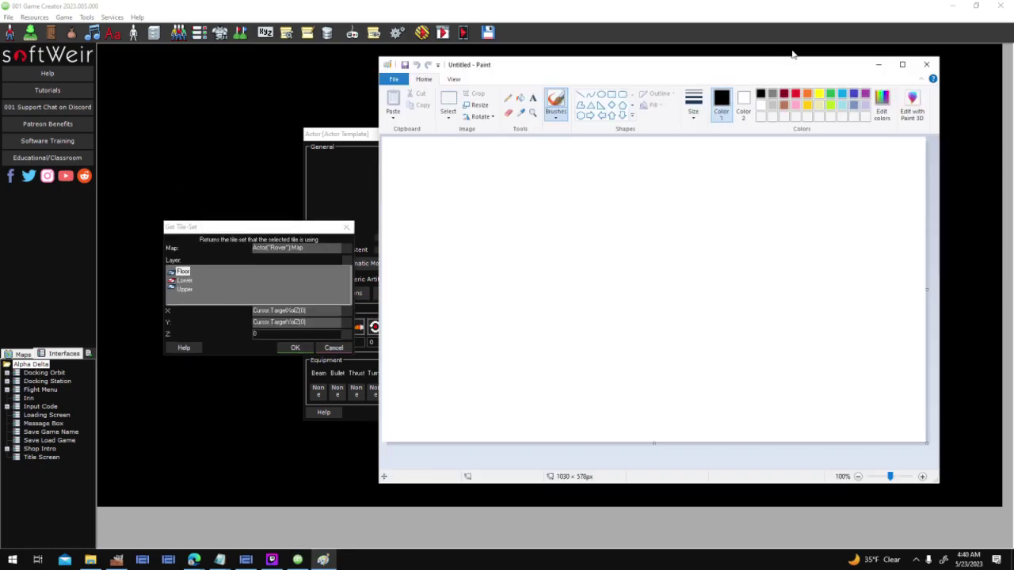
{"action": "left_click_drag", "start_coordinate": [801, 60], "coordinate": [798, 86]}
{"action": "left_click", "coordinate": [324, 559]}
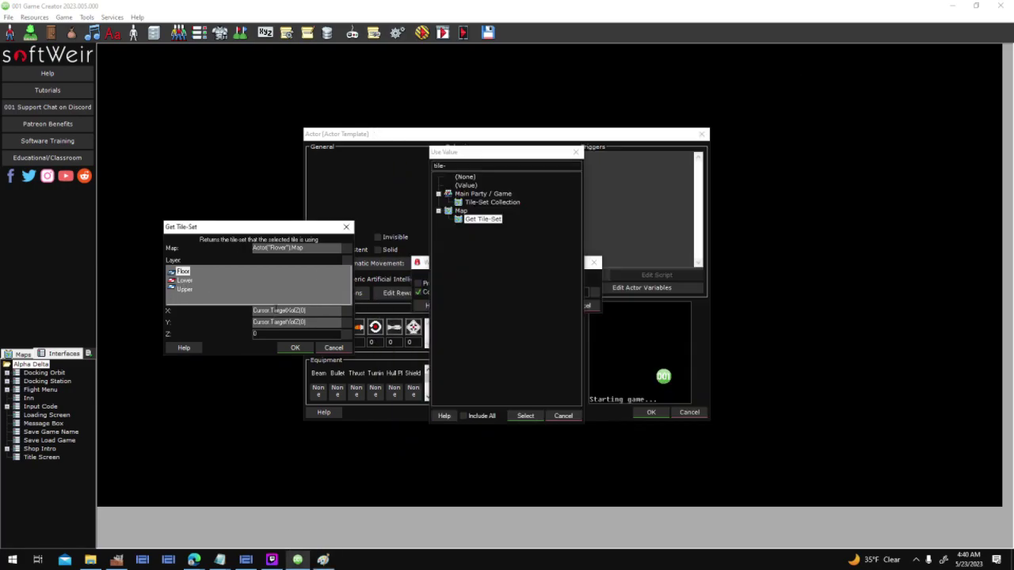
Step: Switch to Paint and draw a black square about 233 × 237 px and, beside it, a diamond about 415 × 194 px
{"action": "left_click", "coordinate": [323, 559]}
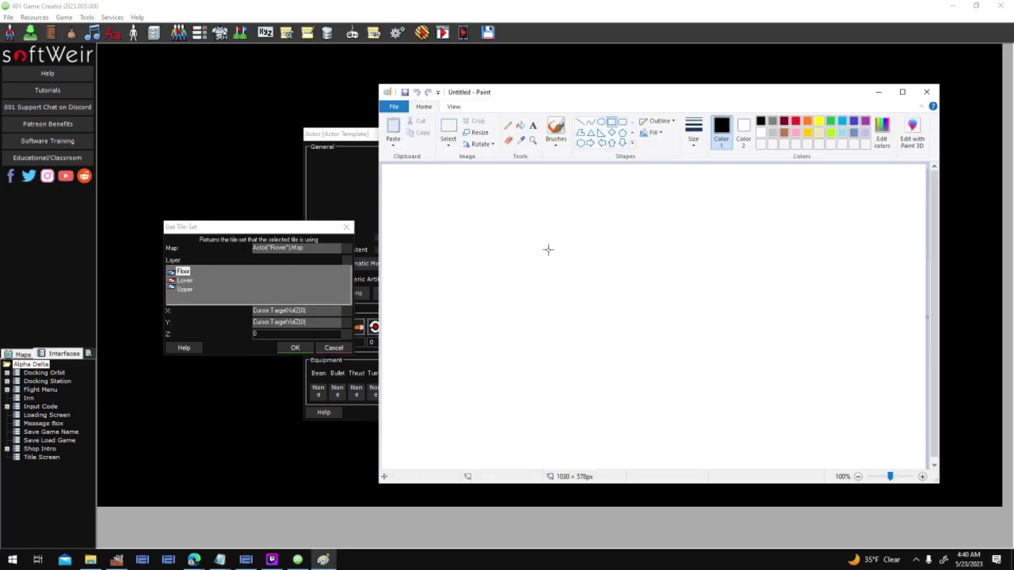
{"action": "mouse_move", "coordinate": [452, 318]}
{"action": "left_mouse_down"}
{"action": "mouse_move", "coordinate": [566, 412]}
{"action": "mouse_move", "coordinate": [576, 443]}
{"action": "left_mouse_up"}
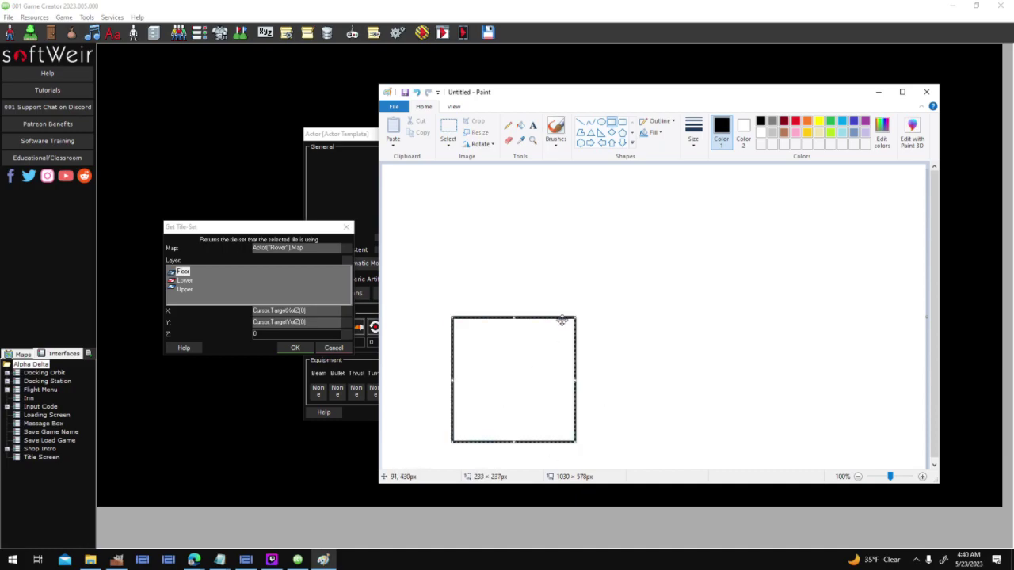
{"action": "left_click", "coordinate": [612, 132]}
{"action": "mouse_move", "coordinate": [685, 295]}
{"action": "left_mouse_down"}
{"action": "mouse_move", "coordinate": [829, 371]}
{"action": "mouse_move", "coordinate": [905, 385]}
{"action": "mouse_move", "coordinate": [905, 399]}
{"action": "left_mouse_up"}
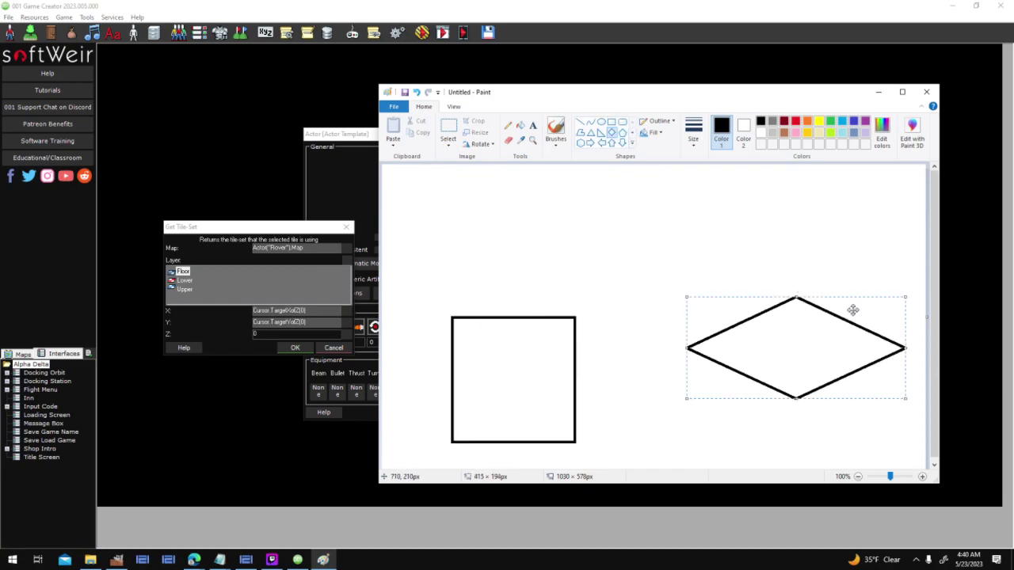
{"action": "left_click", "coordinate": [830, 250]}
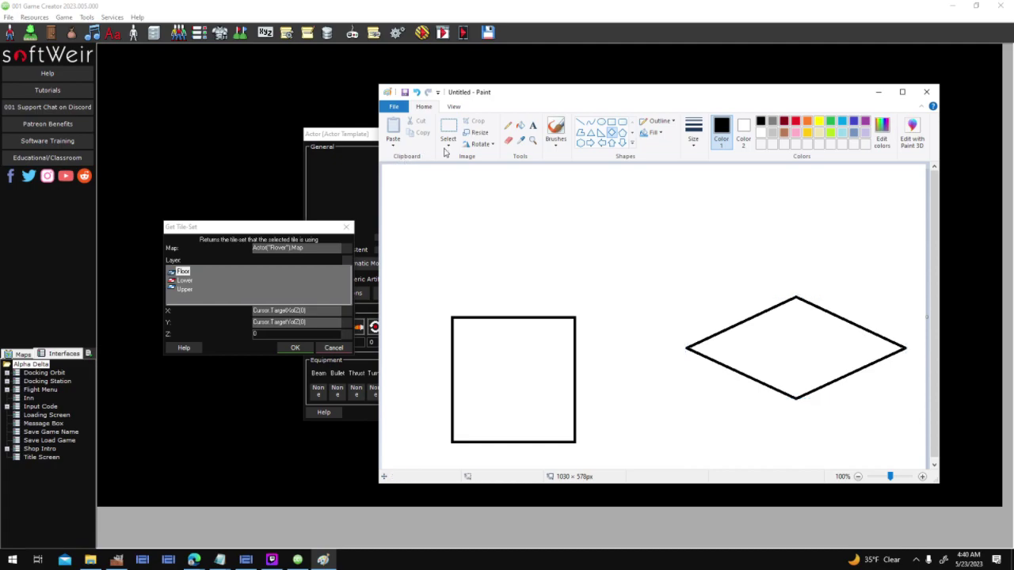
Step: Draw crossing green and red midlines through both the square and the diamond
{"action": "left_click", "coordinate": [581, 122]}
{"action": "left_click", "coordinate": [831, 121]}
{"action": "left_click_drag", "start_coordinate": [511, 319], "coordinate": [513, 444]}
{"action": "left_click_drag", "start_coordinate": [750, 318], "coordinate": [848, 371]}
{"action": "left_click", "coordinate": [795, 122]}
{"action": "left_click_drag", "start_coordinate": [746, 377], "coordinate": [845, 319]}
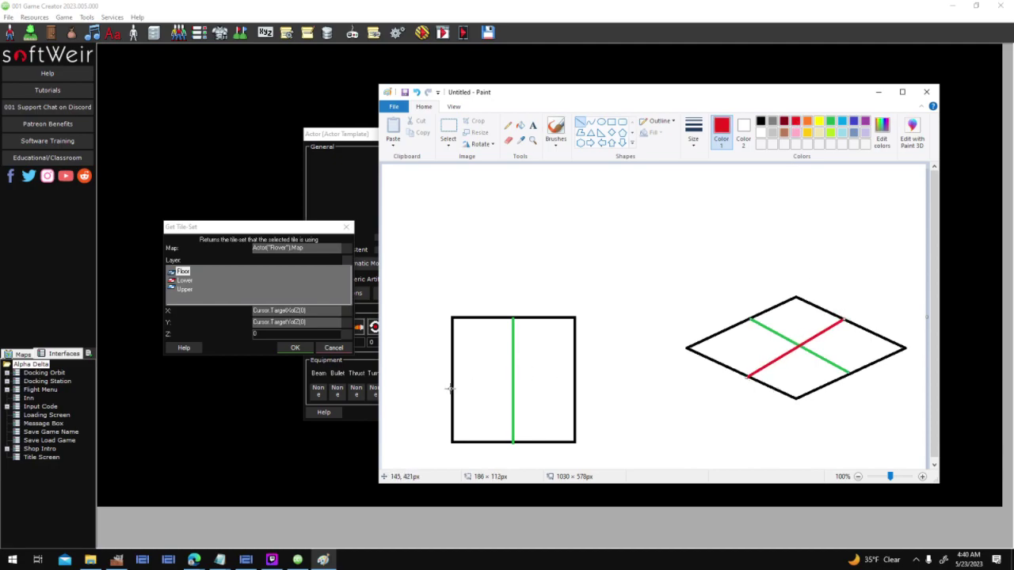
{"action": "left_click_drag", "start_coordinate": [451, 387], "coordinate": [576, 386]}
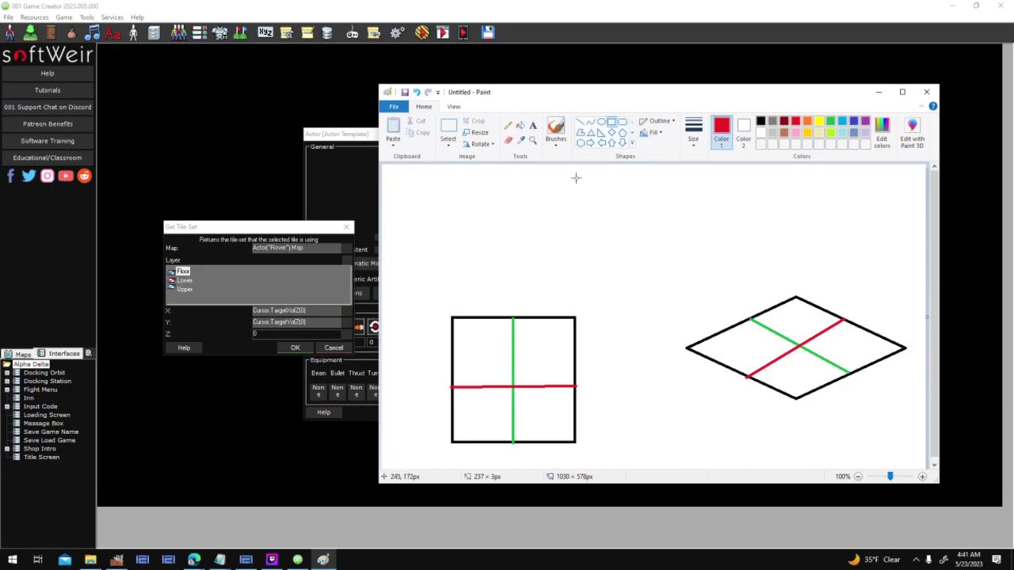
Step: Draw two more black squares of similar size, each offset slightly up and left from the previous one, and undo any extra square
{"action": "left_click_drag", "start_coordinate": [449, 306], "coordinate": [503, 364]}
{"action": "left_click", "coordinate": [761, 121]}
{"action": "left_click_drag", "start_coordinate": [445, 310], "coordinate": [570, 436]}
{"action": "left_click", "coordinate": [437, 302]}
{"action": "left_click_drag", "start_coordinate": [438, 300], "coordinate": [563, 426]}
{"action": "left_click", "coordinate": [571, 440]}
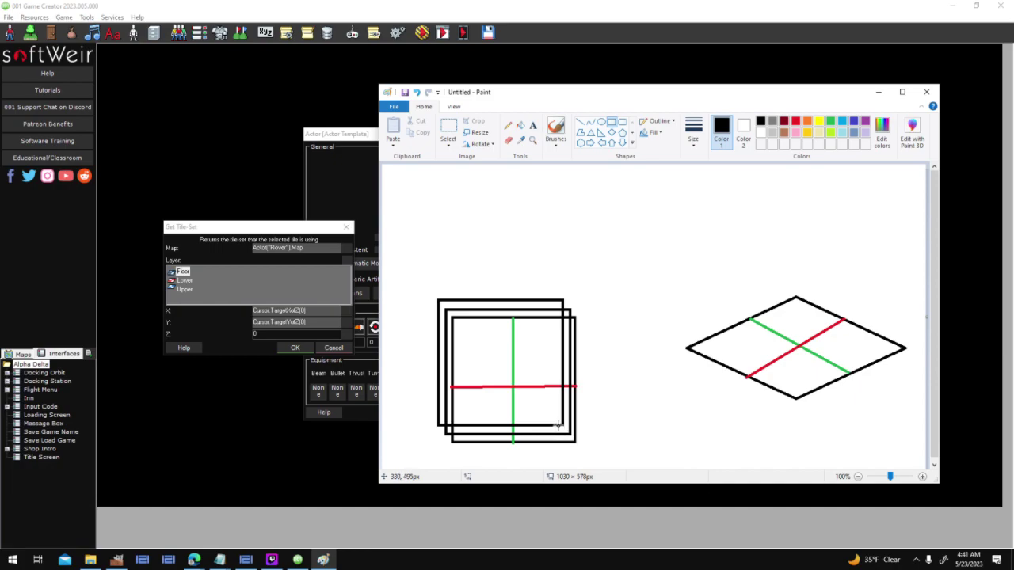
{"action": "left_click_drag", "start_coordinate": [432, 293], "coordinate": [555, 412]}
{"action": "key", "text": "ctrl+z"}
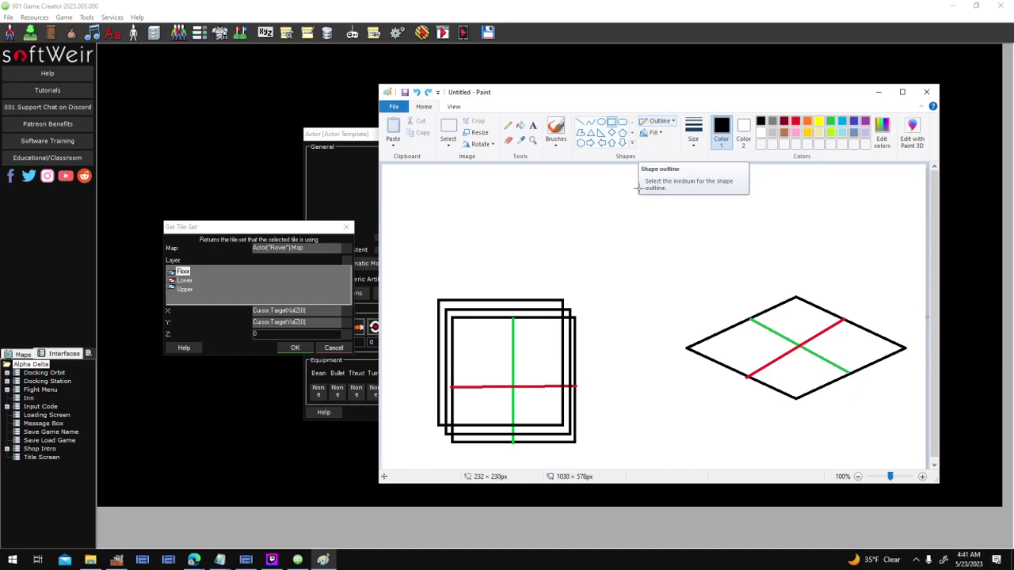
Step: Stack two more black diamonds above the original one, the middle one about 403 × 182 px
{"action": "left_click", "coordinate": [612, 132]}
{"action": "mouse_move", "coordinate": [686, 341]}
{"action": "left_mouse_down"}
{"action": "mouse_move", "coordinate": [821, 323]}
{"action": "mouse_move", "coordinate": [876, 263]}
{"action": "left_mouse_up"}
{"action": "key", "text": "ctrl+z"}
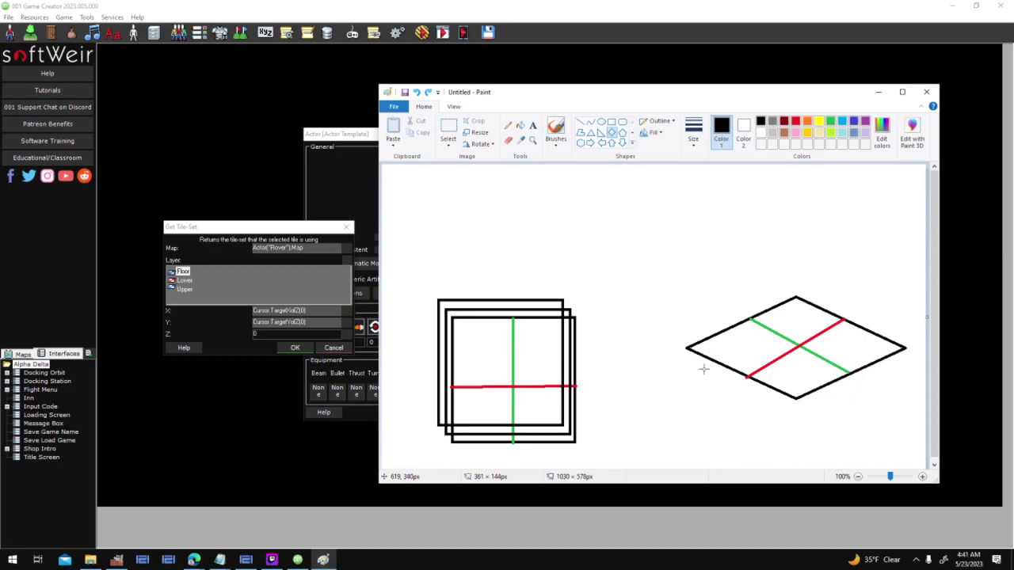
{"action": "mouse_move", "coordinate": [691, 279]}
{"action": "left_mouse_down"}
{"action": "mouse_move", "coordinate": [848, 363]}
{"action": "mouse_move", "coordinate": [904, 373]}
{"action": "left_mouse_up"}
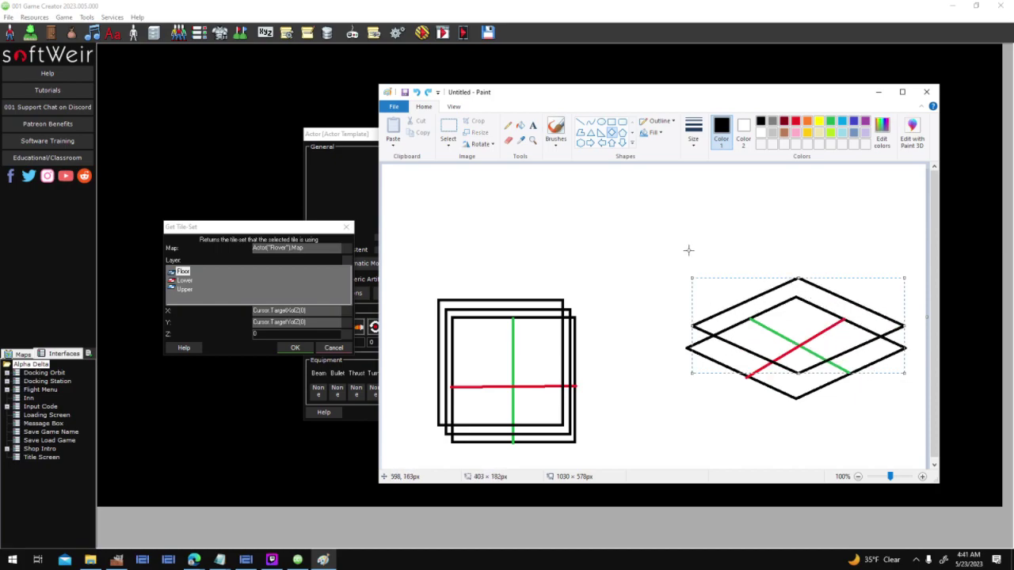
{"action": "left_click_drag", "start_coordinate": [687, 247], "coordinate": [903, 349]}
{"action": "left_click", "coordinate": [780, 407]}
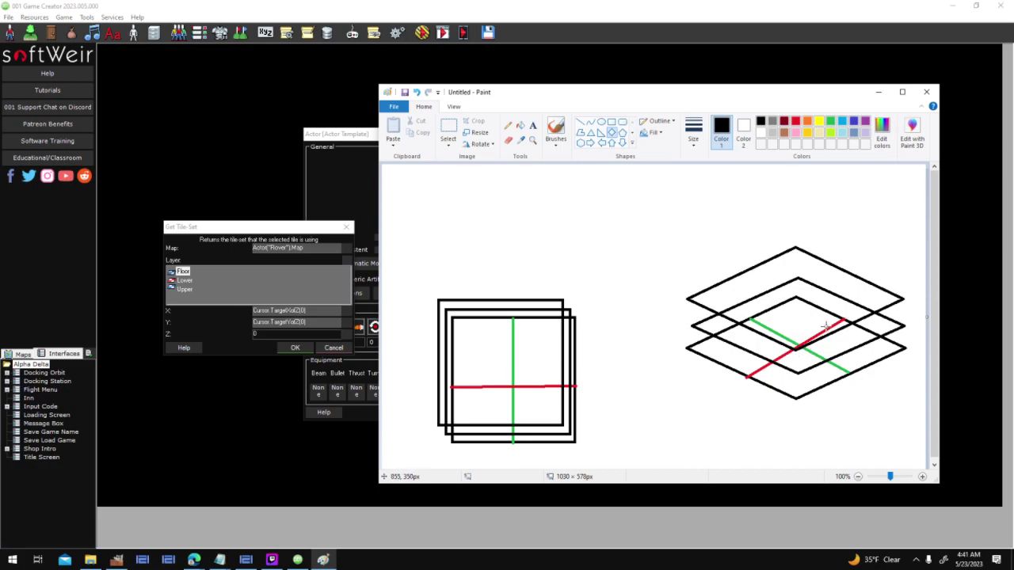
Step: Draw red midlines across the two added squares and the two added diamonds
{"action": "left_click", "coordinate": [797, 121]}
{"action": "mouse_move", "coordinate": [751, 353]}
{"action": "left_mouse_down"}
{"action": "mouse_move", "coordinate": [819, 313]}
{"action": "mouse_move", "coordinate": [795, 322]}
{"action": "left_mouse_up"}
{"action": "key", "text": "ctrl+z"}
{"action": "left_click", "coordinate": [581, 122]}
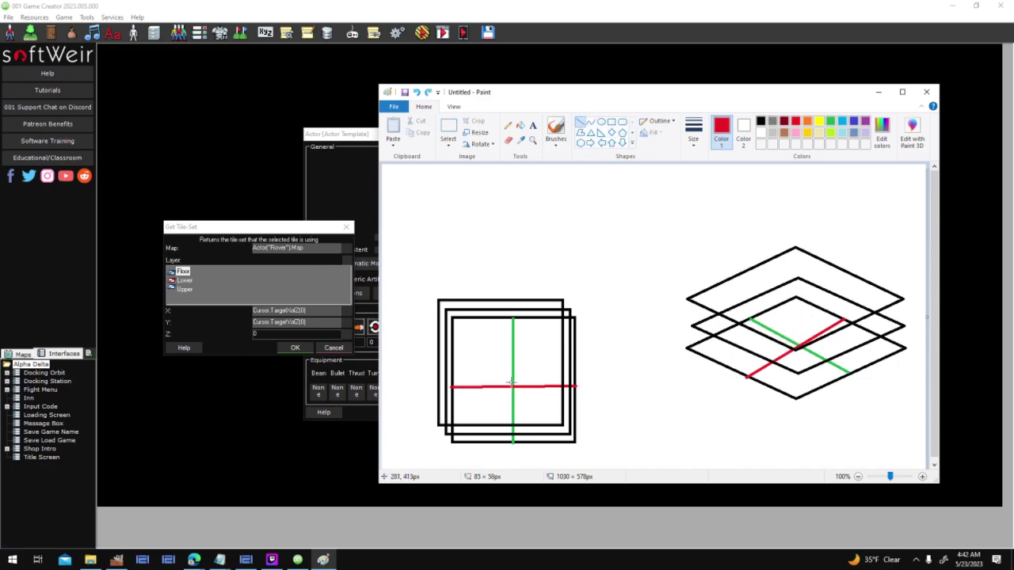
{"action": "left_click_drag", "start_coordinate": [445, 372], "coordinate": [571, 371]}
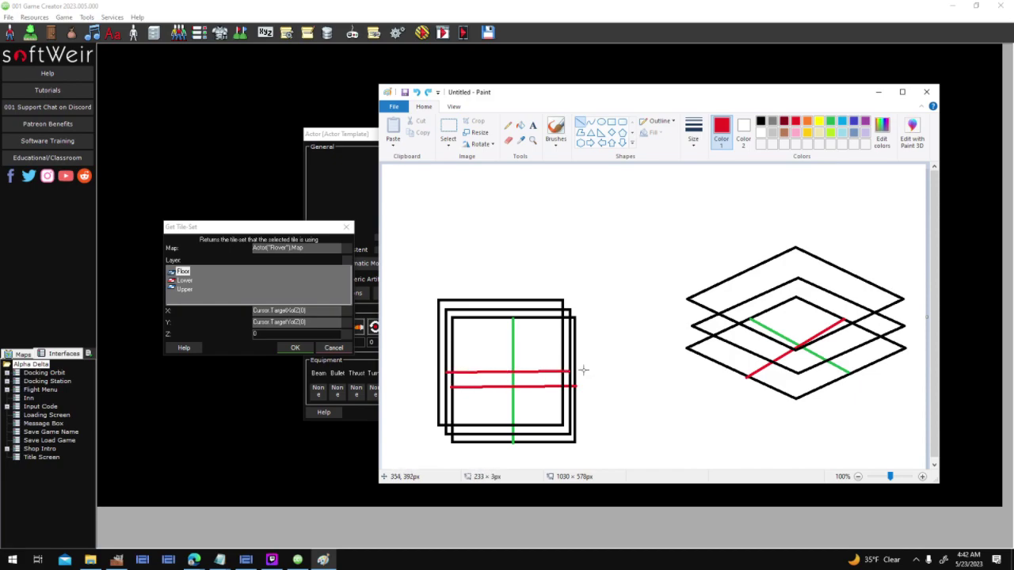
{"action": "left_click_drag", "start_coordinate": [746, 349], "coordinate": [850, 302]}
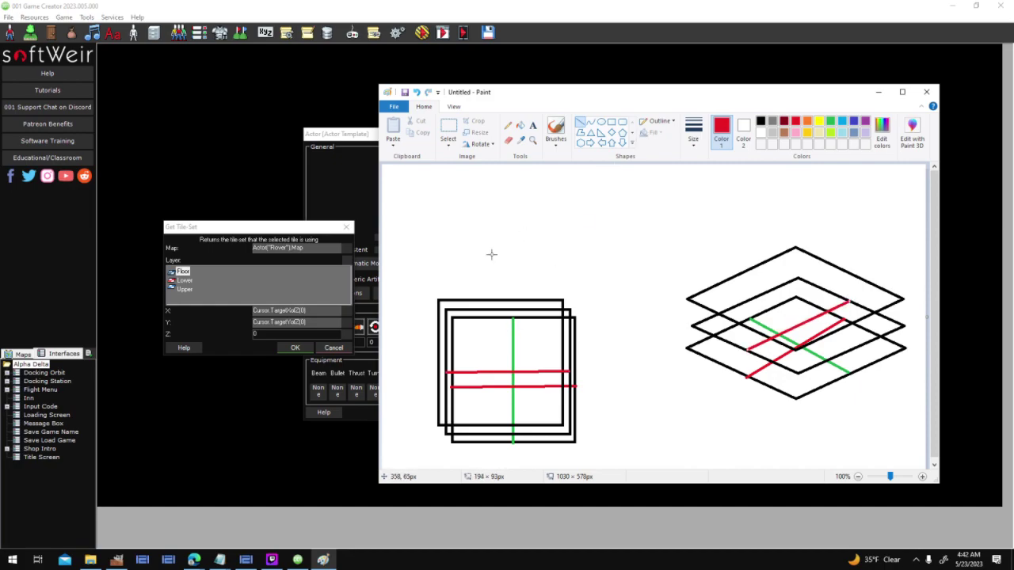
{"action": "left_click_drag", "start_coordinate": [438, 361], "coordinate": [562, 358]}
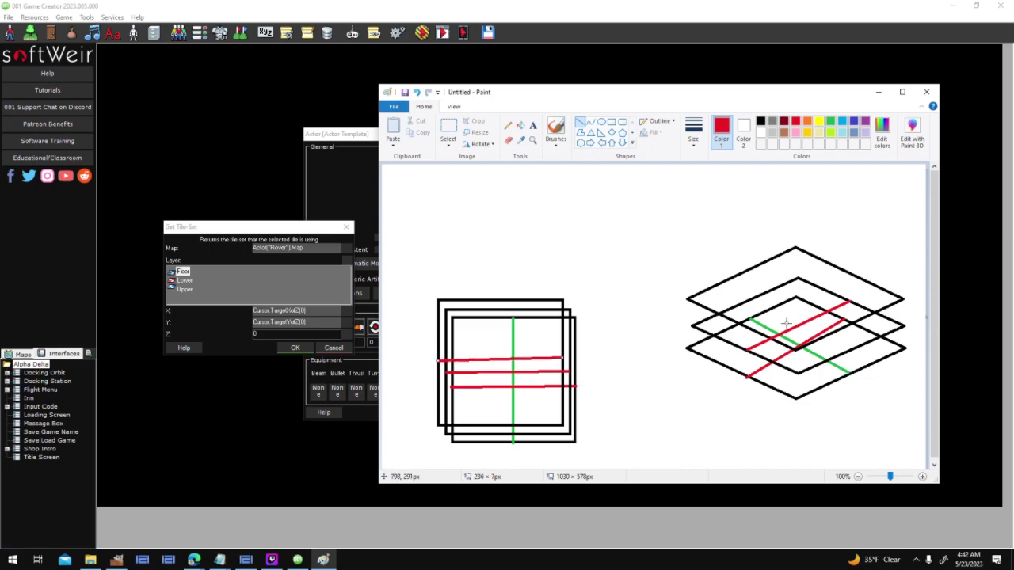
{"action": "left_click_drag", "start_coordinate": [741, 323], "coordinate": [845, 270]}
Step: Change the line color to green and draw vertical midlines through the two added squares
{"action": "left_click", "coordinate": [830, 121]}
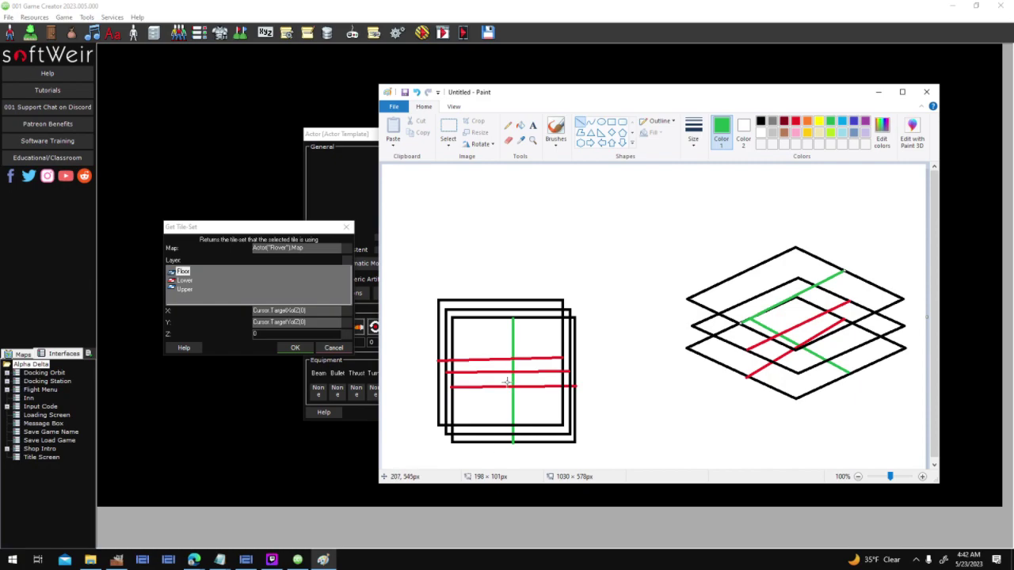
{"action": "left_click_drag", "start_coordinate": [502, 311], "coordinate": [499, 432]}
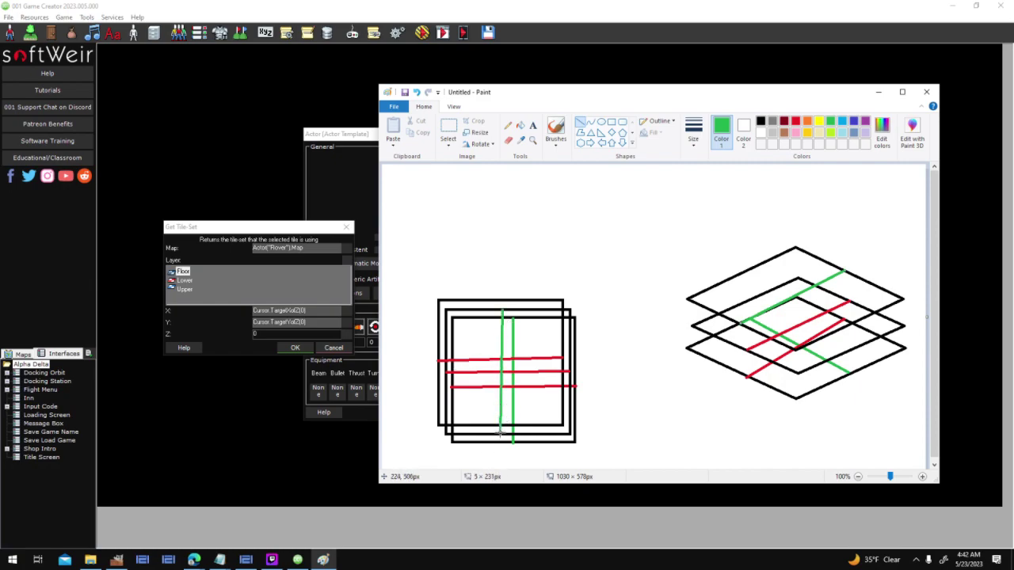
{"action": "left_click_drag", "start_coordinate": [495, 301], "coordinate": [491, 420]}
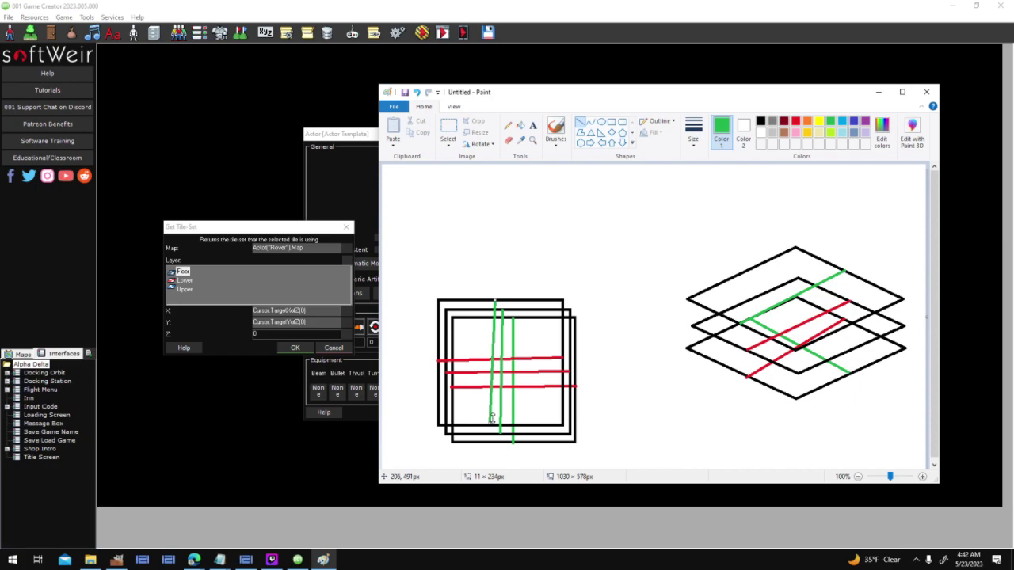
{"action": "left_click", "coordinate": [271, 560]}
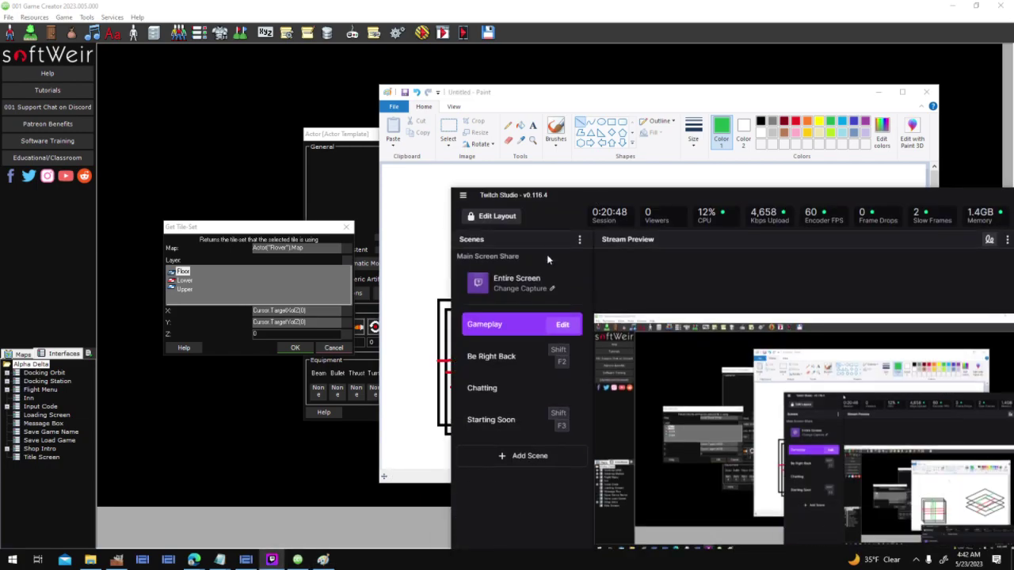
{"action": "left_click", "coordinate": [499, 290]}
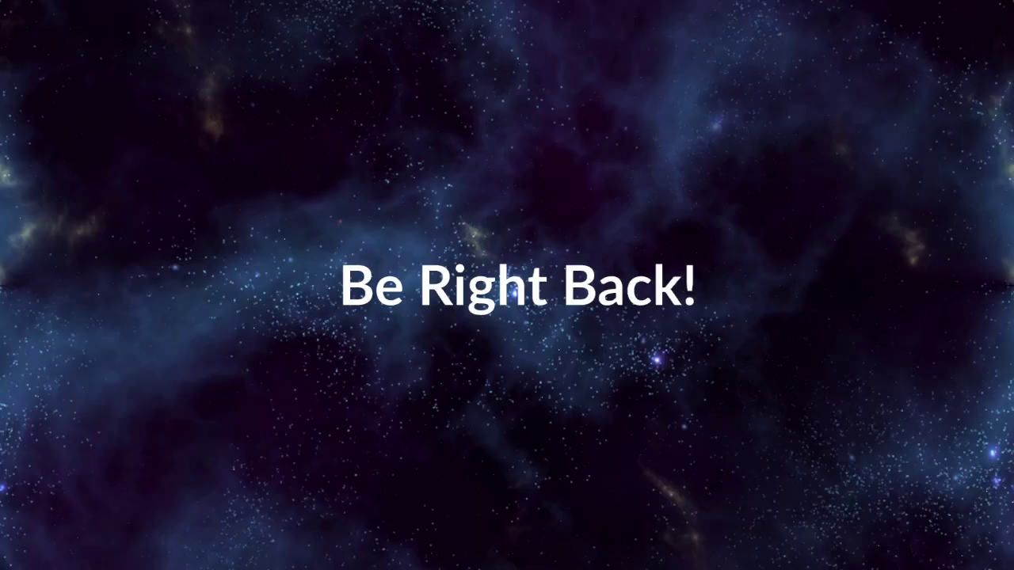
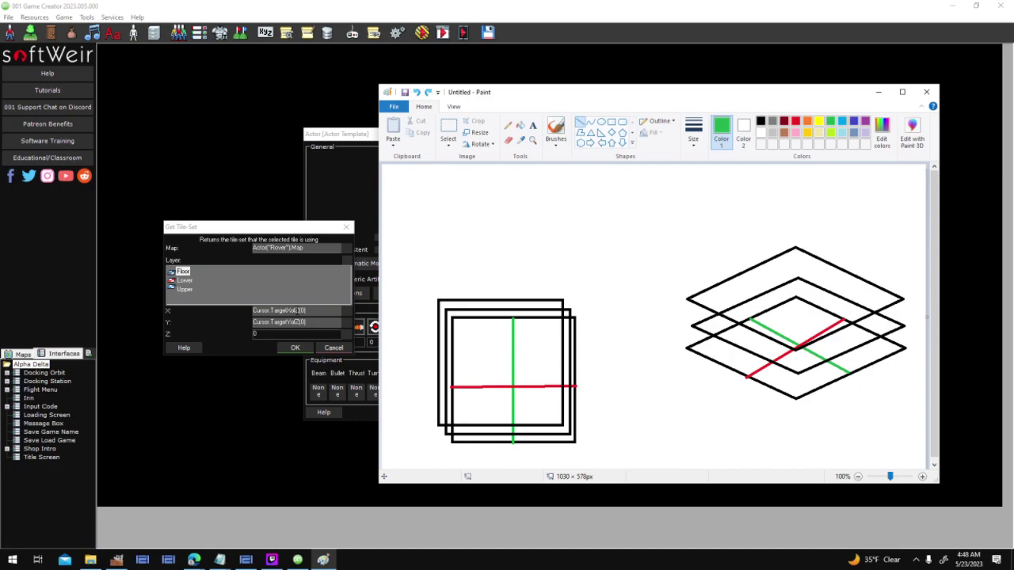
{"action": "left_click_drag", "start_coordinate": [296, 311], "coordinate": [317, 311]}
{"action": "left_click", "coordinate": [322, 560]}
{"action": "left_click_drag", "start_coordinate": [690, 357], "coordinate": [685, 351]}
{"action": "key", "text": "ctrl+z"}
Step: Return to the Get Tile-Set dialog, accept it, and complete the When condition by comparing the value with = "Resources"
{"action": "left_click", "coordinate": [246, 230]}
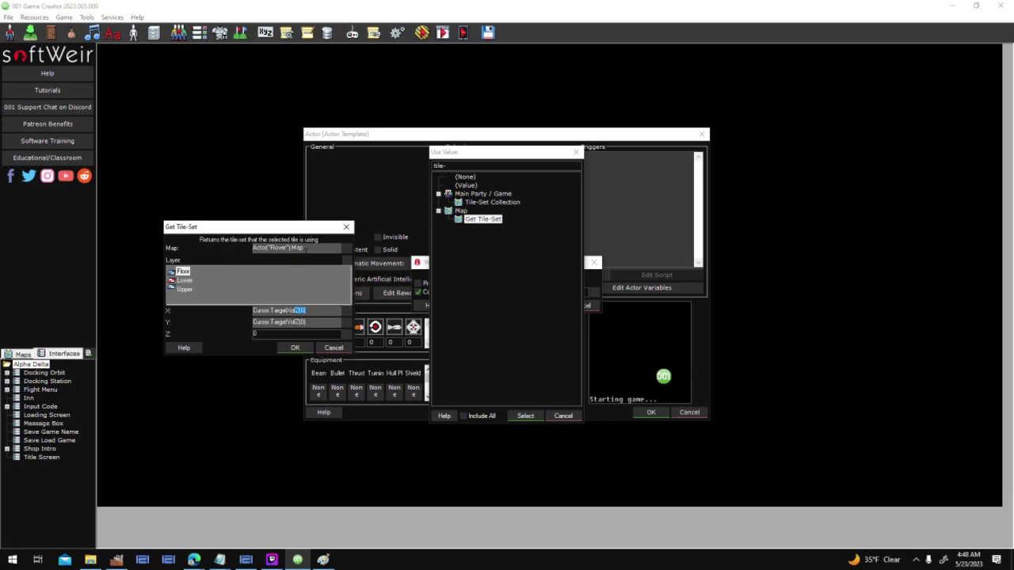
{"action": "left_click_drag", "start_coordinate": [230, 231], "coordinate": [521, 239]}
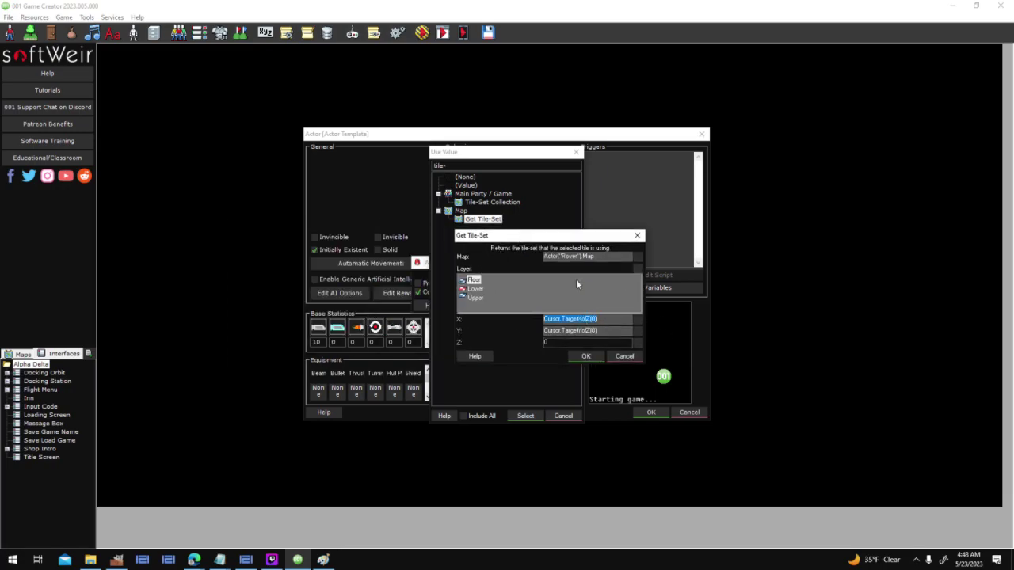
{"action": "left_click", "coordinate": [587, 356]}
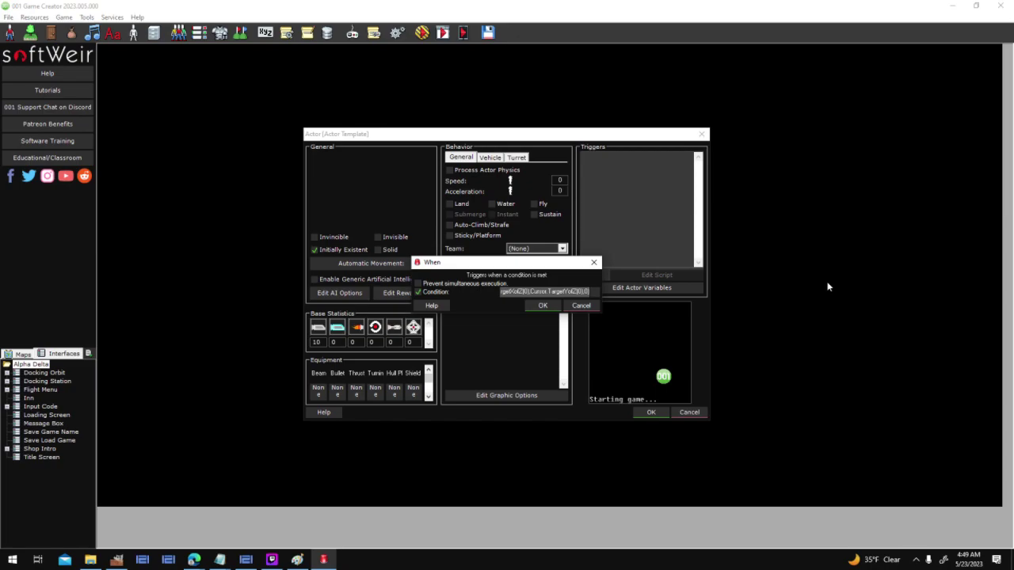
{"action": "type", "text": "= \""}
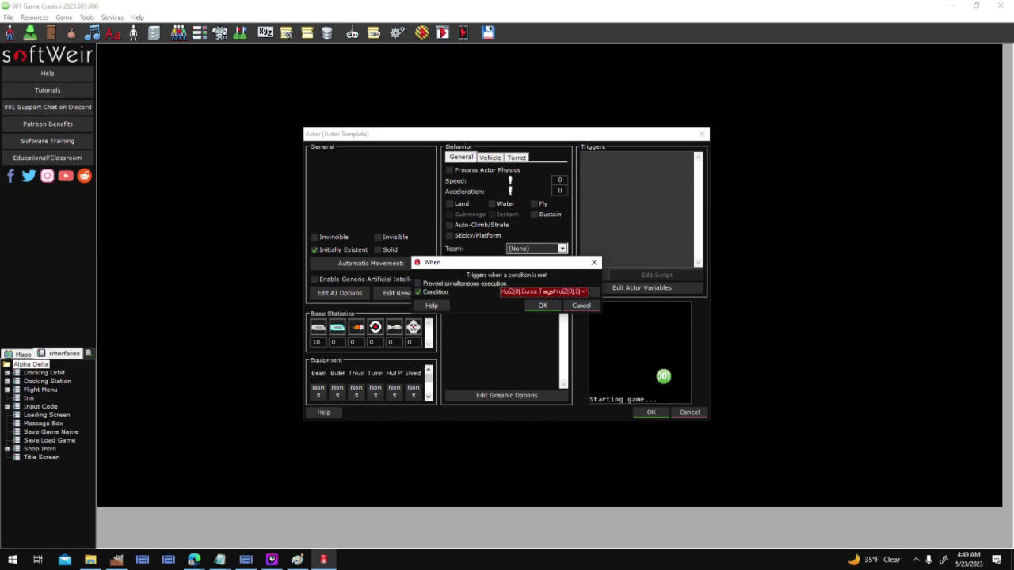
{"action": "type", "text": "Resources\""}
{"action": "key", "text": "Return"}
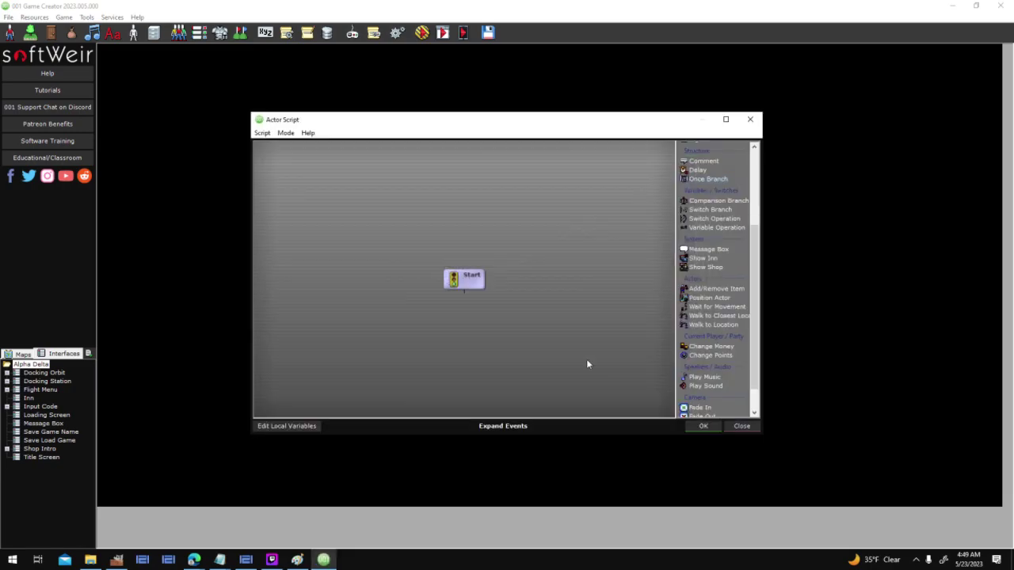
Step: Accept the trigger's script without adding events, and save the Tile Frame actor template
{"action": "left_click", "coordinate": [703, 426]}
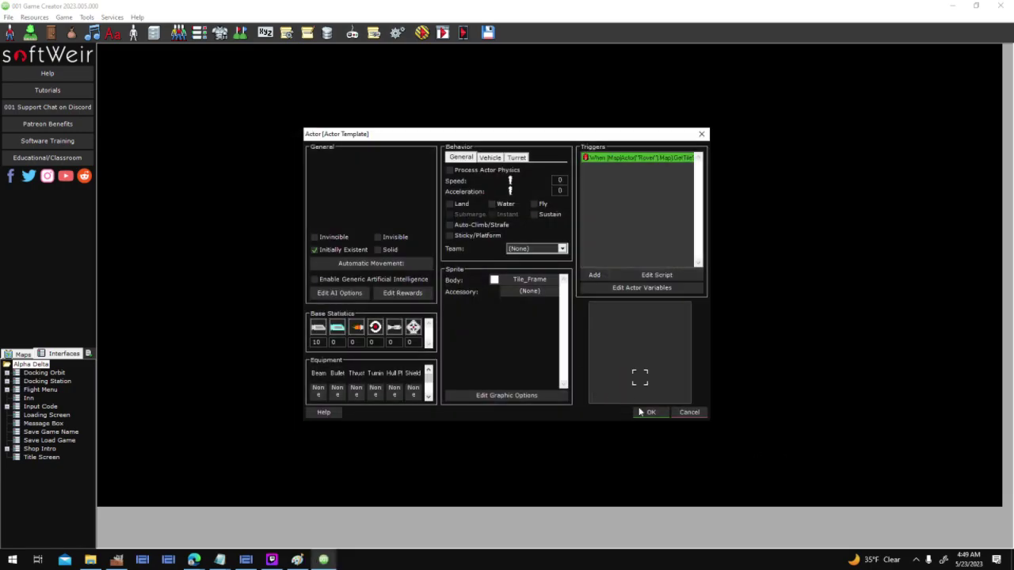
{"action": "left_click", "coordinate": [642, 412]}
{"action": "left_click", "coordinate": [565, 392]}
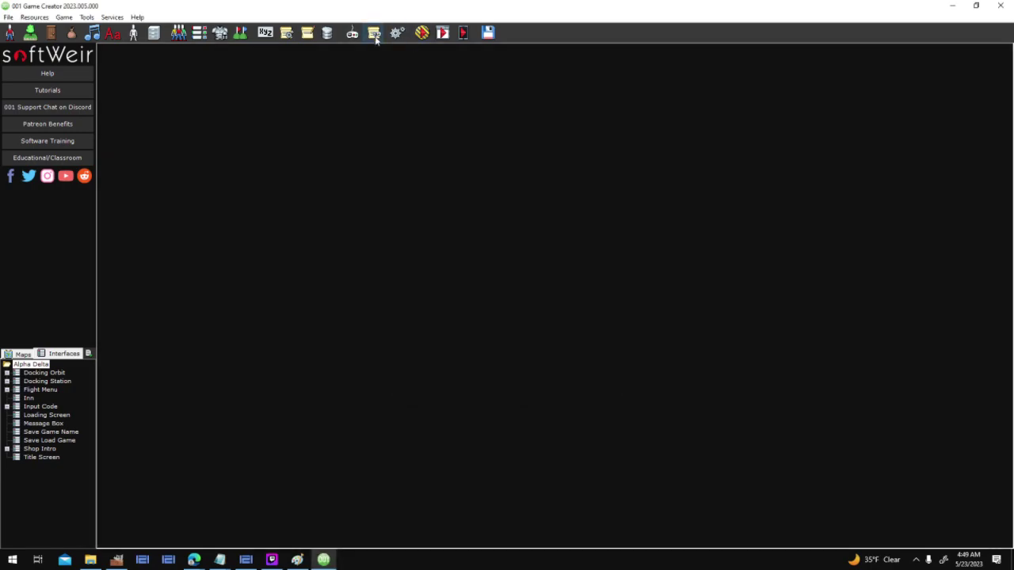
Step: Open the script of the first left-click control combination in the Cursor input set and maximize the script window
{"action": "left_click", "coordinate": [375, 34]}
{"action": "left_click", "coordinate": [321, 166]}
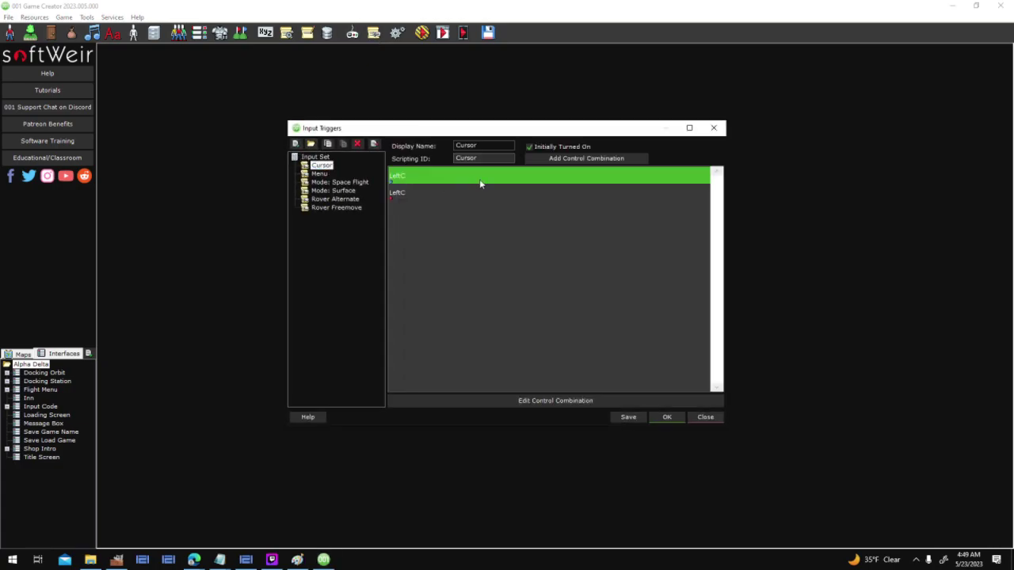
{"action": "double_click", "coordinate": [479, 180]}
{"action": "left_click", "coordinate": [533, 316]}
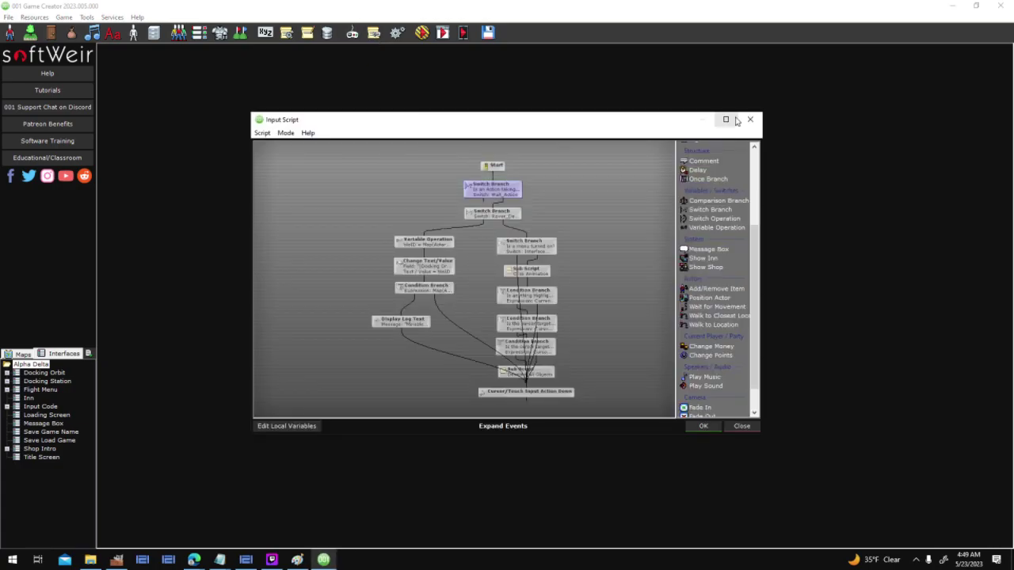
{"action": "left_click", "coordinate": [727, 119]}
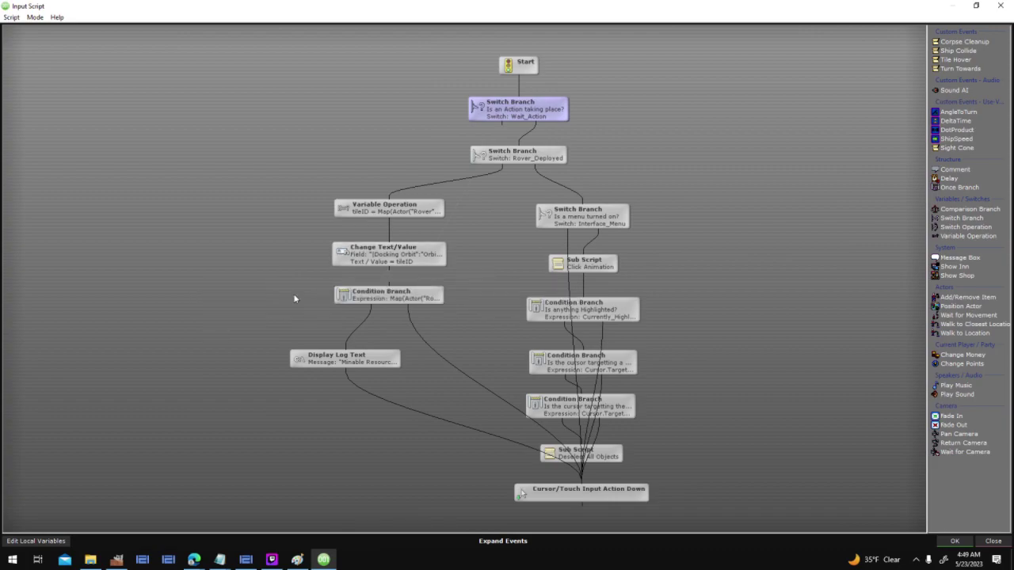
Step: Move the tile-set Condition Branch and its Display Log Text event aside and delete both from the script
{"action": "left_click_drag", "start_coordinate": [294, 299], "coordinate": [178, 400]}
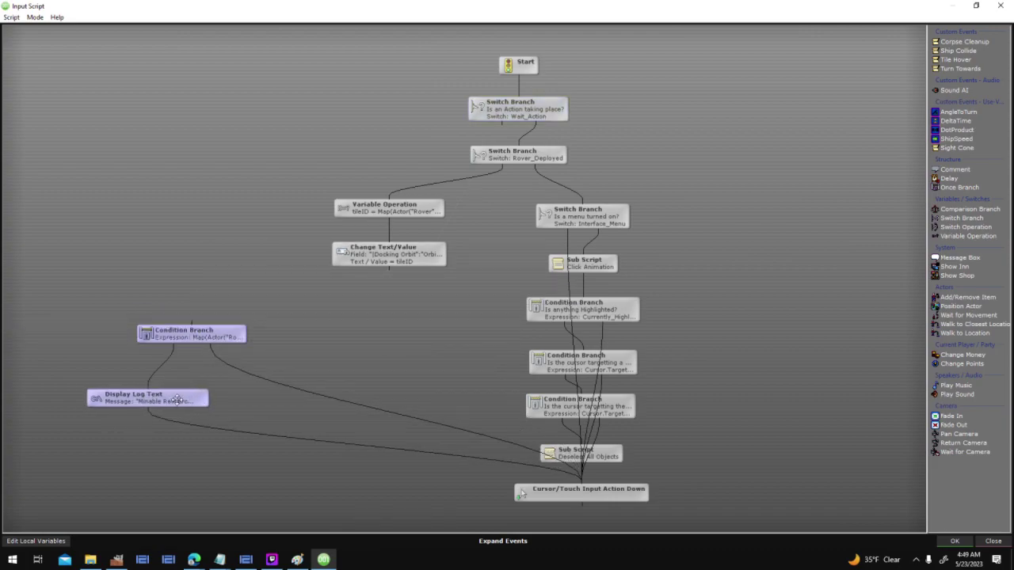
{"action": "left_click", "coordinate": [176, 397]}
{"action": "key", "text": "Delete"}
{"action": "left_click", "coordinate": [226, 337]}
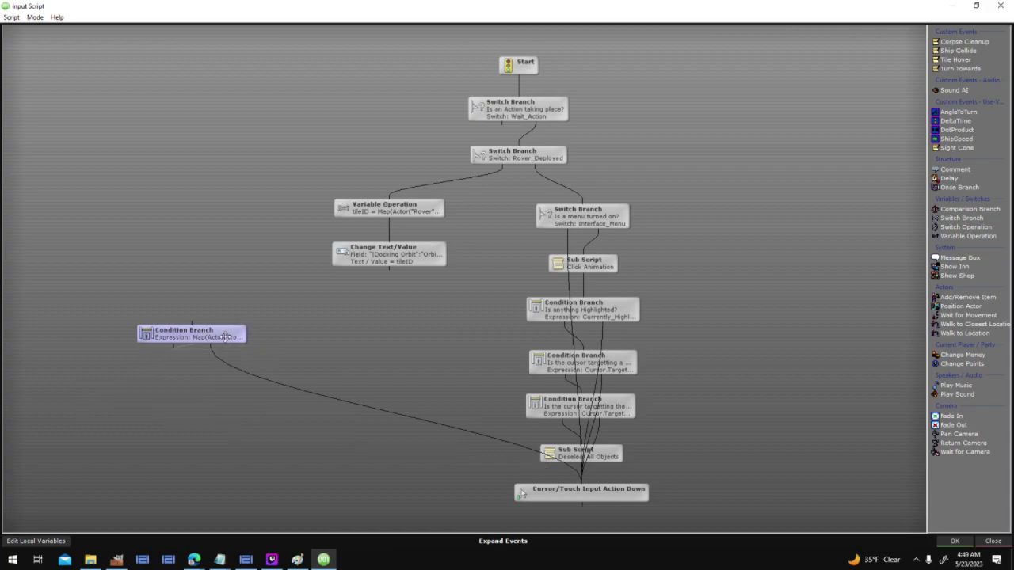
{"action": "key", "text": "Delete"}
Step: Connect Change Text/Value to the Cursor/Touch Input Action Down event, and save the script and the input triggers
{"action": "left_click_drag", "start_coordinate": [388, 270], "coordinate": [521, 493]}
{"action": "left_click", "coordinate": [955, 541]}
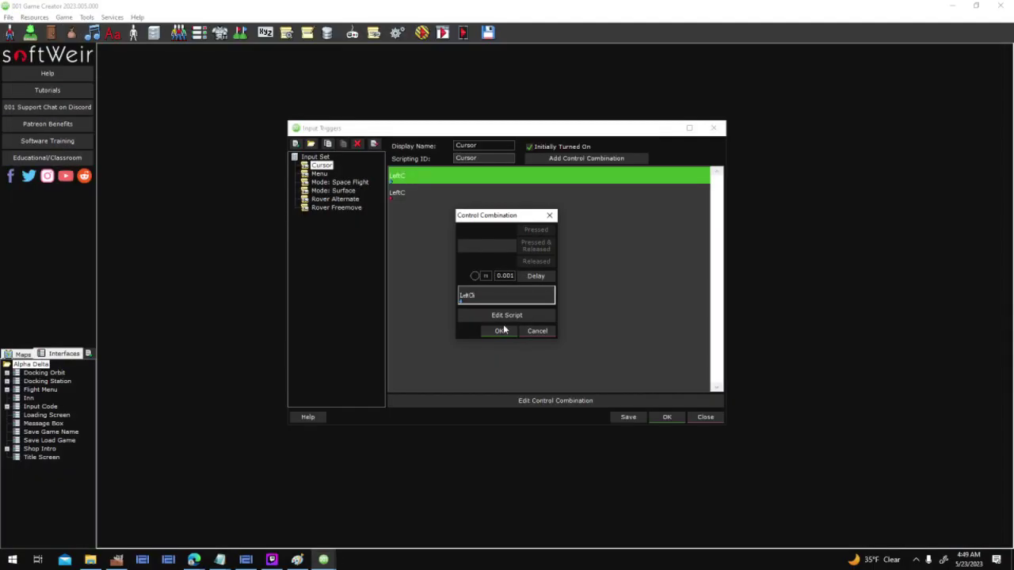
{"action": "left_click", "coordinate": [498, 330]}
{"action": "left_click", "coordinate": [664, 418]}
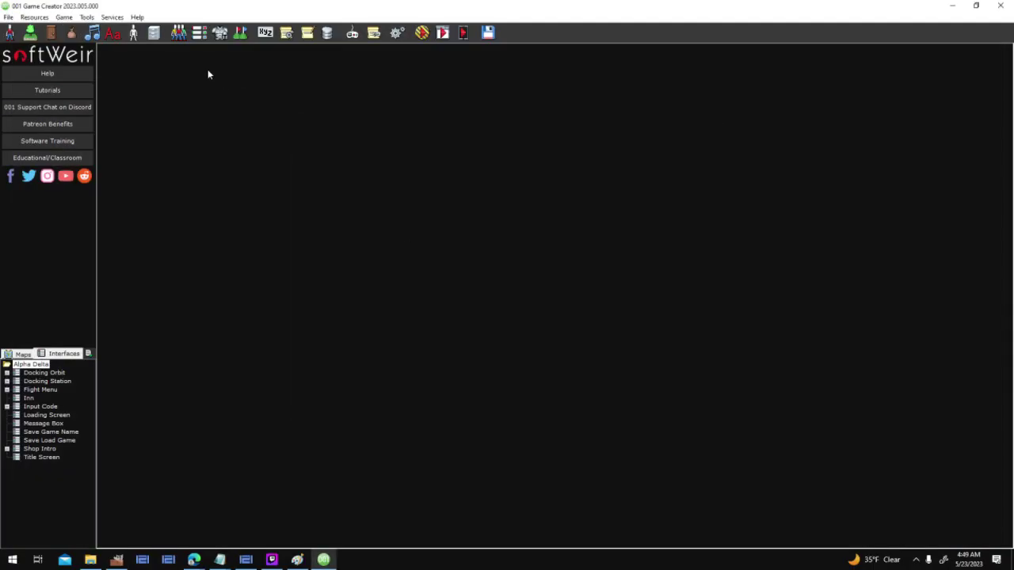
Step: Check the script of the Tile Frame actor template's trigger, and accept the script and the template
{"action": "left_click", "coordinate": [133, 33]}
{"action": "left_click", "coordinate": [432, 341]}
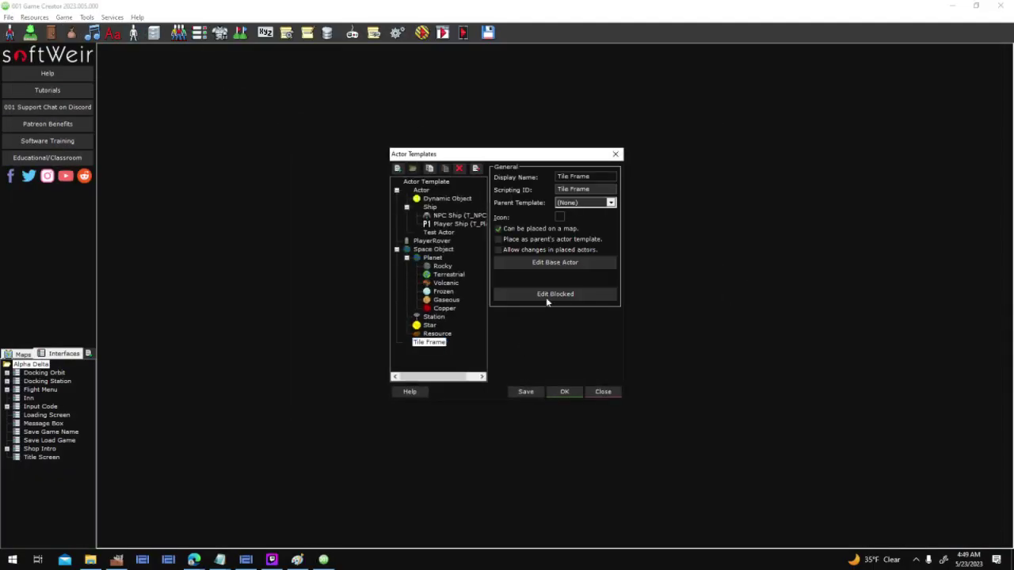
{"action": "left_click", "coordinate": [595, 261]}
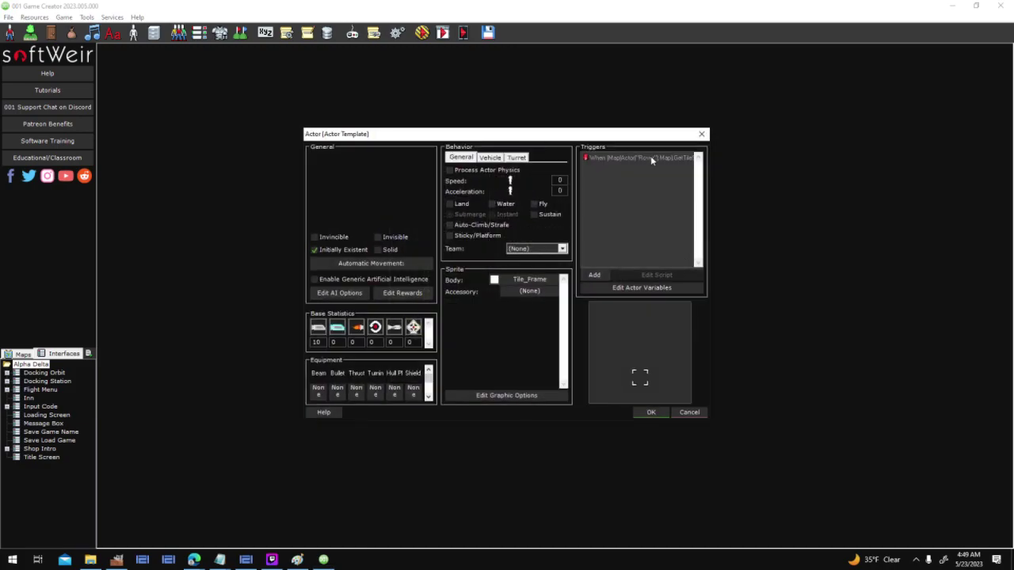
{"action": "double_click", "coordinate": [650, 158]}
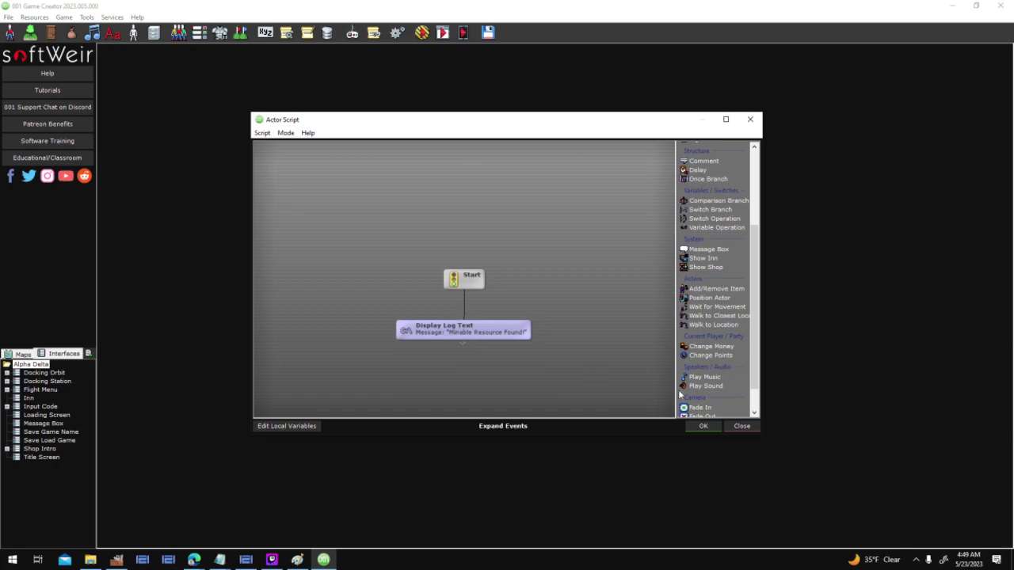
{"action": "left_click", "coordinate": [703, 425]}
{"action": "left_click", "coordinate": [649, 411]}
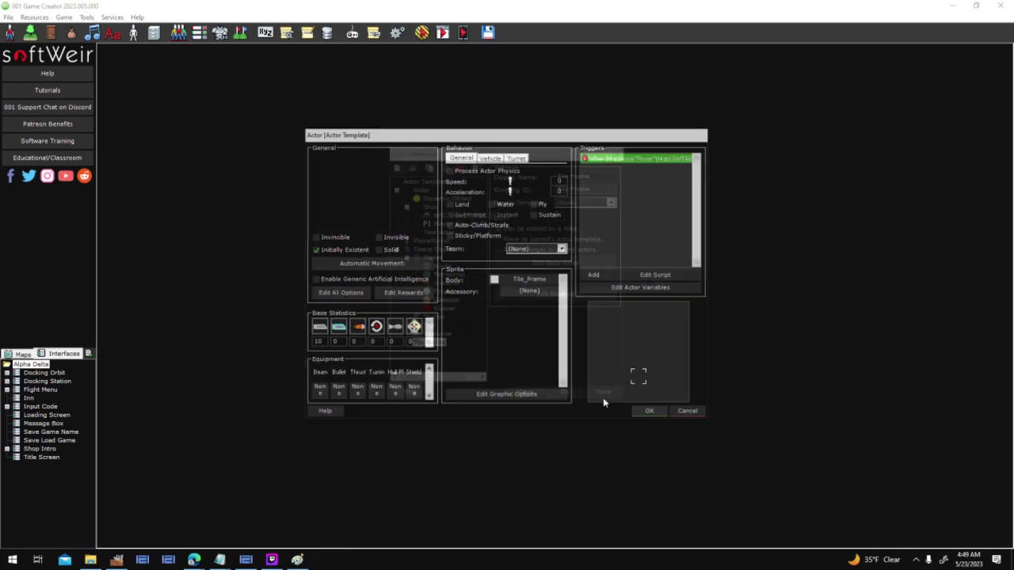
{"action": "left_click", "coordinate": [564, 393]}
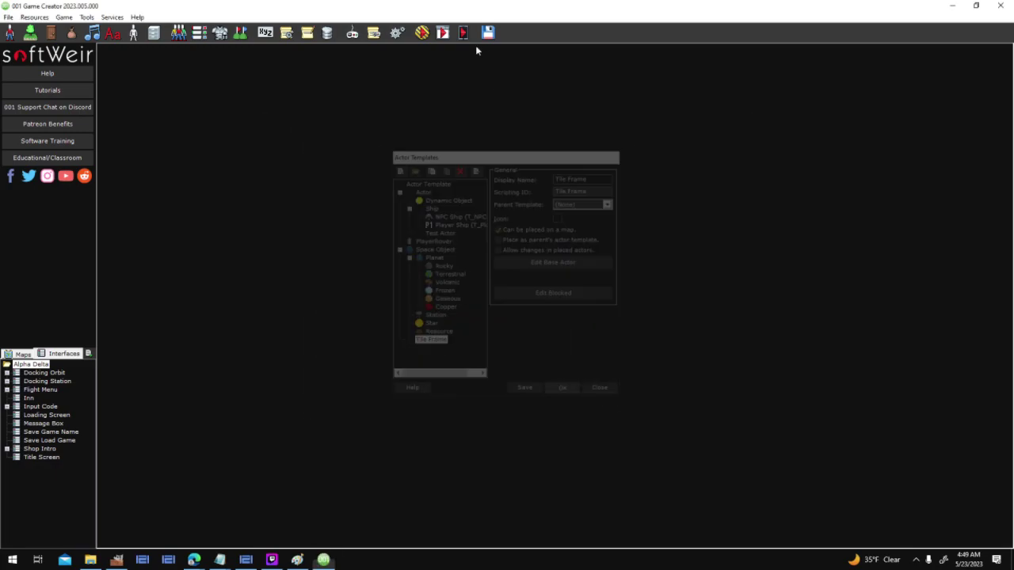
Step: Run the game, start a new game, and target and scan the yellow planet
{"action": "left_click", "coordinate": [422, 33]}
{"action": "key", "text": "Return"}
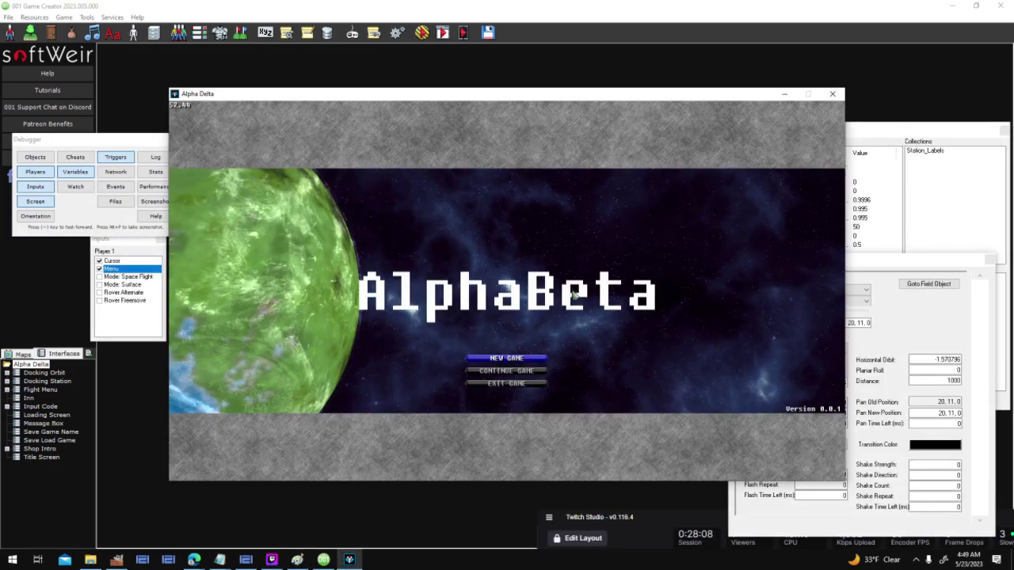
{"action": "left_click", "coordinate": [528, 360]}
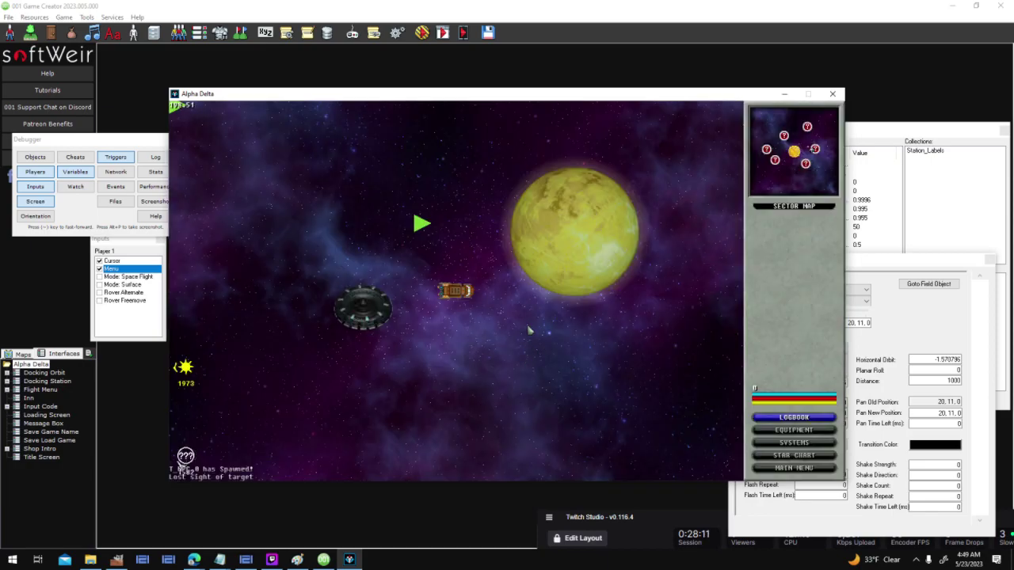
{"action": "left_click", "coordinate": [582, 247]}
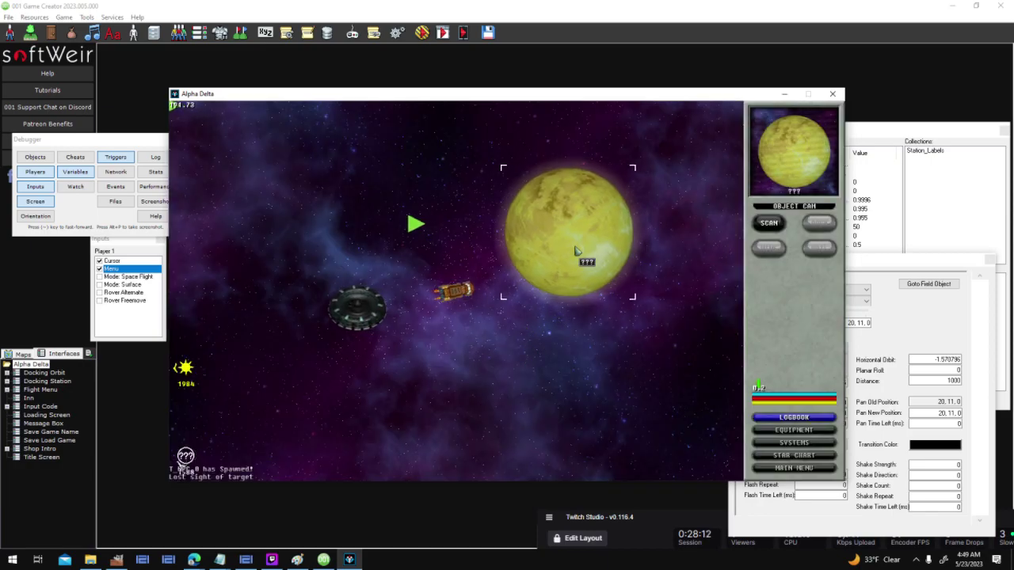
{"action": "left_click", "coordinate": [768, 223]}
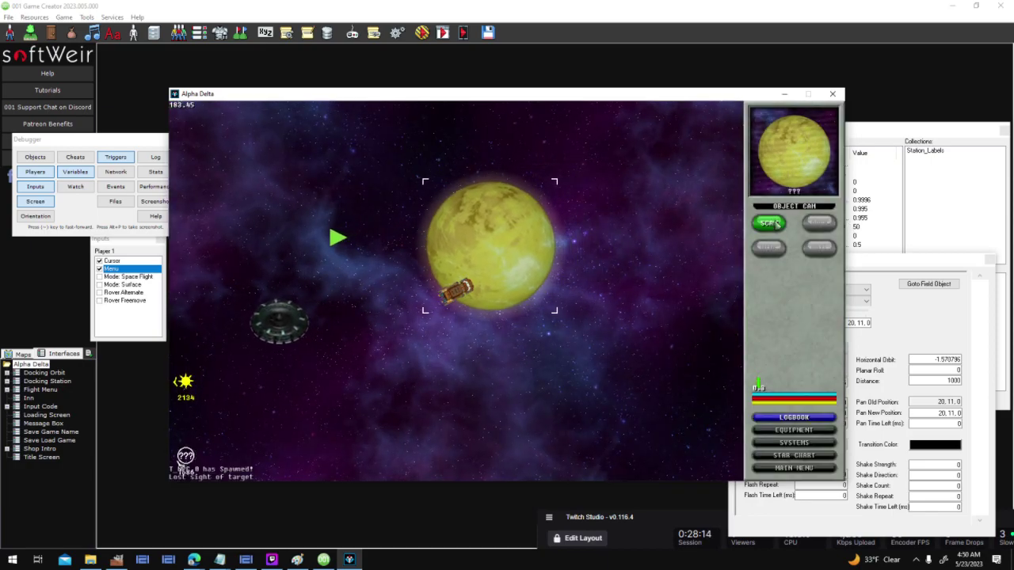
Step: Lower the system volume and dock at the scanned planet Athos
{"action": "key", "text": "XF86AudioLowerVolume"}
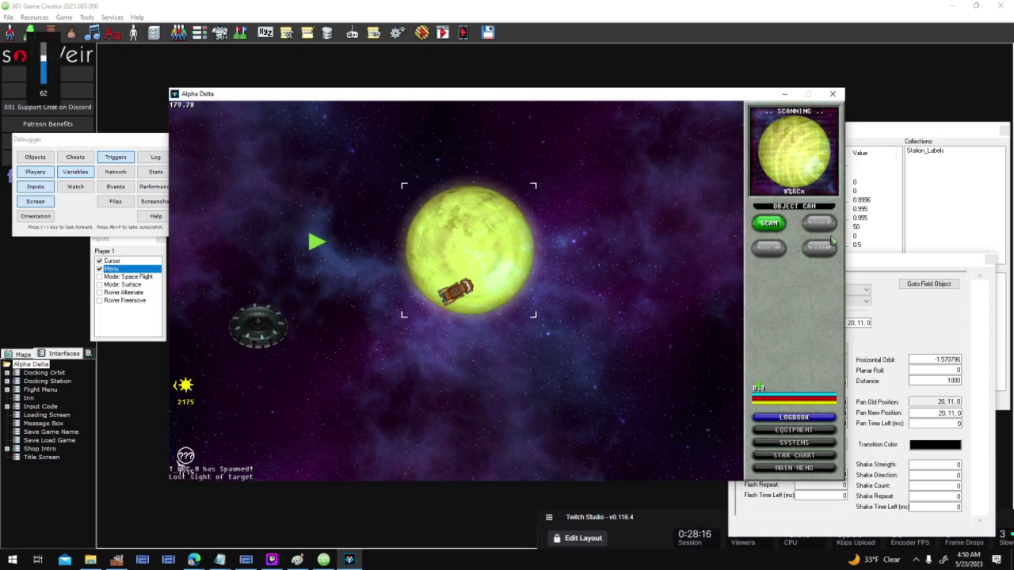
{"action": "key", "text": "XF86AudioLowerVolume"}
{"action": "key", "text": "XF86AudioLowerVolume"}
{"action": "key", "text": "XF86AudioLowerVolume"}
{"action": "key", "text": "XF86AudioLowerVolume"}
{"action": "key", "text": "XF86AudioLowerVolume"}
{"action": "key", "text": "XF86AudioLowerVolume"}
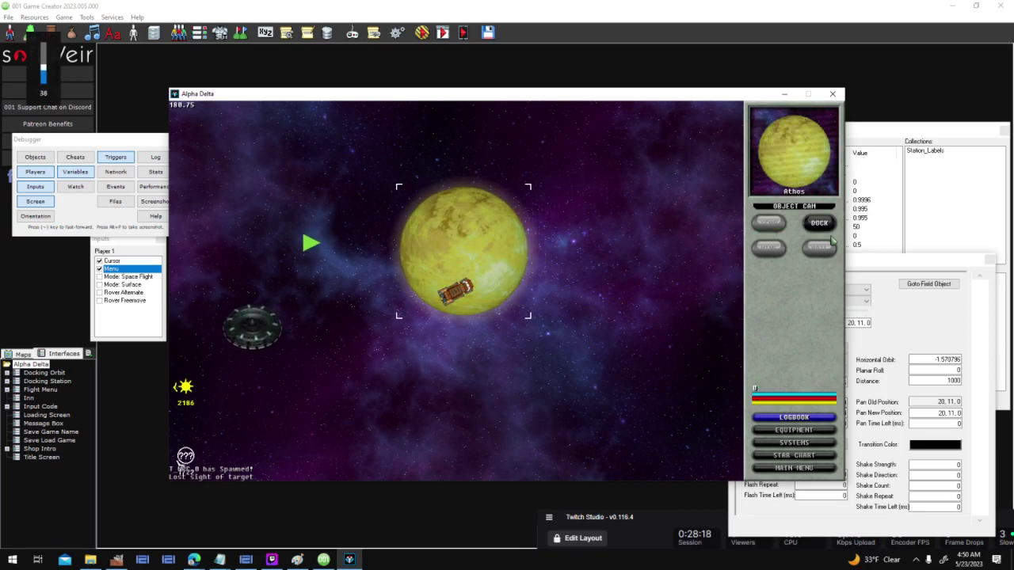
{"action": "left_click", "coordinate": [819, 223]}
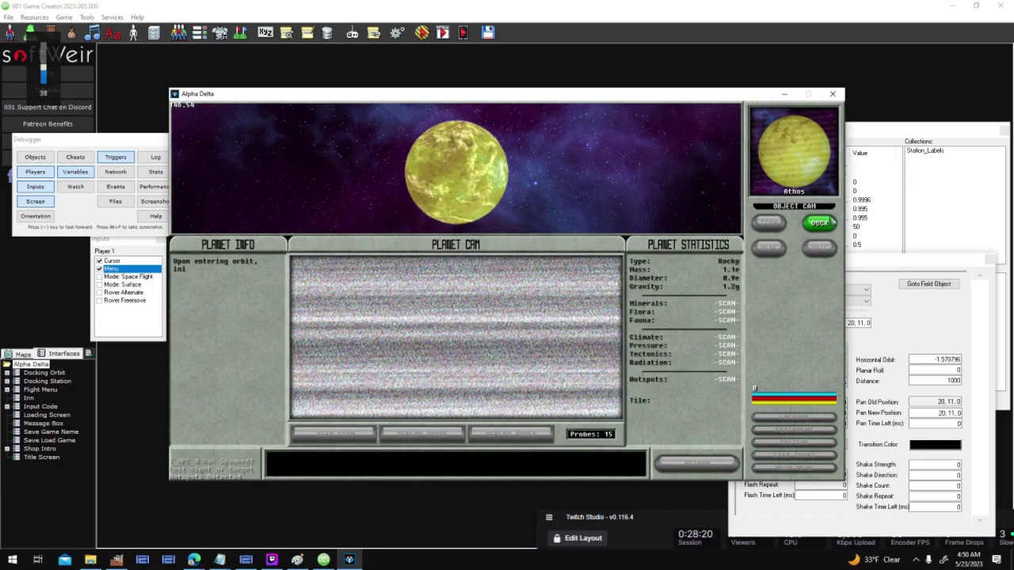
{"action": "key", "text": "XF86AudioLowerVolume"}
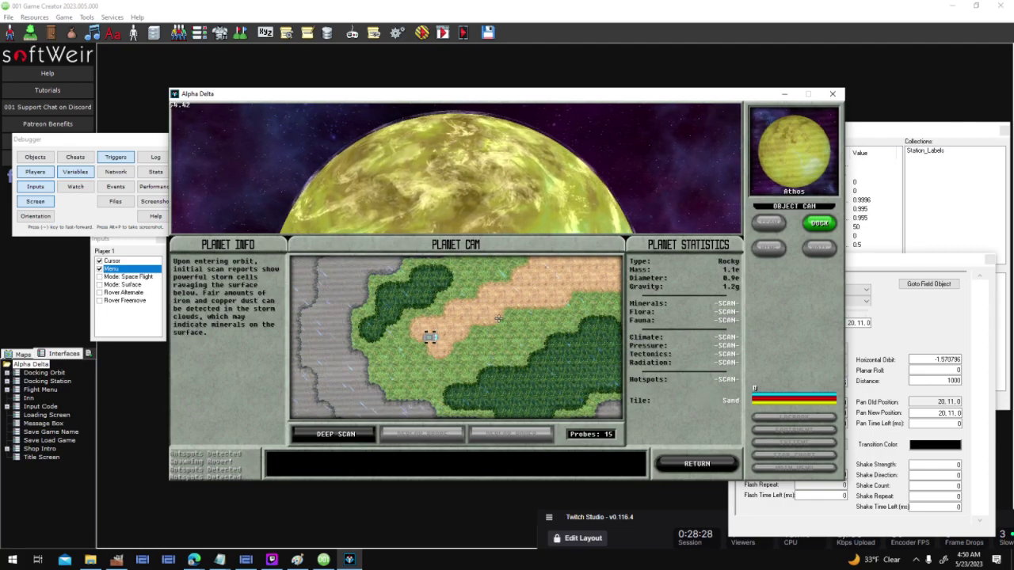
Step: Test moving the rover up on the planet surface, ignoring the script error, and close the game
{"action": "key", "text": "Up"}
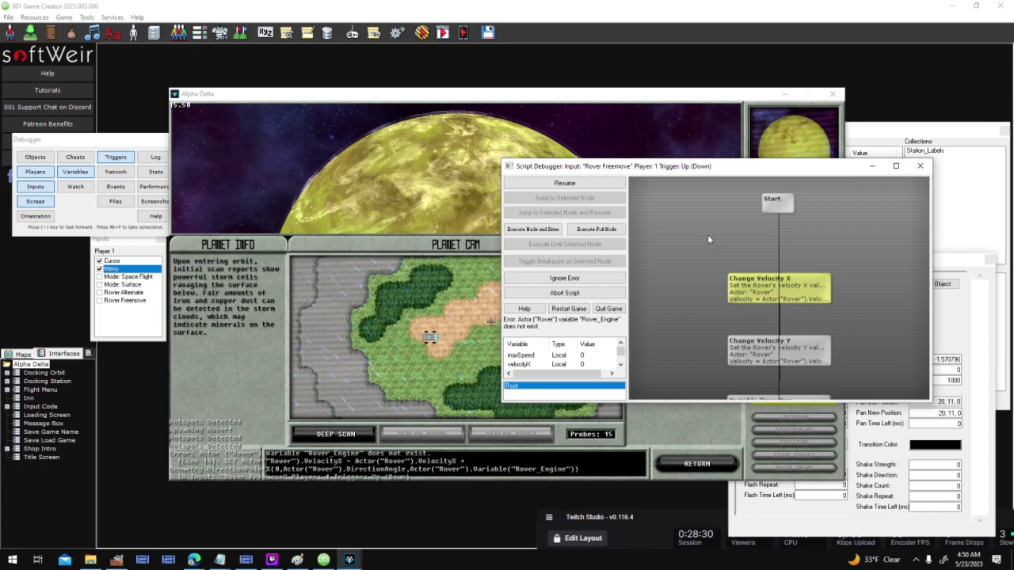
{"action": "left_click", "coordinate": [586, 279]}
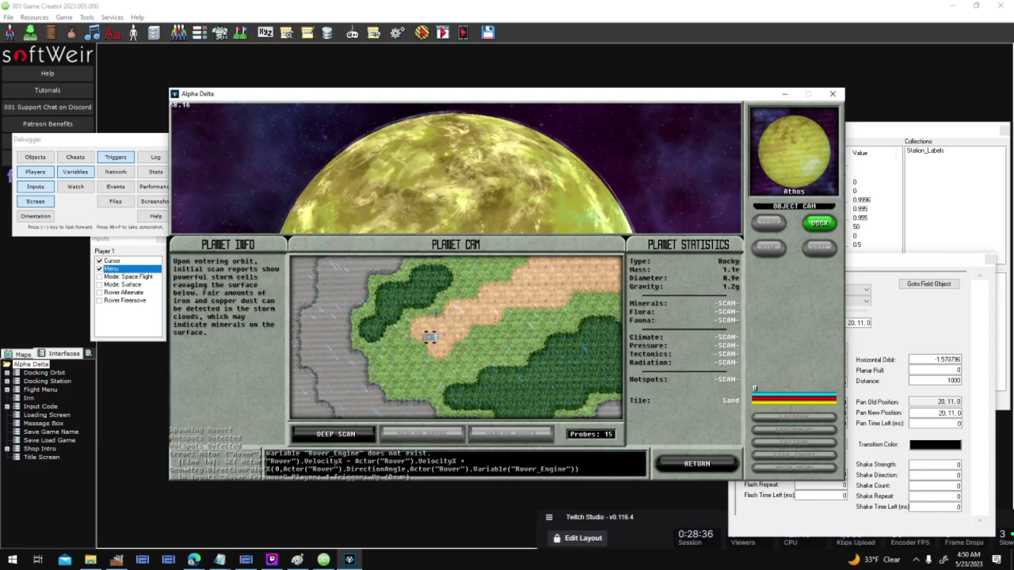
{"action": "key", "text": "Up"}
{"action": "key", "text": "Up"}
{"action": "key", "text": "Up"}
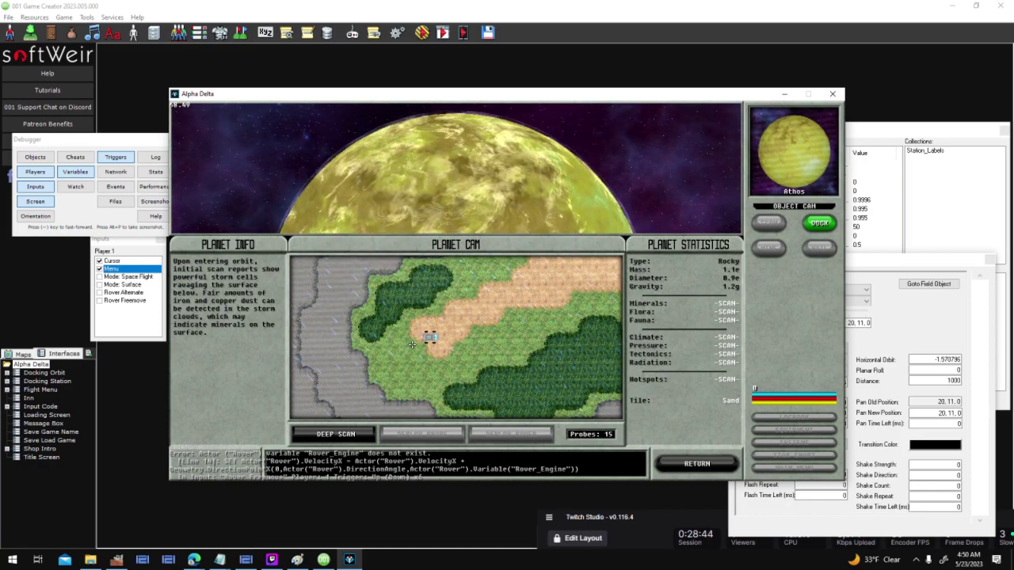
{"action": "key", "text": "Up"}
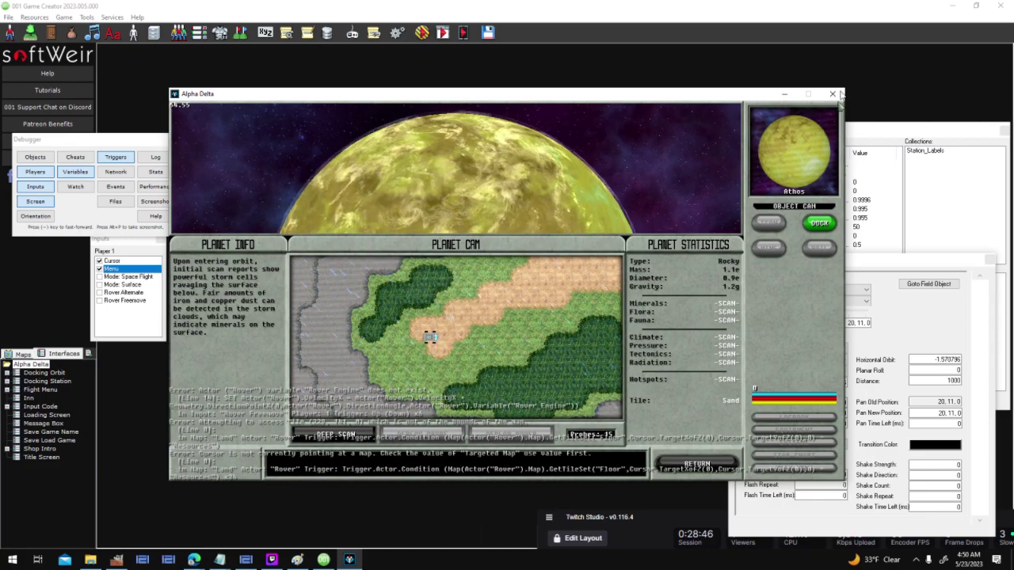
{"action": "left_click", "coordinate": [832, 94]}
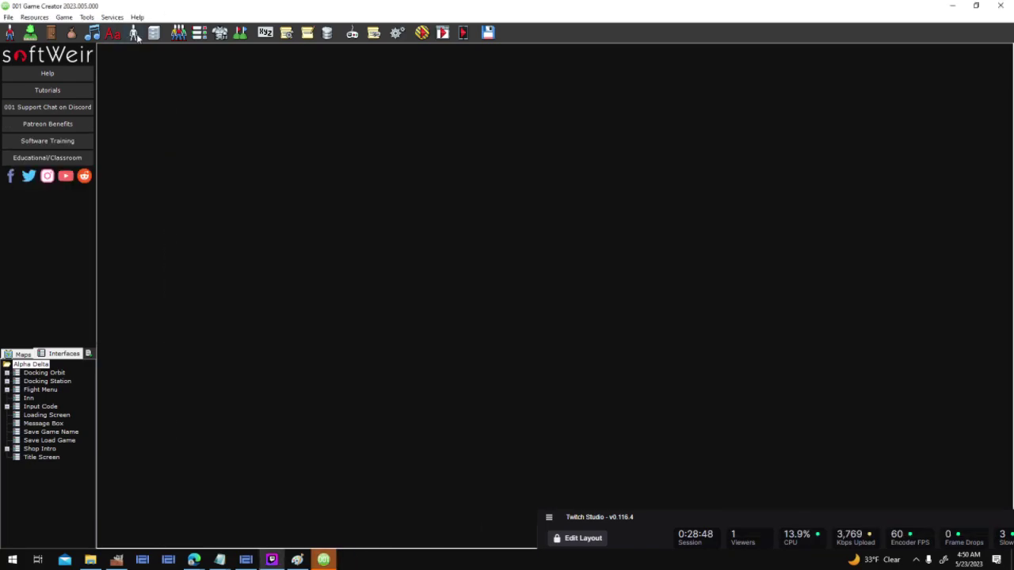
Step: Open the script of the last control combination in the Menu input set and its Tile Frame Create Actor event
{"action": "left_click", "coordinate": [135, 33]}
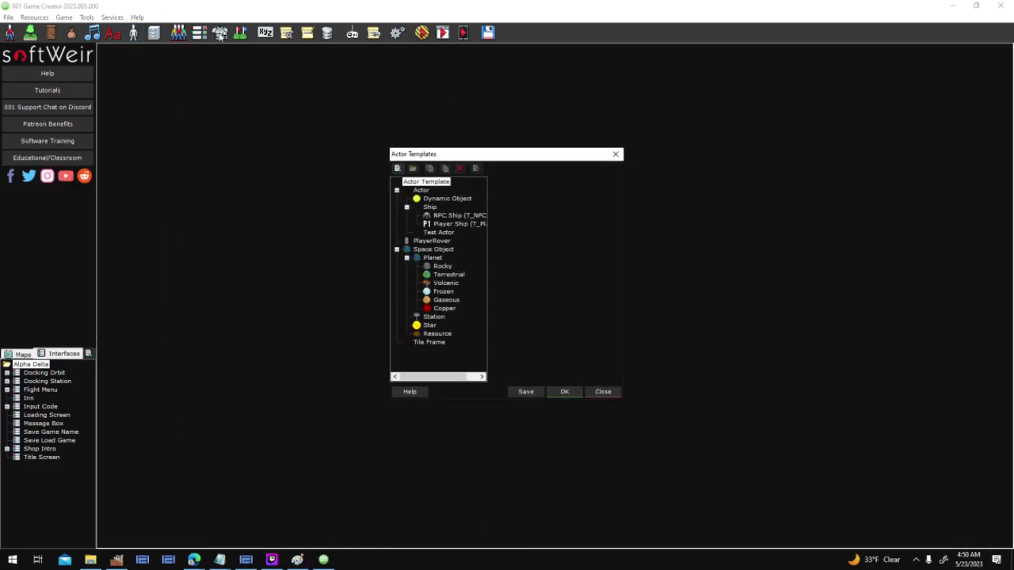
{"action": "left_click", "coordinate": [565, 393]}
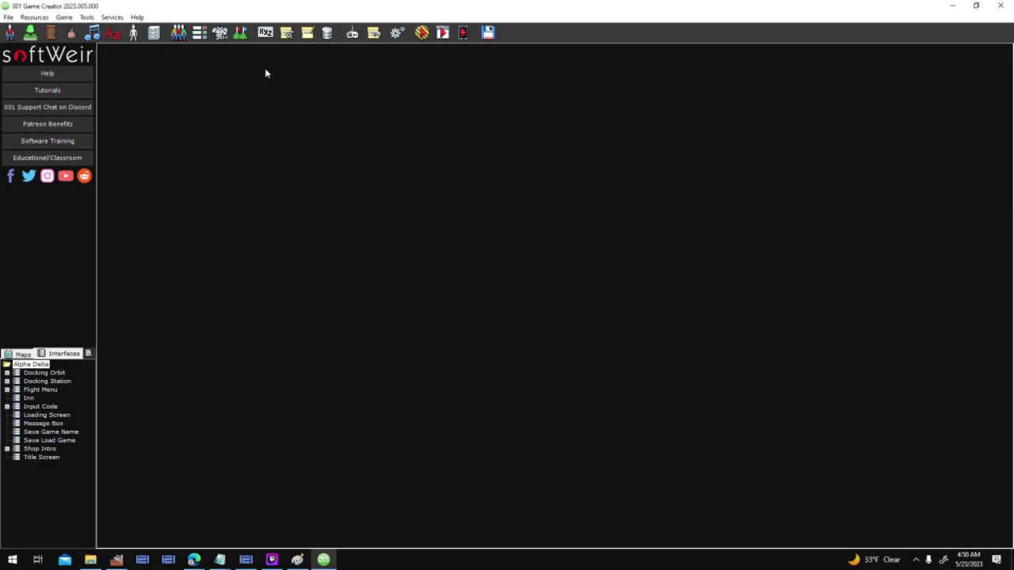
{"action": "left_click", "coordinate": [373, 34]}
{"action": "left_click", "coordinate": [319, 173]}
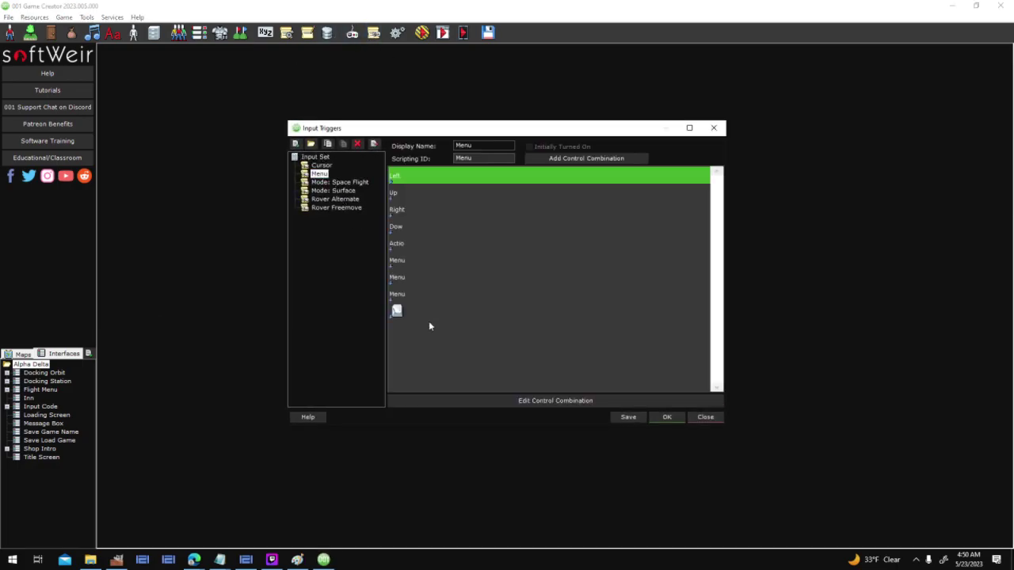
{"action": "double_click", "coordinate": [438, 314]}
{"action": "left_click", "coordinate": [538, 316]}
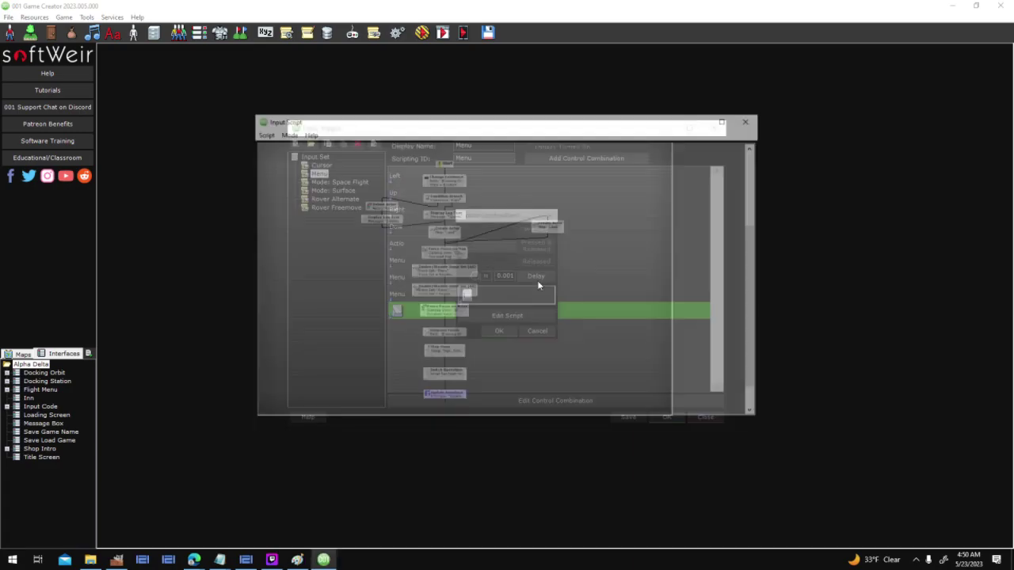
{"action": "double_click", "coordinate": [575, 237]}
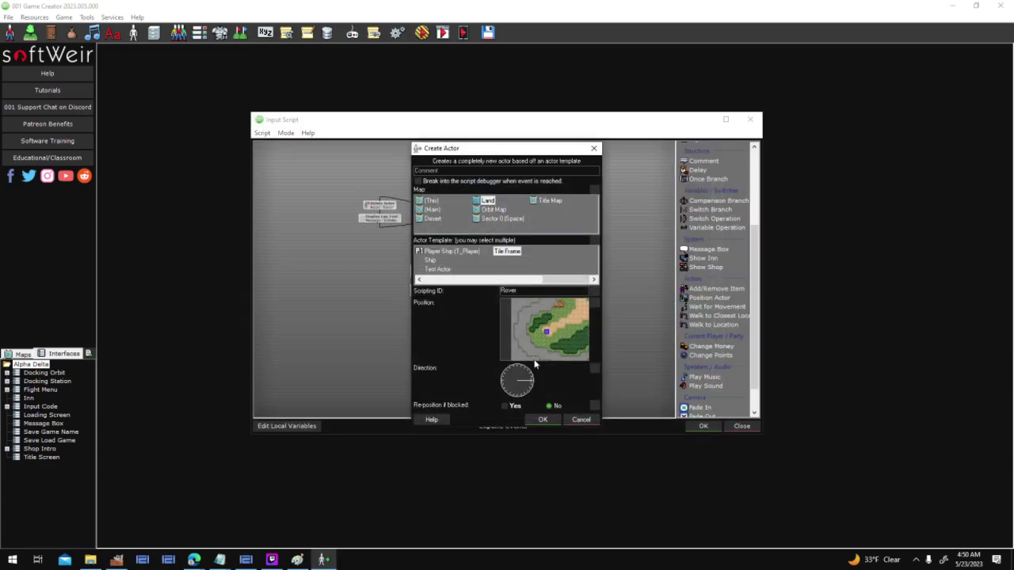
Step: Move the Tile Frame actor's start position one tile up on the Land map, and save the input triggers
{"action": "left_click", "coordinate": [557, 325]}
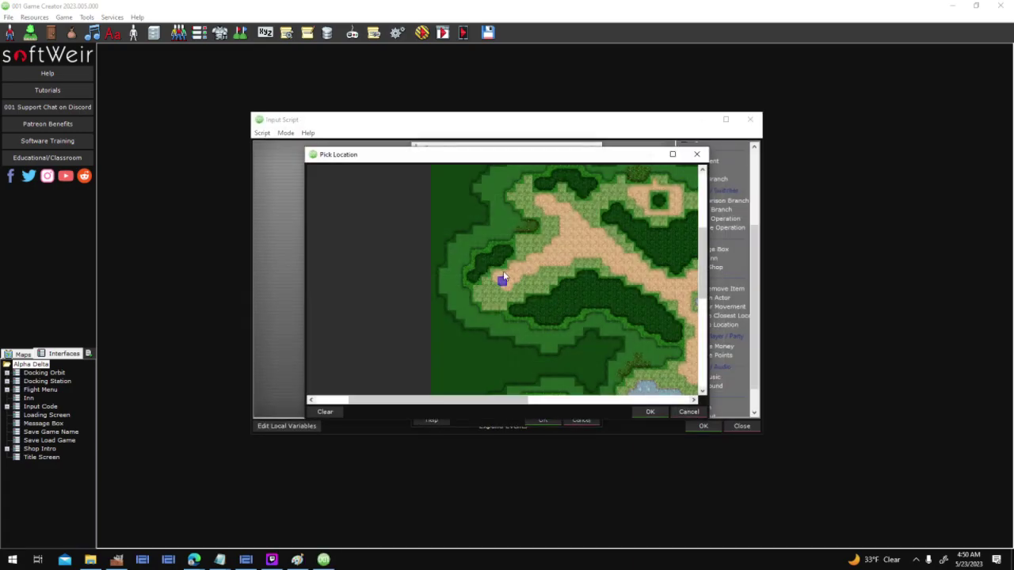
{"action": "left_click", "coordinate": [649, 413]}
{"action": "left_click", "coordinate": [542, 419]}
{"action": "left_click", "coordinate": [702, 426]}
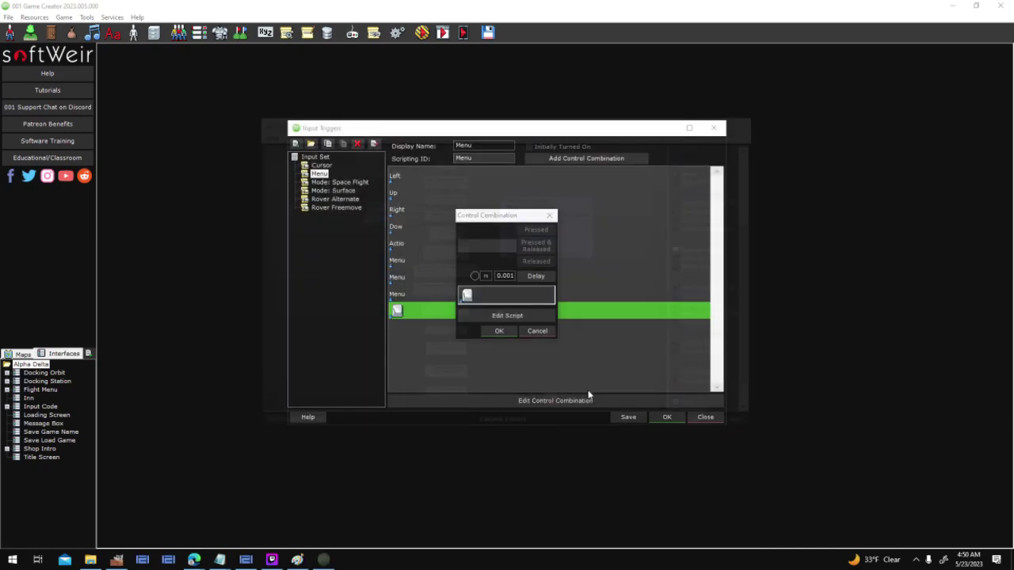
{"action": "left_click", "coordinate": [498, 331]}
{"action": "left_click", "coordinate": [667, 417]}
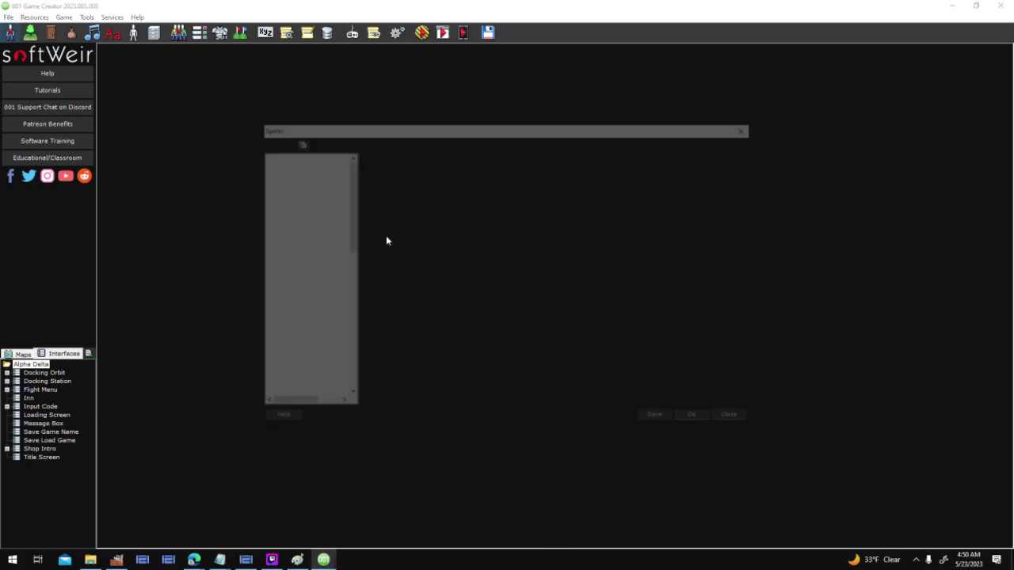
Step: Inspect the Frame graphic of the Tile_Frame sprite in the Sequence Editor
{"action": "left_click_drag", "start_coordinate": [350, 235], "coordinate": [301, 397]}
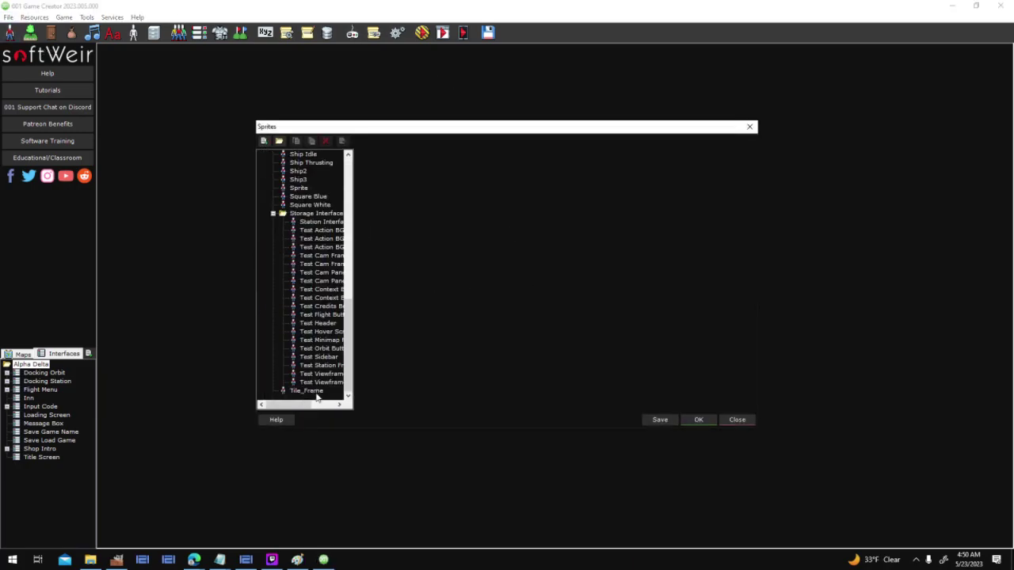
{"action": "left_click", "coordinate": [315, 393]}
{"action": "left_click", "coordinate": [710, 340]}
{"action": "left_click", "coordinate": [537, 221]}
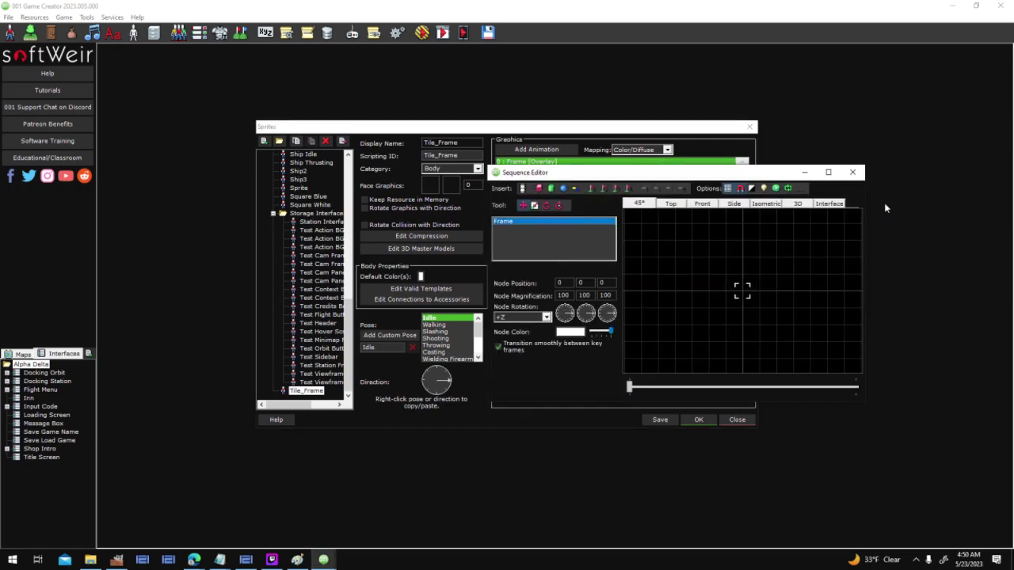
{"action": "left_click", "coordinate": [852, 172]}
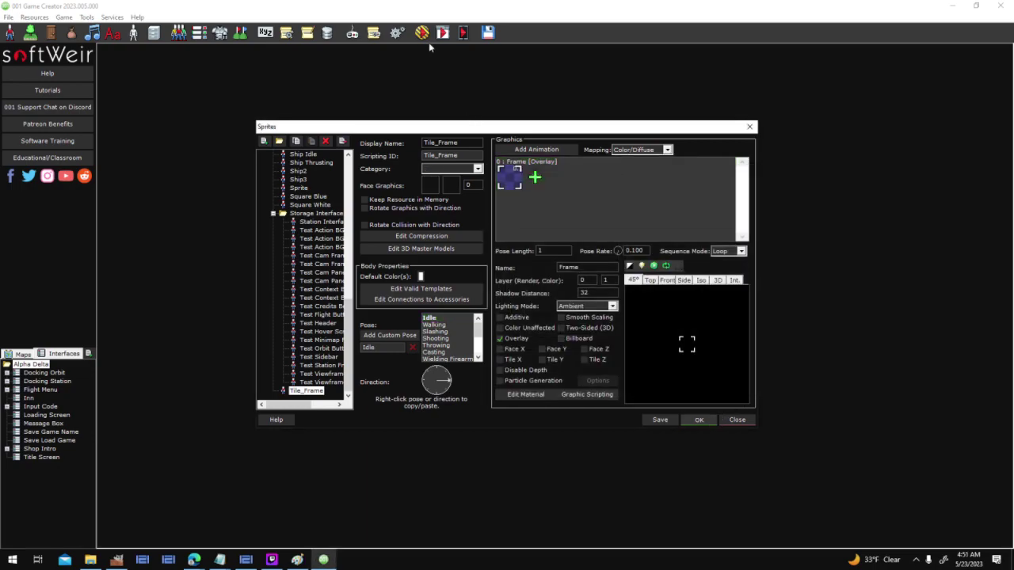
Step: Run the game again, scan the yellow planet and dock at it
{"action": "left_click", "coordinate": [426, 37]}
{"action": "key", "text": "Return"}
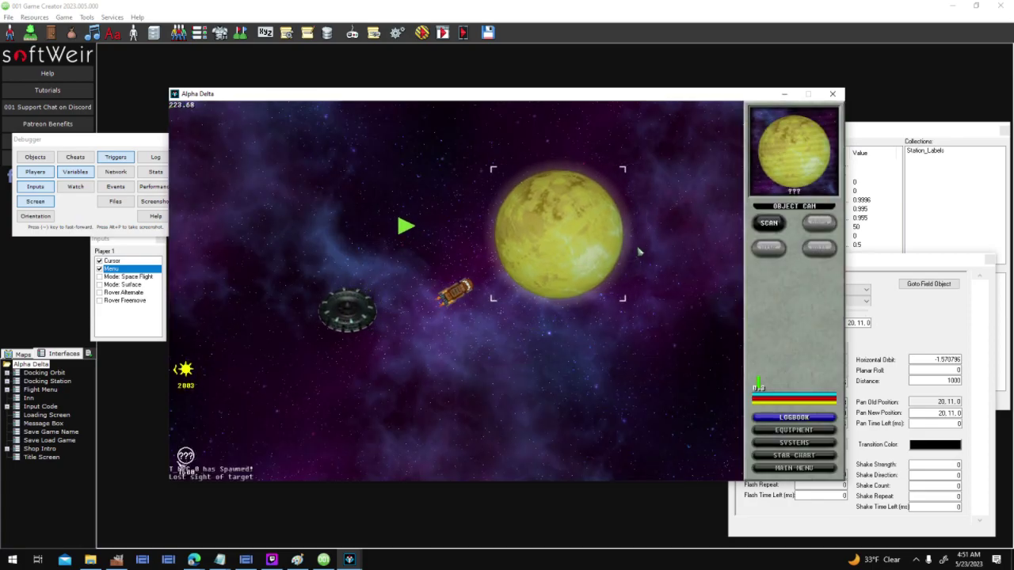
{"action": "left_click", "coordinate": [775, 227]}
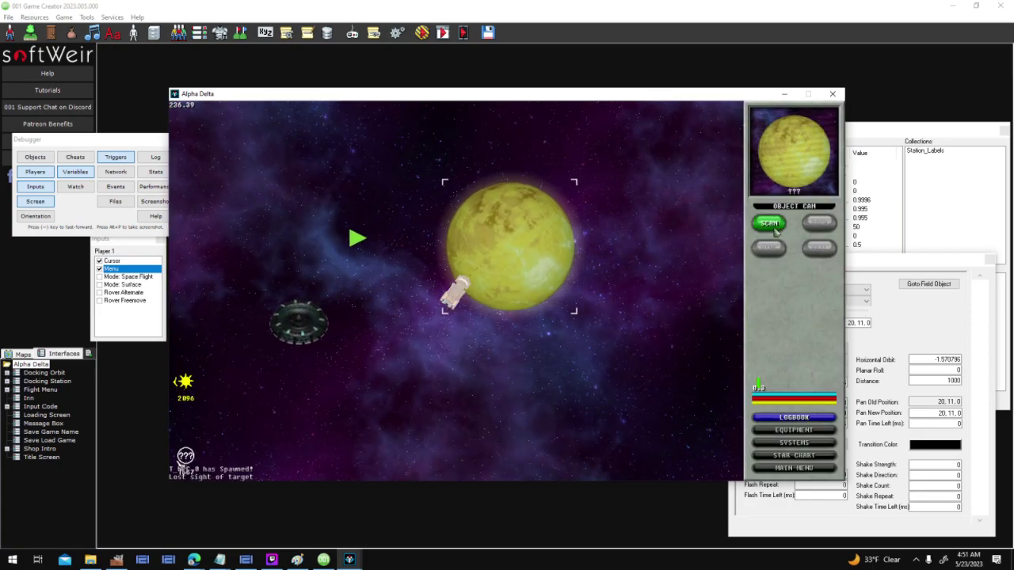
{"action": "left_click", "coordinate": [826, 228]}
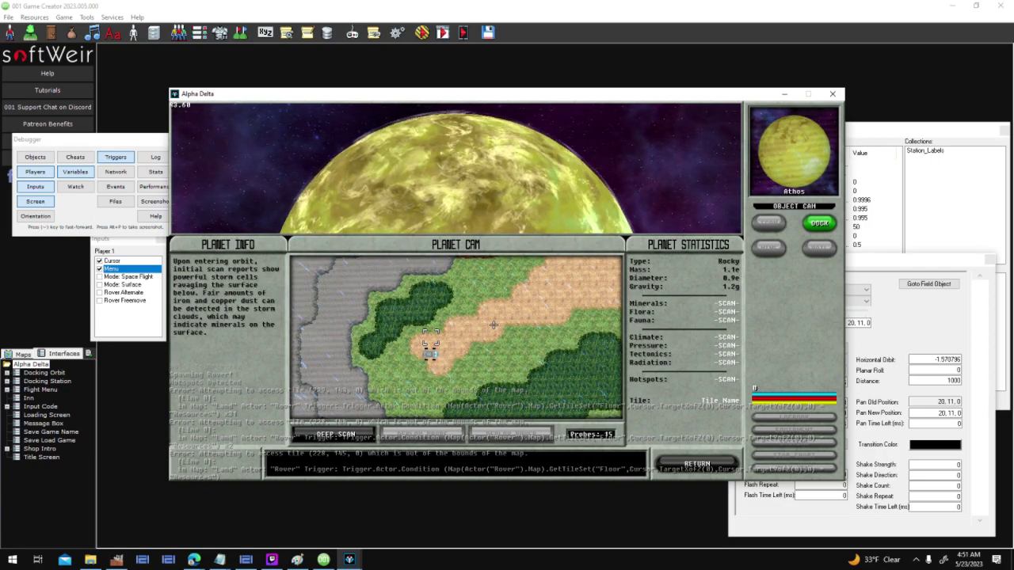
Step: Test moving the rover up on the surface again, abort the Rover Freemove script and close the game
{"action": "key", "text": "Up"}
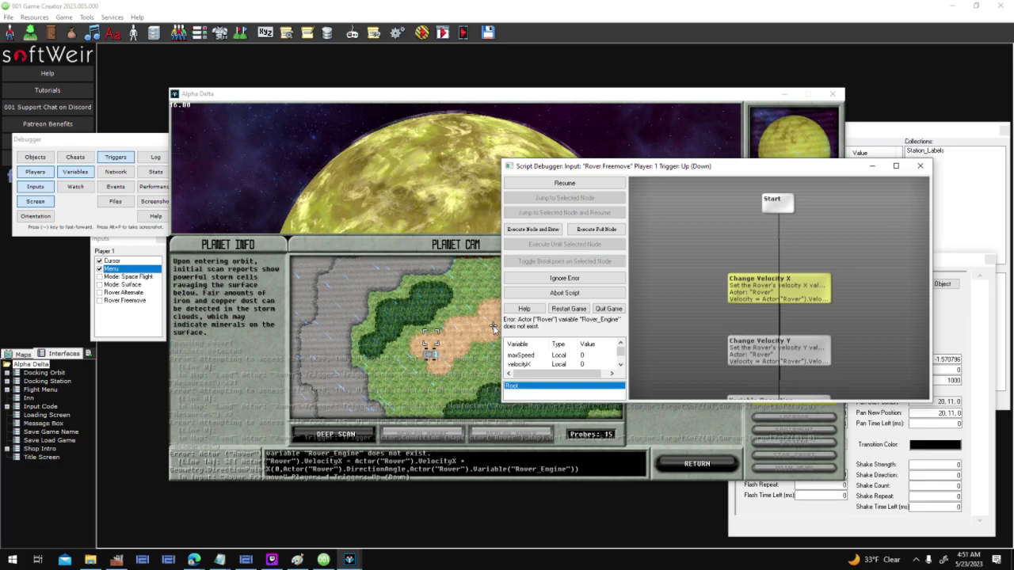
{"action": "mouse_move", "coordinate": [796, 271]}
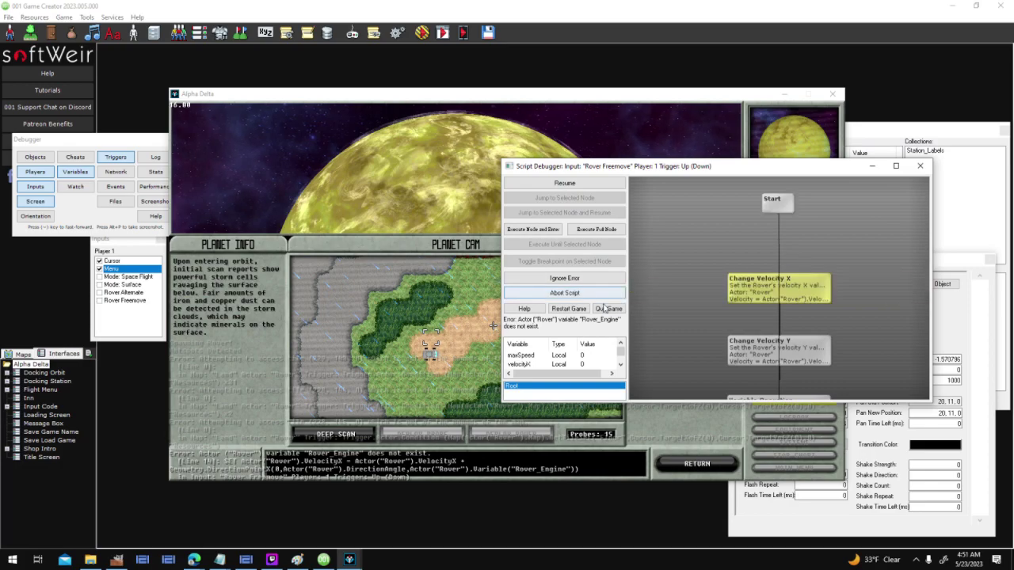
{"action": "left_click", "coordinate": [582, 293]}
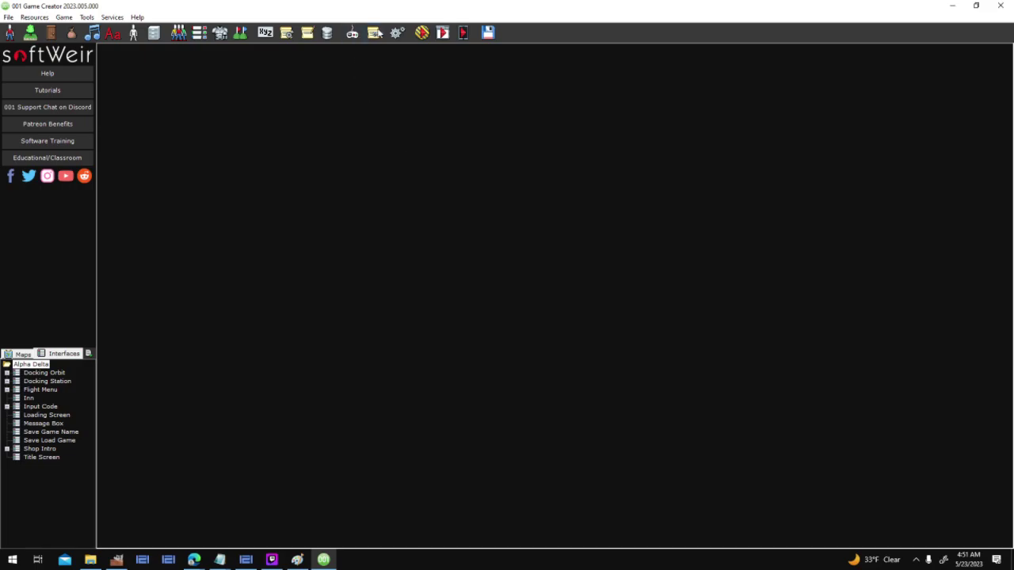
Step: Disconnect the Tile Frame's Create Actor event from the preceding Create Actor event in the Menu input set's delay script
{"action": "left_click", "coordinate": [375, 32]}
{"action": "left_click", "coordinate": [320, 174]}
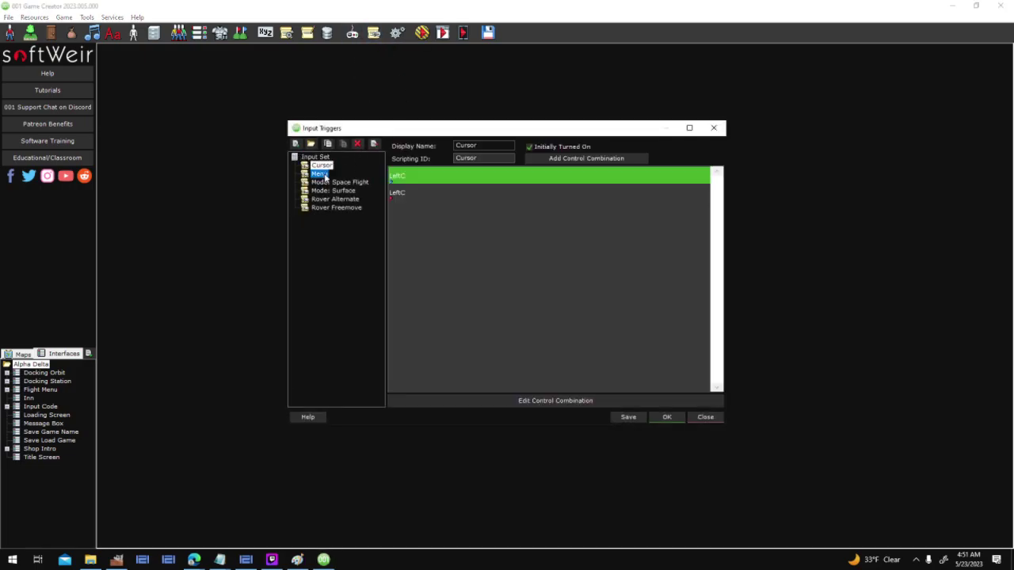
{"action": "left_click", "coordinate": [665, 416]}
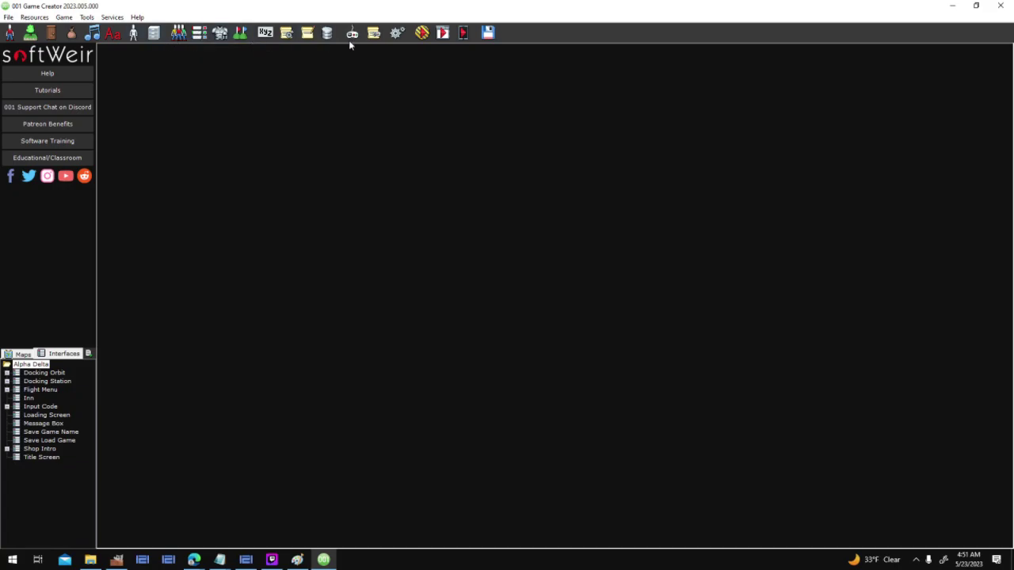
{"action": "left_click", "coordinate": [374, 33]}
{"action": "left_click", "coordinate": [345, 206]}
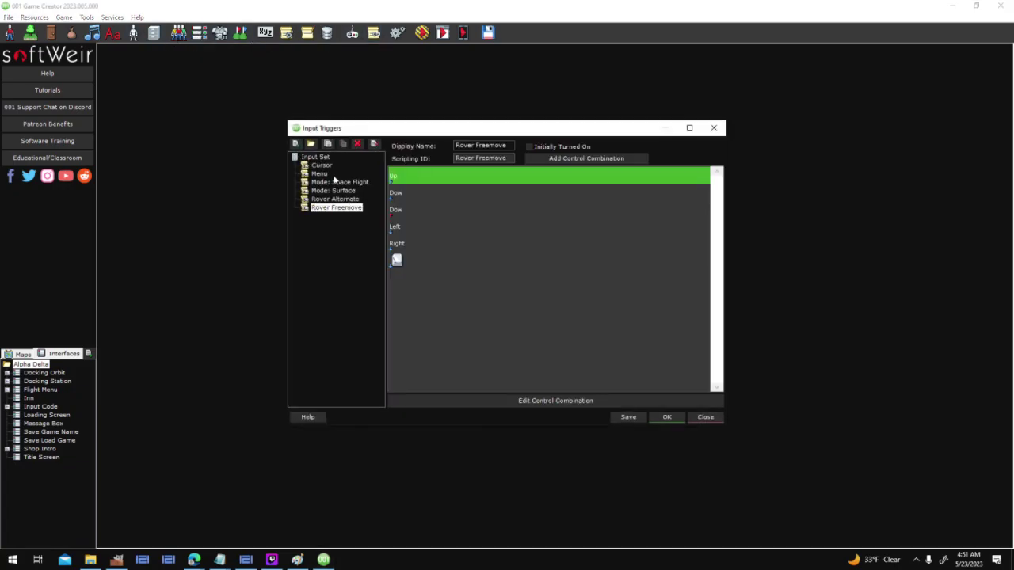
{"action": "left_click", "coordinate": [320, 174]}
{"action": "double_click", "coordinate": [423, 310]}
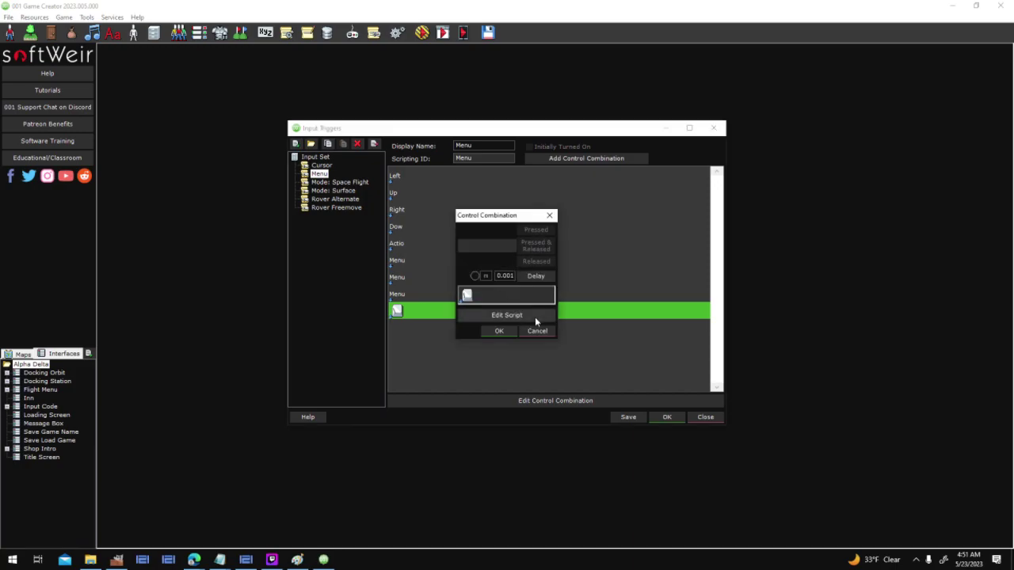
{"action": "left_click", "coordinate": [507, 315]}
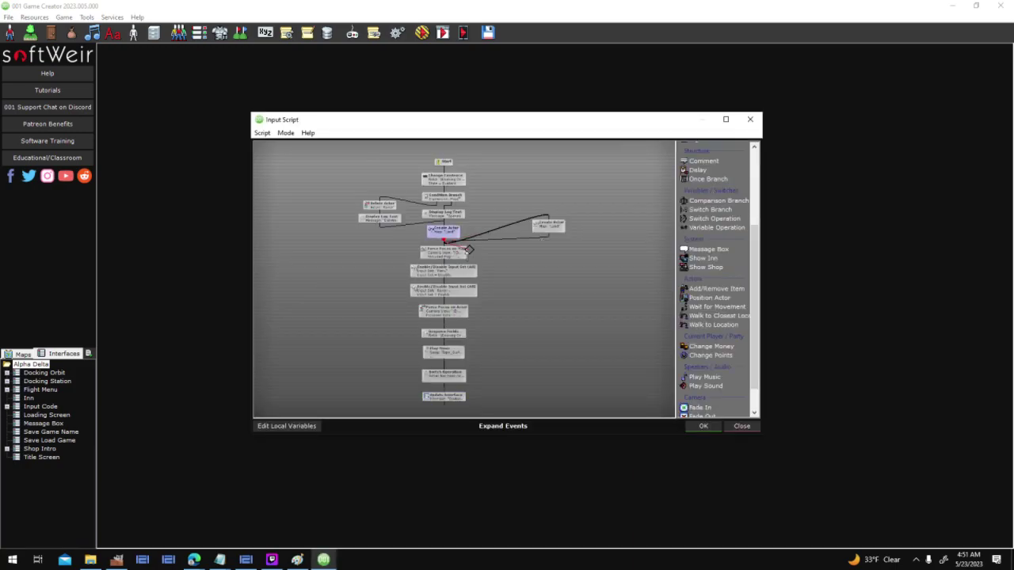
{"action": "mouse_move", "coordinate": [593, 237]}
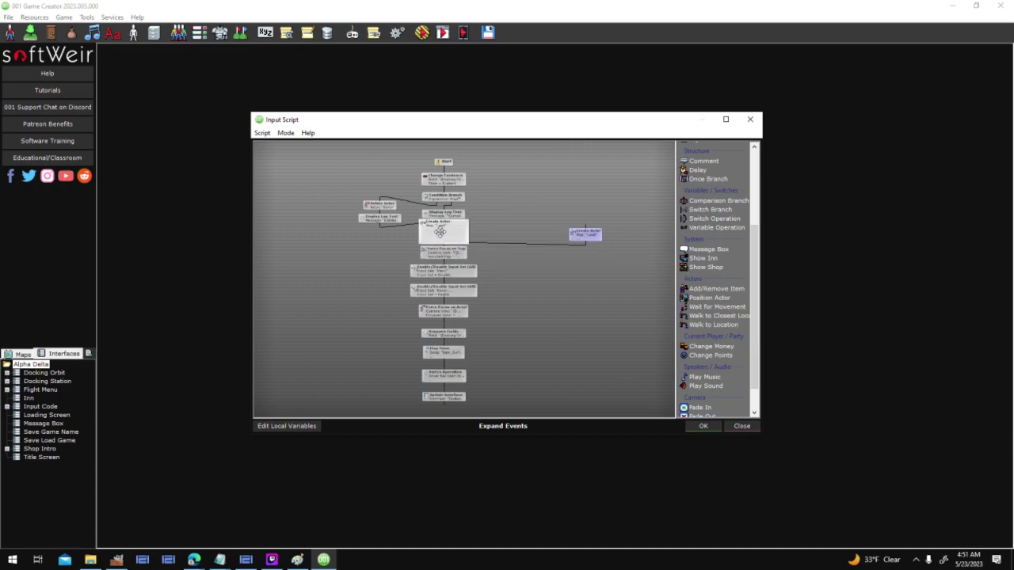
{"action": "left_click", "coordinate": [704, 427]}
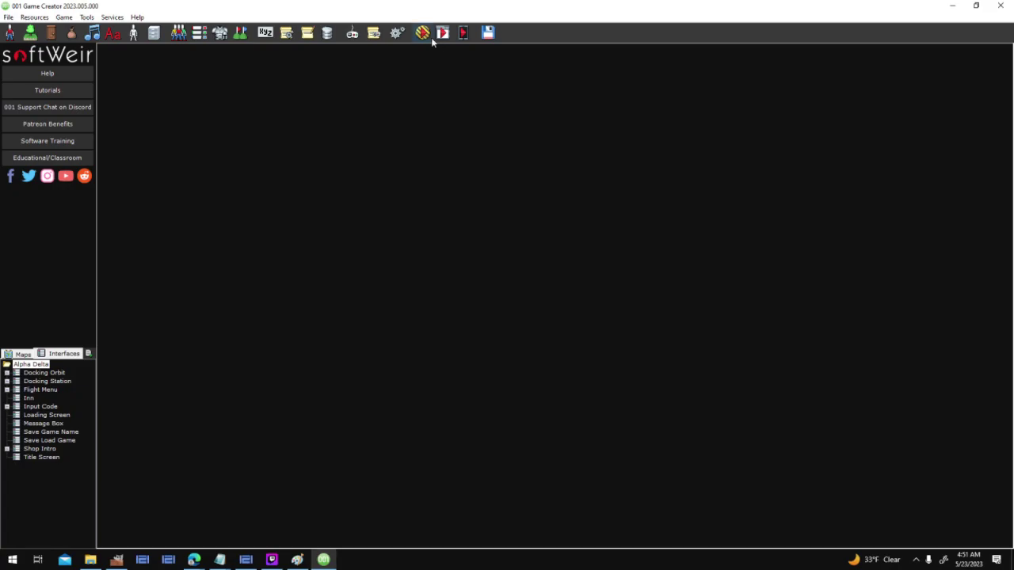
Step: Run the game with the debugger, start a new game, scan the yellow planet and close the test
{"action": "left_click", "coordinate": [431, 38]}
{"action": "left_click", "coordinate": [583, 353]}
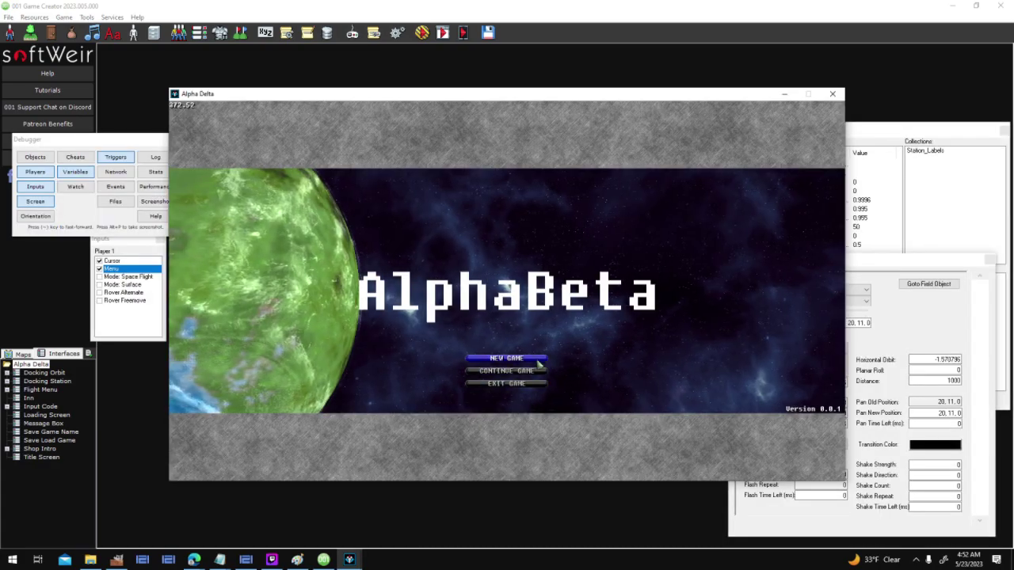
{"action": "left_click", "coordinate": [538, 362]}
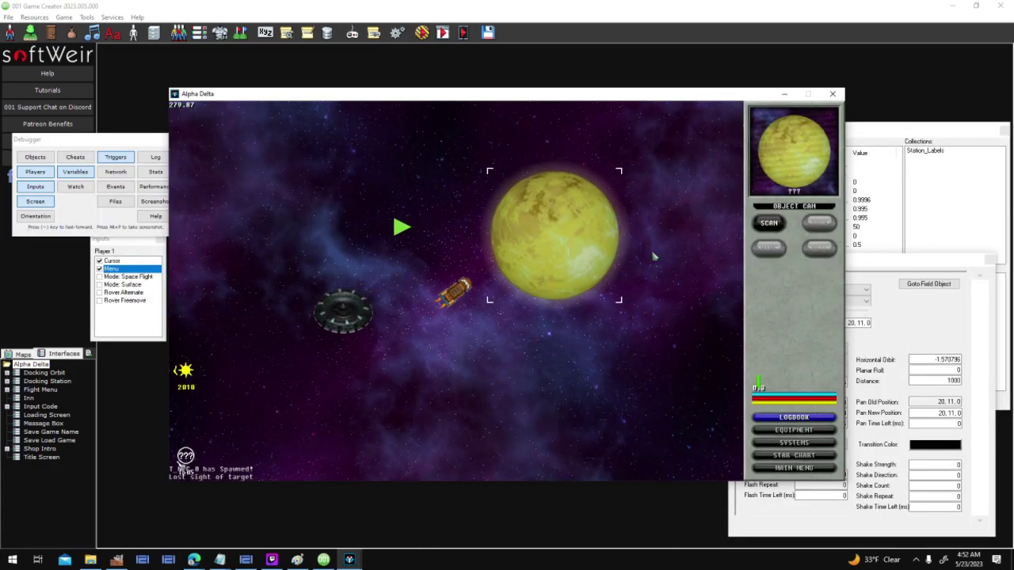
{"action": "left_click", "coordinate": [767, 227]}
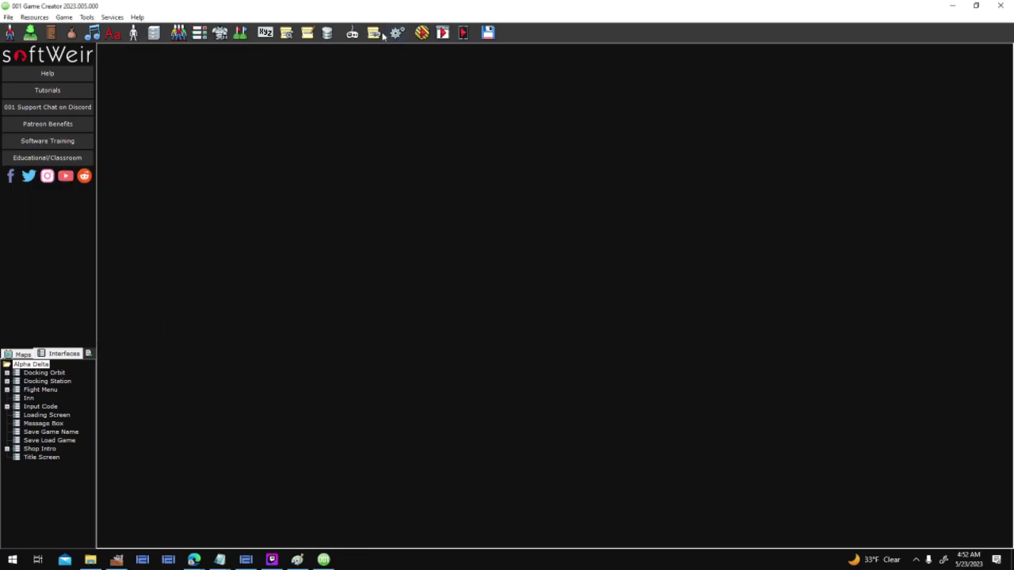
Step: Clear the Scripting ID of the Tile Frame's Create Actor event in the Menu input set's delay script
{"action": "left_click", "coordinate": [376, 33]}
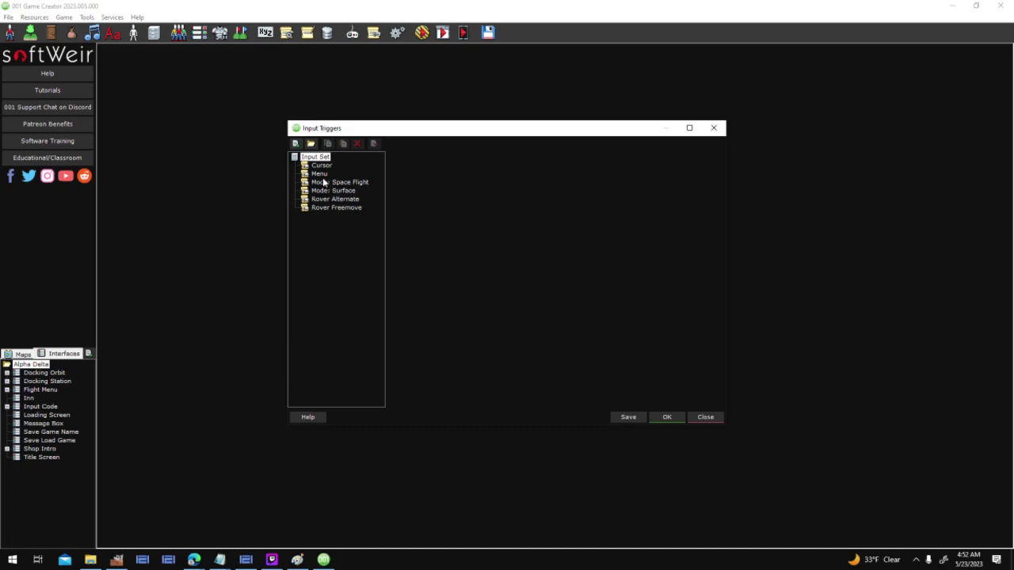
{"action": "left_click", "coordinate": [321, 182]}
{"action": "left_click", "coordinate": [319, 174]}
{"action": "double_click", "coordinate": [447, 309]}
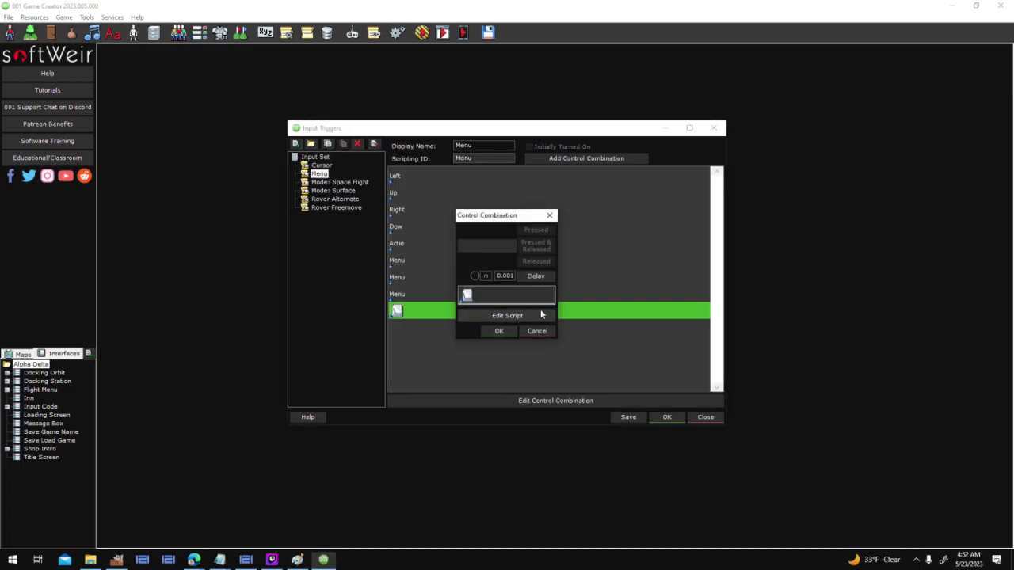
{"action": "left_click", "coordinate": [507, 314]}
{"action": "double_click", "coordinate": [618, 250]}
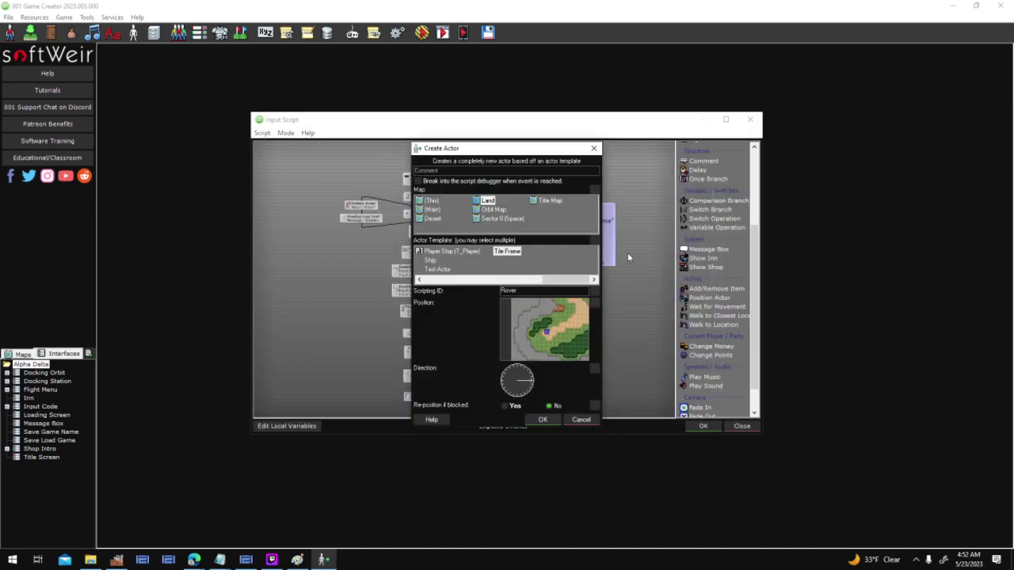
{"action": "key", "text": "Tab"}
{"action": "key", "text": "BackSpace"}
Step: Set the event's map to the Rover actor's current map, Actor("Rover").Map
{"action": "left_click", "coordinate": [595, 191]}
{"action": "type", "text": "m"}
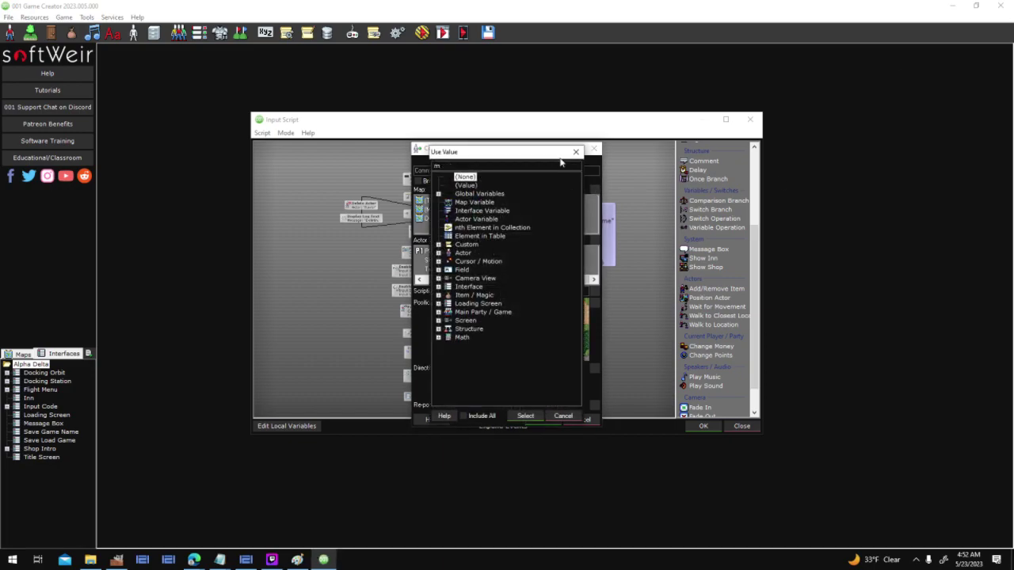
{"action": "type", "text": "ap"}
{"action": "left_click", "coordinate": [487, 210]}
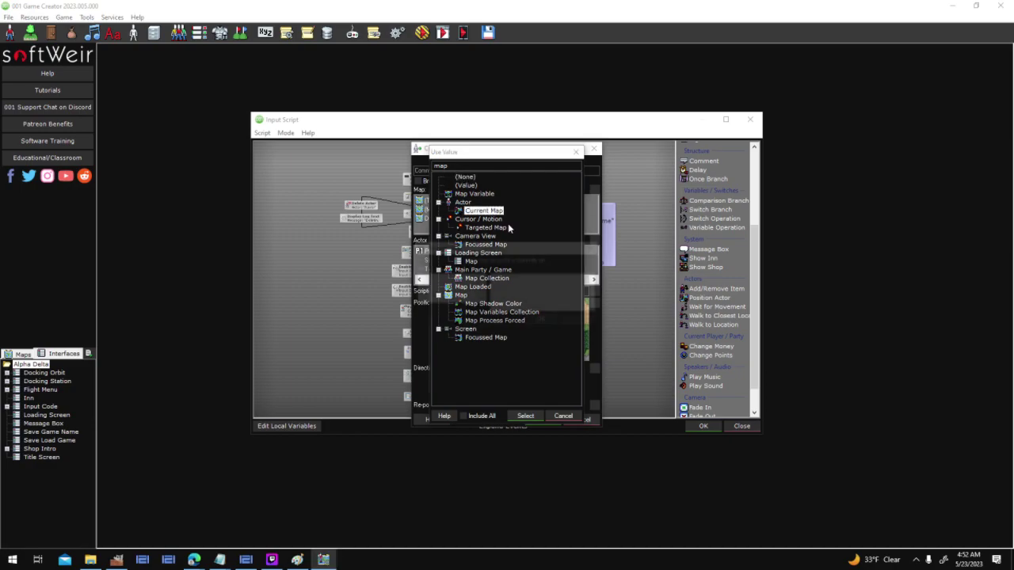
{"action": "left_click", "coordinate": [594, 273]}
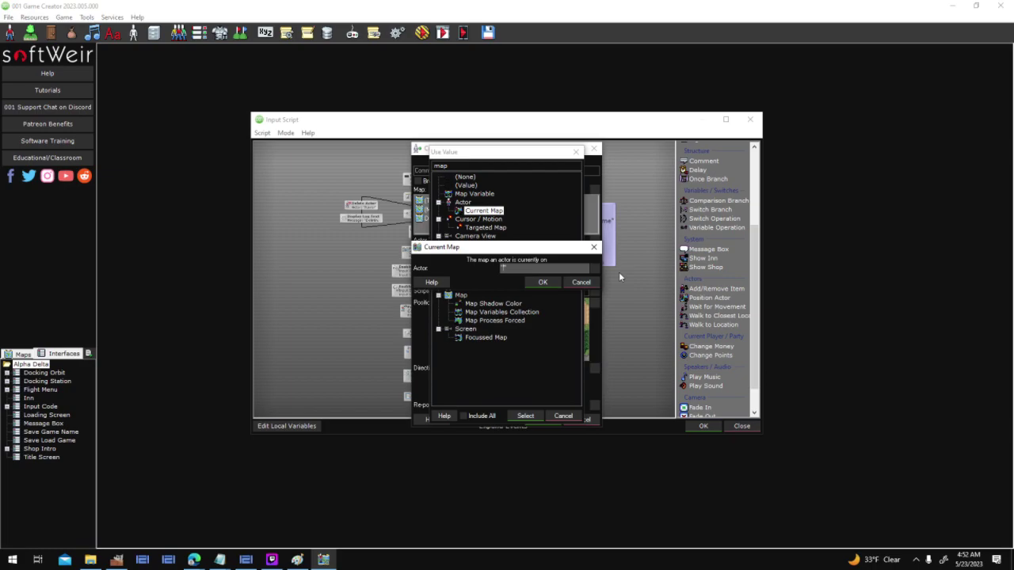
{"action": "type", "text": "Player"}
{"action": "key", "text": "Return"}
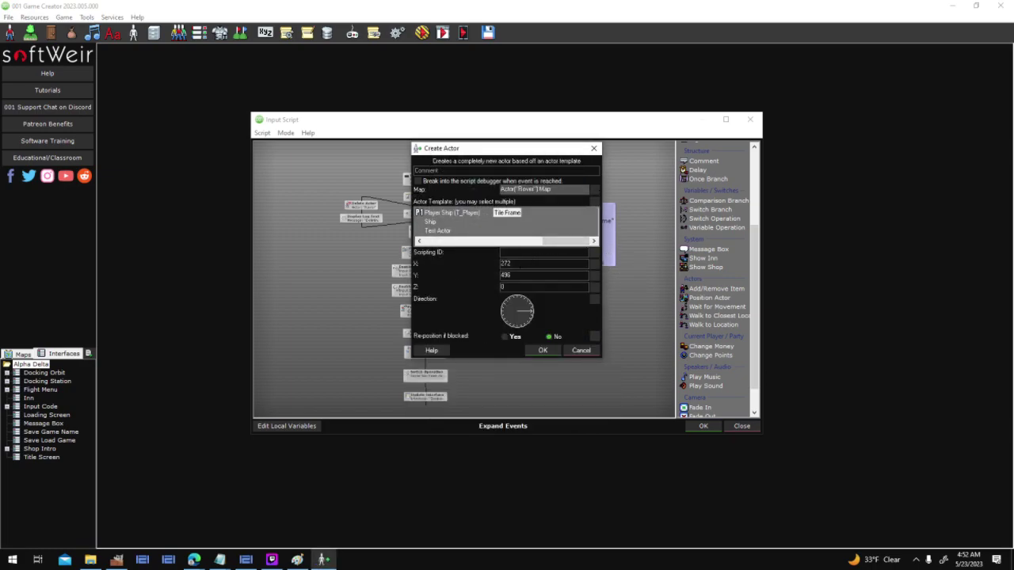
Step: Set the Tile Frame's creation position to X Actor("Rover").X and Y Actor("Rover").Y
{"action": "type", "text": "Act"}
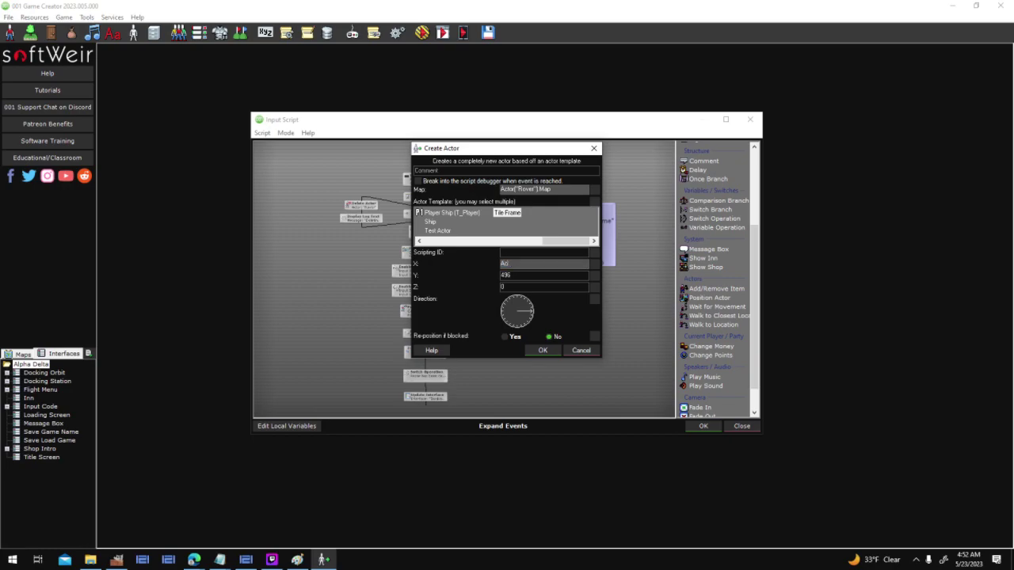
{"action": "type", "text": "or(\"Rove"}
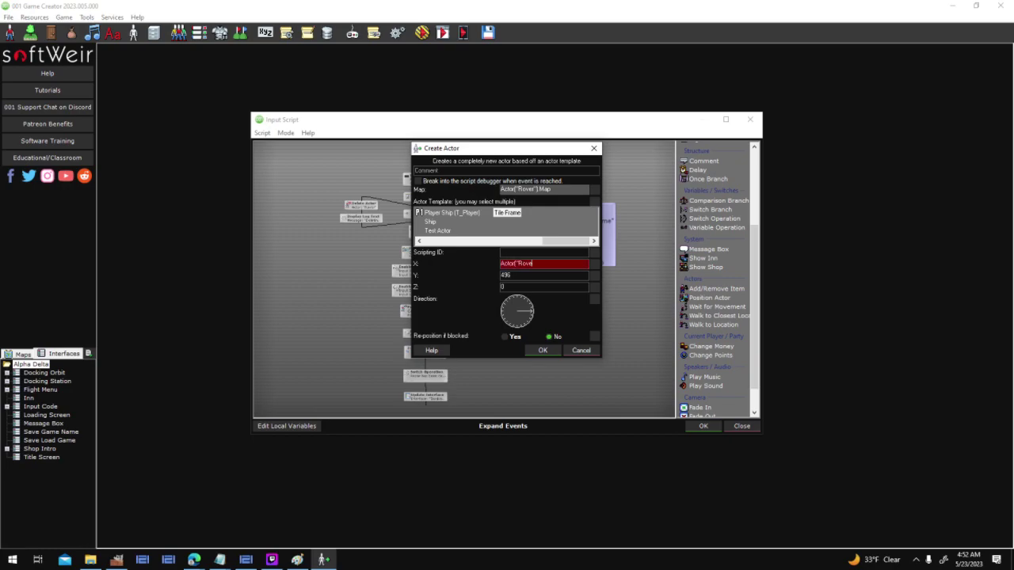
{"action": "type", "text": "r\").X"}
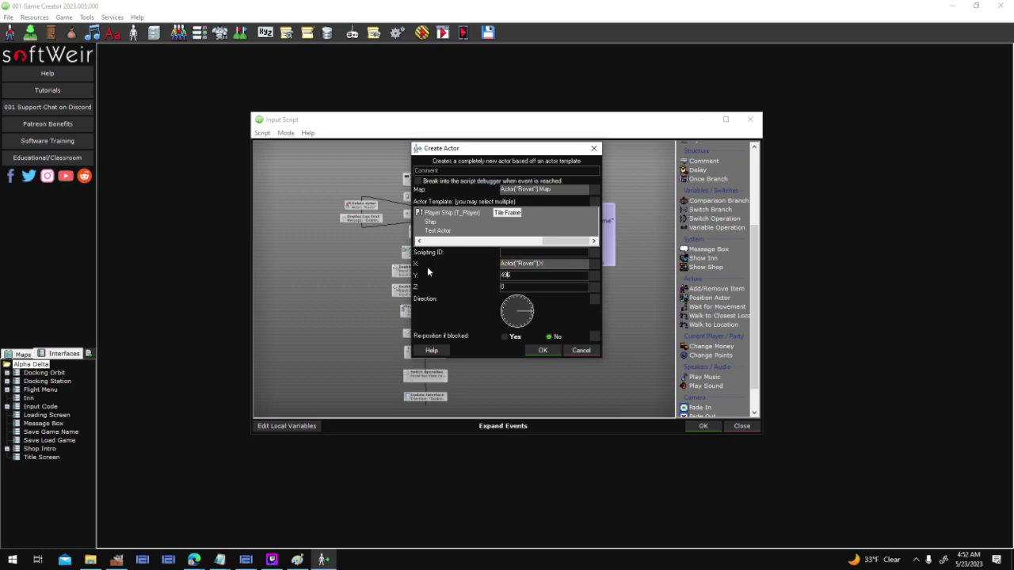
{"action": "type", "text": "Actor(\"Rover"}
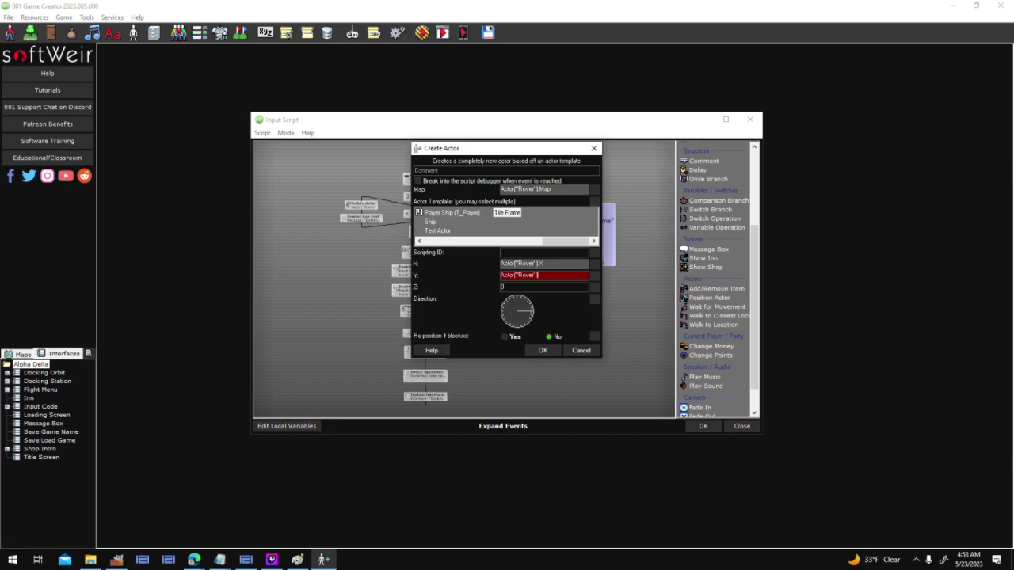
{"action": "type", "text": "\").Y"}
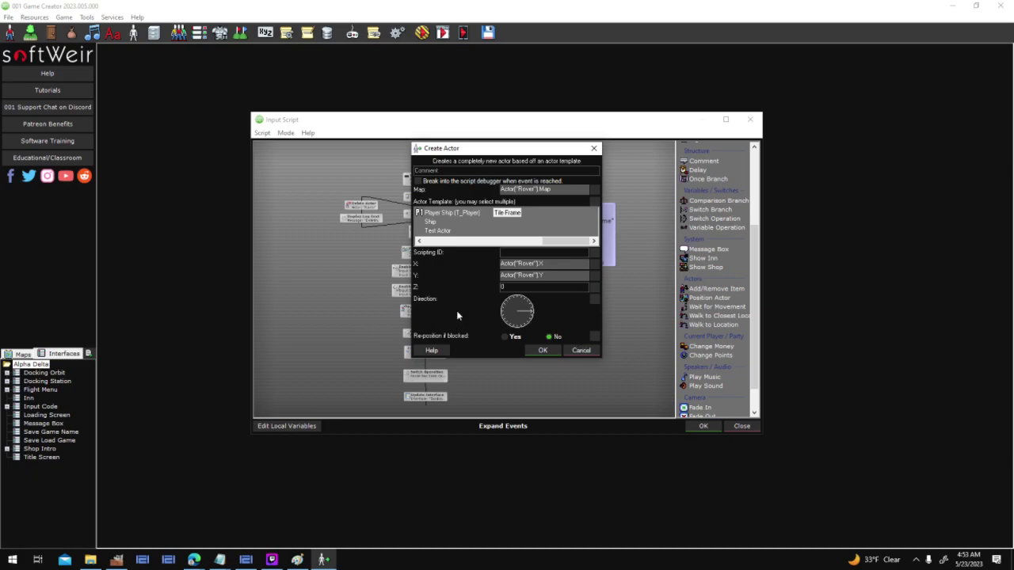
{"action": "left_click", "coordinate": [542, 351]}
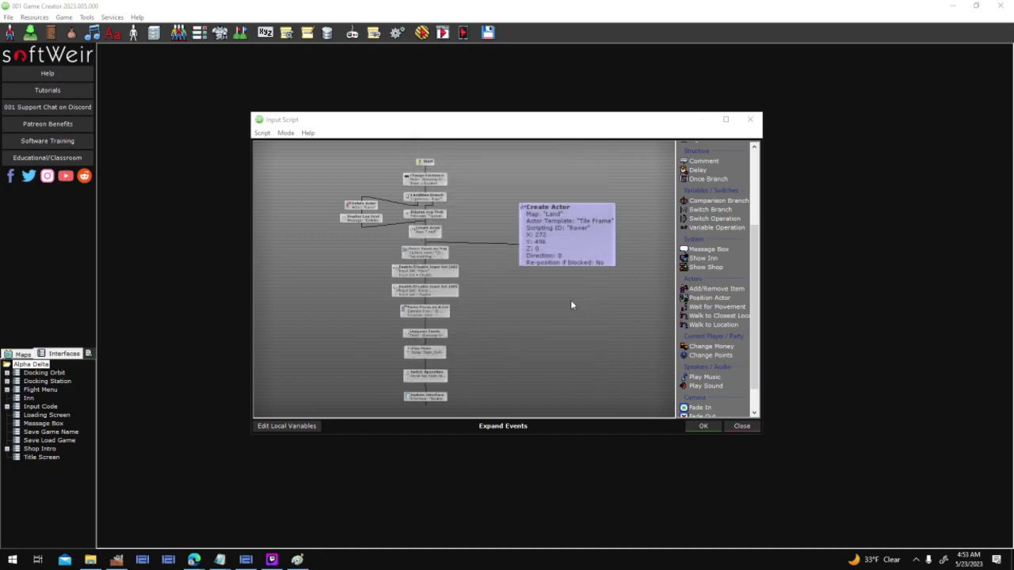
Step: Reconnect the Tile Frame's Create Actor event after the first Create Actor event, and confirm the script and the input triggers
{"action": "left_click", "coordinate": [432, 231]}
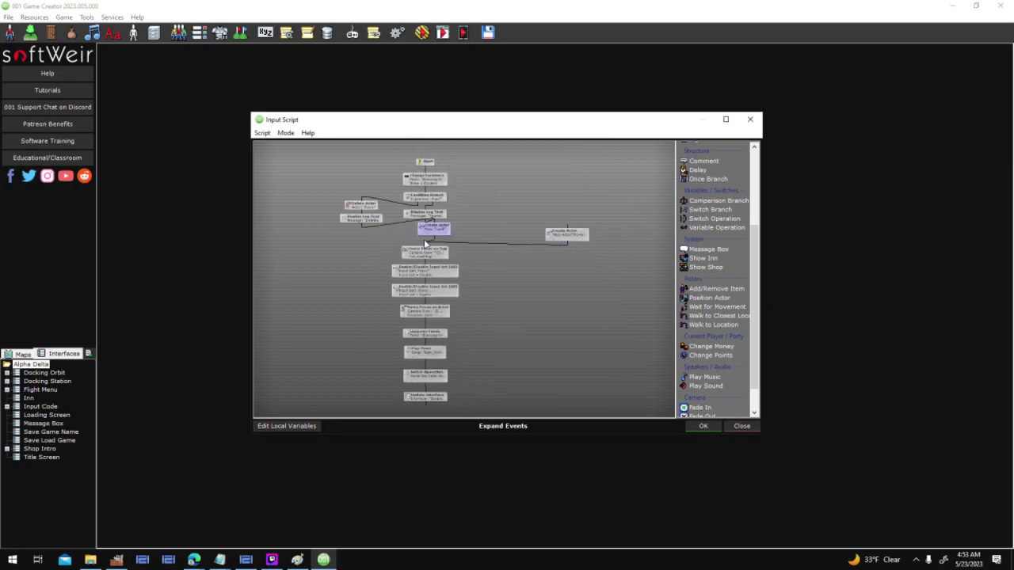
{"action": "left_click_drag", "start_coordinate": [559, 236], "coordinate": [564, 230]}
{"action": "left_click_drag", "start_coordinate": [432, 227], "coordinate": [427, 231]}
{"action": "left_click", "coordinate": [703, 426]}
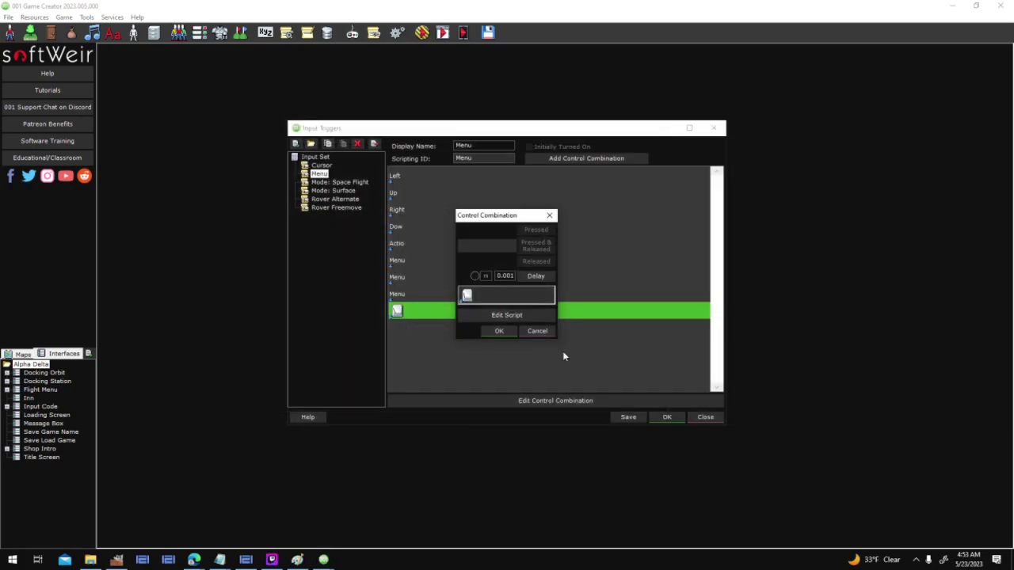
{"action": "left_click", "coordinate": [510, 330]}
{"action": "left_click", "coordinate": [664, 419]}
Step: Run the game again, scan the yellow planet and dock at it, test the frame on the surface and close the game
{"action": "left_click", "coordinate": [421, 33]}
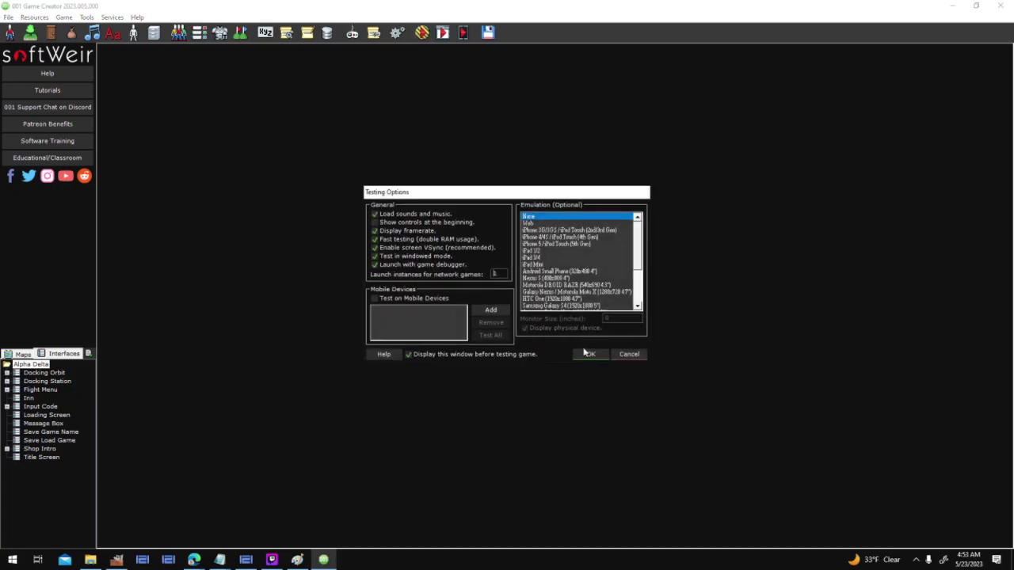
{"action": "left_click", "coordinate": [590, 354]}
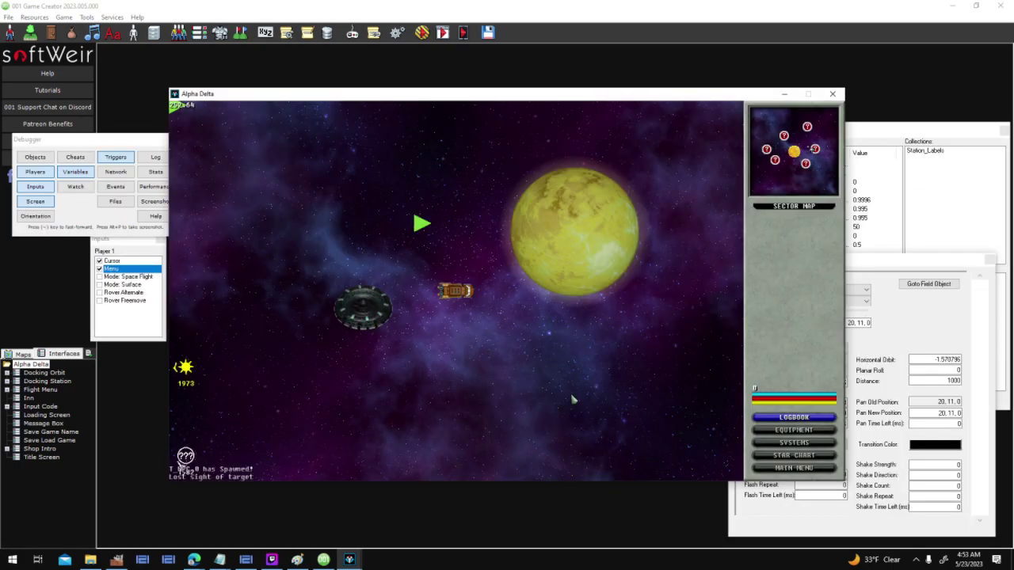
{"action": "left_click", "coordinate": [577, 277]}
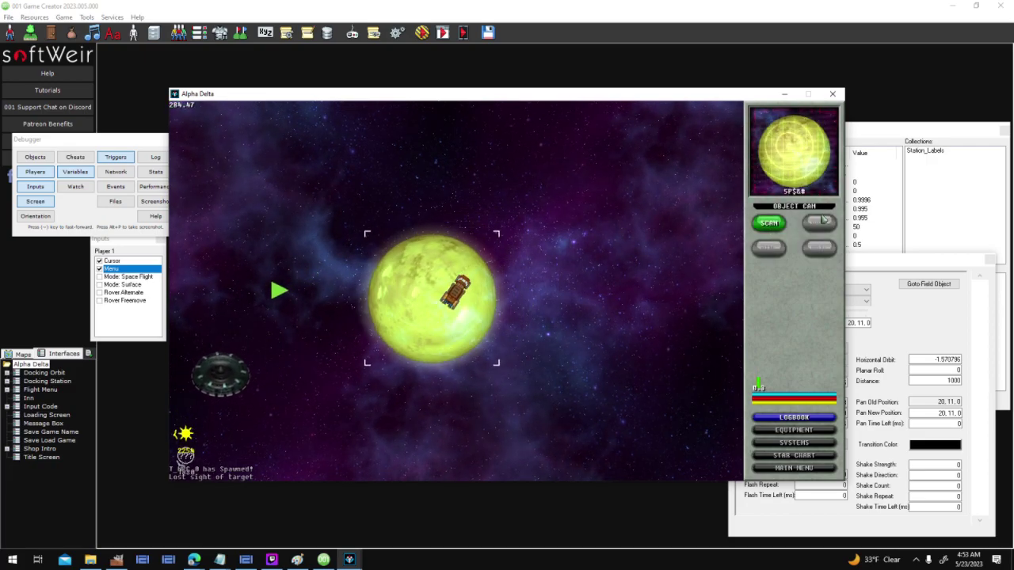
{"action": "left_click", "coordinate": [769, 224]}
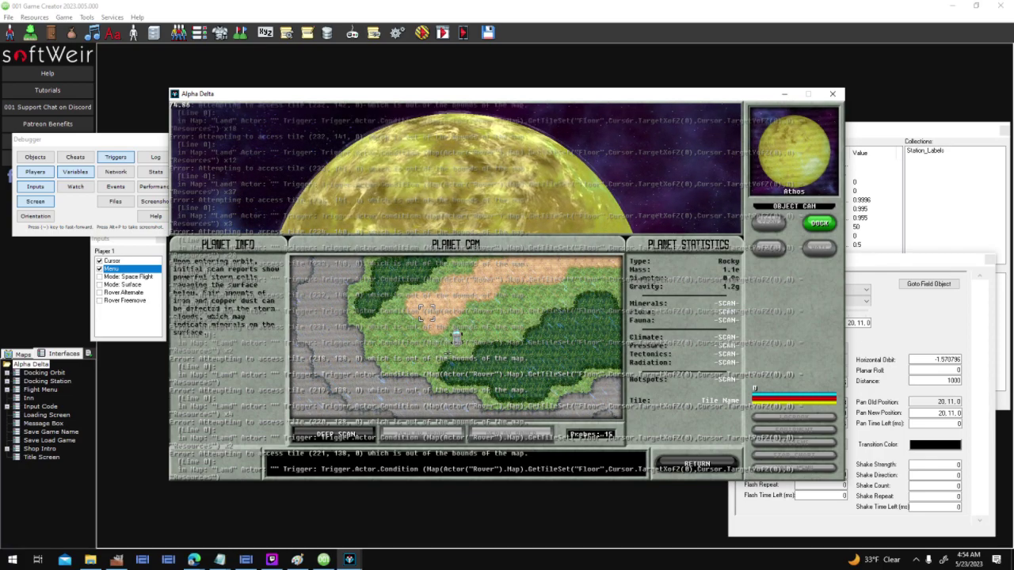
{"action": "left_click", "coordinate": [832, 93]}
Step: Cut the existing condition text out of the When trigger of the Tile Frame template's base actor
{"action": "left_click", "coordinate": [132, 33]}
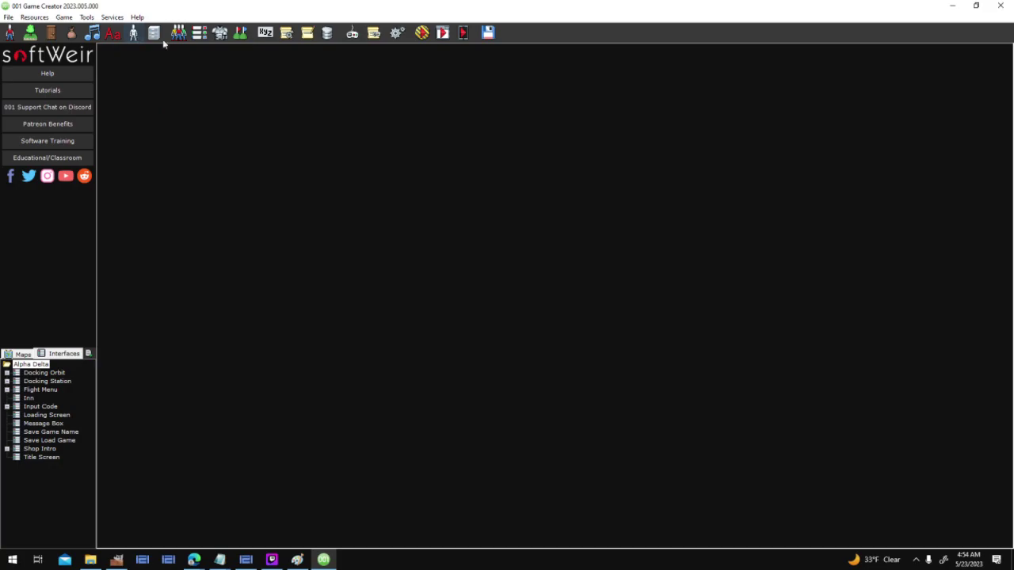
{"action": "left_click", "coordinate": [431, 342]}
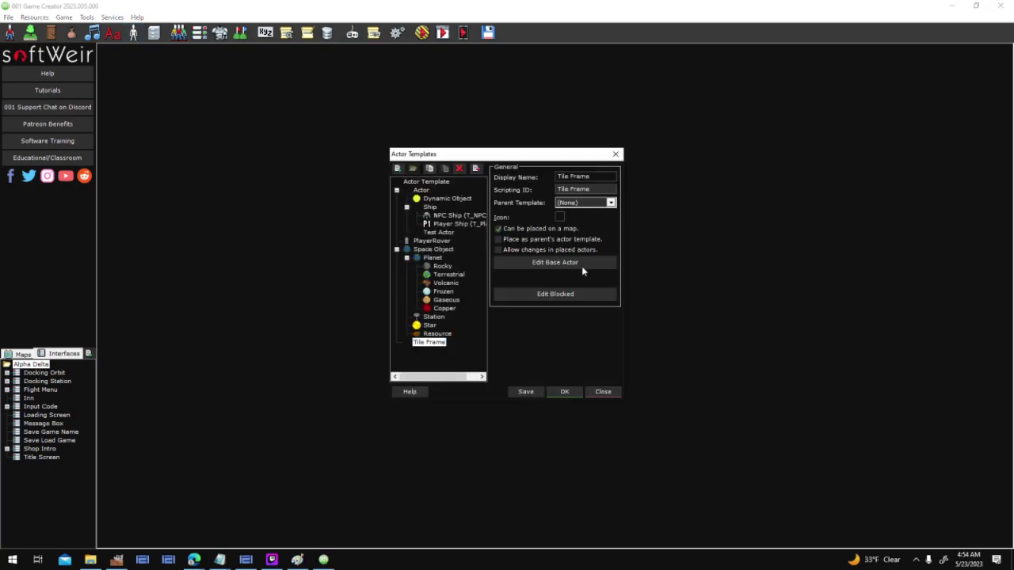
{"action": "left_click", "coordinate": [582, 266]}
{"action": "right_click", "coordinate": [649, 159]}
{"action": "left_click", "coordinate": [666, 185]}
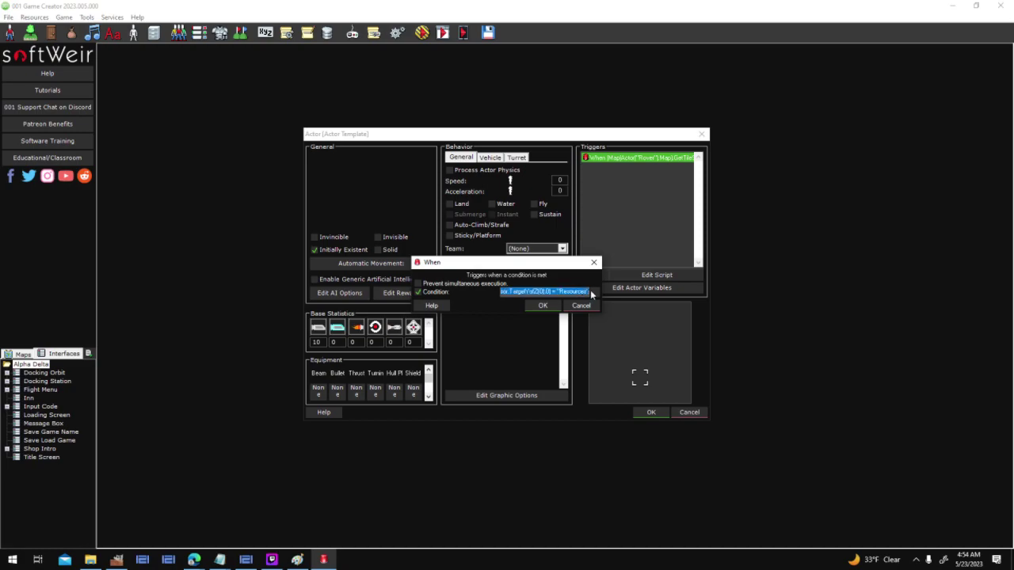
{"action": "key", "text": "Delete"}
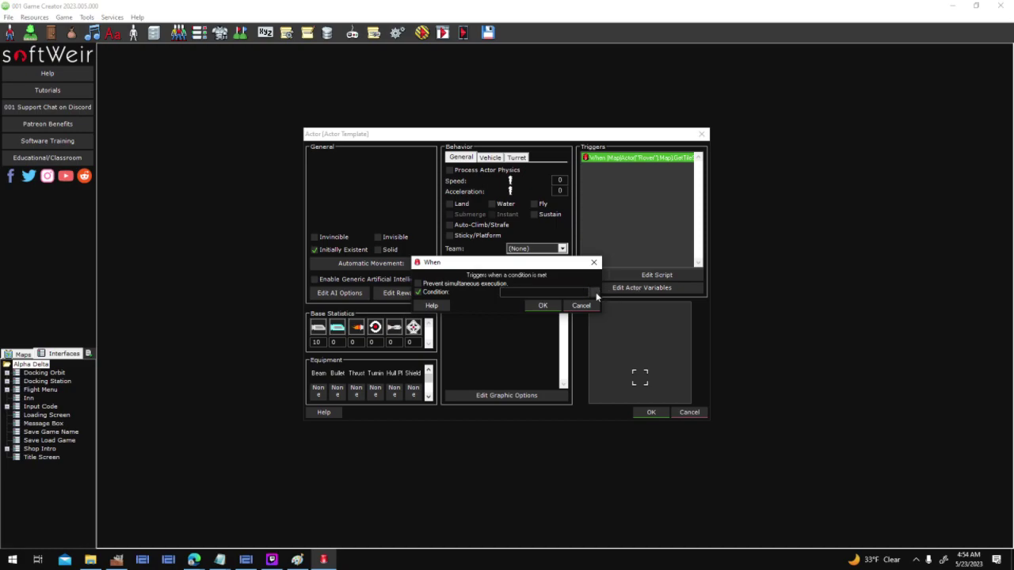
Step: Add a Structure Condition value as the When trigger's condition
{"action": "left_click", "coordinate": [595, 293]}
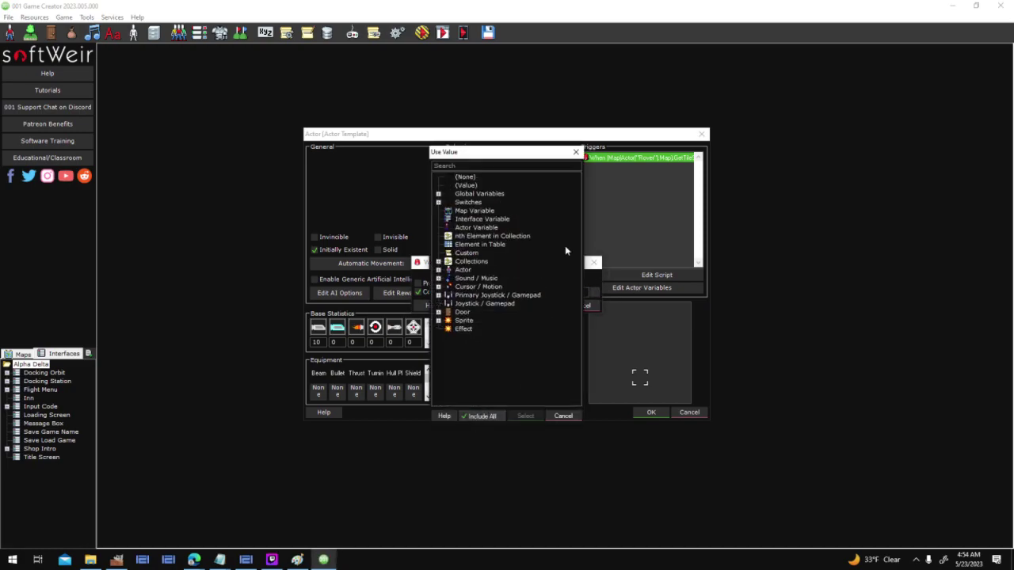
{"action": "left_click_drag", "start_coordinate": [579, 203], "coordinate": [579, 313]}
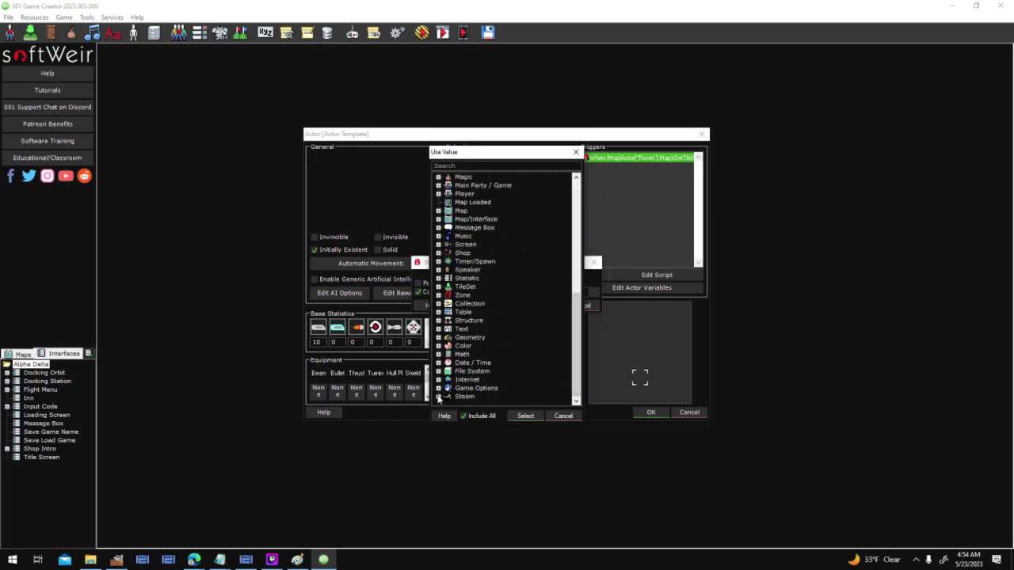
{"action": "left_click", "coordinate": [438, 320]}
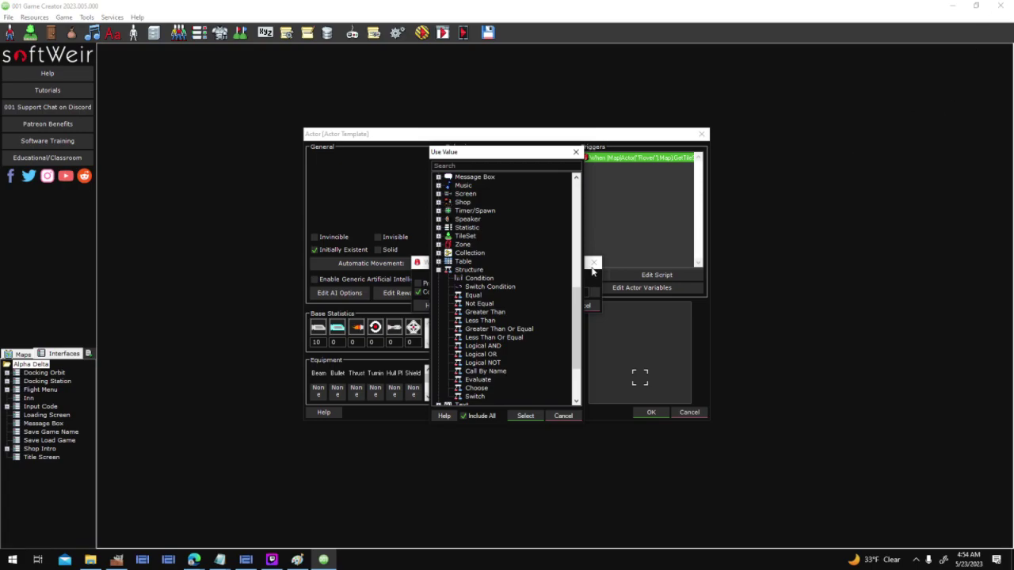
{"action": "left_click", "coordinate": [483, 279]}
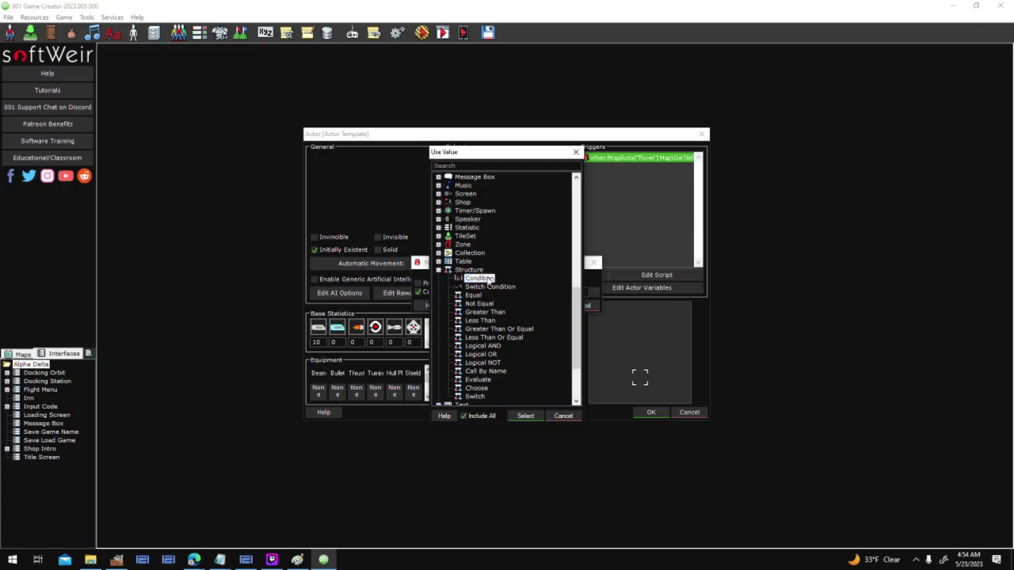
{"action": "double_click", "coordinate": [480, 280]}
{"action": "left_click_drag", "start_coordinate": [567, 252], "coordinate": [718, 218]}
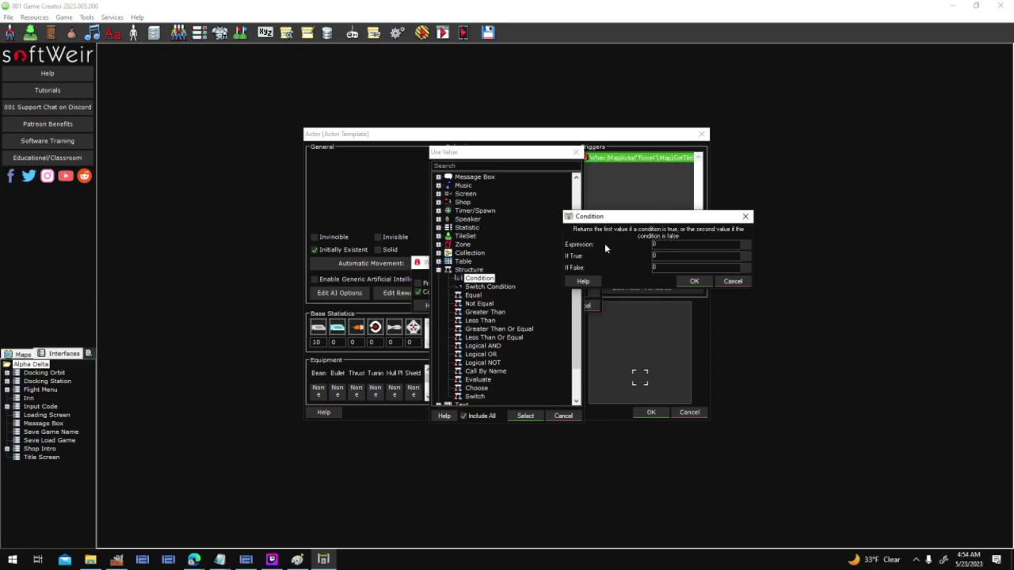
Step: Set the Condition's expression to Cursor.TargetMap <> "" using the cursor's Targeted Map value
{"action": "left_click", "coordinate": [748, 245]}
{"action": "left_click_drag", "start_coordinate": [690, 124], "coordinate": [860, 149]}
{"action": "type", "text": "targe"}
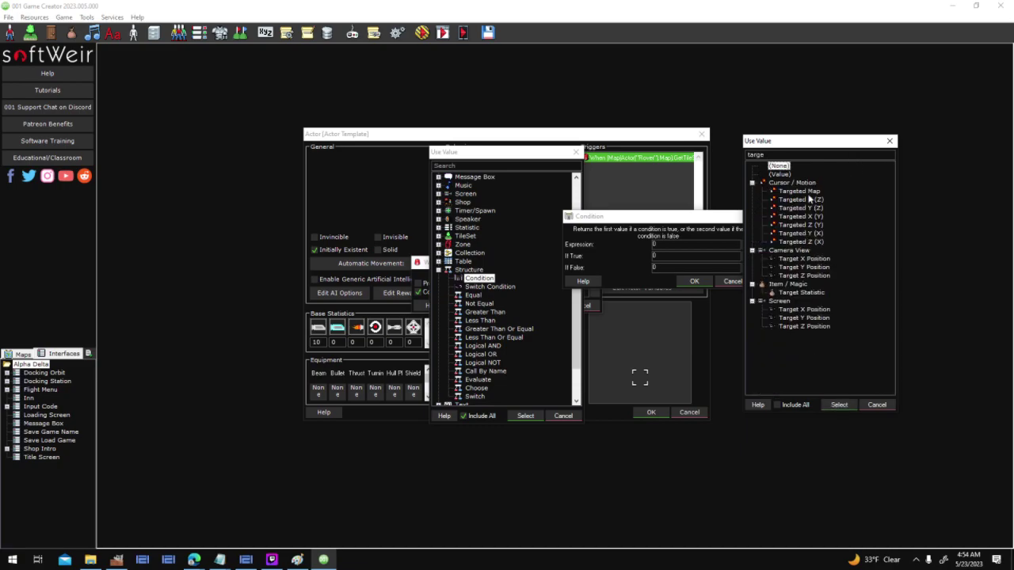
{"action": "double_click", "coordinate": [809, 193]}
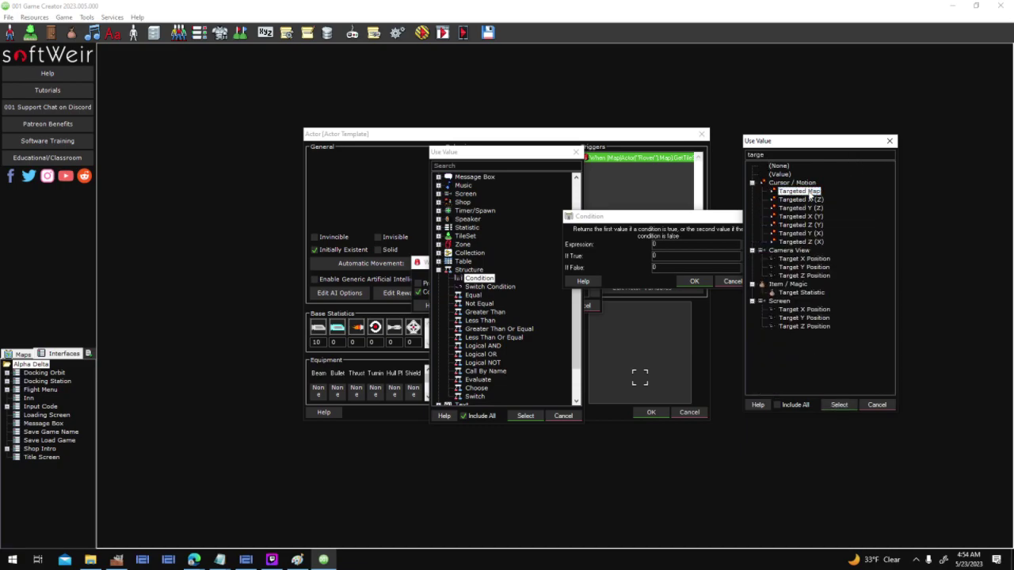
{"action": "type", "text": "="}
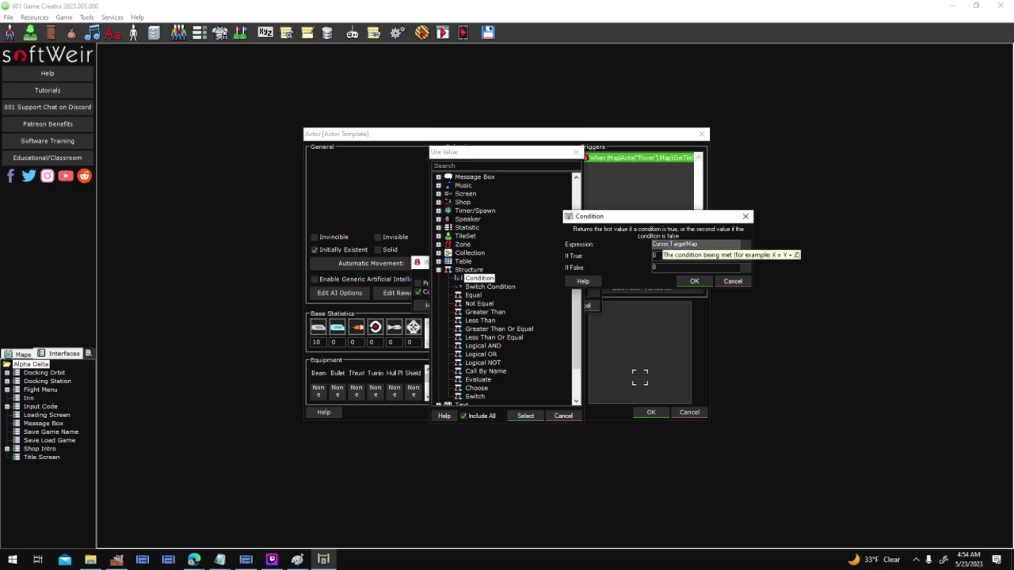
{"action": "type", "text": "> \"\""}
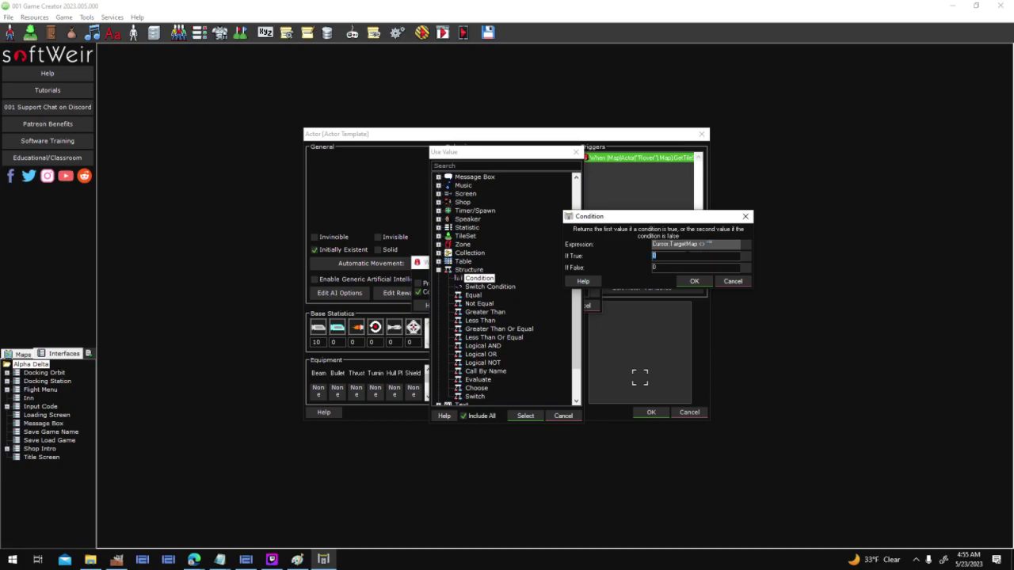
Step: Paste the former "Resources" tile set check as the Condition's true value and look through the whole expression
{"action": "key", "text": "ctrl+v"}
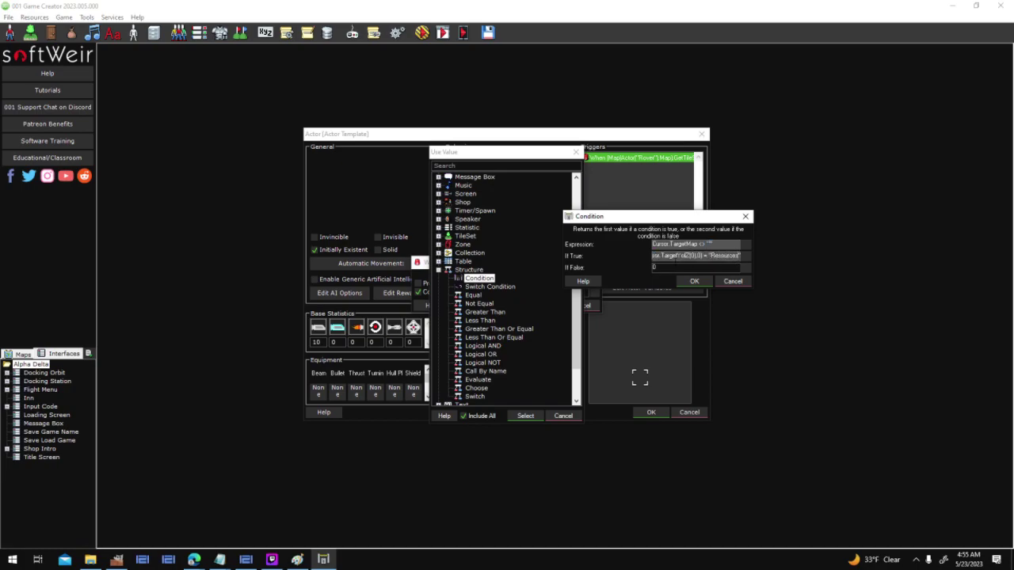
{"action": "left_click_drag", "start_coordinate": [675, 258], "coordinate": [606, 263]}
{"action": "left_click_drag", "start_coordinate": [669, 256], "coordinate": [622, 255]}
{"action": "left_click_drag", "start_coordinate": [681, 216], "coordinate": [714, 210]}
{"action": "left_click_drag", "start_coordinate": [848, 242], "coordinate": [766, 247]}
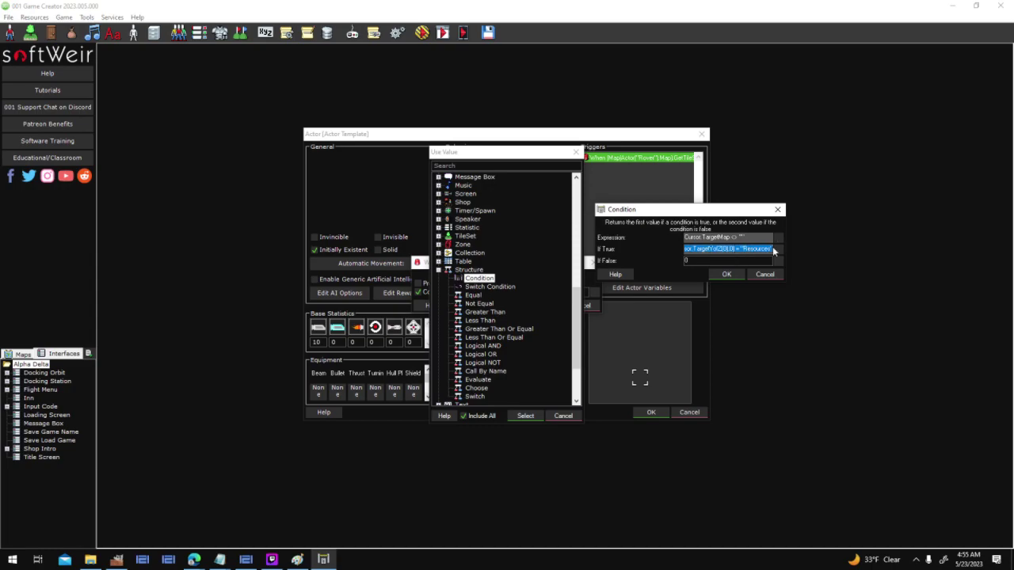
{"action": "left_click_drag", "start_coordinate": [771, 249], "coordinate": [662, 260]}
{"action": "left_click_drag", "start_coordinate": [735, 249], "coordinate": [690, 252]}
{"action": "left_click", "coordinate": [707, 261]}
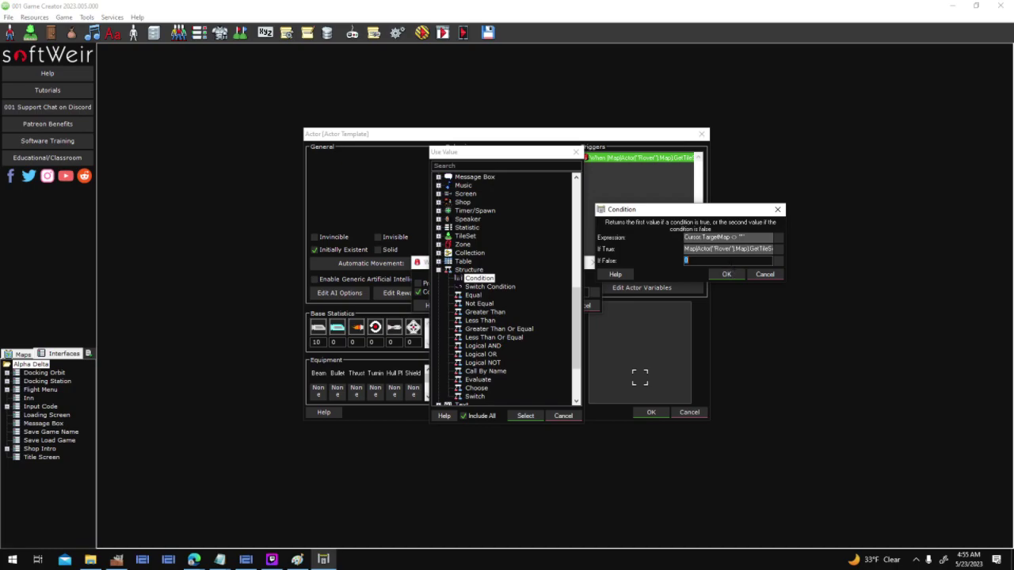
Step: Confirm the new When condition, check the trigger's Display Log Text script and accept the Tile Frame template
{"action": "left_click", "coordinate": [726, 274]}
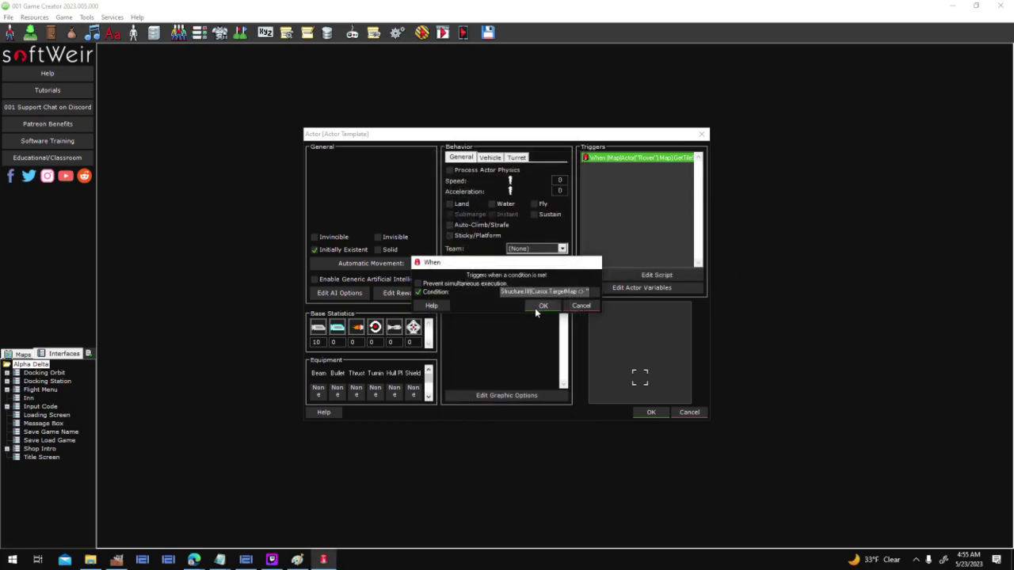
{"action": "left_click", "coordinate": [539, 307]}
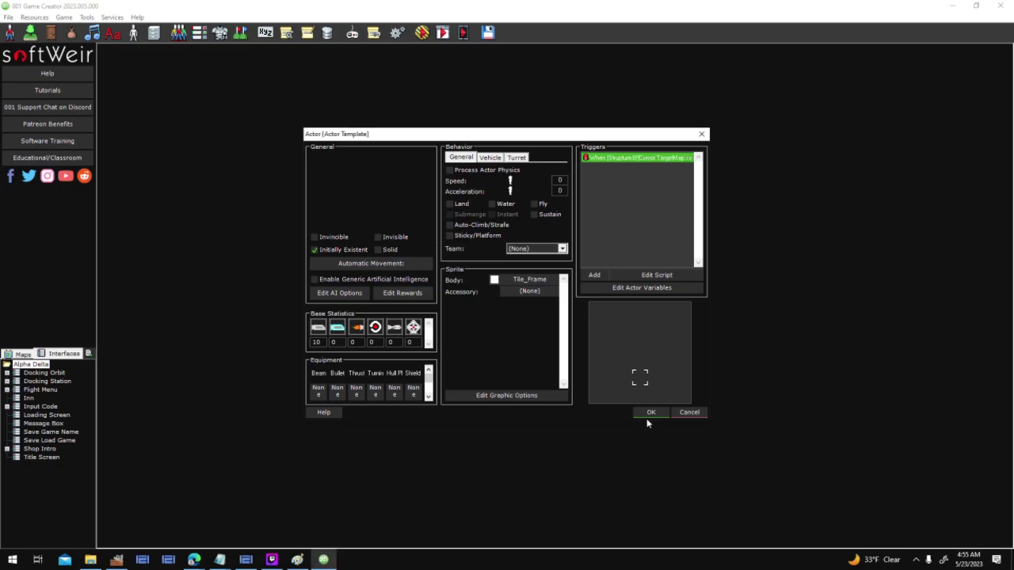
{"action": "double_click", "coordinate": [656, 162]}
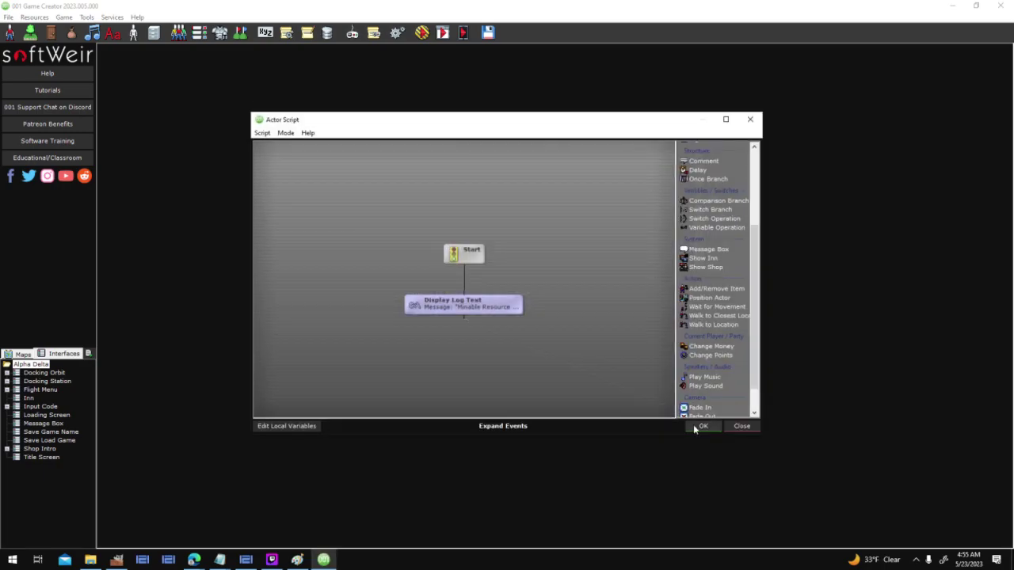
{"action": "left_click", "coordinate": [702, 426]}
{"action": "left_click", "coordinate": [647, 416]}
{"action": "left_click", "coordinate": [569, 391]}
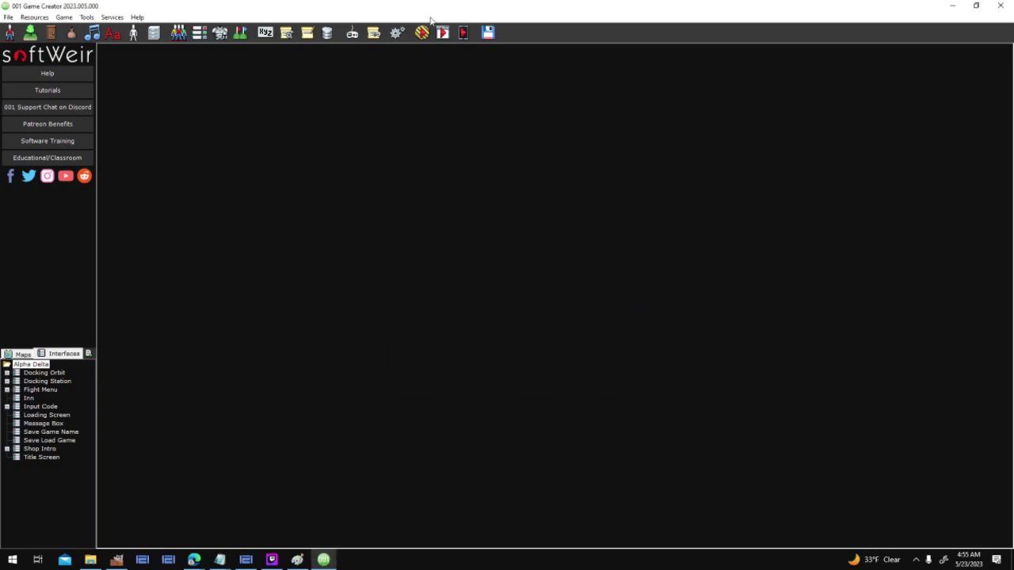
Step: Run a new game, scan and dock at the yellow planet to test the trigger on its surface, and close the game
{"action": "left_click", "coordinate": [422, 32]}
{"action": "left_click", "coordinate": [590, 355]}
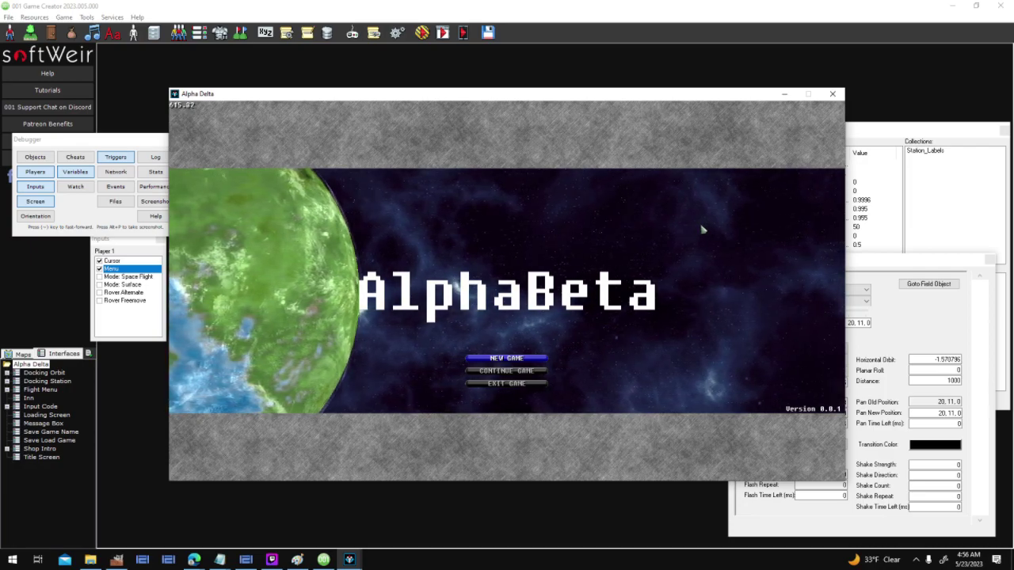
{"action": "left_click", "coordinate": [519, 360]}
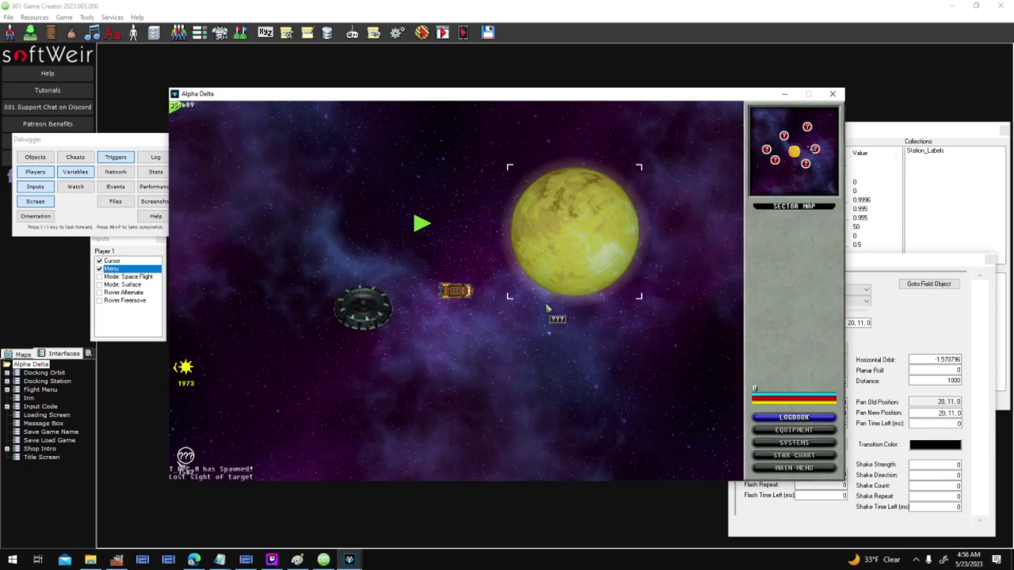
{"action": "left_click", "coordinate": [550, 261]}
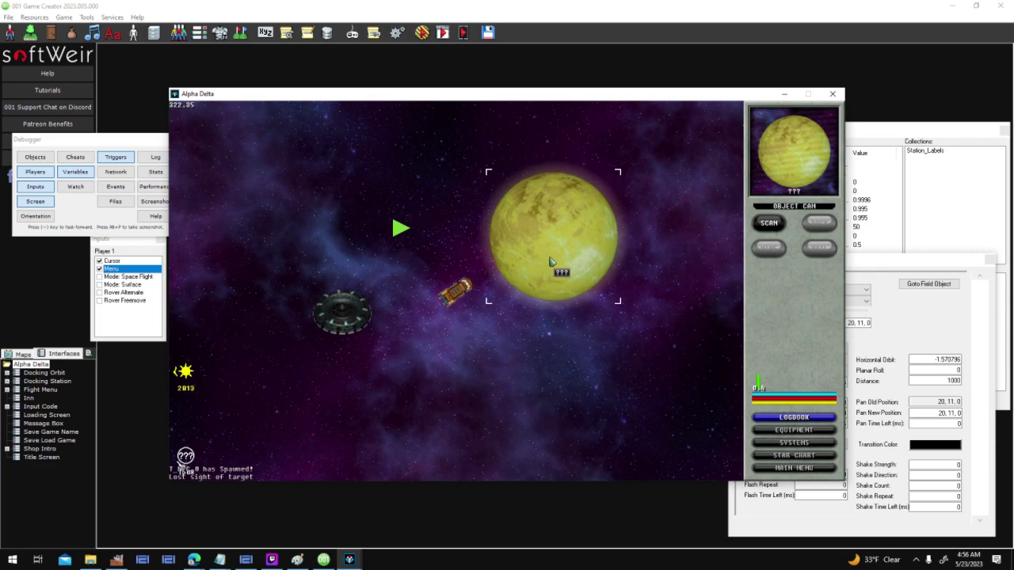
{"action": "left_click", "coordinate": [770, 225]}
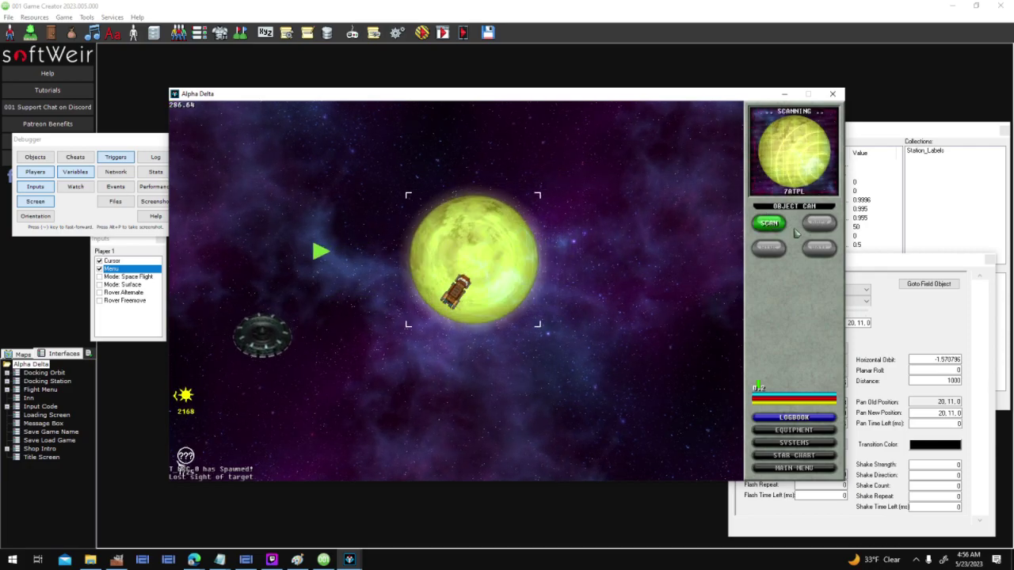
{"action": "left_click", "coordinate": [819, 225]}
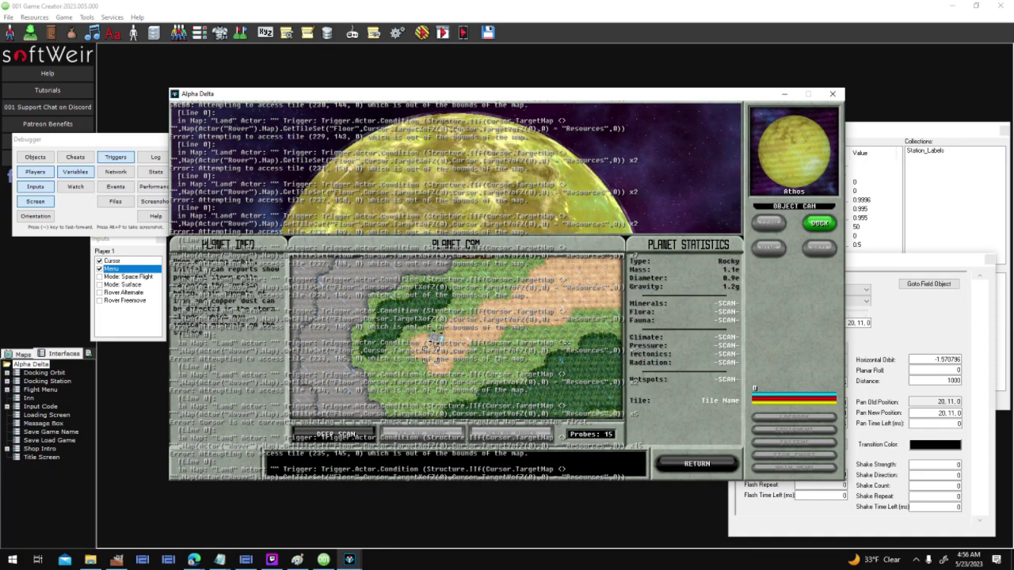
{"action": "left_click", "coordinate": [833, 93]}
Step: Change the comparison after Cursor.TargetMap to = in the When condition of the Tile Frame's base actor
{"action": "left_click", "coordinate": [133, 31]}
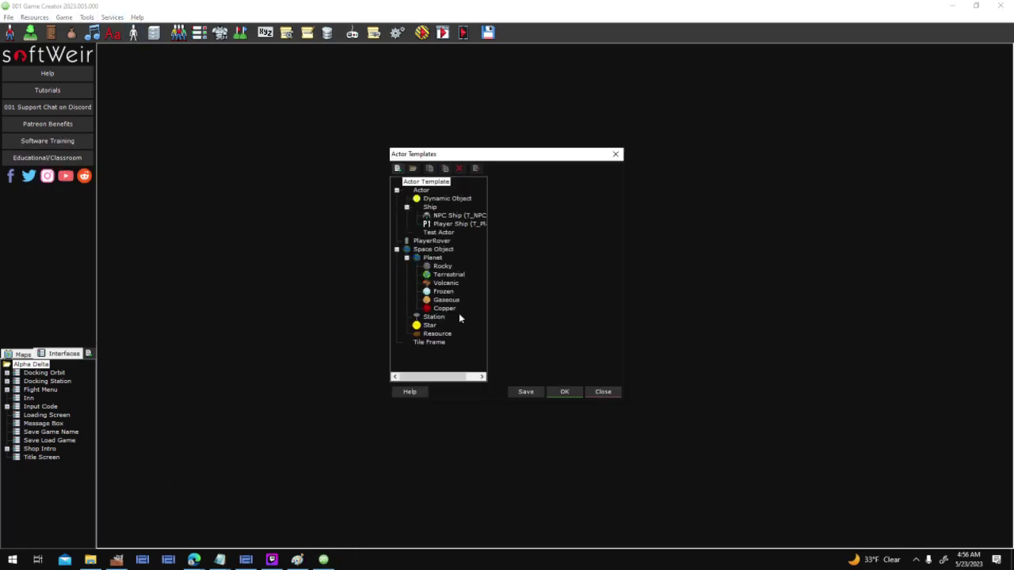
{"action": "left_click", "coordinate": [441, 343]}
{"action": "left_click", "coordinate": [584, 262]}
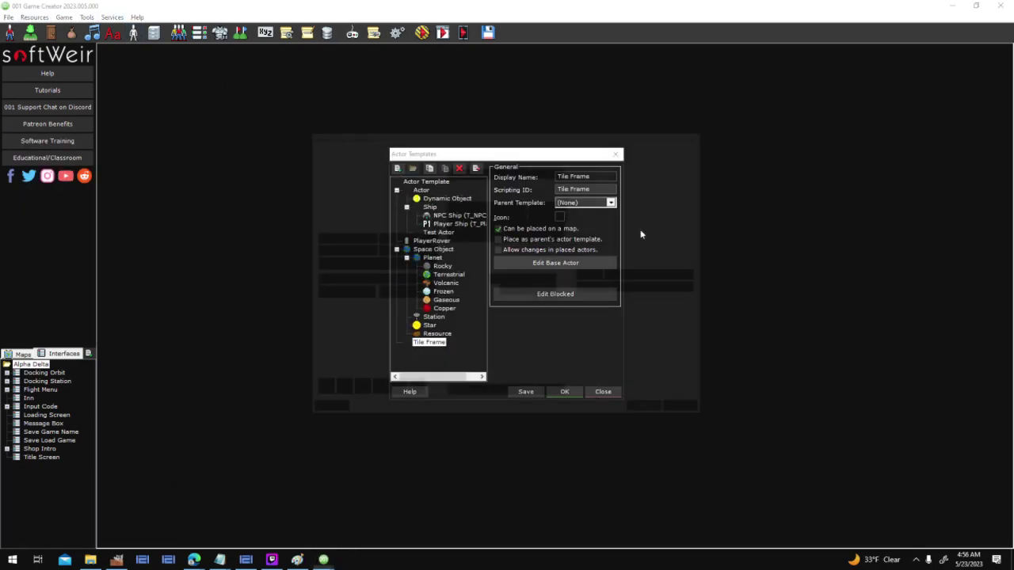
{"action": "right_click", "coordinate": [649, 160]}
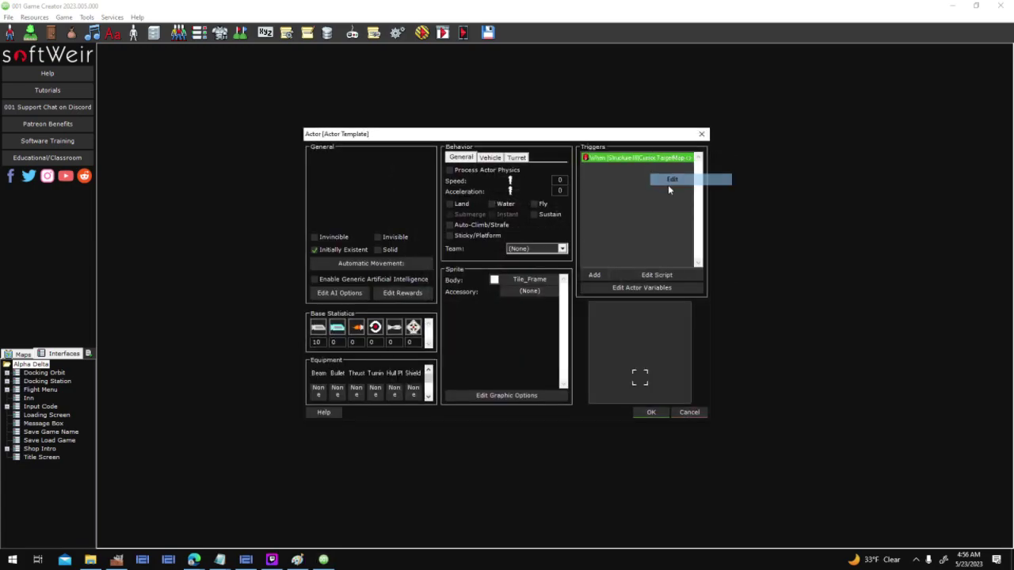
{"action": "left_click", "coordinate": [668, 184]}
{"action": "left_click", "coordinate": [566, 291]}
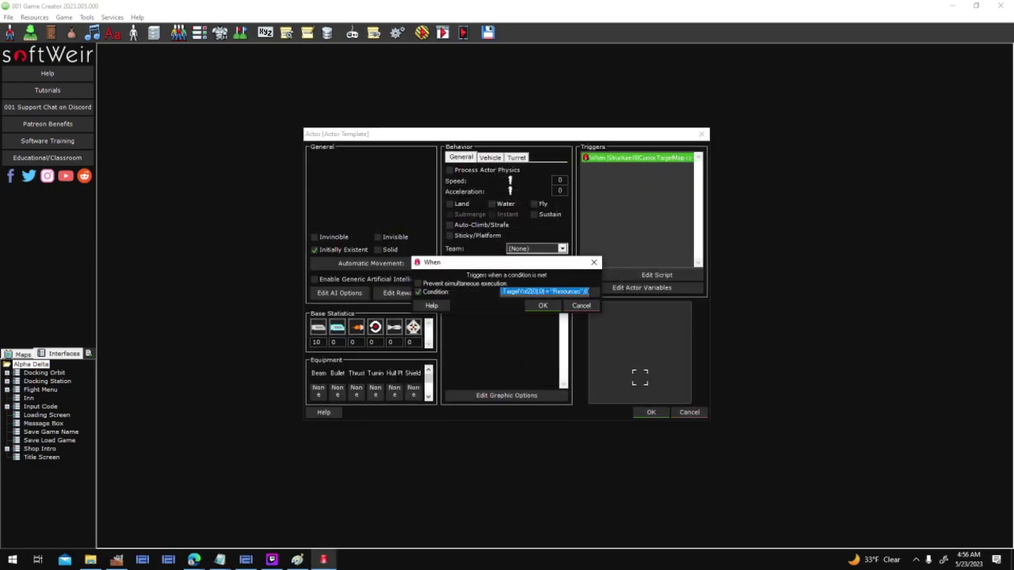
{"action": "left_click_drag", "start_coordinate": [529, 305], "coordinate": [471, 315]}
{"action": "left_click", "coordinate": [578, 292]}
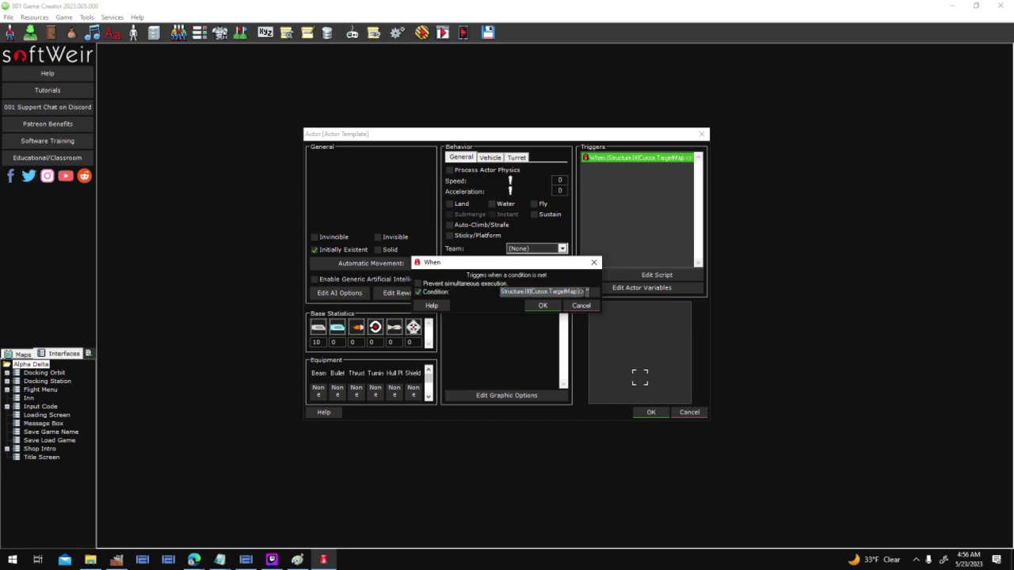
{"action": "key", "text": "Delete"}
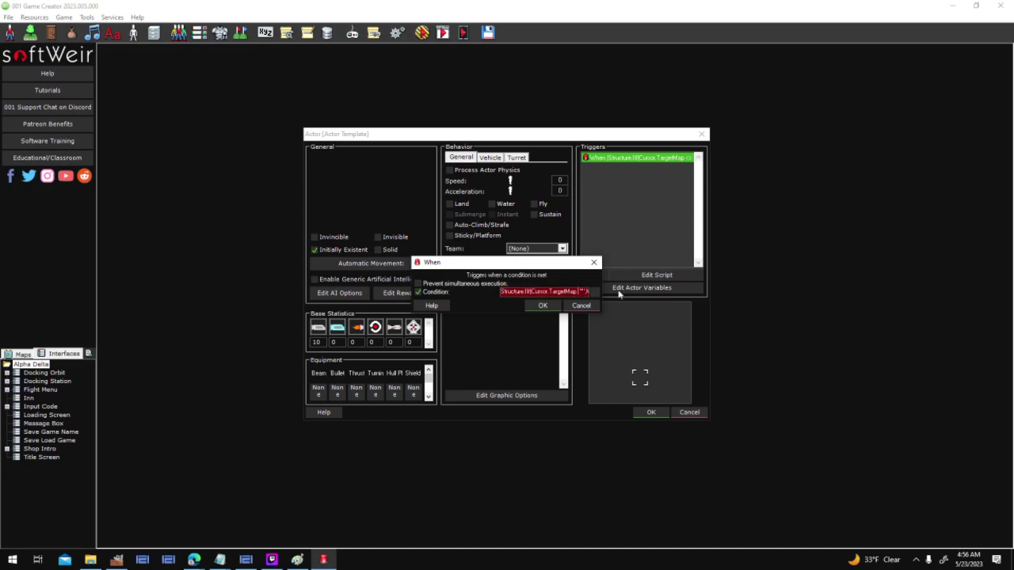
{"action": "type", "text": "="}
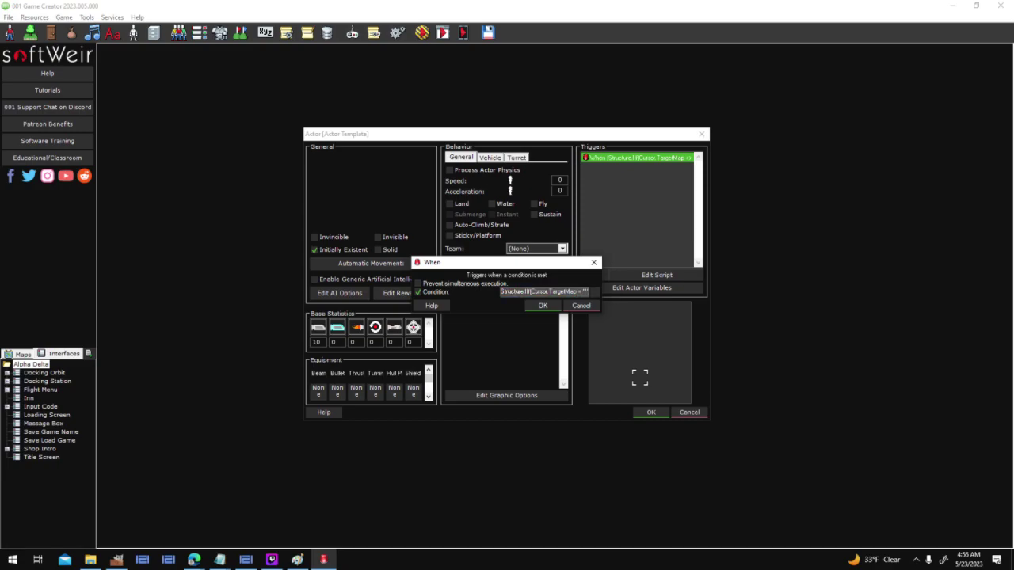
Step: Replace the empty text compared with Cursor.TargetMap by Actor("Rover").Map and confirm the trigger and the base actor
{"action": "key", "text": "BackSpace"}
{"action": "type", "text": "Actor(\"Ro"}
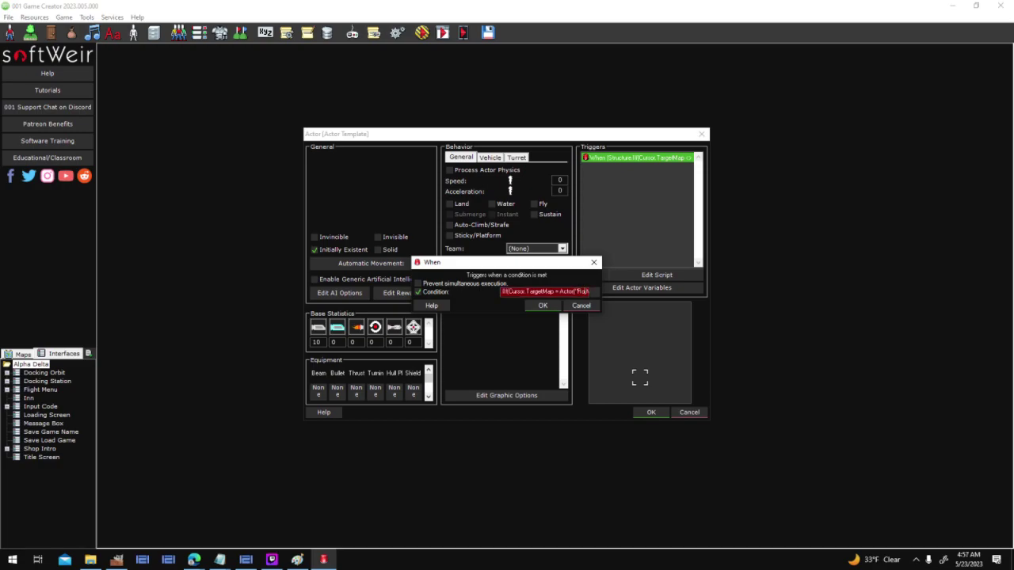
{"action": "type", "text": "ver\").Map"}
{"action": "key", "text": "Left"}
{"action": "key", "text": "Left"}
{"action": "key", "text": "Left"}
{"action": "key", "text": "Left"}
{"action": "key", "text": "Left"}
{"action": "key", "text": "Left"}
{"action": "key", "text": "Left"}
{"action": "key", "text": "Left"}
{"action": "key", "text": "Left"}
{"action": "key", "text": "Left"}
{"action": "key", "text": "Left"}
{"action": "key", "text": "Left"}
{"action": "key", "text": "Left"}
{"action": "key", "text": "Left"}
{"action": "key", "text": "Left"}
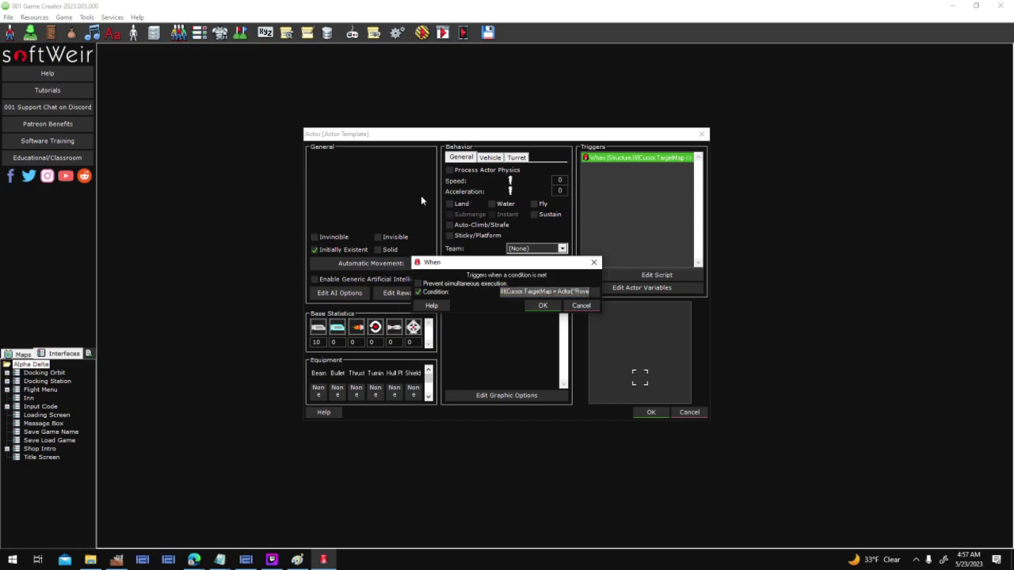
{"action": "left_click", "coordinate": [551, 307]}
{"action": "left_click", "coordinate": [659, 416]}
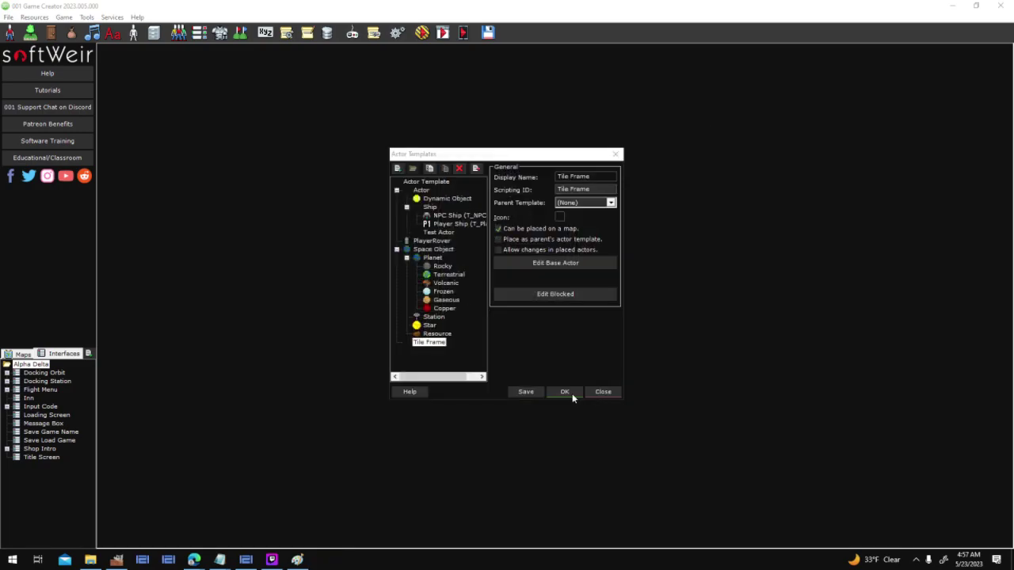
Step: Accept the Tile Frame template, run a new game, scan and dock at the yellow planet to test the trigger, and close the game
{"action": "left_click", "coordinate": [568, 391]}
{"action": "left_click", "coordinate": [421, 32]}
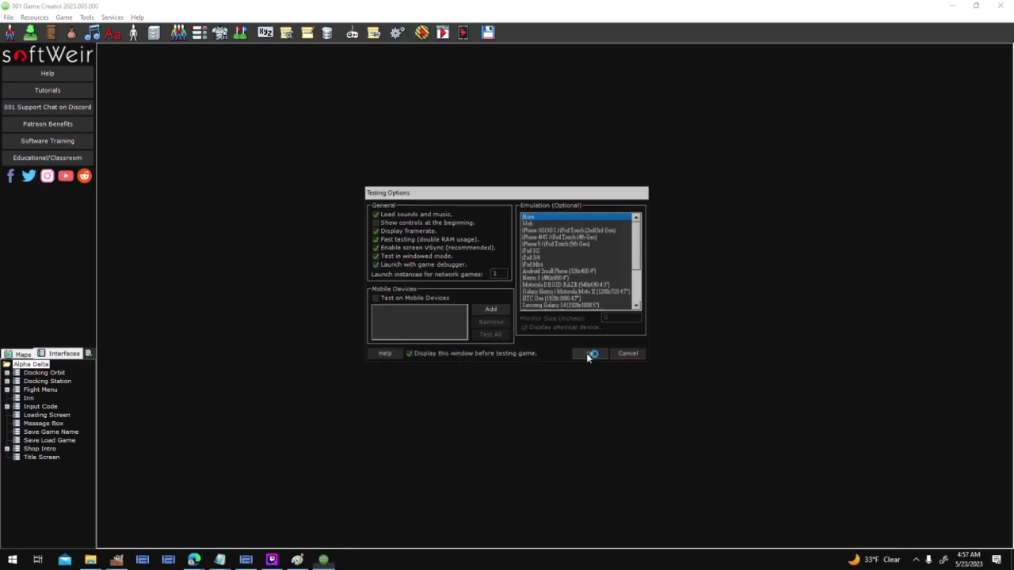
{"action": "left_click", "coordinate": [588, 354]}
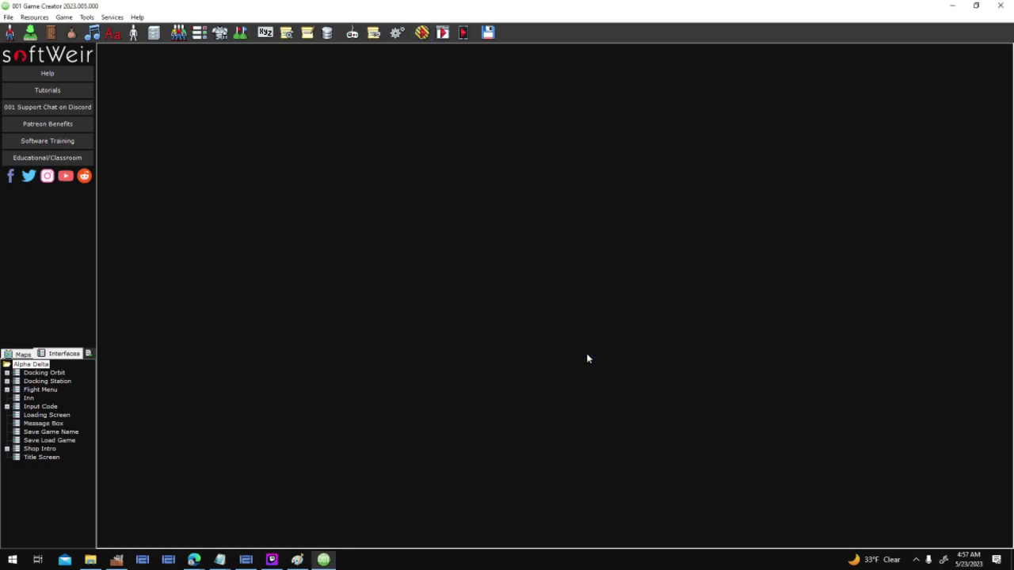
{"action": "left_click", "coordinate": [271, 560]}
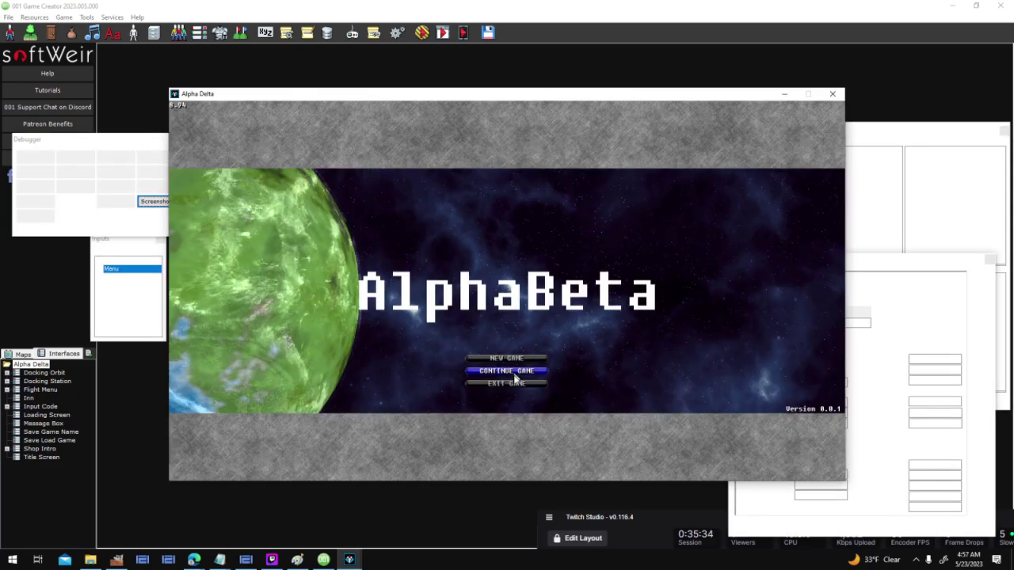
{"action": "left_click", "coordinate": [525, 359]}
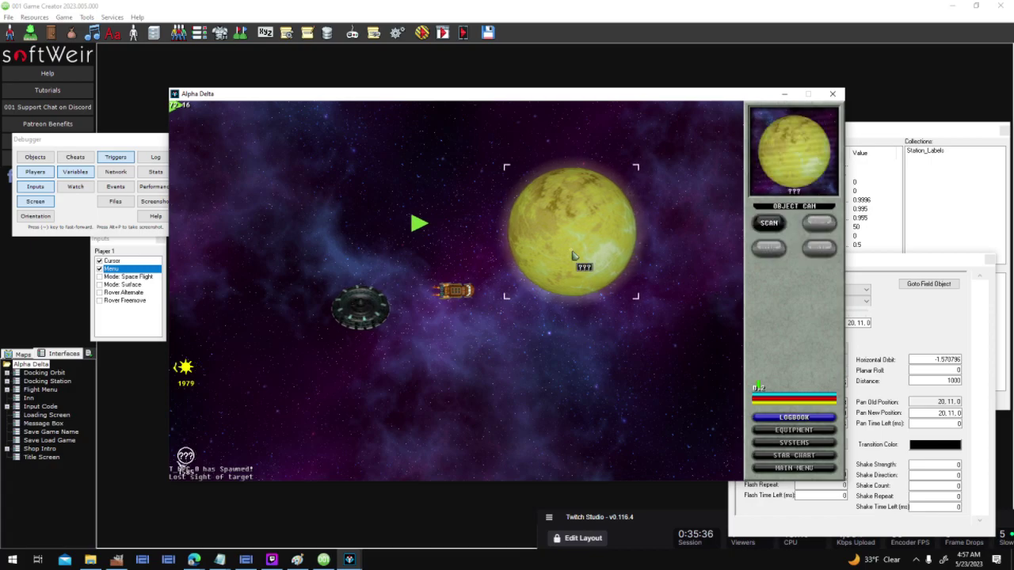
{"action": "left_click", "coordinate": [767, 227]}
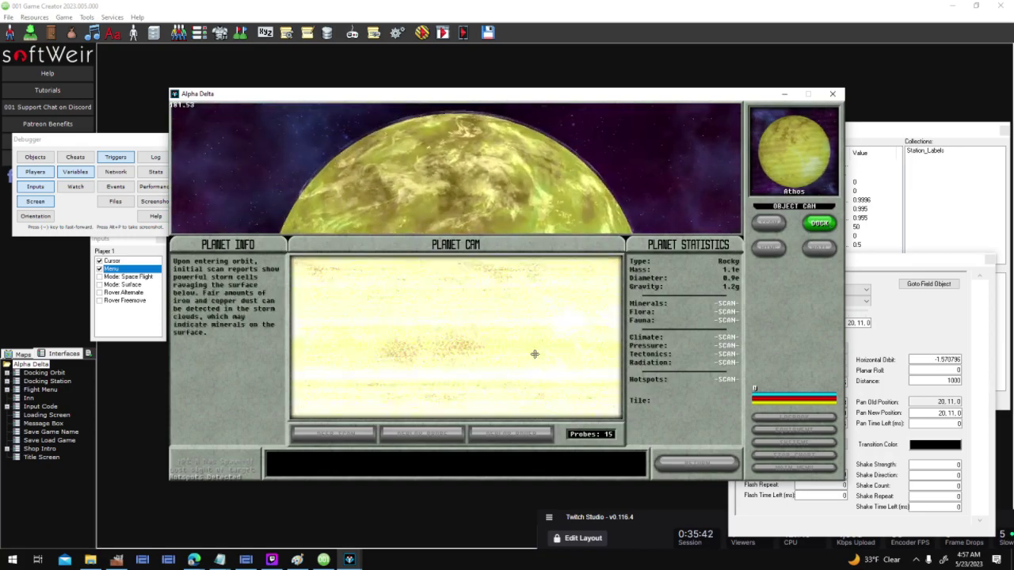
{"action": "left_click", "coordinate": [828, 227]}
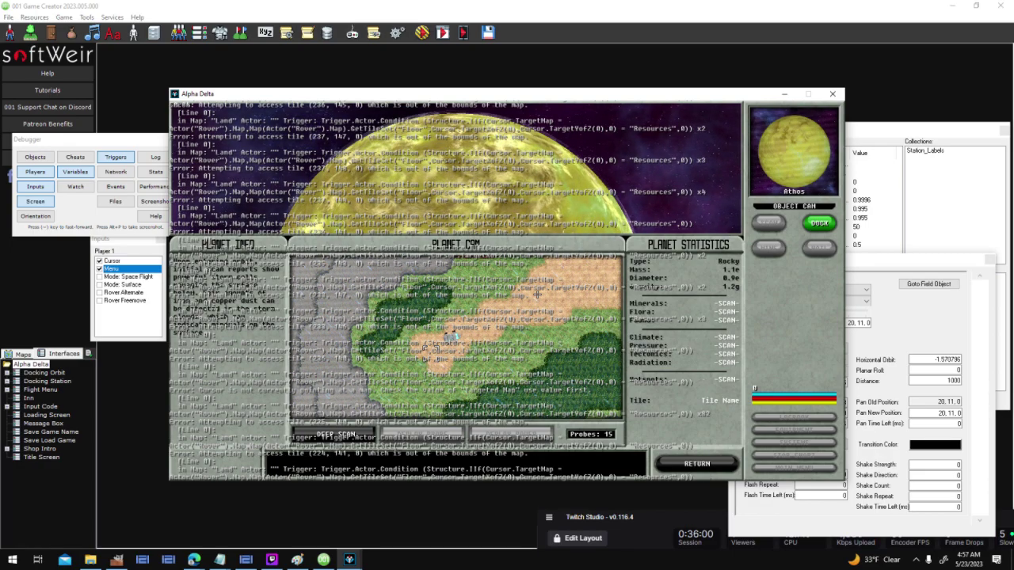
{"action": "left_click", "coordinate": [833, 94]}
Step: Replace the When condition of the Tile Frame's base actor with Cursor.TargetMap = Actor("Rover").Map
{"action": "left_click", "coordinate": [136, 33]}
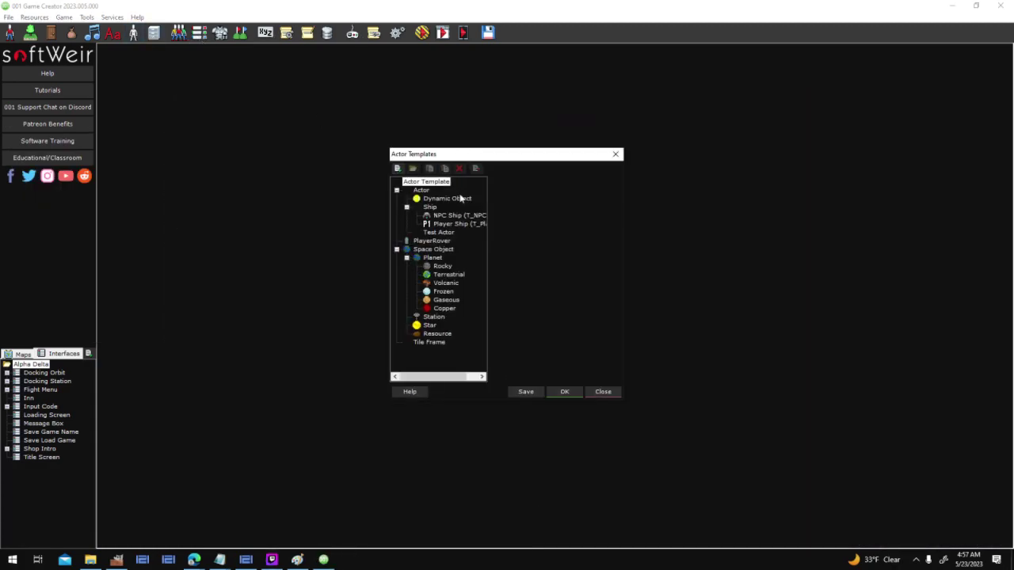
{"action": "left_click", "coordinate": [432, 342]}
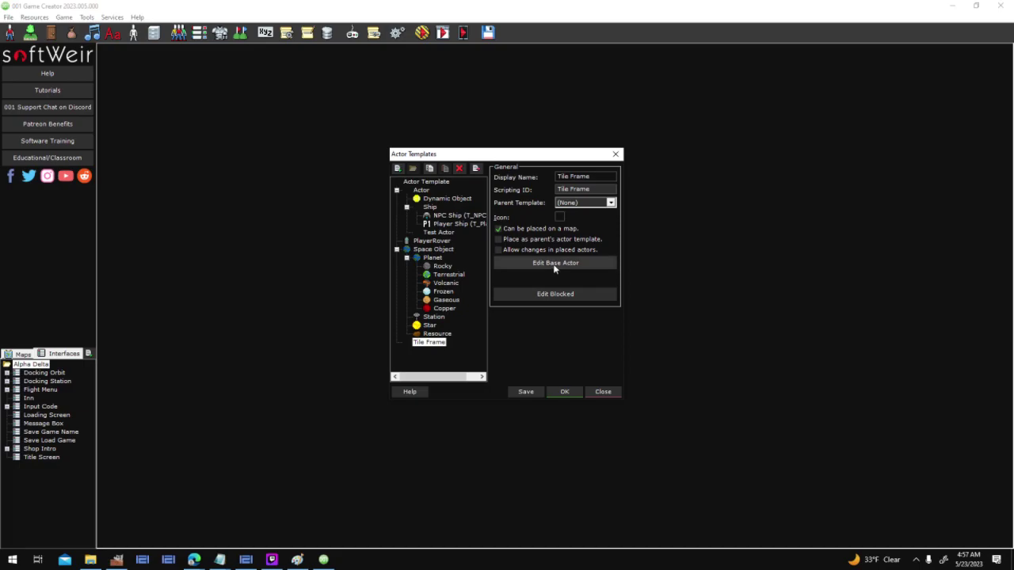
{"action": "right_click", "coordinate": [635, 164]}
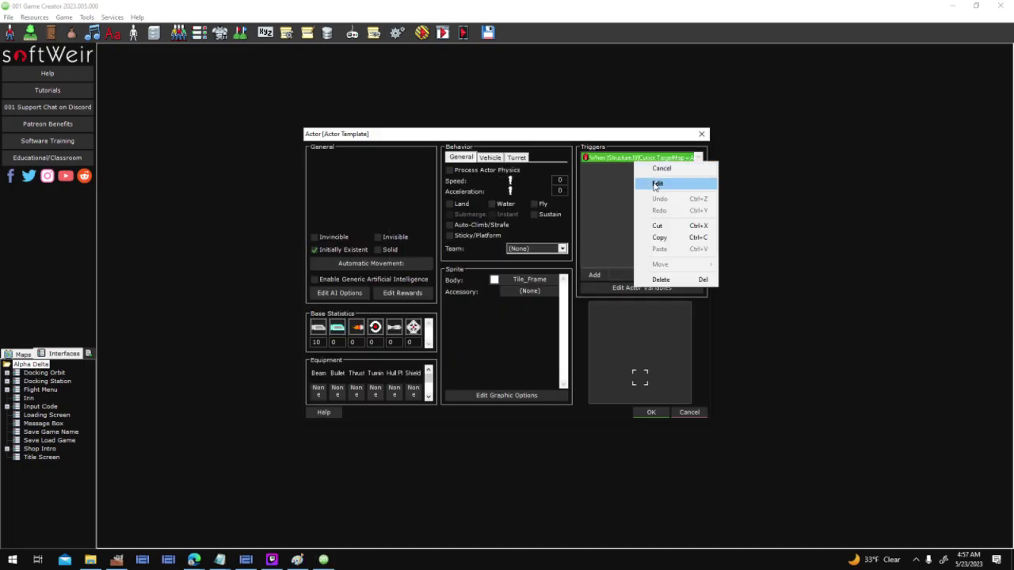
{"action": "left_click", "coordinate": [612, 185]}
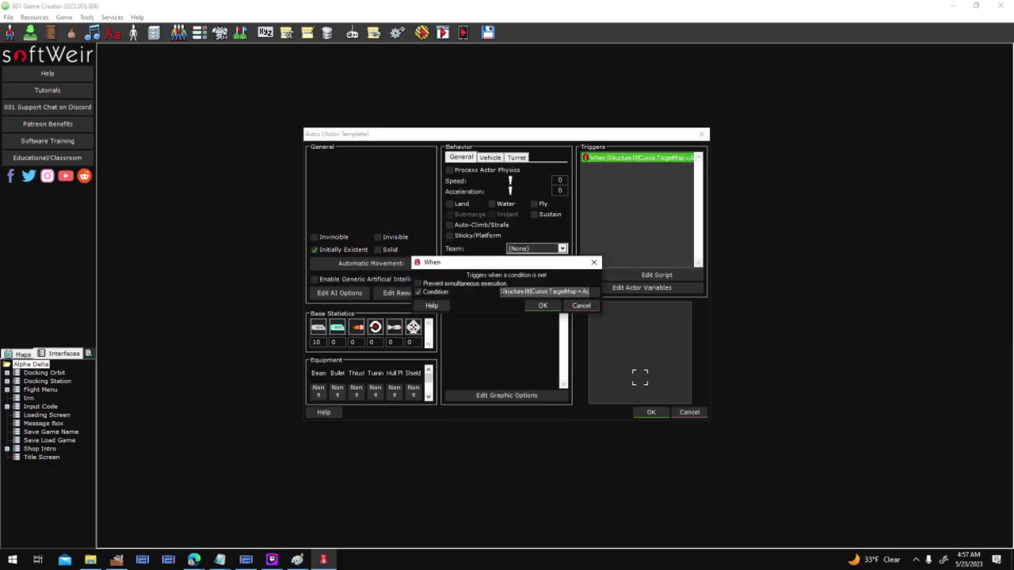
{"action": "left_click_drag", "start_coordinate": [502, 291], "coordinate": [711, 290]}
{"action": "key", "text": "BackSpace"}
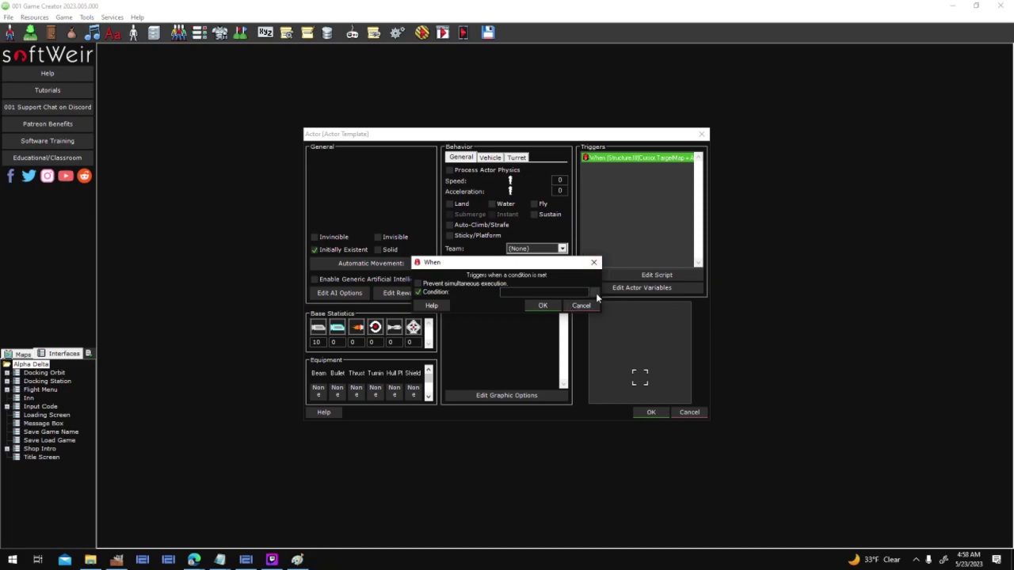
{"action": "type", "text": "target"}
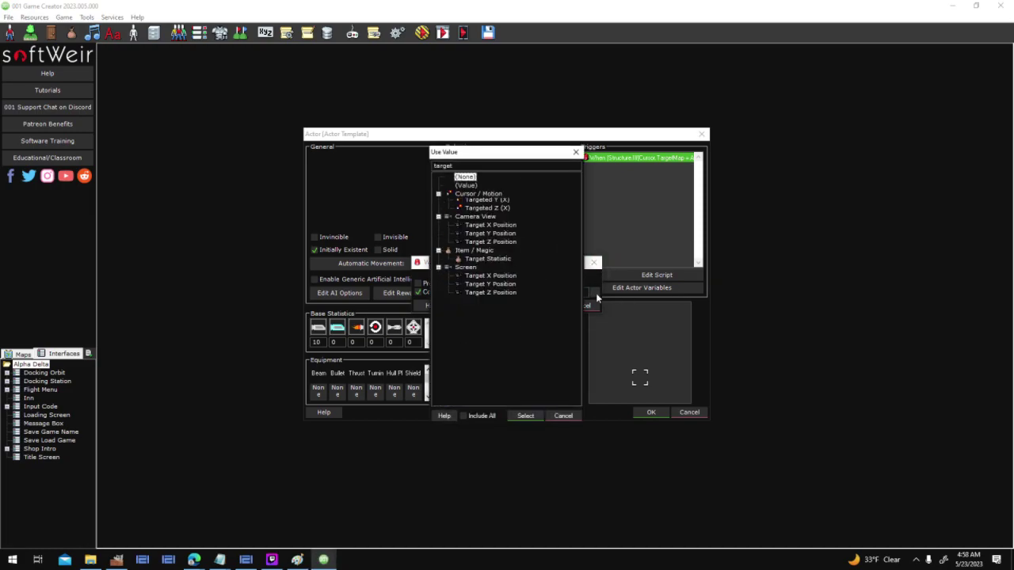
{"action": "double_click", "coordinate": [497, 205]}
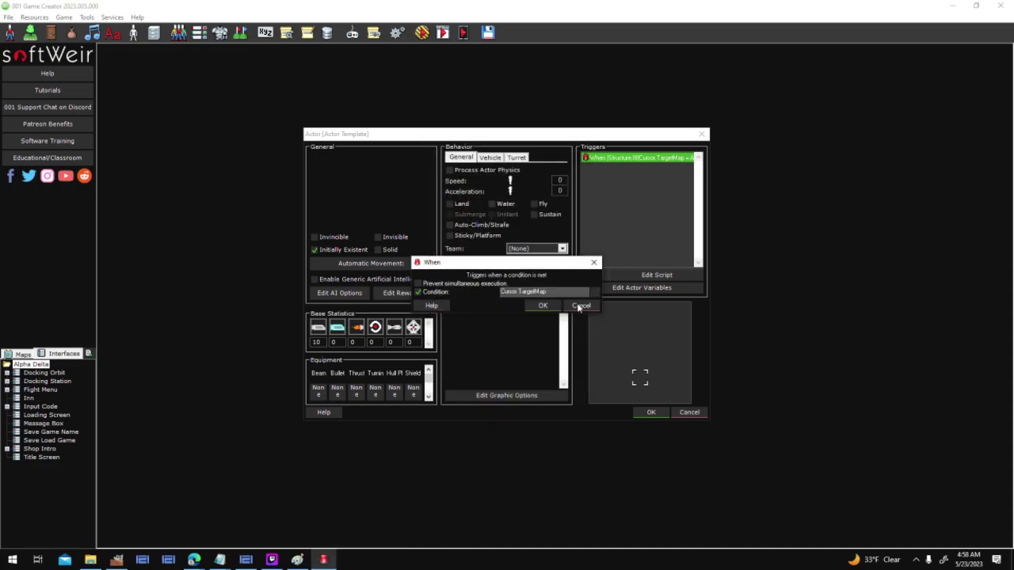
{"action": "type", "text": "="}
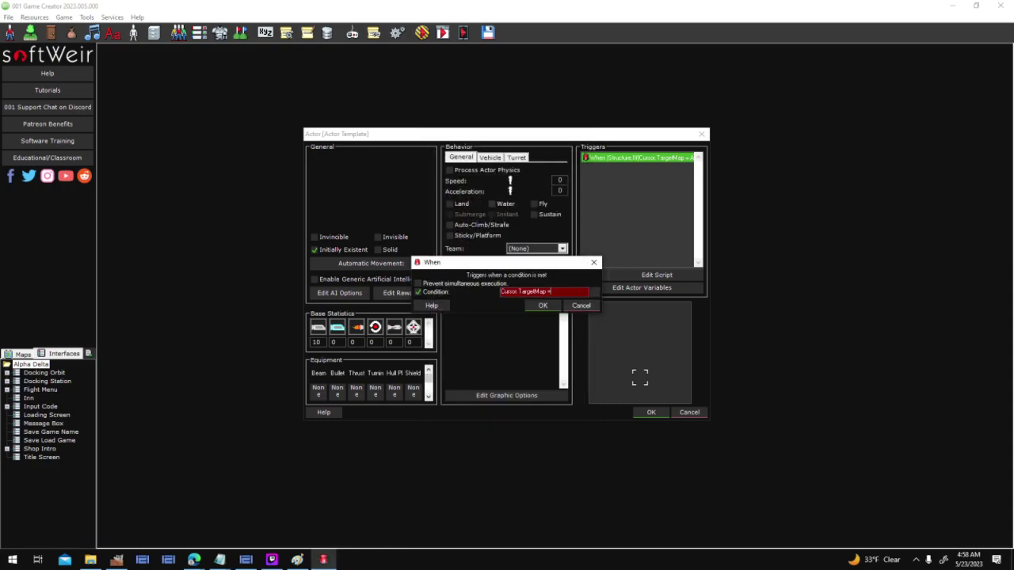
{"action": "type", "text": " Actor(\"Rover\").Map"}
{"action": "key", "text": "Return"}
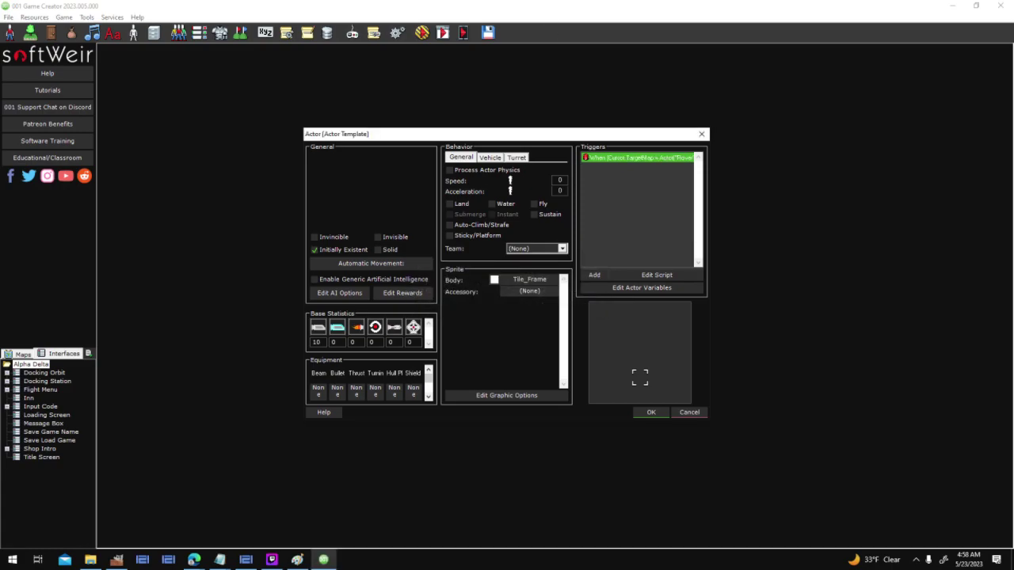
Step: Add a Display Log Text event with the message "Targeting Map" to the trigger's script and accept the script, base actor and template
{"action": "double_click", "coordinate": [640, 159]}
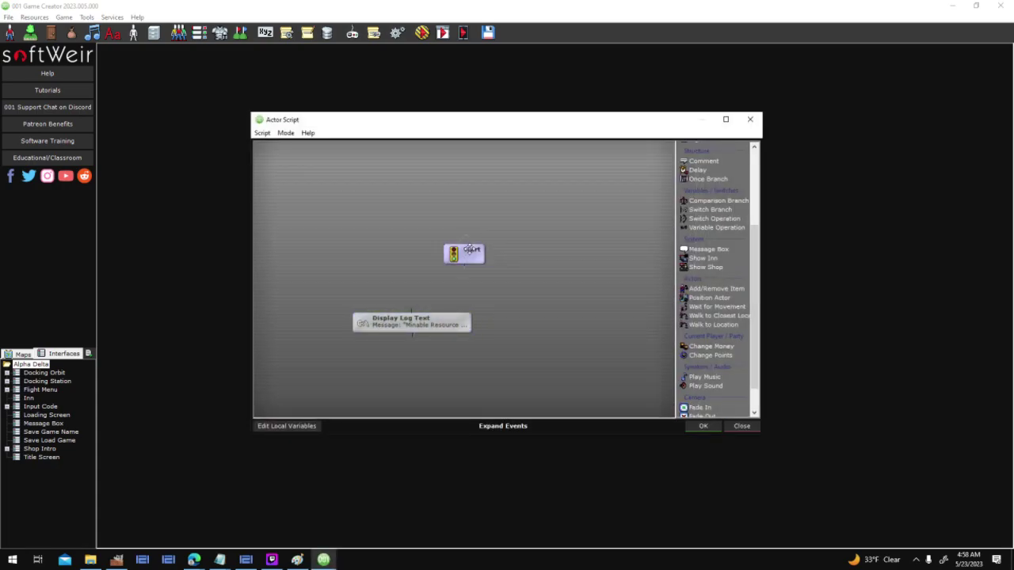
{"action": "type", "text": "log"}
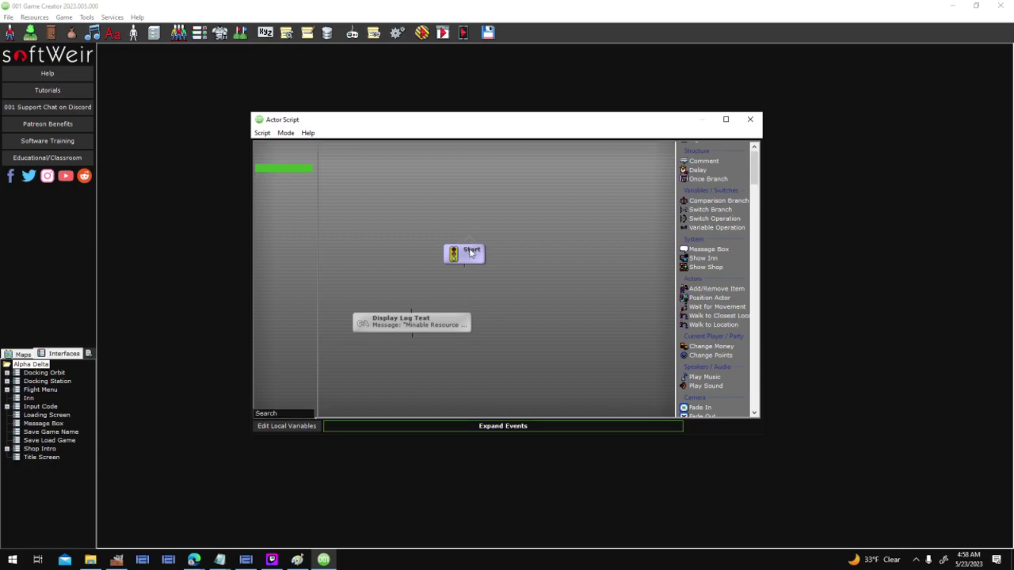
{"action": "left_click", "coordinate": [439, 169]}
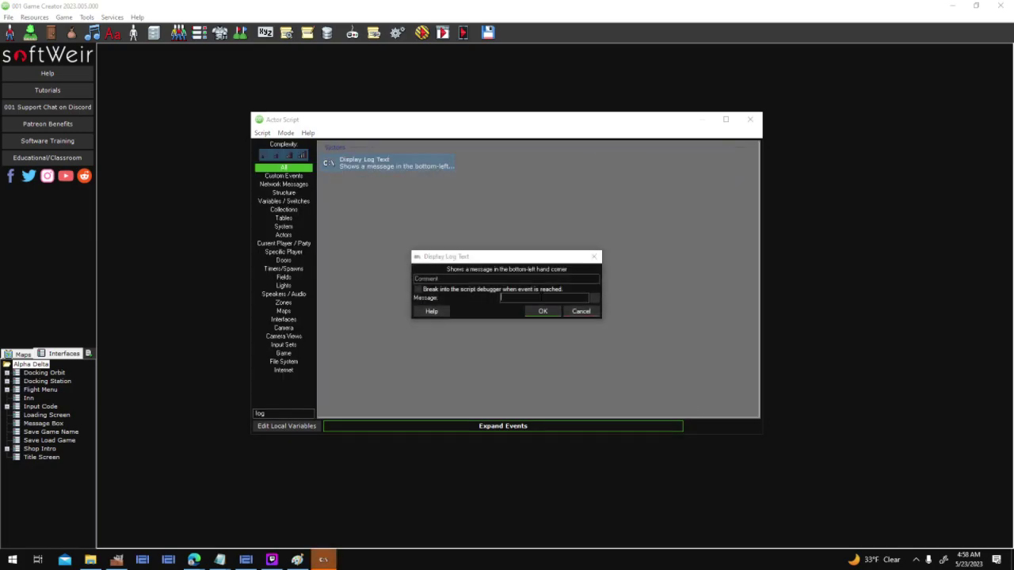
{"action": "type", "text": "la"}
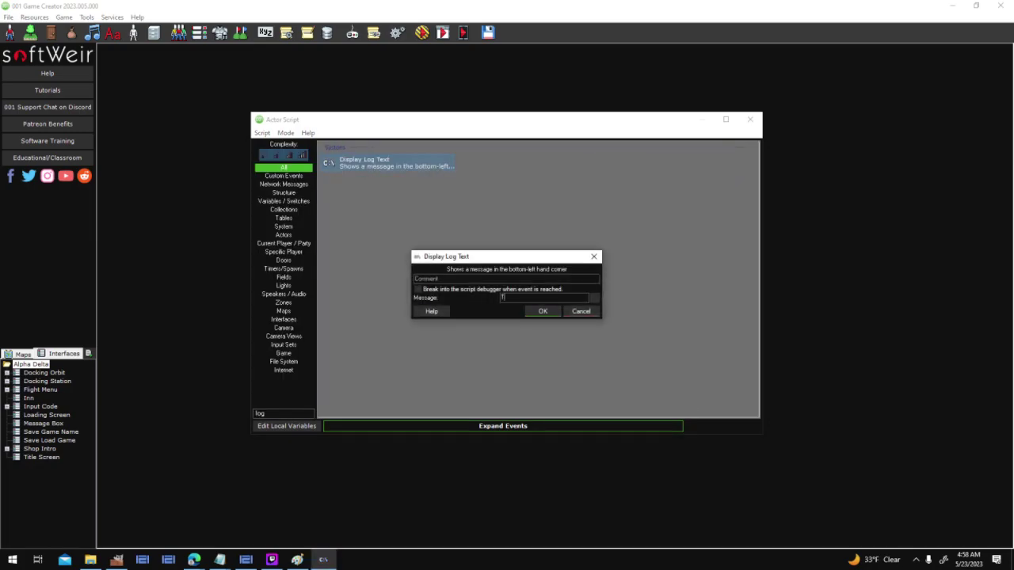
{"action": "key", "text": "Return"}
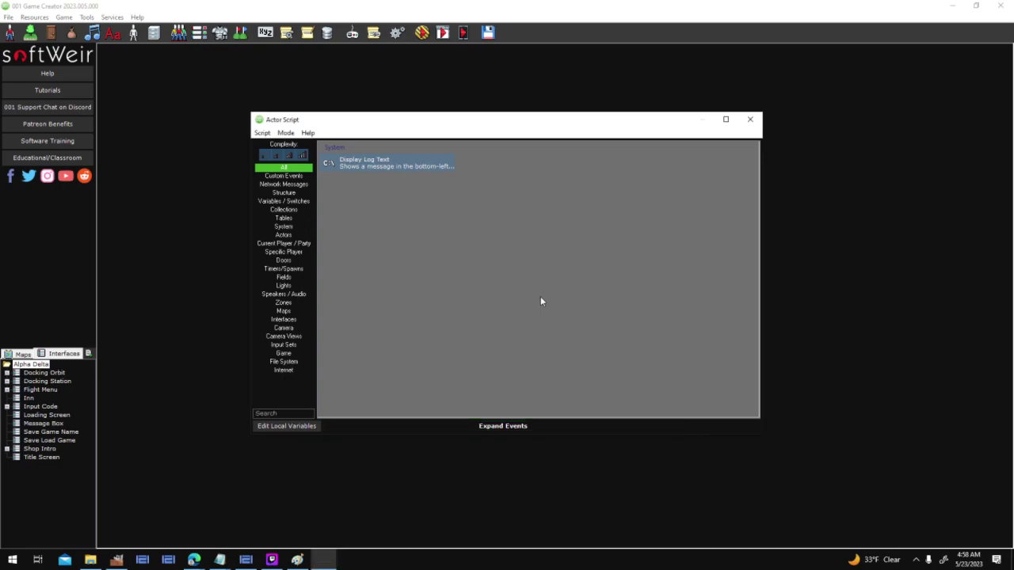
{"action": "left_click", "coordinate": [698, 422]}
{"action": "left_click", "coordinate": [649, 412]}
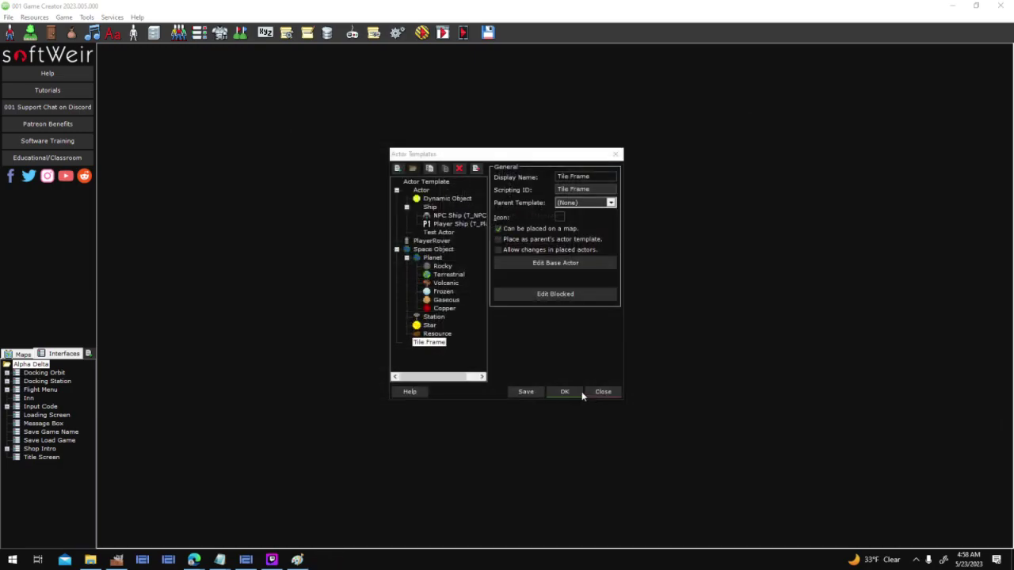
{"action": "left_click", "coordinate": [583, 391]}
Step: Test the map-only condition in a new game by scanning and docking at the yellow planet, moving over its surface map, and closing the game
{"action": "left_click", "coordinate": [579, 355]}
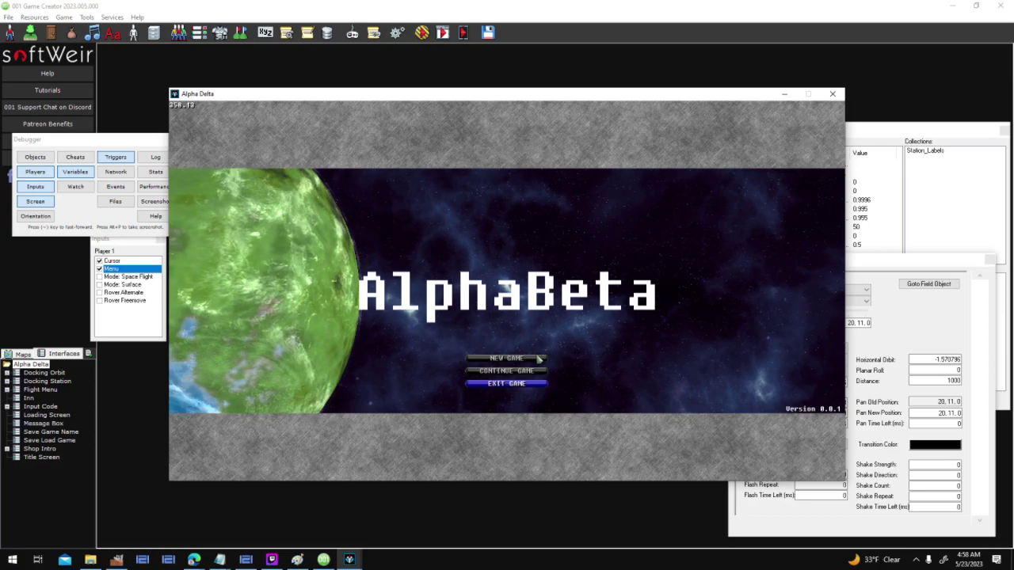
{"action": "left_click", "coordinate": [523, 358]}
{"action": "key", "text": "w"}
{"action": "key", "text": "a"}
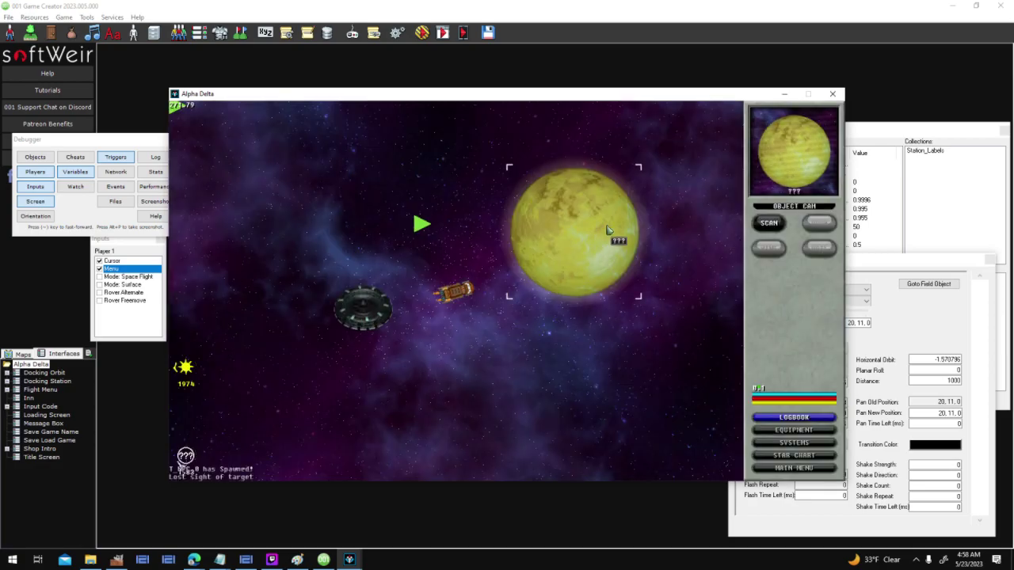
{"action": "left_click", "coordinate": [774, 226]}
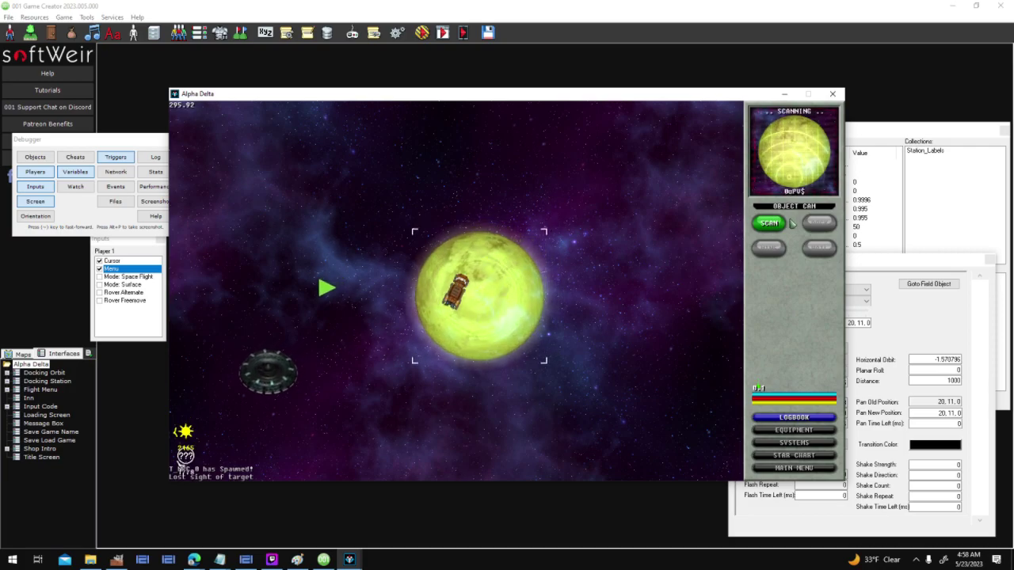
{"action": "left_click", "coordinate": [824, 225]}
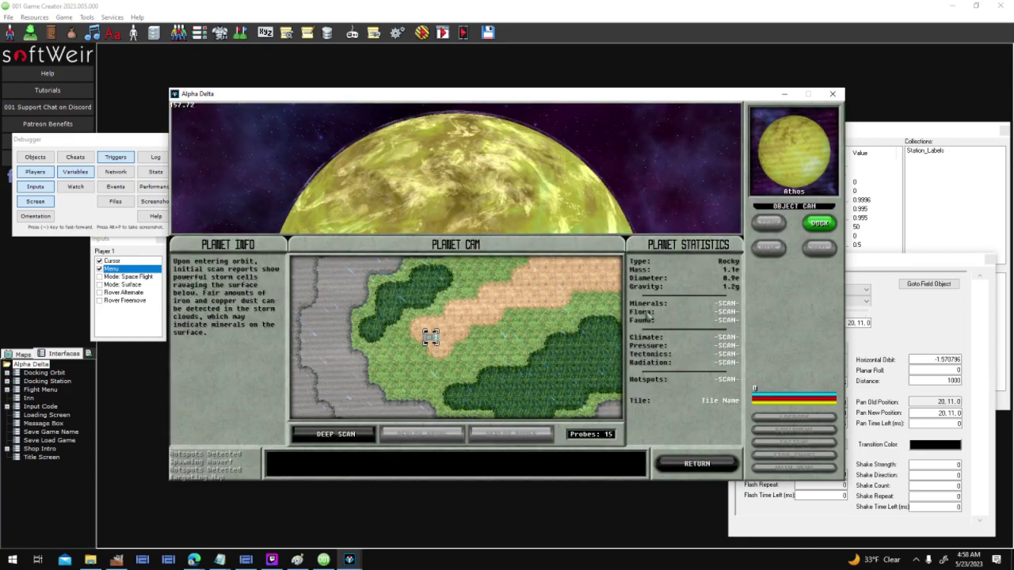
{"action": "left_click", "coordinate": [504, 329]}
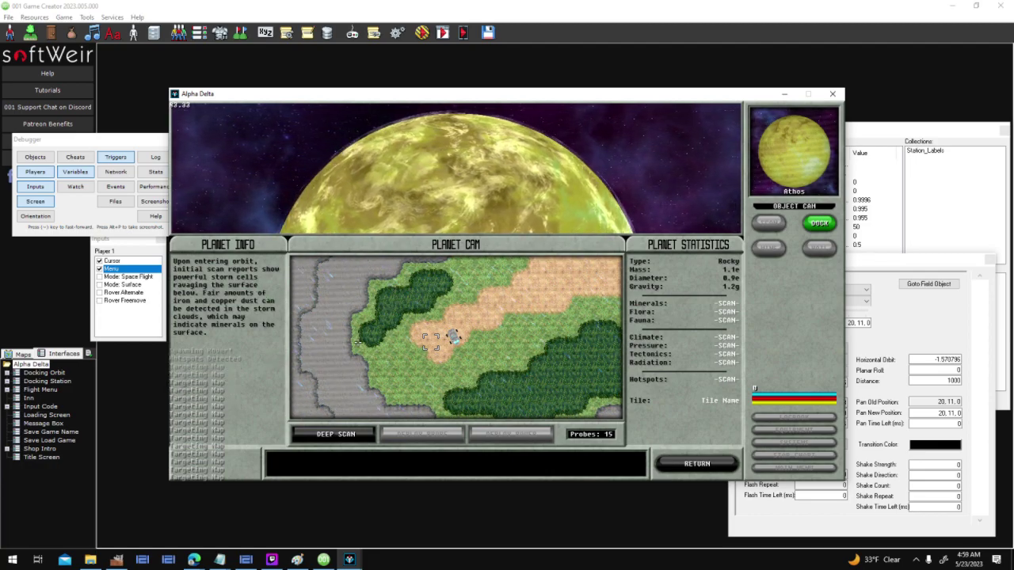
{"action": "left_click", "coordinate": [832, 93]}
Step: Reopen the Tile Frame's base actor and review its trigger's When condition without changing it
{"action": "left_click", "coordinate": [133, 32]}
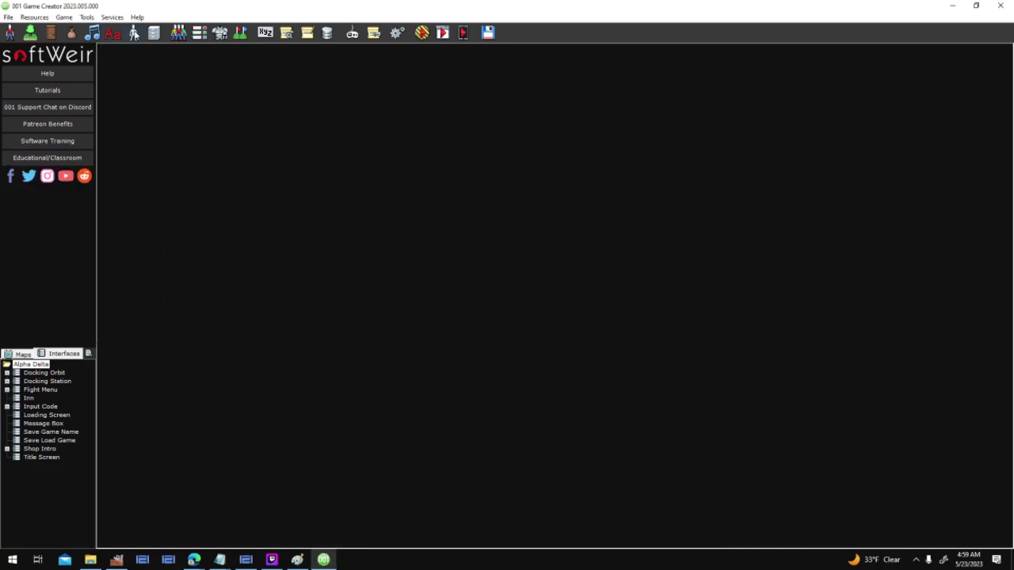
{"action": "left_click", "coordinate": [431, 342]}
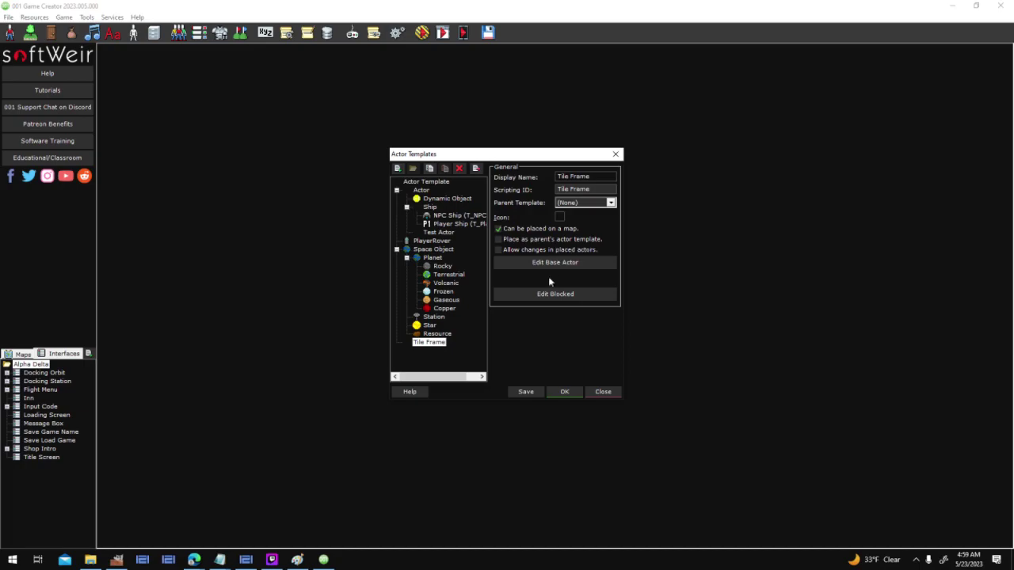
{"action": "left_click", "coordinate": [559, 264]}
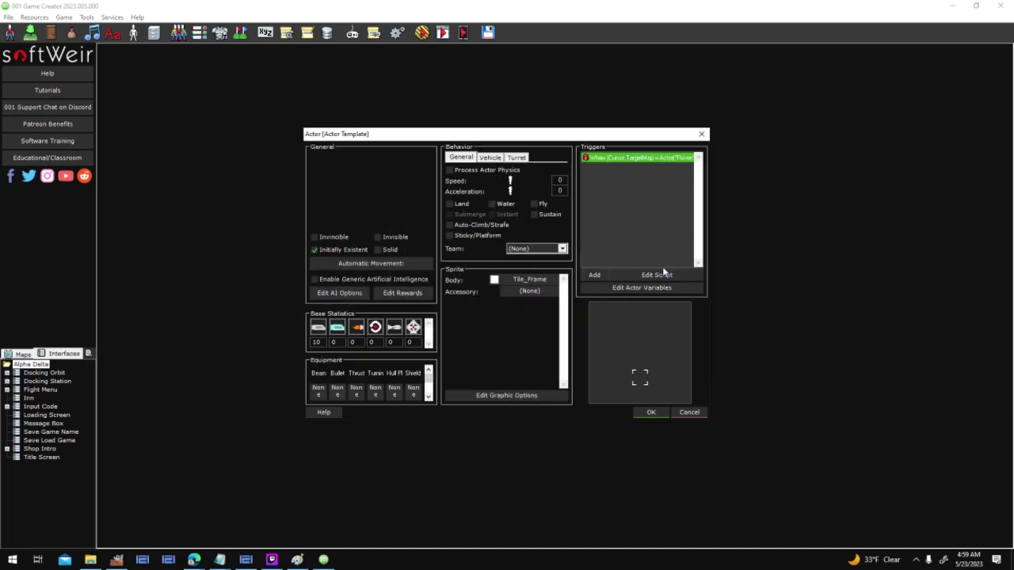
{"action": "right_click", "coordinate": [634, 159]}
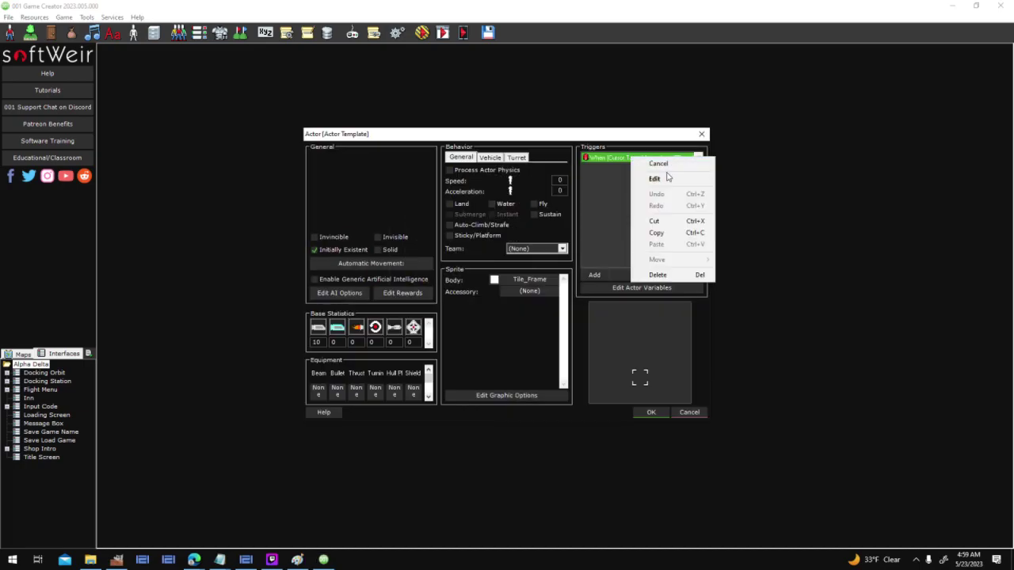
{"action": "left_click", "coordinate": [670, 180]}
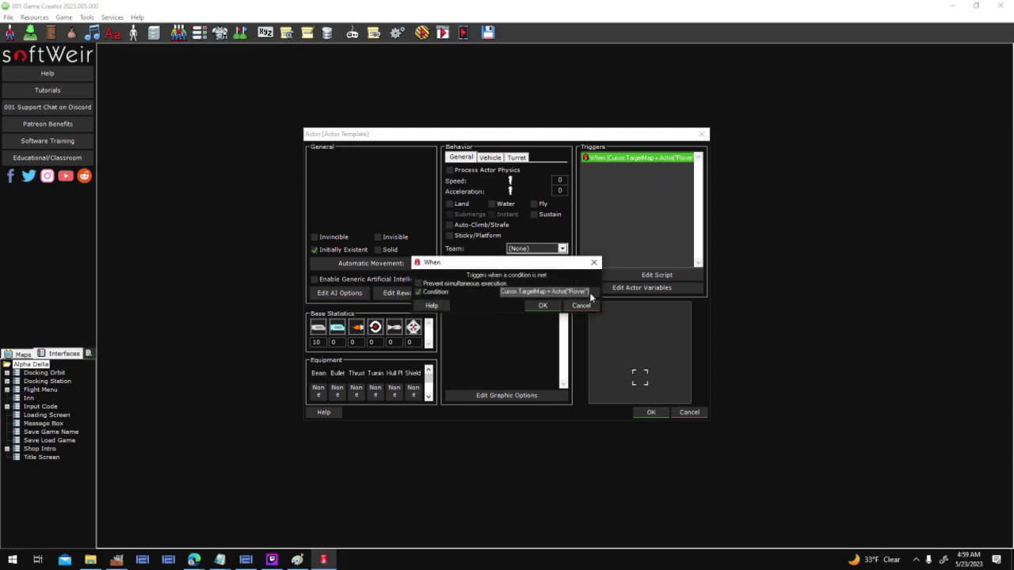
{"action": "left_click", "coordinate": [580, 305]}
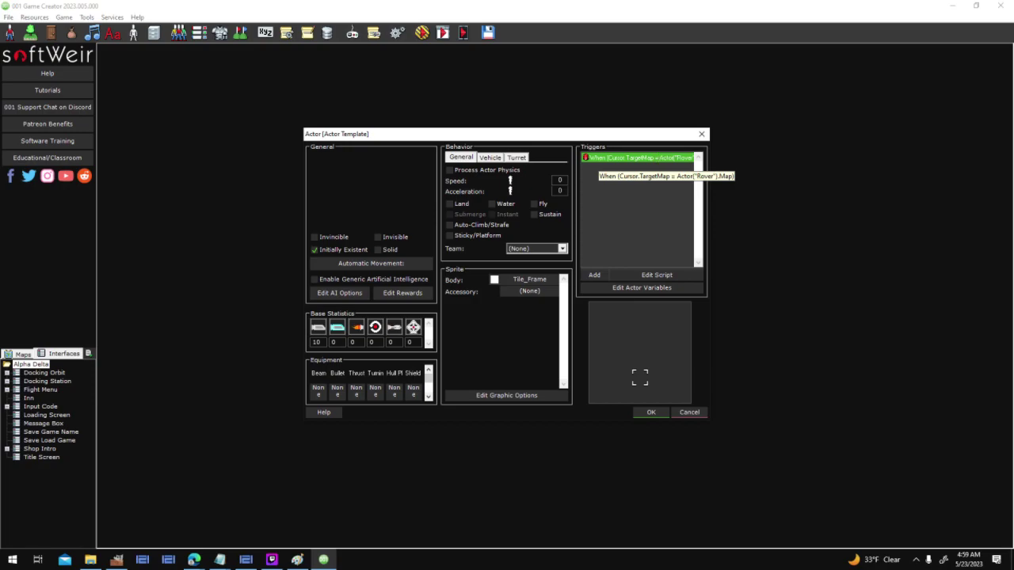
Step: Extend the trigger's When condition with AND Map(Actor("Rover").Map).GetTileSet("Floor",Cursor.TargetXofZ(0),Cursor.TargetYofZ(0),0) = "Resources" and accept the actor and template changes
{"action": "right_click", "coordinate": [680, 161]}
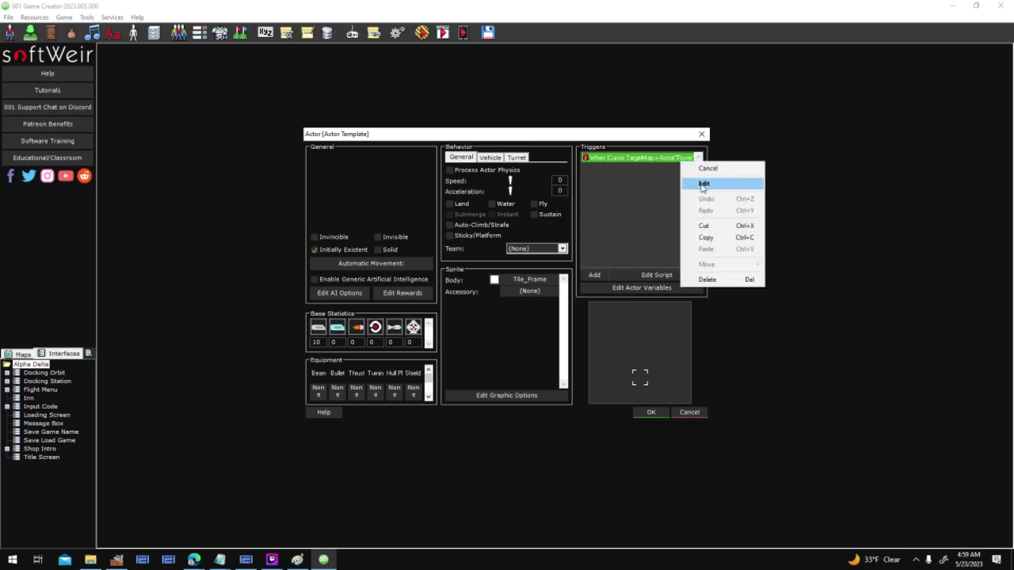
{"action": "left_click", "coordinate": [703, 184]}
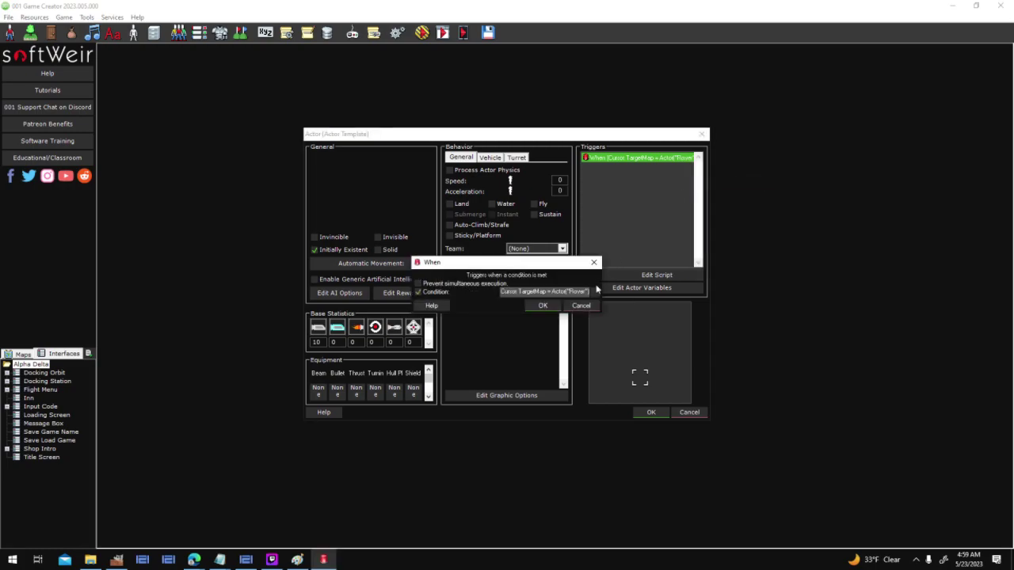
{"action": "left_click_drag", "start_coordinate": [584, 292], "coordinate": [734, 295]}
{"action": "key", "text": "Right"}
{"action": "key", "text": "ctrl+v"}
{"action": "key", "text": "Left"}
{"action": "key", "text": "Left"}
{"action": "key", "text": "Left"}
{"action": "key", "text": "Left"}
{"action": "key", "text": "Left"}
{"action": "key", "text": "Left"}
{"action": "key", "text": "Left"}
{"action": "key", "text": "Left"}
{"action": "key", "text": "Left"}
{"action": "key", "text": "Left"}
{"action": "key", "text": "Left"}
{"action": "key", "text": "Left"}
{"action": "key", "text": "Left"}
{"action": "key", "text": "Left"}
{"action": "key", "text": "Left"}
{"action": "key", "text": "Left"}
{"action": "key", "text": "Left"}
{"action": "key", "text": "Left"}
{"action": "key", "text": "Left"}
{"action": "key", "text": "Left"}
{"action": "key", "text": "Left"}
{"action": "key", "text": "Left"}
{"action": "key", "text": "Left"}
{"action": "key", "text": "Left"}
{"action": "key", "text": "Left"}
{"action": "key", "text": "Left"}
{"action": "key", "text": "Left"}
{"action": "key", "text": "Left"}
{"action": "key", "text": "Left"}
{"action": "key", "text": "Left"}
{"action": "key", "text": "Left"}
{"action": "key", "text": "Left"}
{"action": "key", "text": "Left"}
{"action": "key", "text": "Left"}
{"action": "key", "text": "Left"}
{"action": "key", "text": "Left"}
{"action": "key", "text": "Left"}
{"action": "key", "text": "Left"}
{"action": "key", "text": "Left"}
{"action": "key", "text": "Left"}
{"action": "left_click_drag", "start_coordinate": [602, 292], "coordinate": [648, 289]}
{"action": "left_click", "coordinate": [576, 292]}
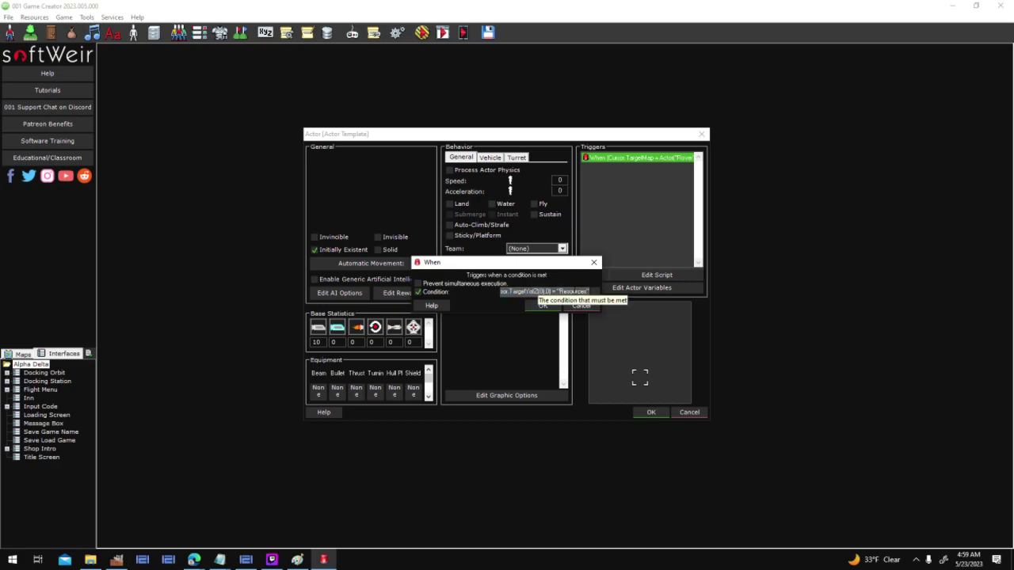
{"action": "key", "text": "Left"}
{"action": "key", "text": "Left"}
{"action": "key", "text": "Left"}
{"action": "key", "text": "Left"}
{"action": "key", "text": "Left"}
{"action": "key", "text": "Left"}
{"action": "key", "text": "Left"}
{"action": "key", "text": "Left"}
{"action": "key", "text": "Left"}
{"action": "key", "text": "Left"}
{"action": "key", "text": "Left"}
{"action": "key", "text": "Left"}
{"action": "key", "text": "Left"}
{"action": "key", "text": "Left"}
{"action": "key", "text": "Left"}
{"action": "key", "text": "Left"}
{"action": "key", "text": "Left"}
{"action": "key", "text": "Left"}
{"action": "key", "text": "Left"}
{"action": "key", "text": "Left"}
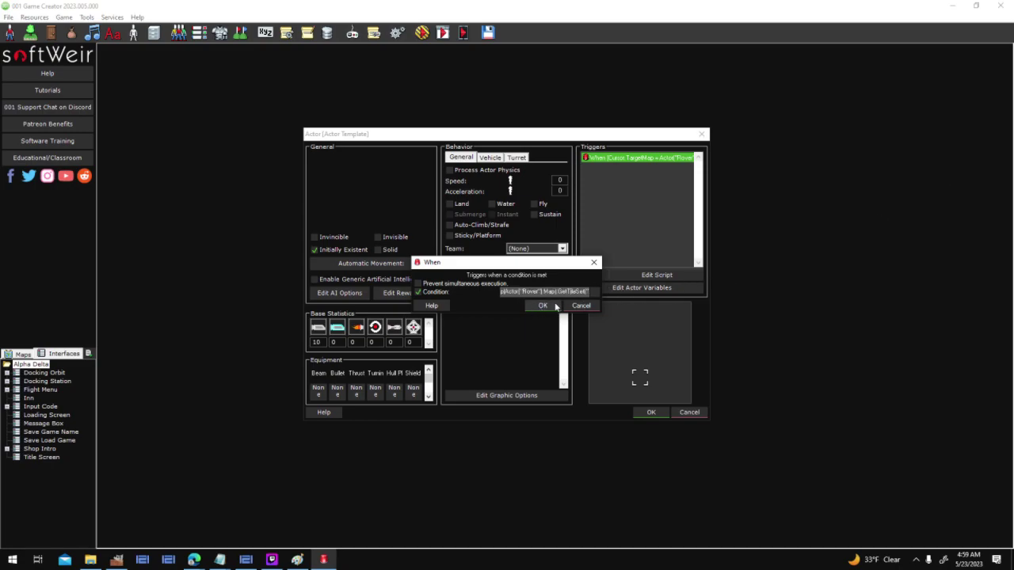
{"action": "key", "text": "Return"}
{"action": "left_click", "coordinate": [651, 412]}
{"action": "left_click", "coordinate": [564, 389]}
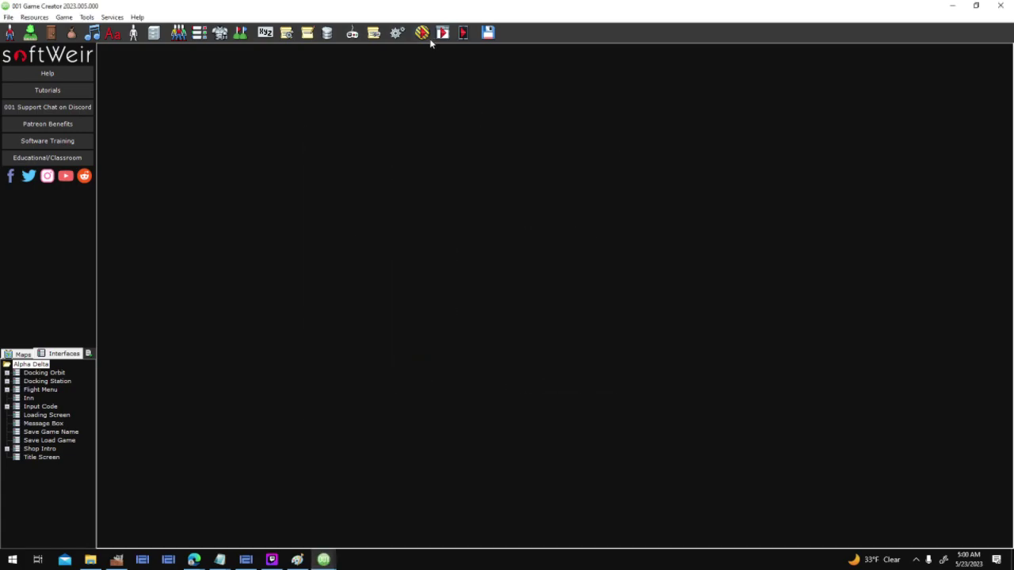
Step: Test the combined condition in a new game by scanning and docking at the yellow planet, and close the game
{"action": "left_click", "coordinate": [422, 33]}
{"action": "key", "text": "Return"}
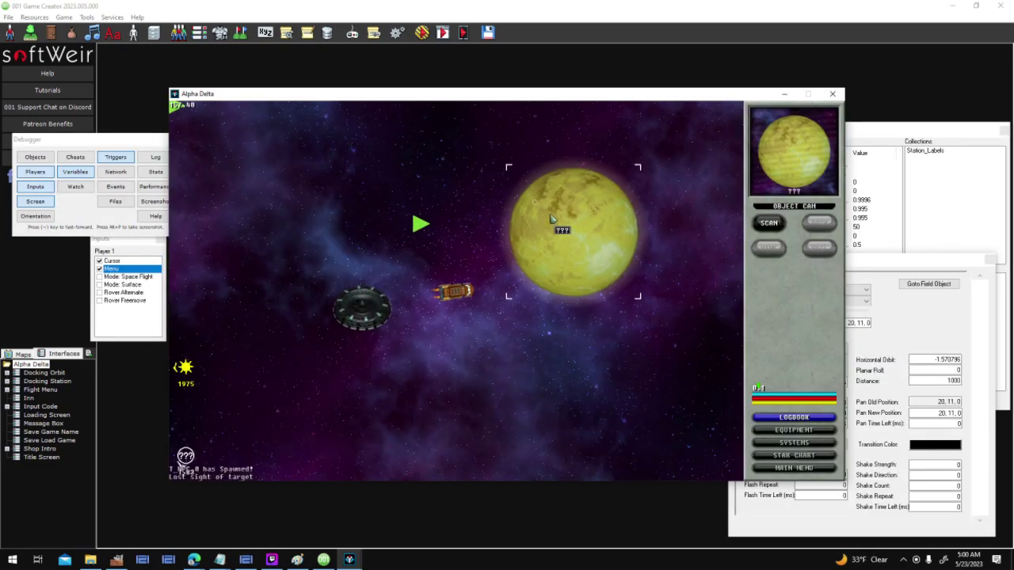
{"action": "left_click", "coordinate": [773, 226]}
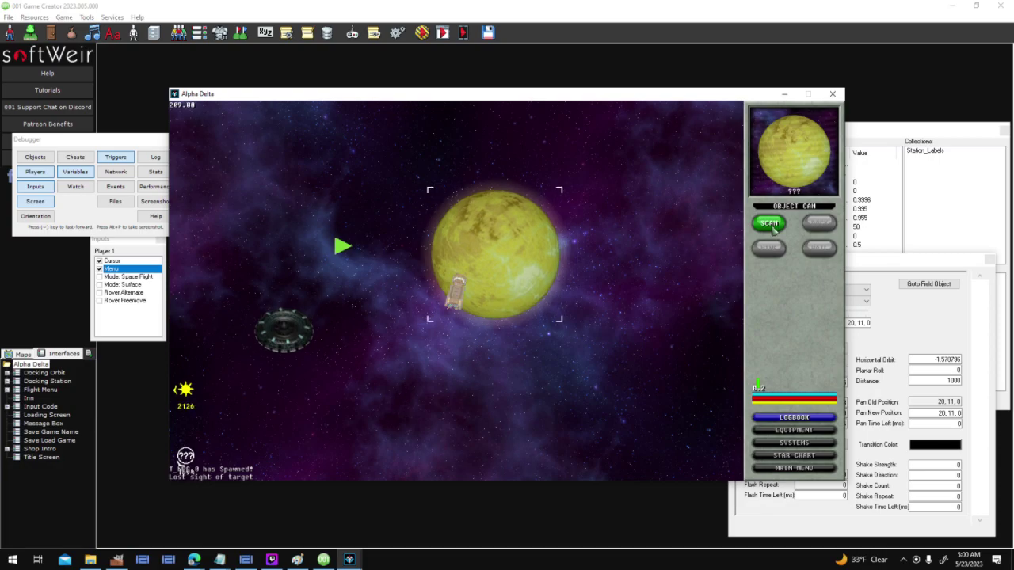
{"action": "left_click", "coordinate": [830, 225]}
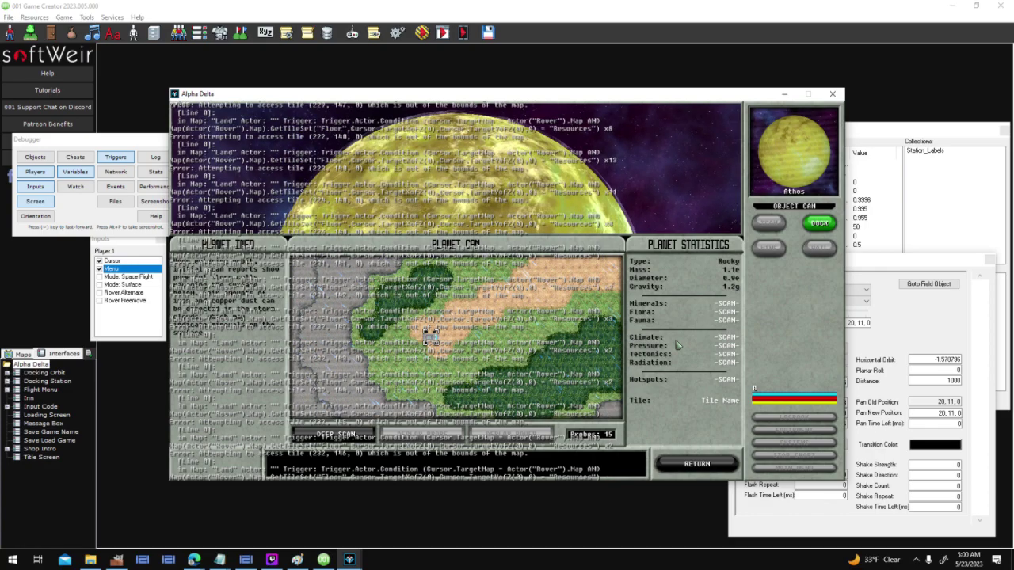
{"action": "left_click", "coordinate": [833, 93]}
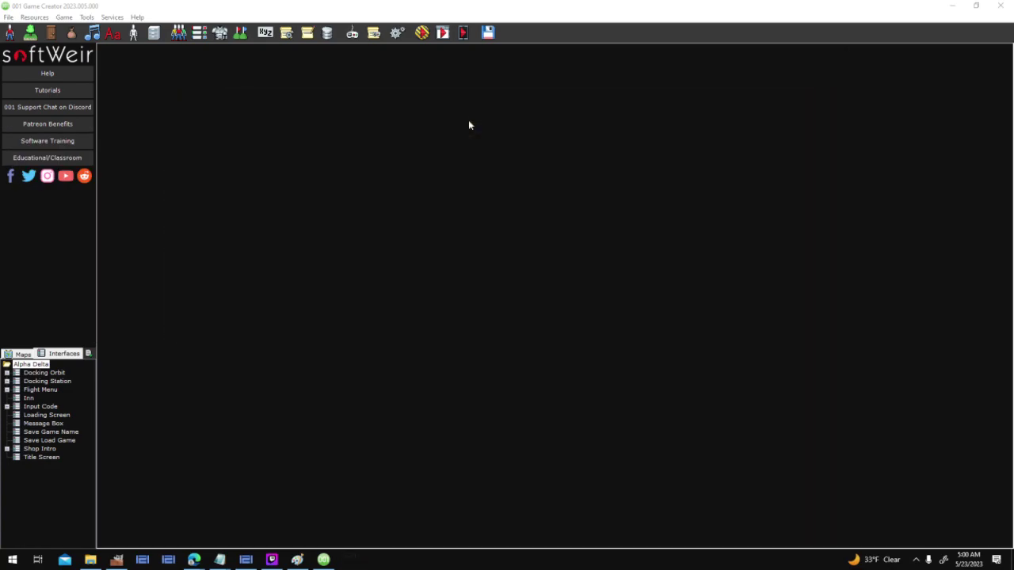
Step: Reopen the Tile Frame's base actor and review its trigger's When condition without changing it
{"action": "left_click", "coordinate": [134, 33]}
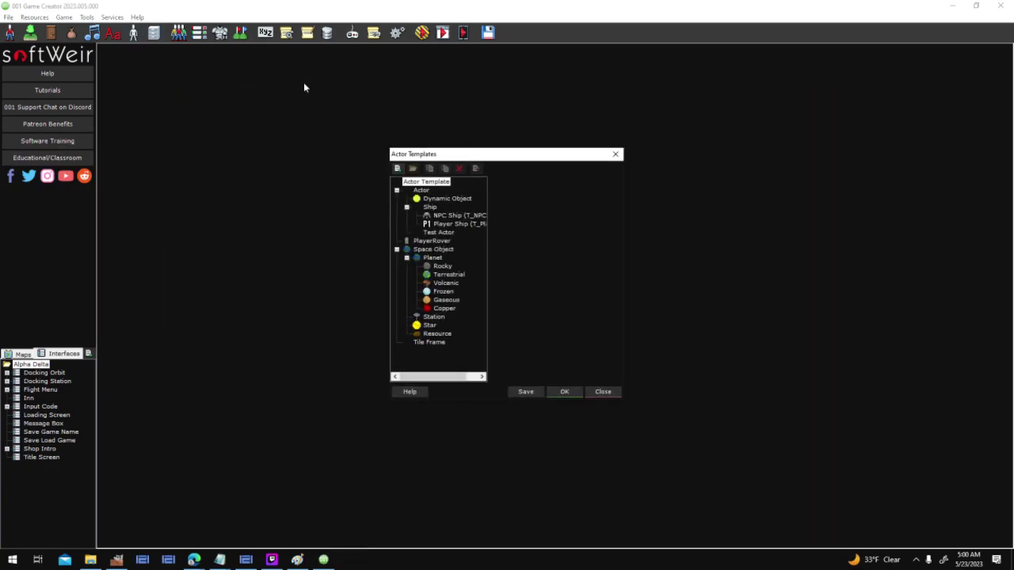
{"action": "left_click", "coordinate": [434, 343]}
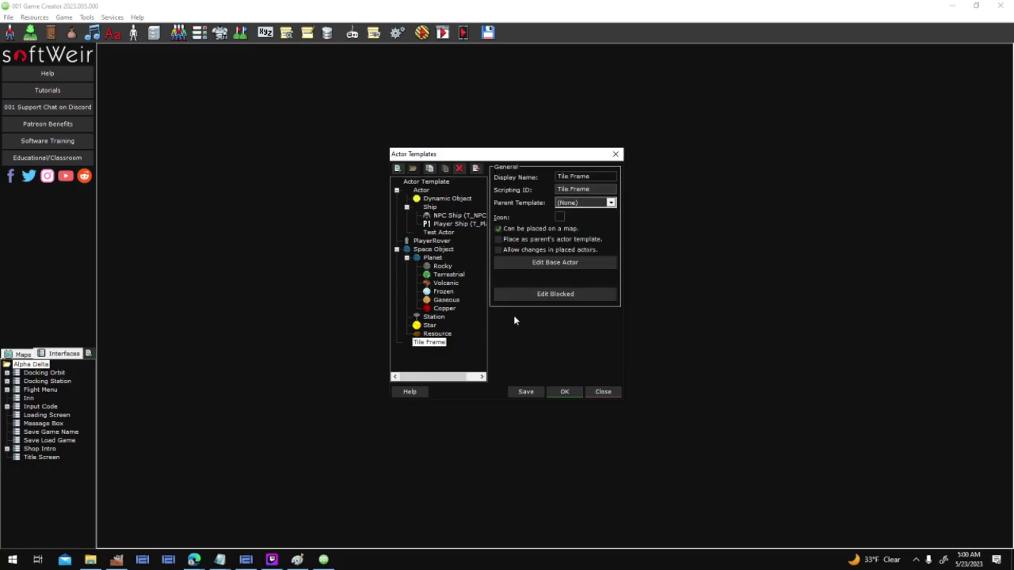
{"action": "left_click", "coordinate": [543, 261]}
{"action": "right_click", "coordinate": [626, 161]}
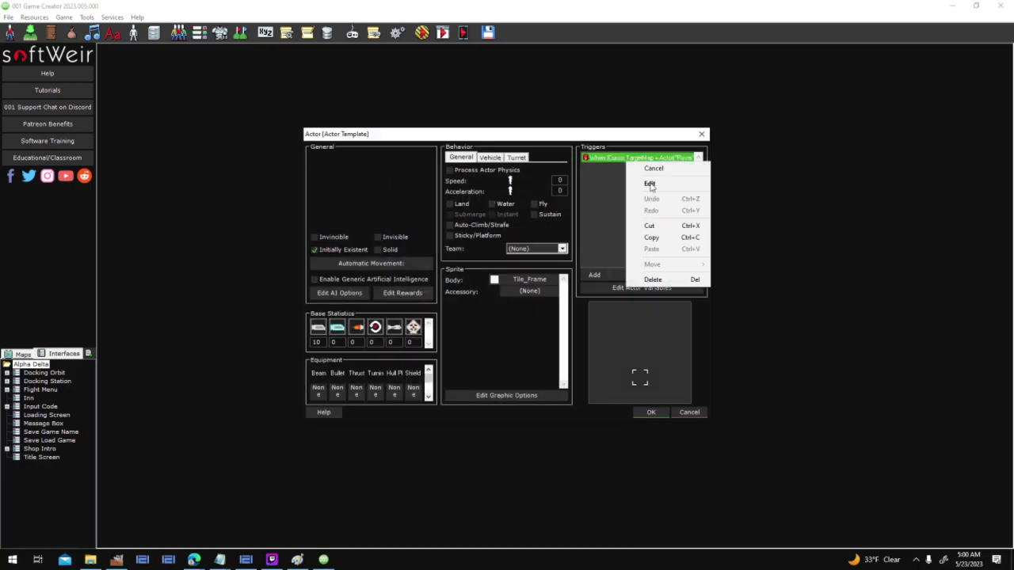
{"action": "left_click", "coordinate": [653, 184]}
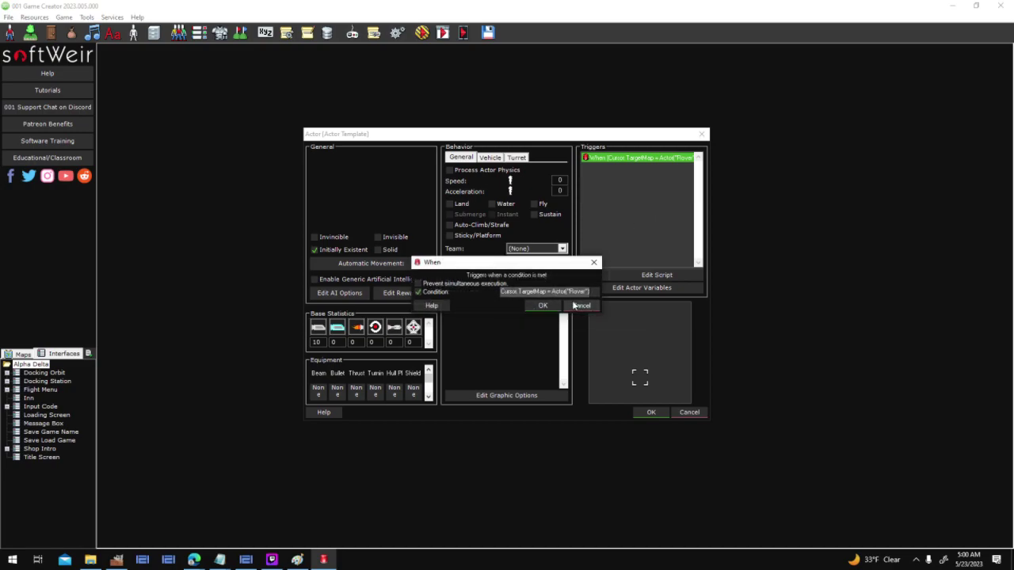
{"action": "left_click", "coordinate": [572, 308]}
Step: Look through the trigger types available for the Tile Frame's base actor without adding one, and leave the actor templates
{"action": "right_click", "coordinate": [626, 161]}
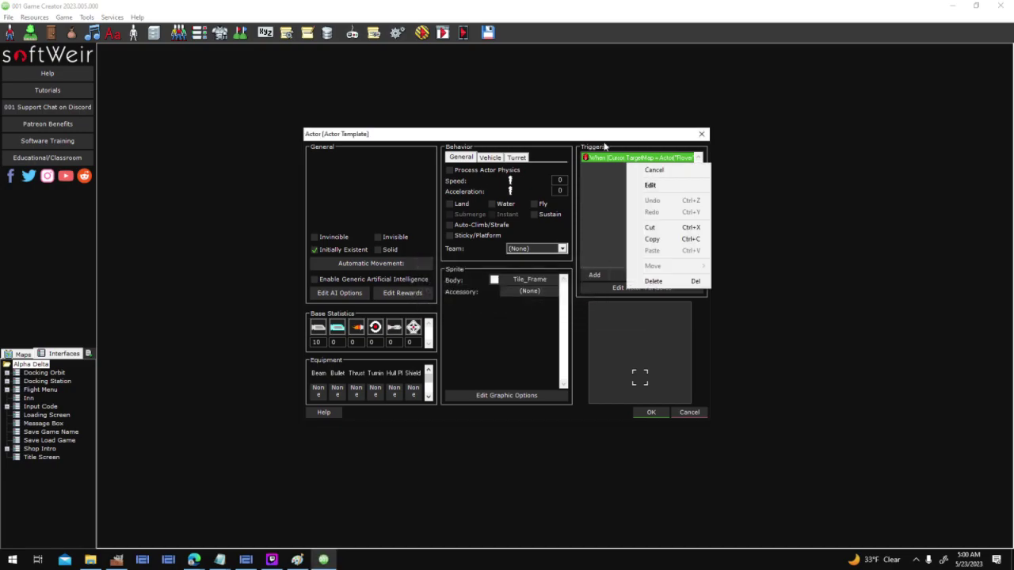
{"action": "left_click", "coordinate": [602, 276]}
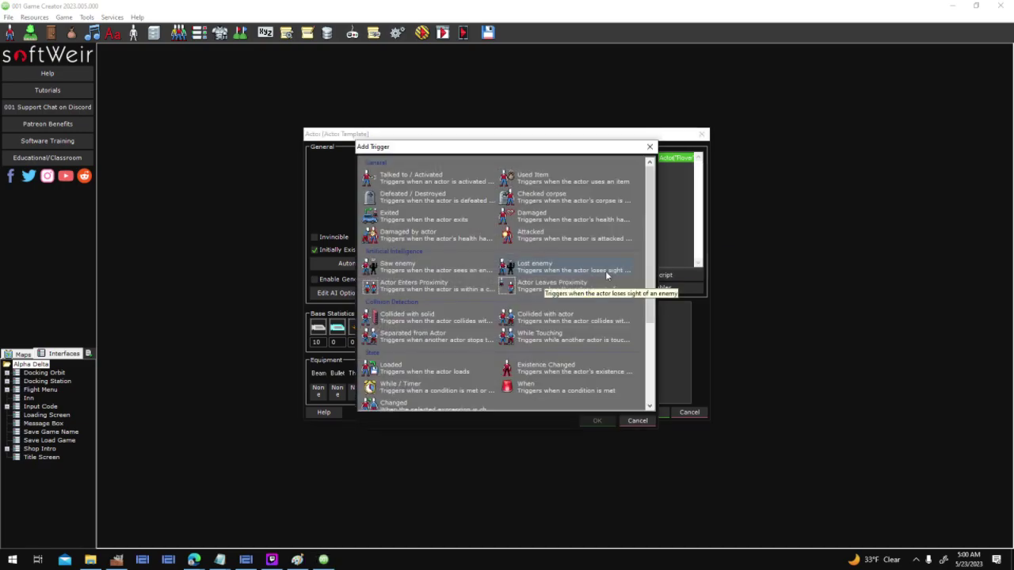
{"action": "scroll", "coordinate": [629, 282], "scroll_direction": "down", "scroll_amount": 3}
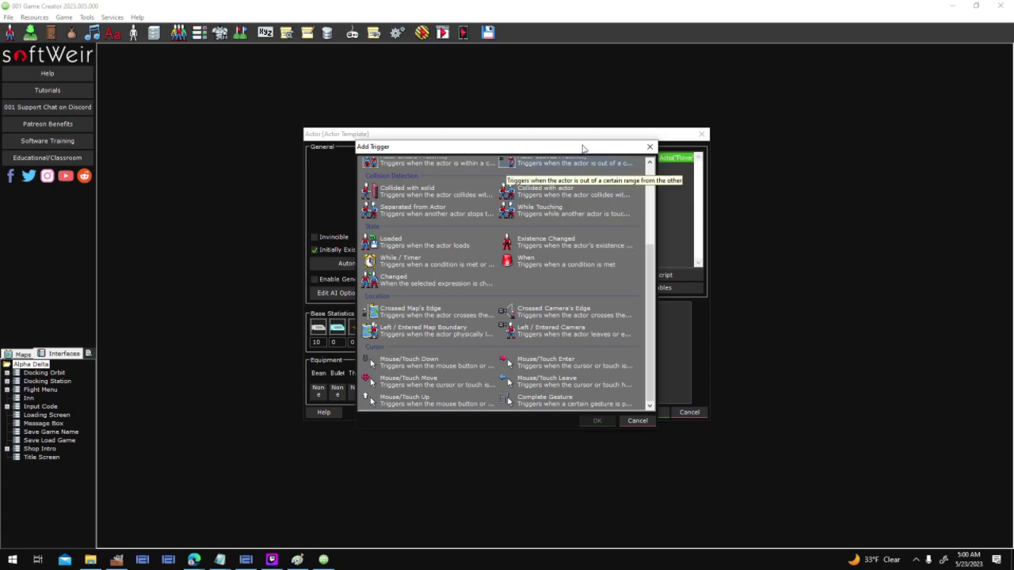
{"action": "left_click_drag", "start_coordinate": [584, 148], "coordinate": [345, 122]}
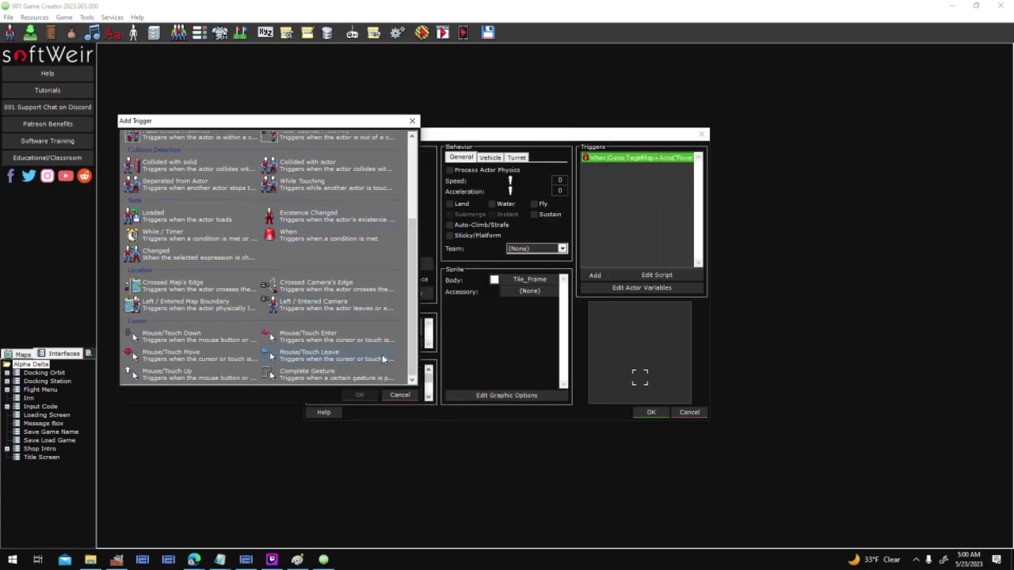
{"action": "left_click", "coordinate": [399, 394]}
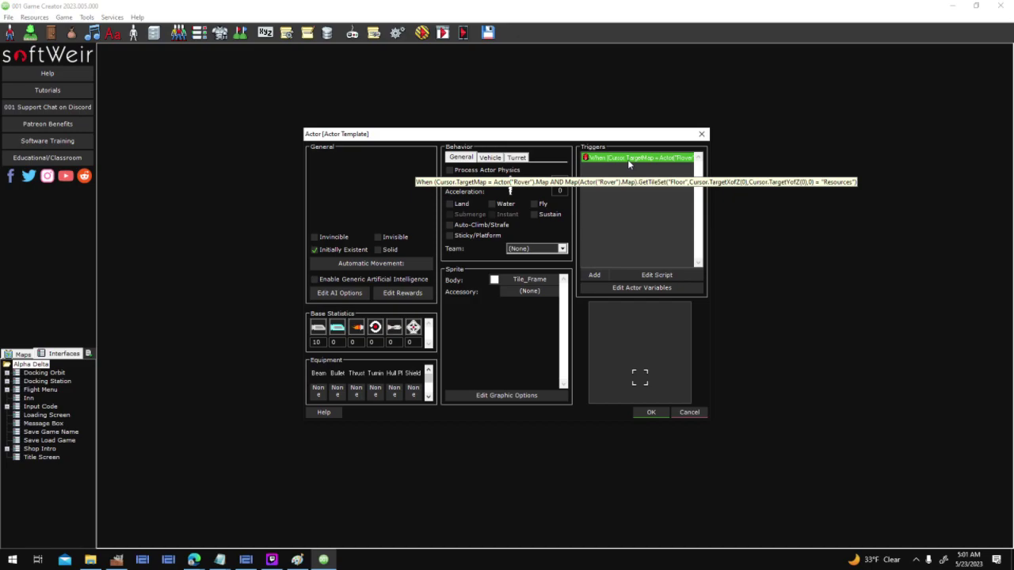
{"action": "left_click", "coordinate": [648, 413]}
{"action": "left_click", "coordinate": [599, 390]}
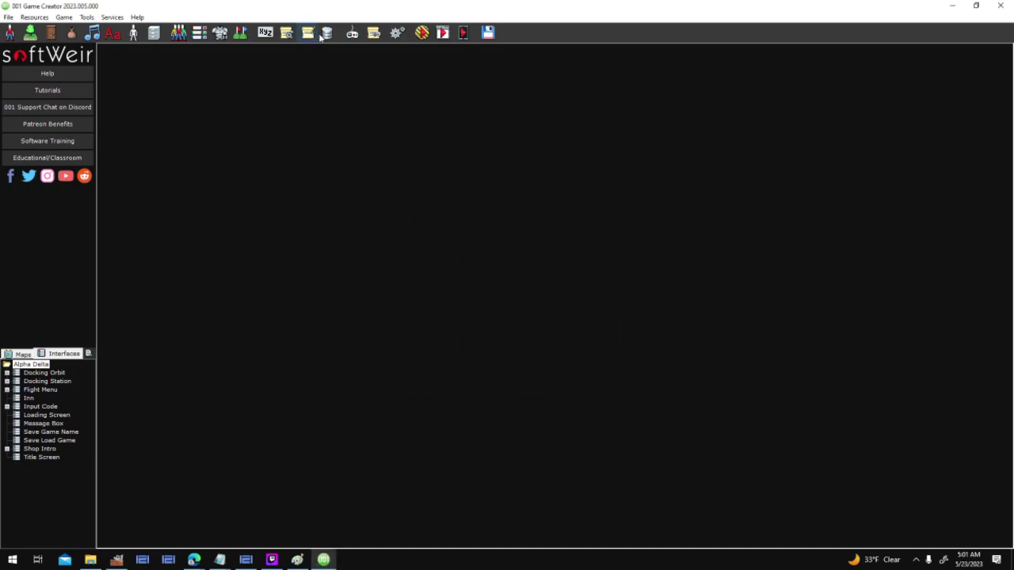
Step: Create a custom event "Target Tile", described as "Returns the current tile the mouse is hovering over", and make it a function
{"action": "left_click", "coordinate": [324, 34]}
{"action": "left_click", "coordinate": [354, 213]}
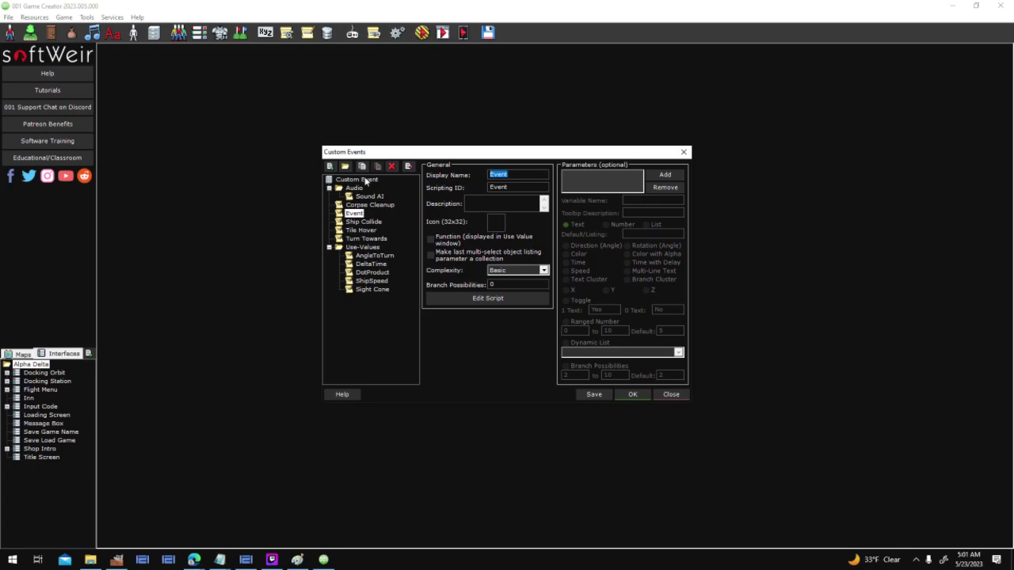
{"action": "type", "text": "Target Tile"}
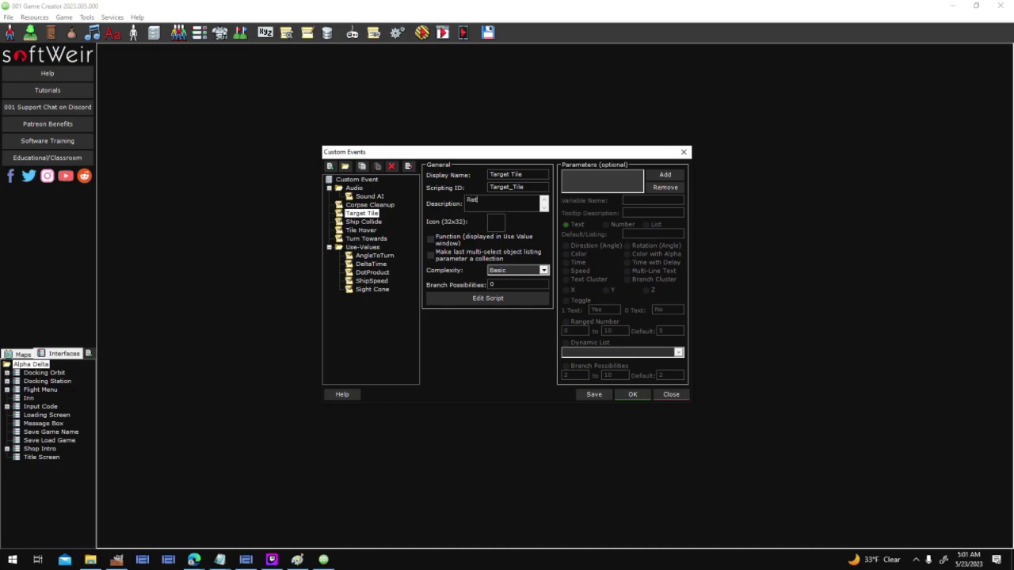
{"action": "type", "text": "urns the current"}
{"action": "type", "text": "tile the mouse is hovering over"}
{"action": "left_click", "coordinate": [545, 201]}
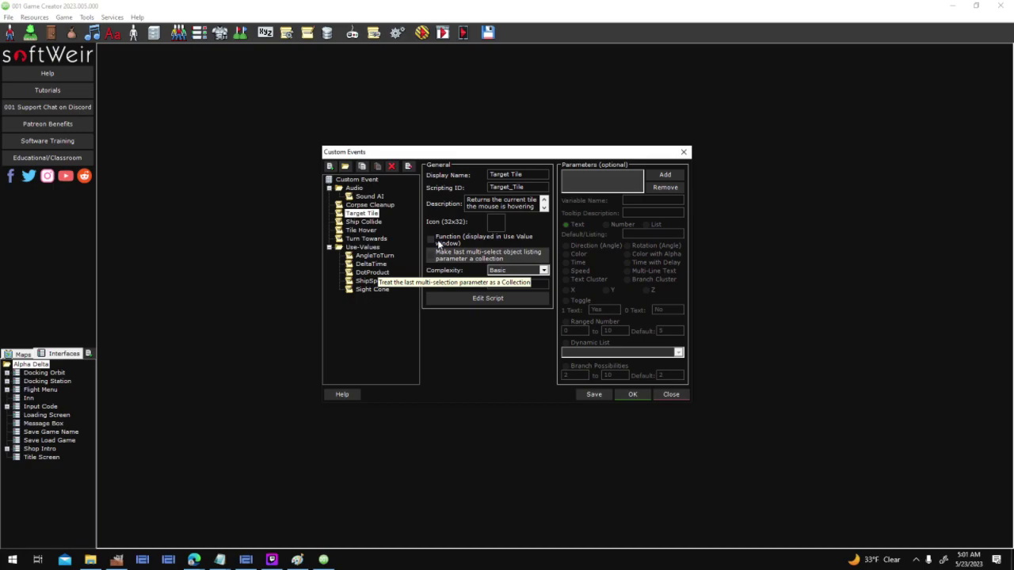
{"action": "left_click", "coordinate": [506, 243]}
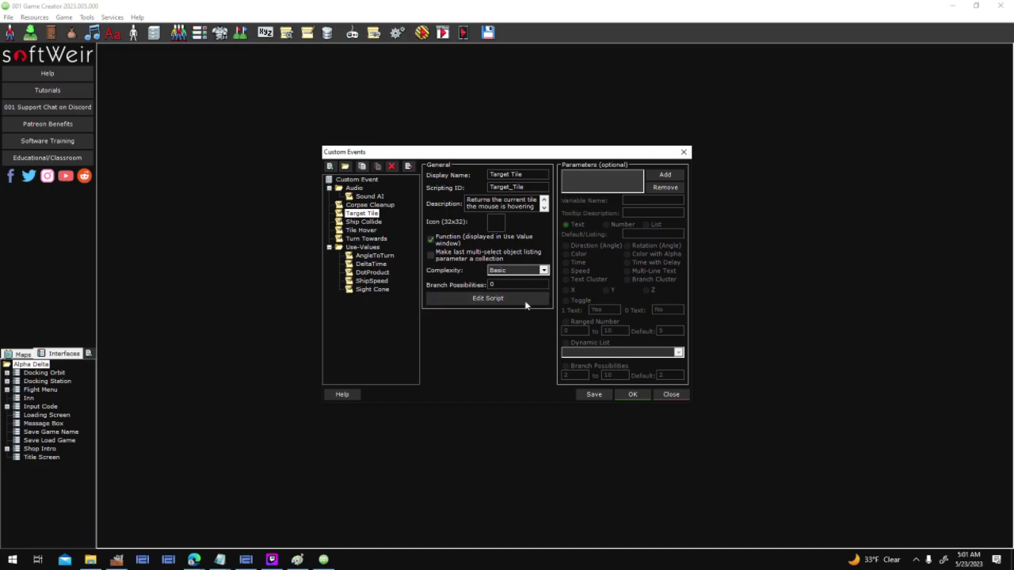
Step: Add two unconnected Return Value events to the Target Tile script, one returning 1 and the other returning 0
{"action": "left_click", "coordinate": [504, 299]}
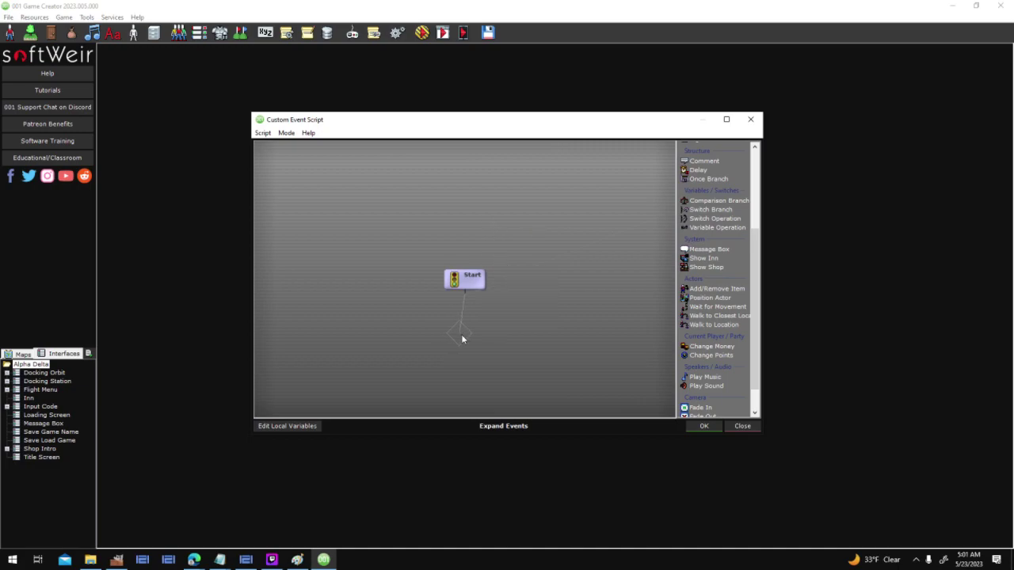
{"action": "left_click", "coordinate": [462, 337]}
{"action": "type", "text": "ret"}
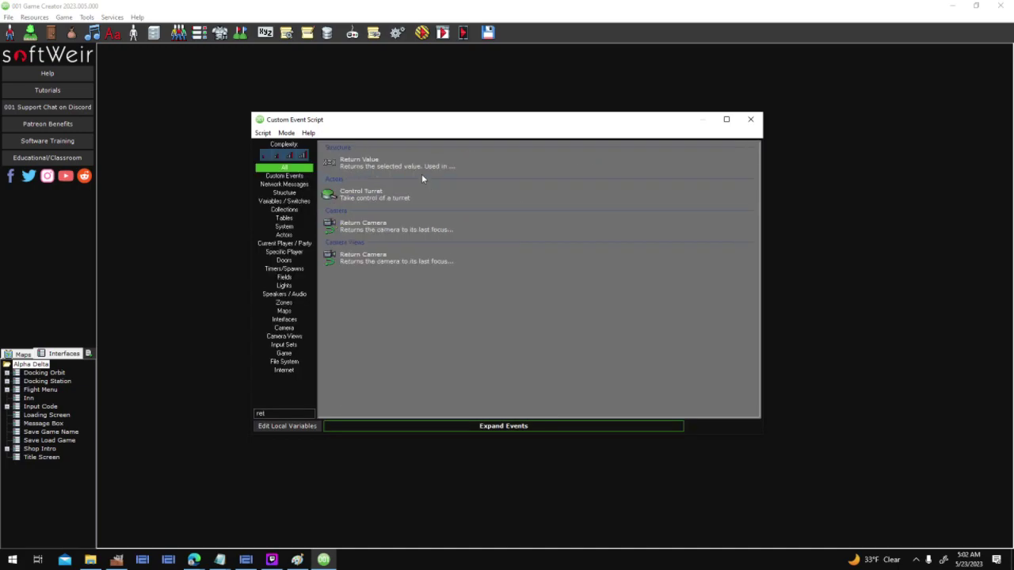
{"action": "left_click", "coordinate": [408, 160]}
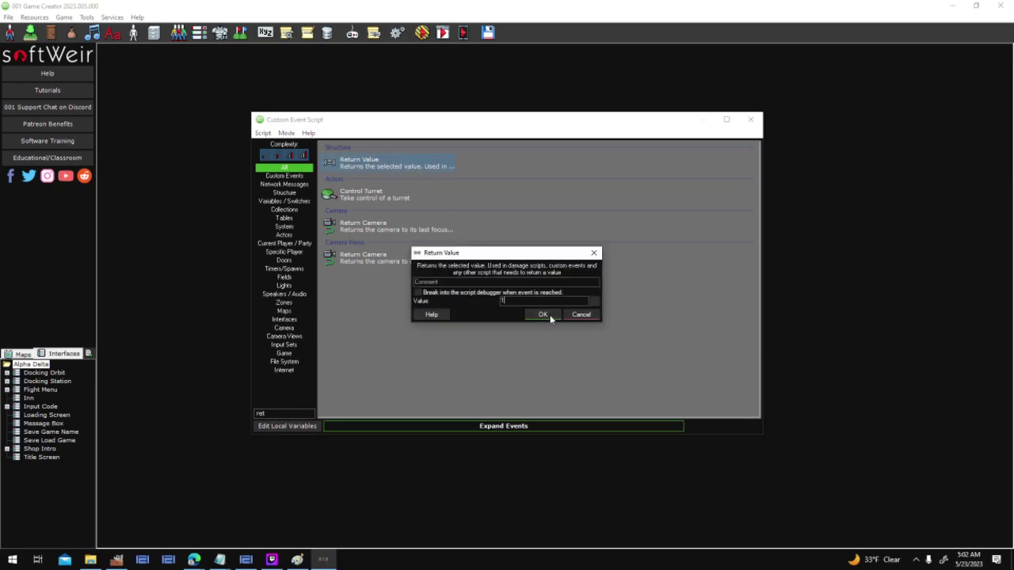
{"action": "left_click", "coordinate": [551, 318]}
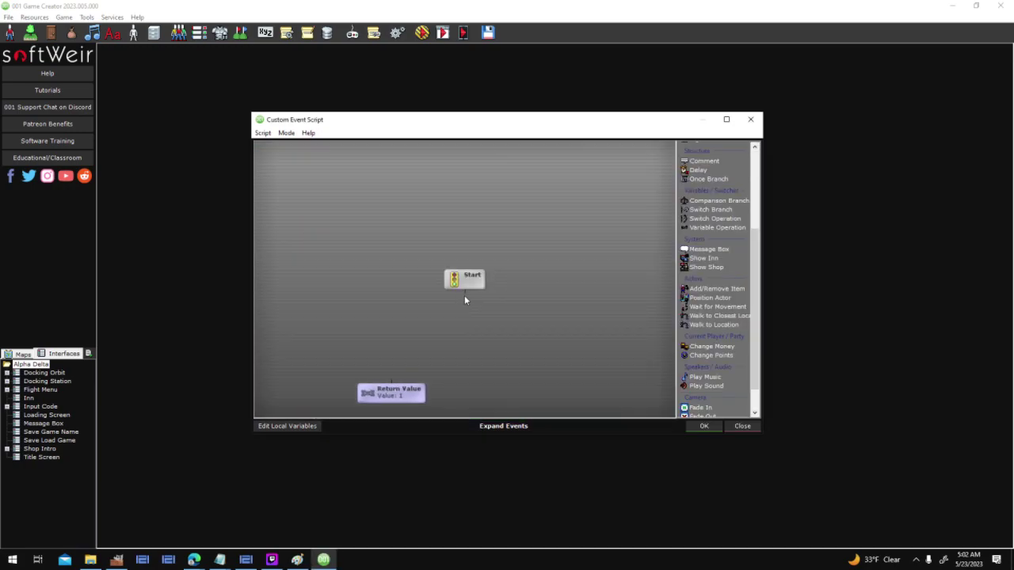
{"action": "left_click", "coordinate": [465, 297]}
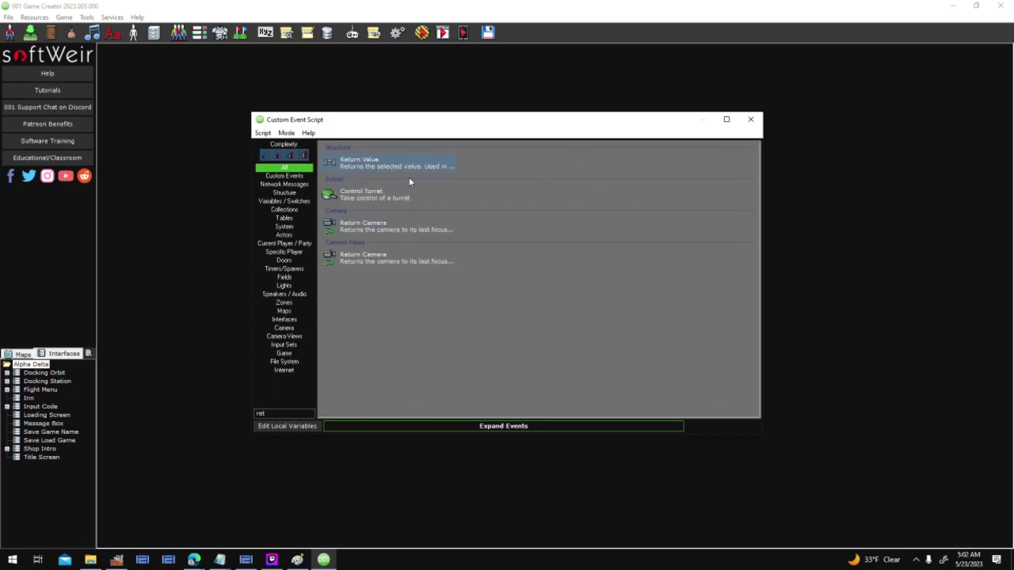
{"action": "left_click", "coordinate": [408, 162]}
{"action": "left_click", "coordinate": [547, 314]}
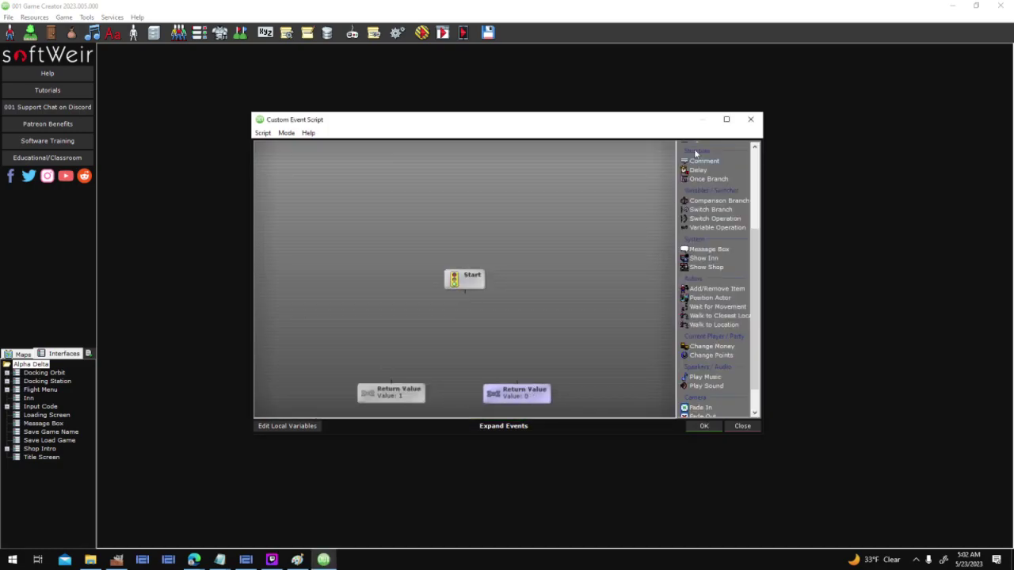
Step: Maximize the script window and arrange the two Return Value events further apart, with the Start node well above them
{"action": "left_click", "coordinate": [726, 118]}
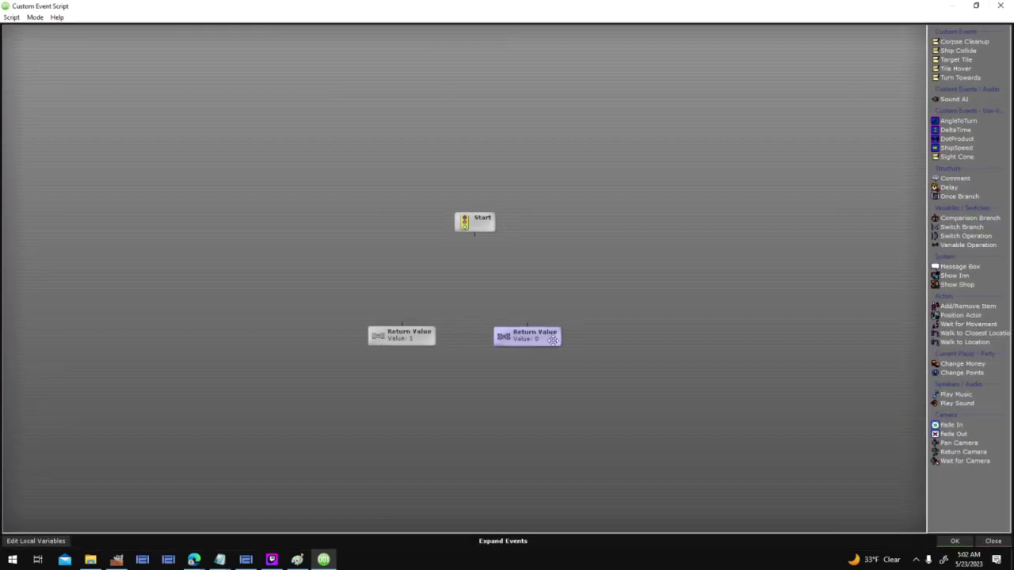
{"action": "left_click", "coordinate": [422, 346]}
{"action": "left_click_drag", "start_coordinate": [422, 345], "coordinate": [417, 354]}
{"action": "left_click_drag", "start_coordinate": [543, 341], "coordinate": [544, 350]}
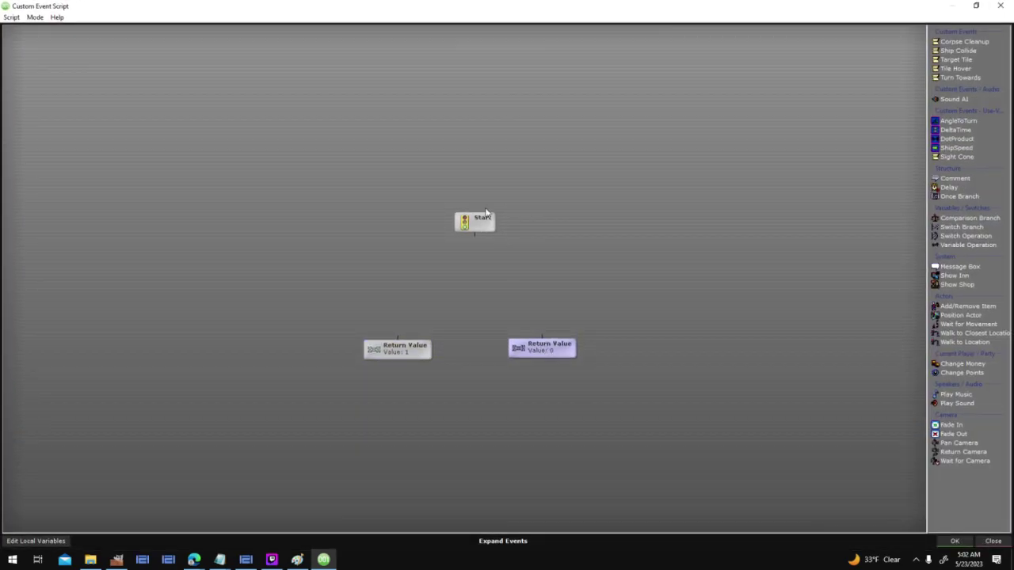
{"action": "left_click", "coordinate": [479, 222]}
{"action": "left_click_drag", "start_coordinate": [479, 222], "coordinate": [472, 152]}
{"action": "left_click_drag", "start_coordinate": [537, 354], "coordinate": [533, 355]}
Step: Add a Condition Branch connected below the Start node, keeping its expression at No
{"action": "left_click", "coordinate": [471, 159]}
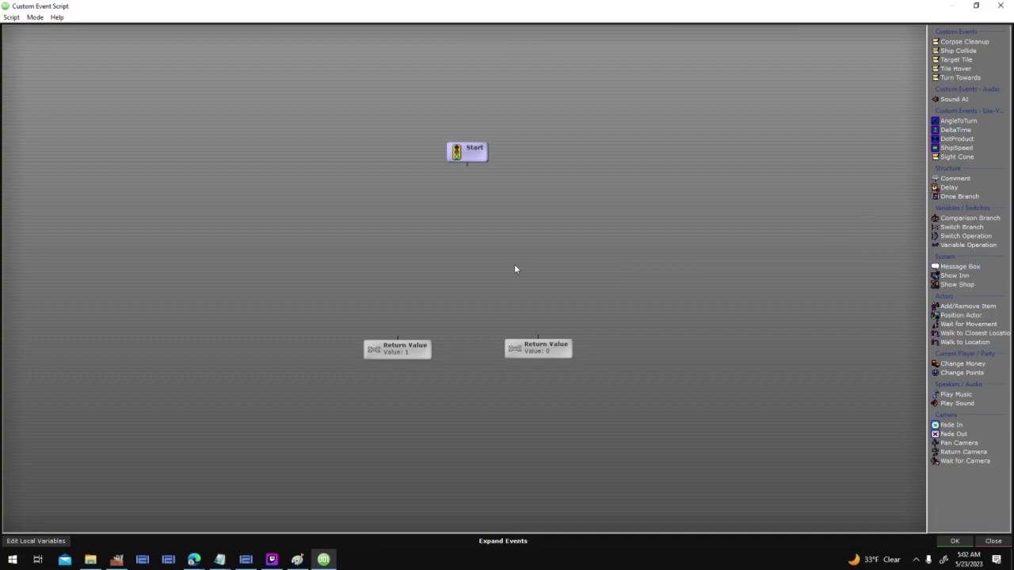
{"action": "type", "text": "con"}
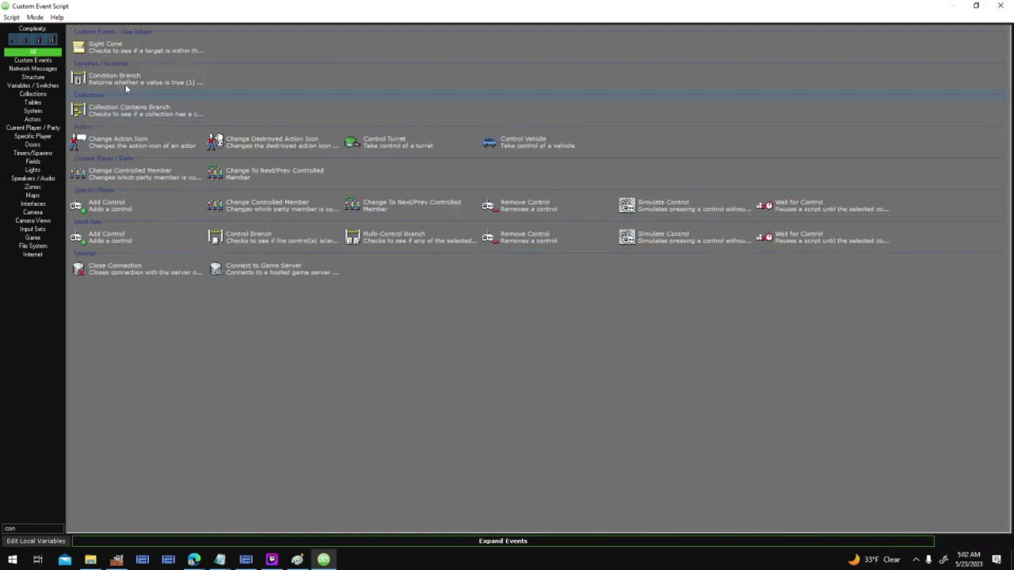
{"action": "left_click", "coordinate": [125, 84]}
{"action": "left_click", "coordinate": [545, 311]}
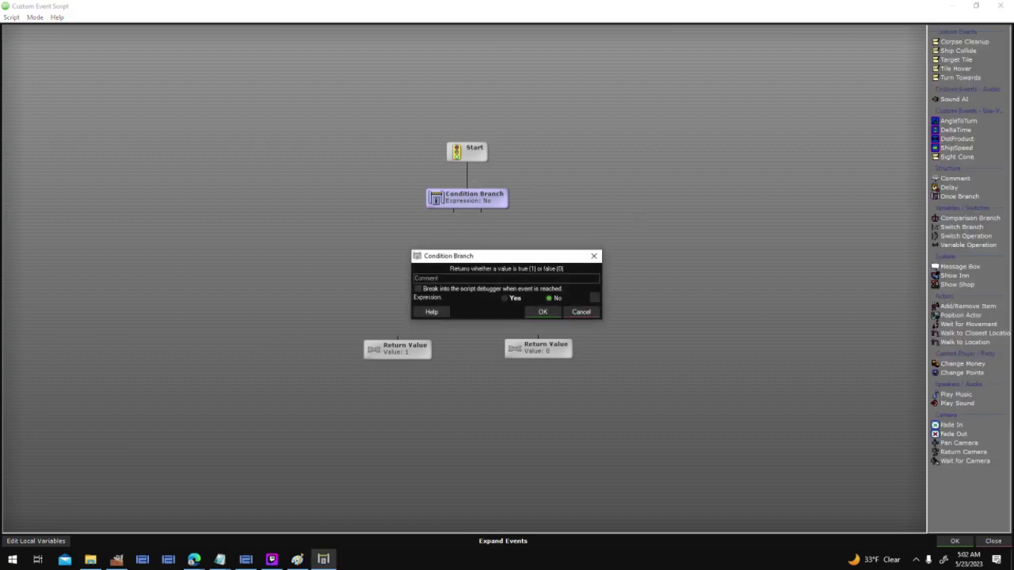
{"action": "left_click", "coordinate": [542, 310]}
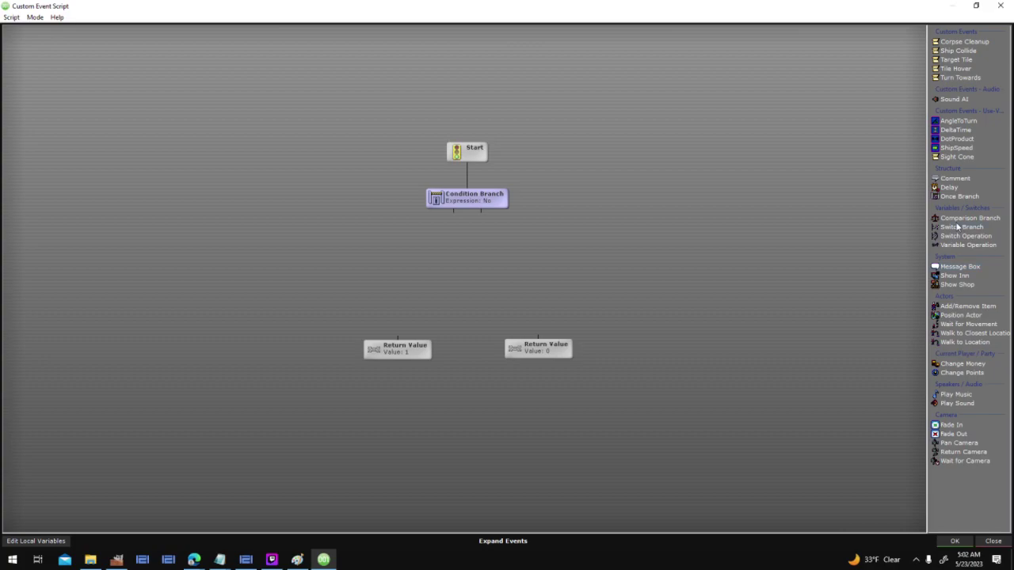
Step: Examine the available operators of a new Comparison Branch, keeping Equal selected, and discard the event without adding it
{"action": "left_click_drag", "start_coordinate": [956, 219], "coordinate": [636, 141]}
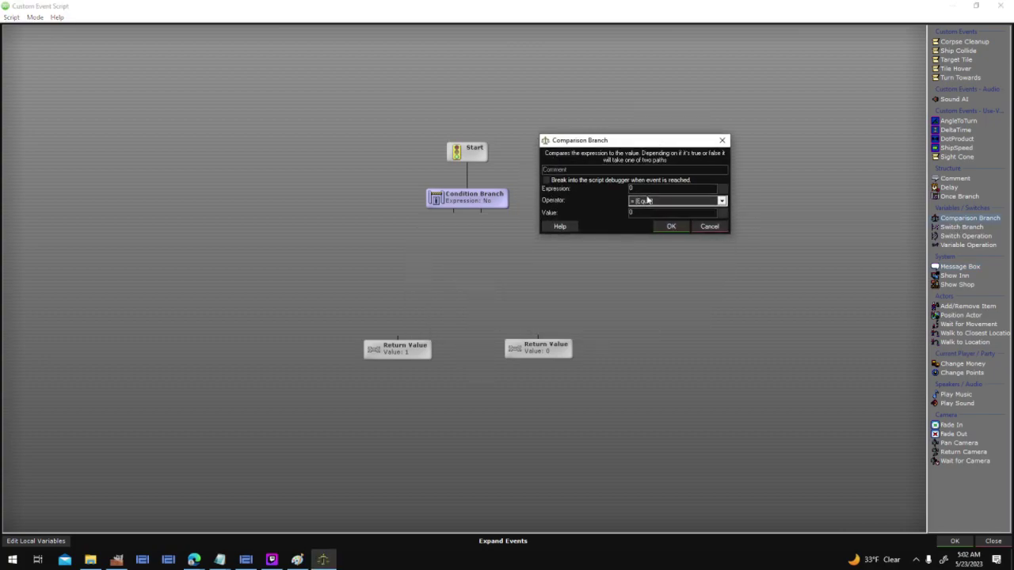
{"action": "left_click", "coordinate": [722, 201]}
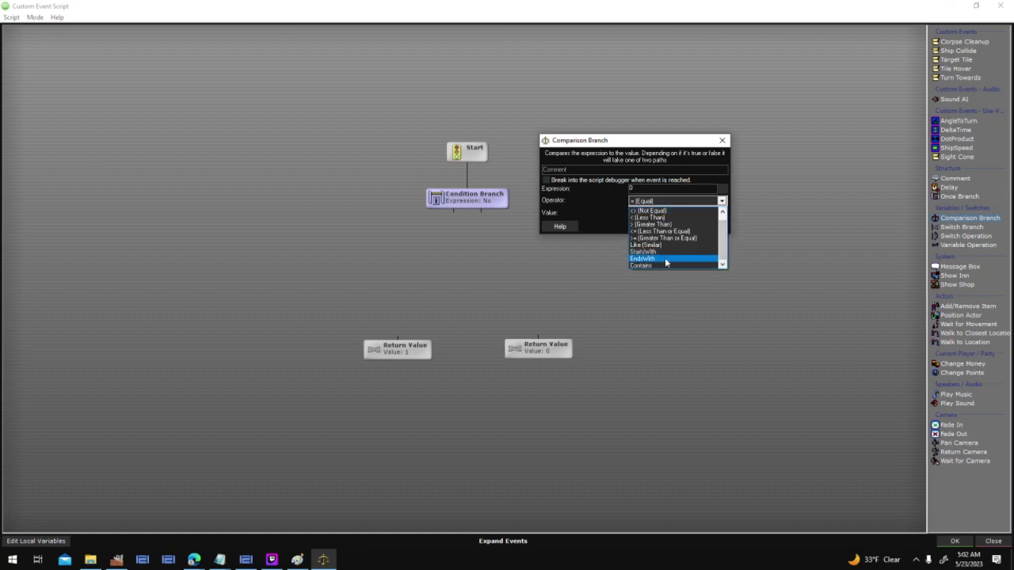
{"action": "scroll", "coordinate": [695, 239], "scroll_direction": "up", "scroll_amount": 1}
{"action": "scroll", "coordinate": [705, 249], "scroll_direction": "down", "scroll_amount": 1}
{"action": "left_click_drag", "start_coordinate": [722, 247], "coordinate": [724, 228]}
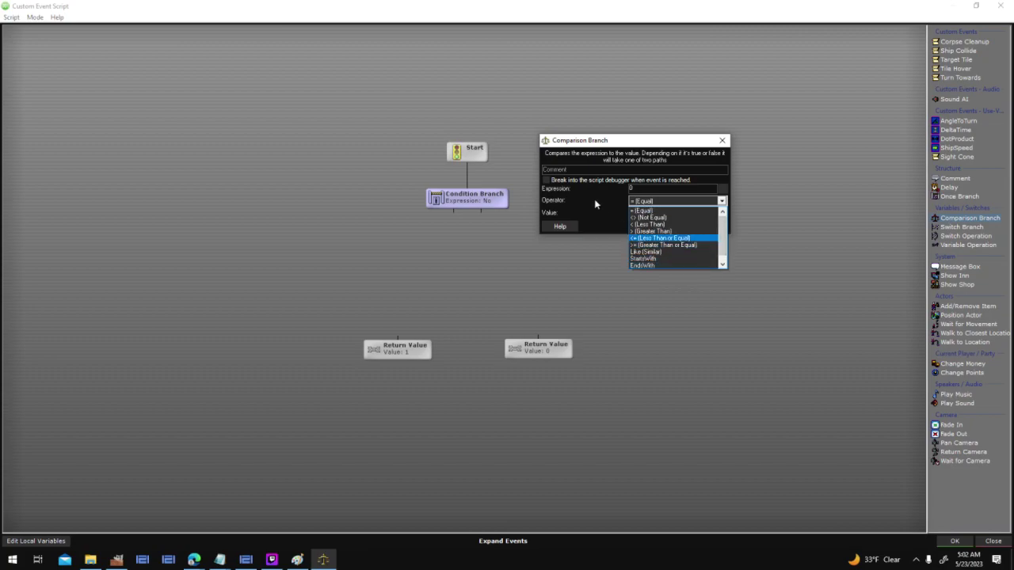
{"action": "left_click", "coordinate": [640, 210]}
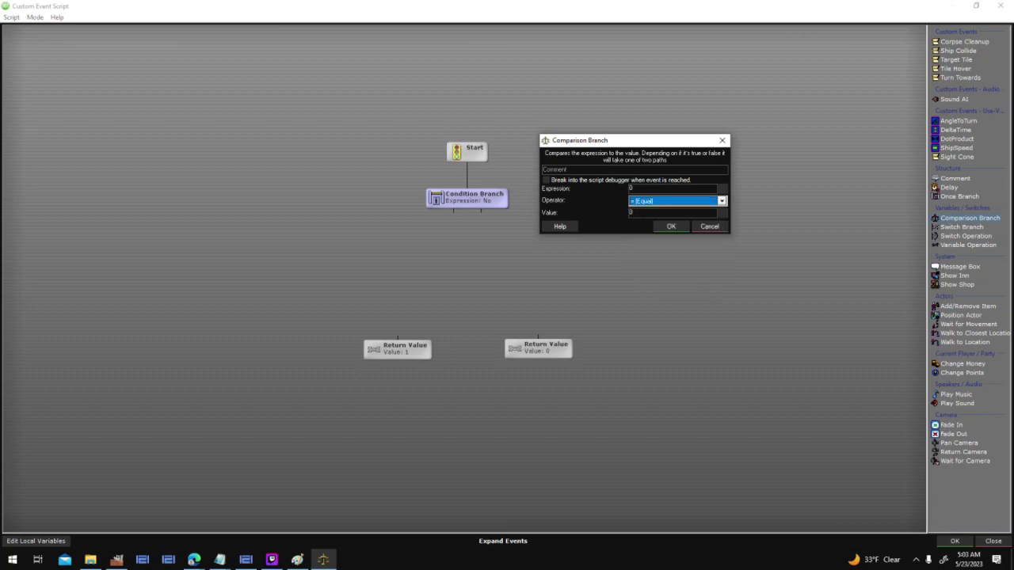
{"action": "left_click", "coordinate": [708, 227]}
{"action": "double_click", "coordinate": [464, 197]}
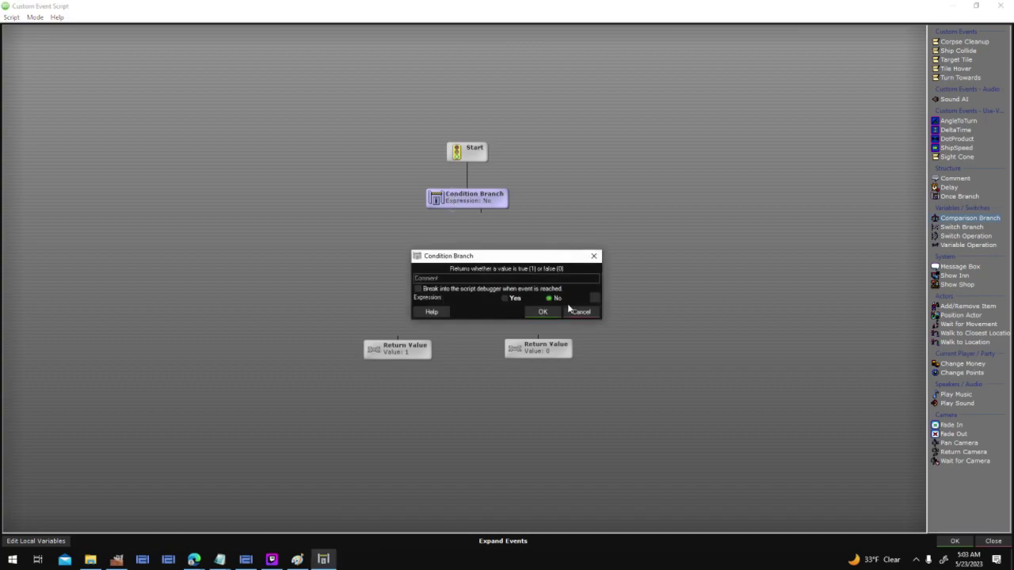
{"action": "left_click", "coordinate": [593, 299]}
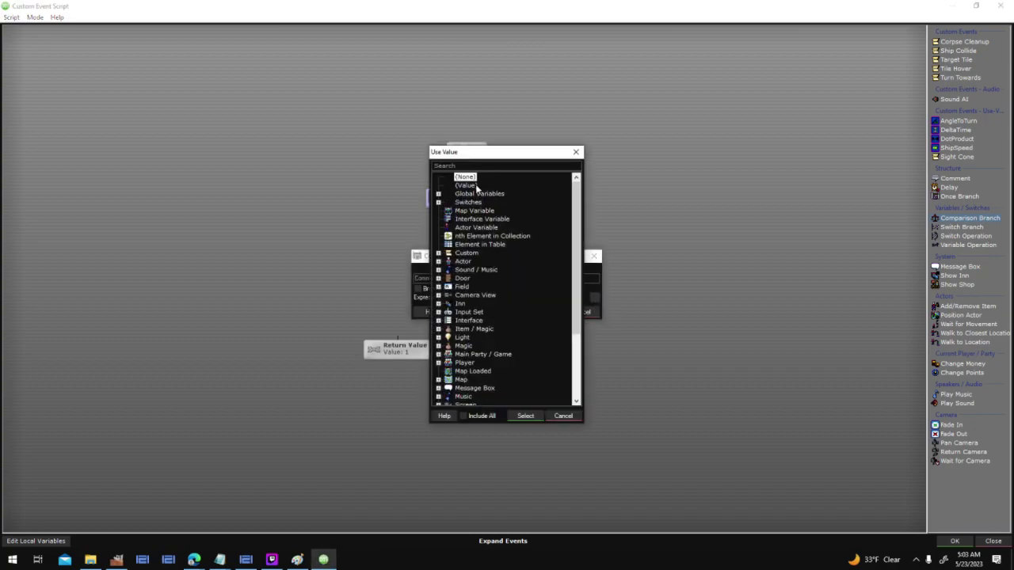
{"action": "double_click", "coordinate": [476, 186]}
{"action": "type", "text": "1 >"}
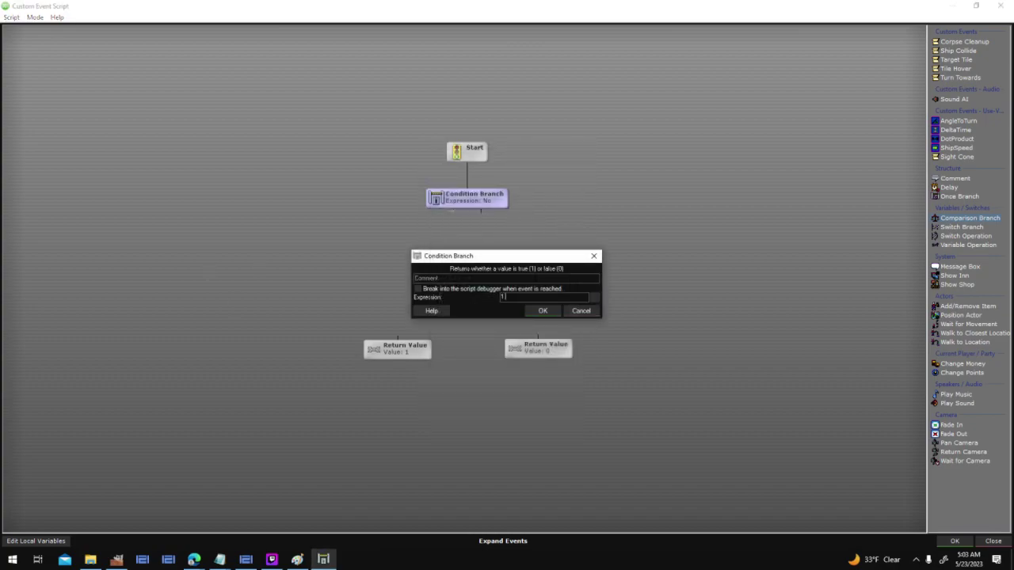
{"action": "key", "text": "BackSpace"}
{"action": "key", "text": "BackSpace"}
{"action": "key", "text": "BackSpace"}
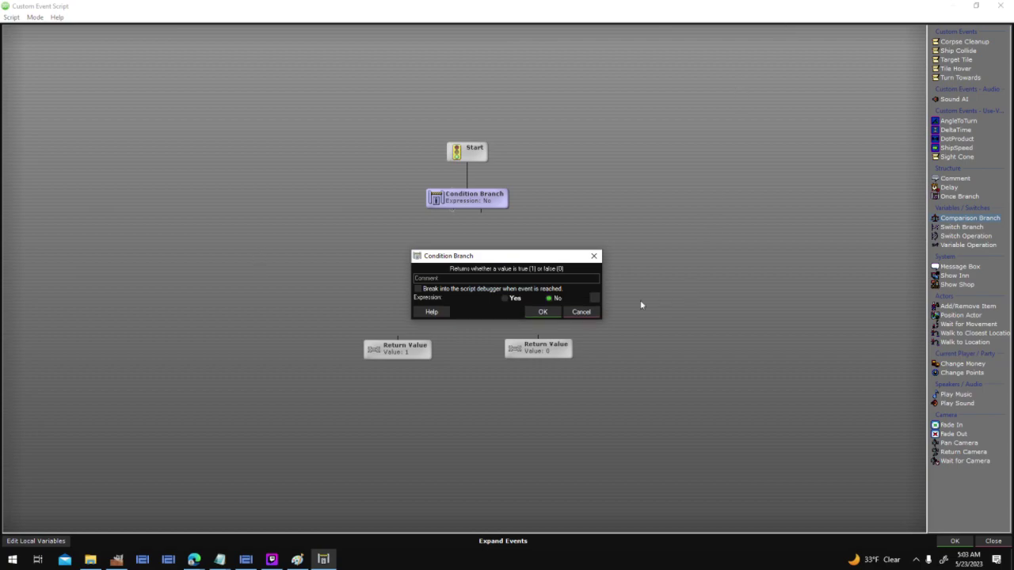
{"action": "left_click", "coordinate": [595, 298]}
{"action": "double_click", "coordinate": [465, 185]}
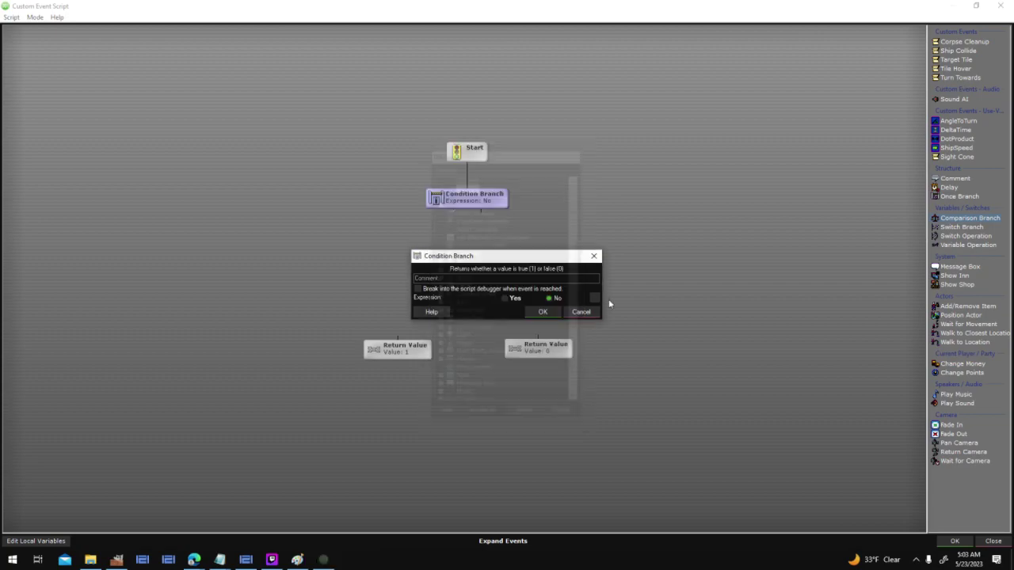
{"action": "type", "text": "1"}
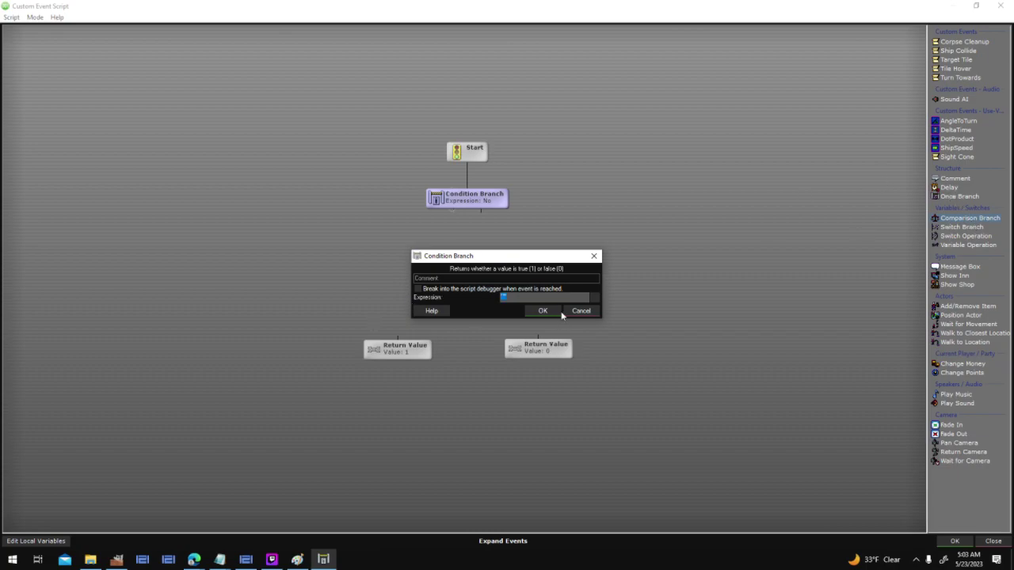
{"action": "left_click_drag", "start_coordinate": [459, 256], "coordinate": [425, 227]}
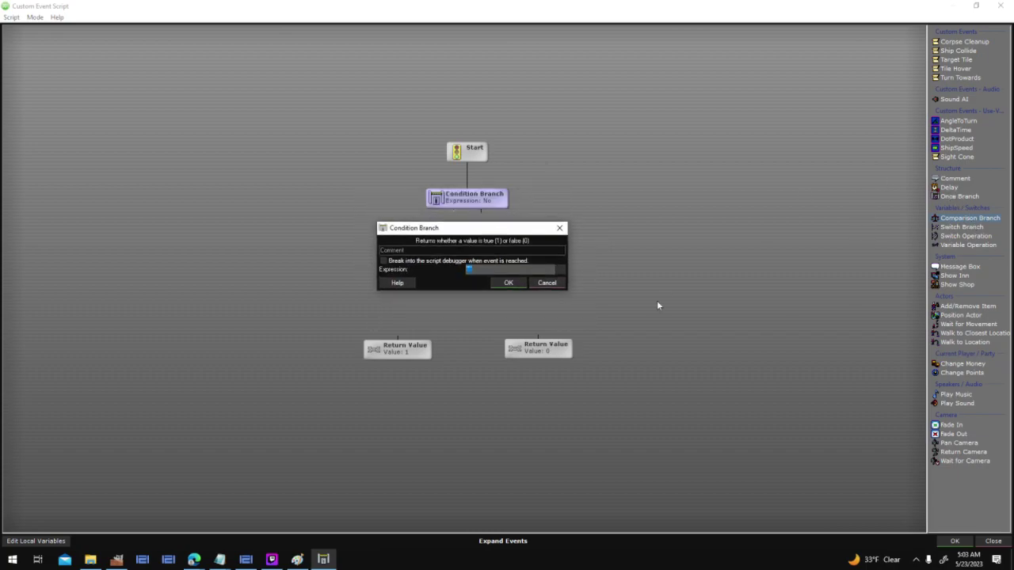
{"action": "left_click", "coordinate": [550, 283]}
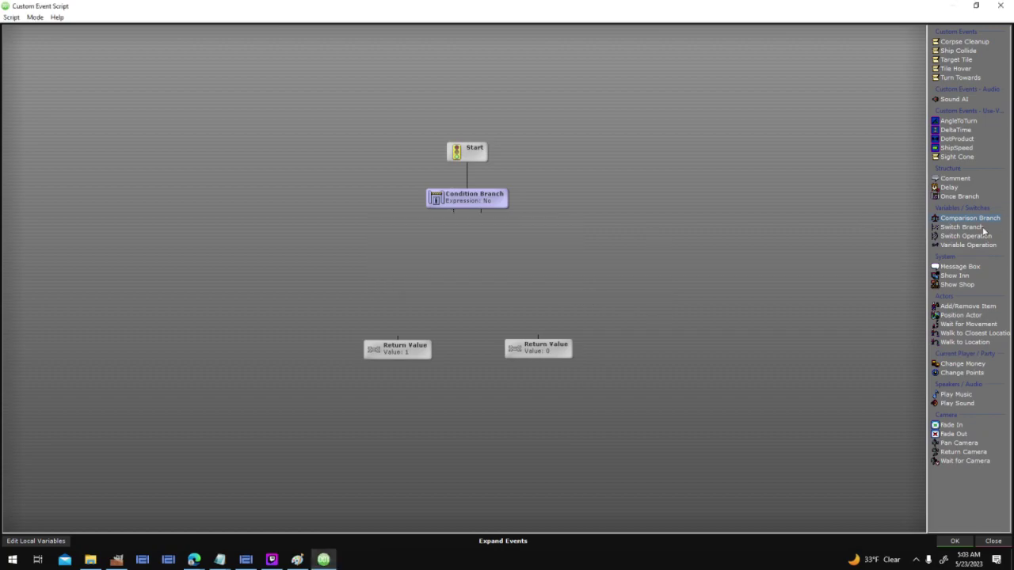